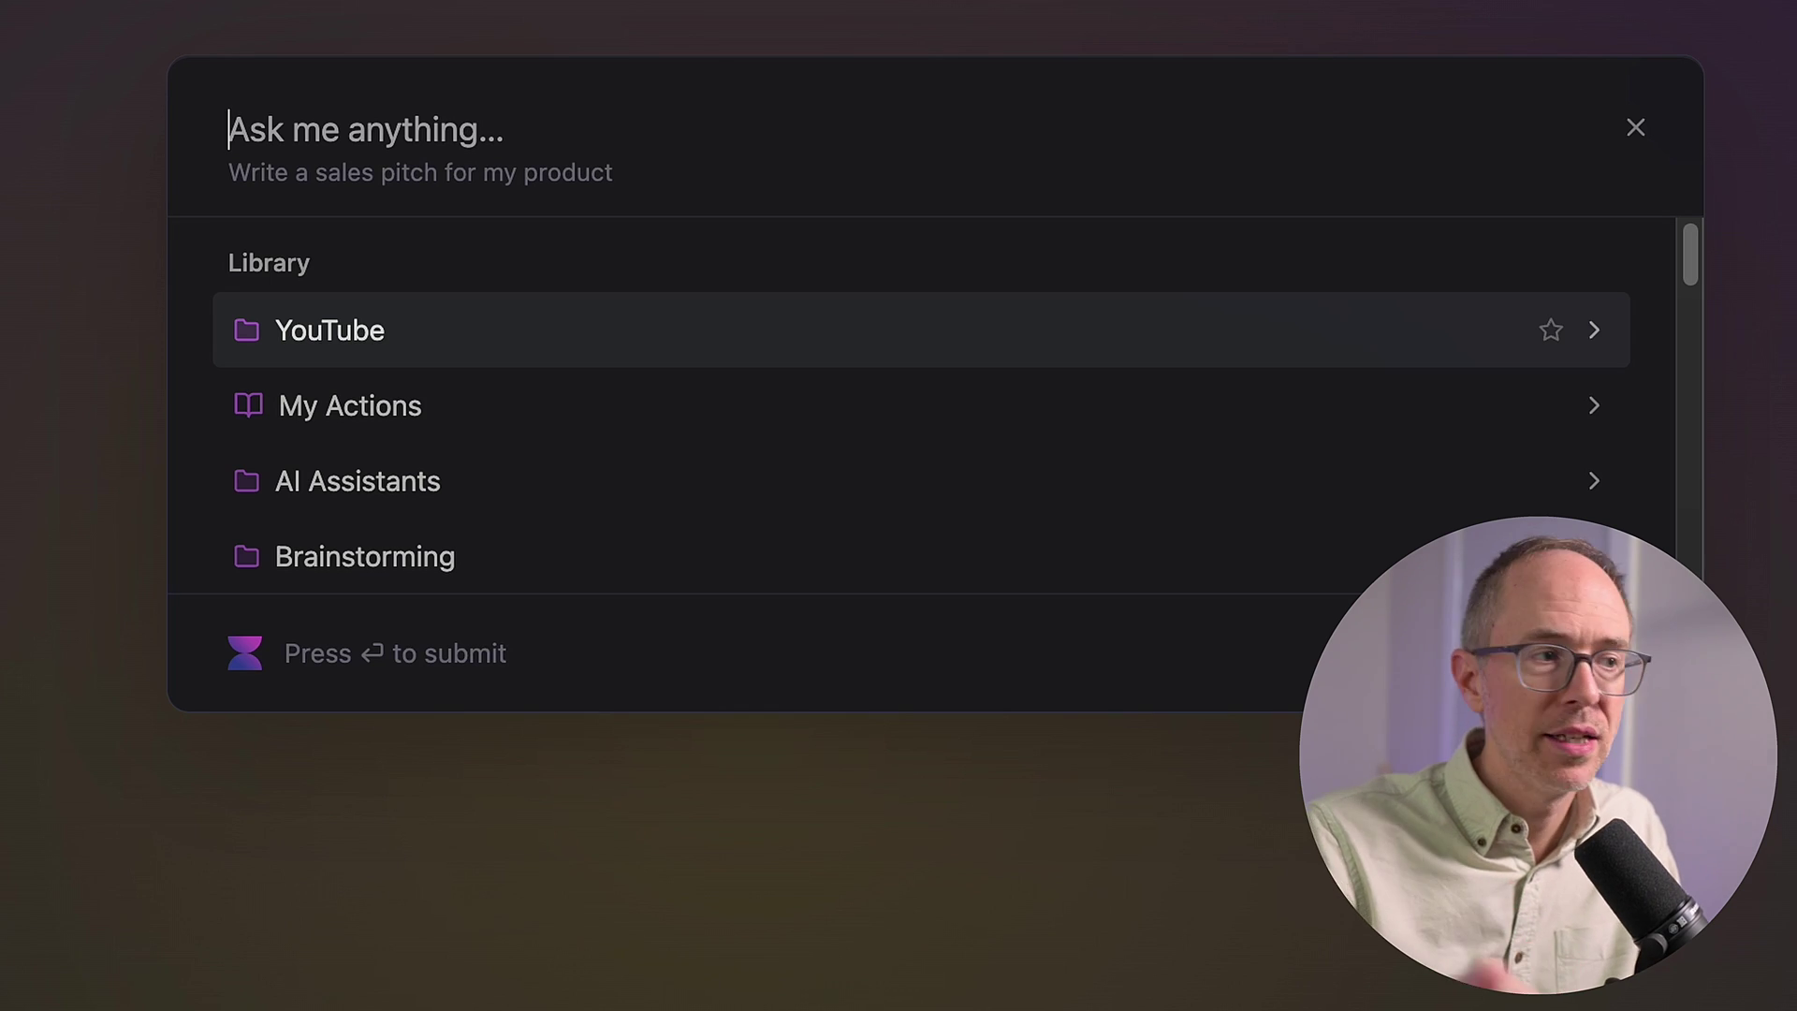
Step: Start from the Cover Letter template in the Library's Writing category
scroll(867, 325, down, 5)
click(419, 330)
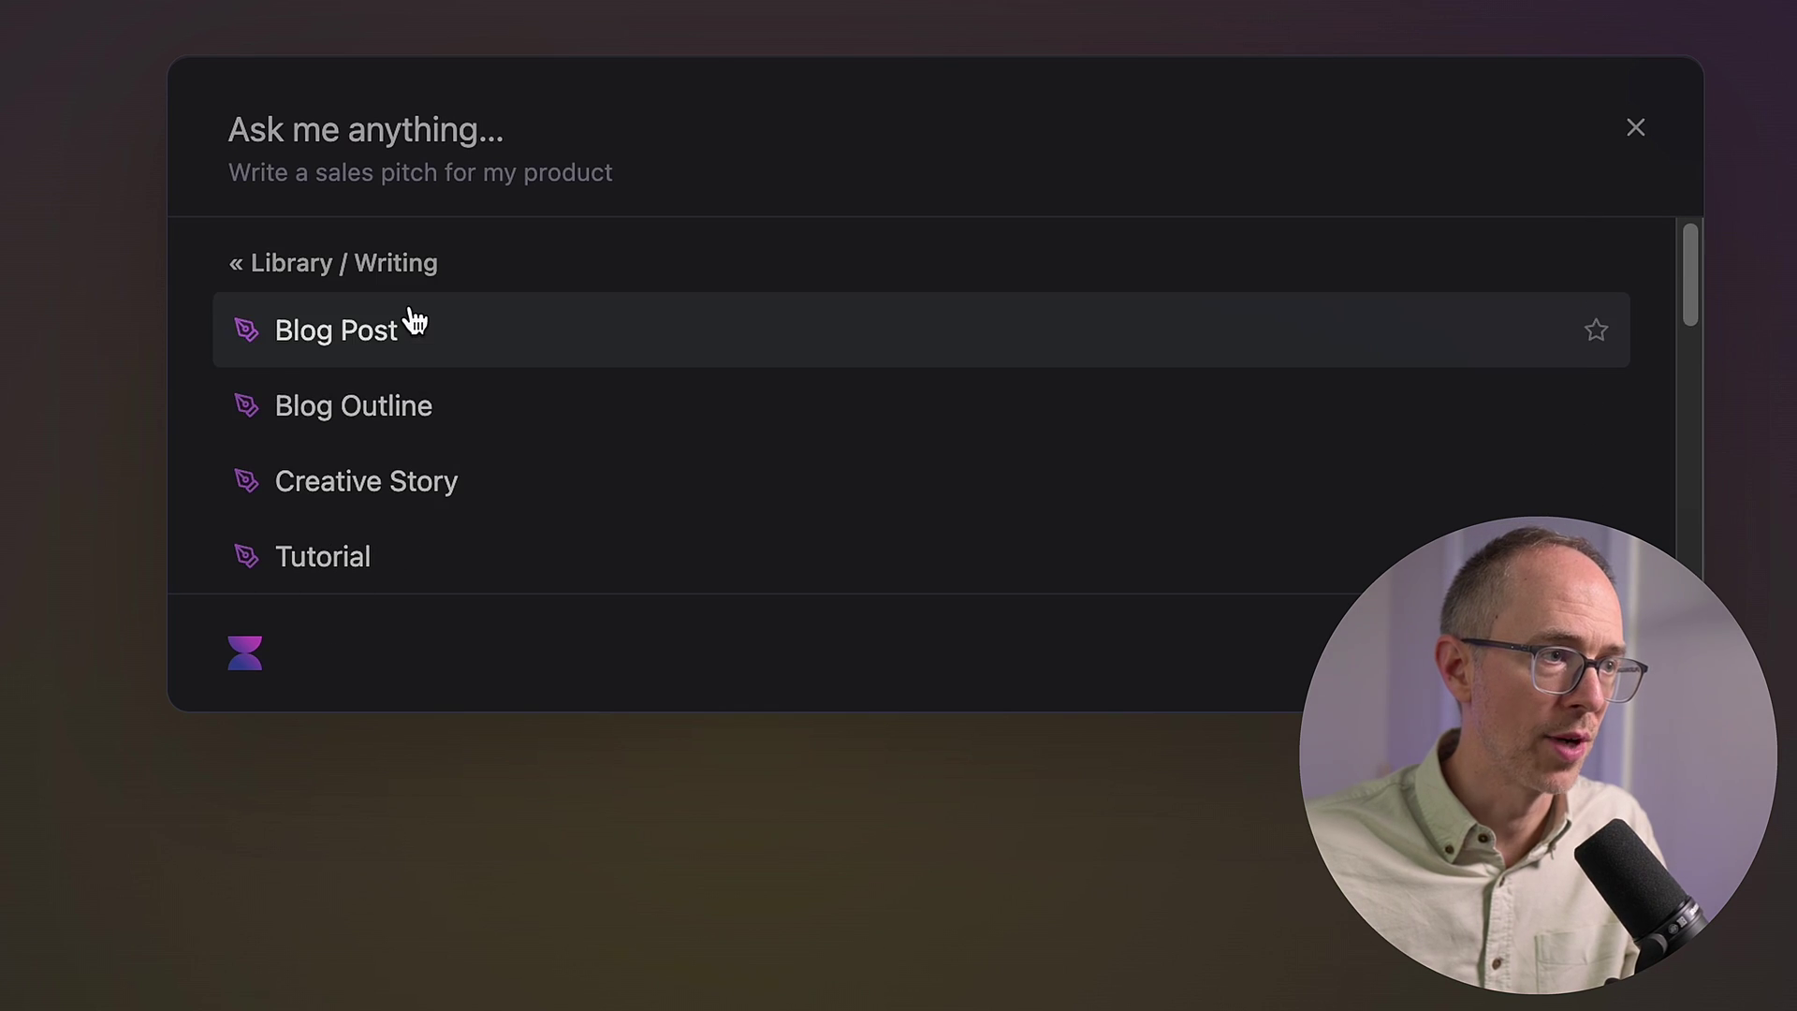
scroll(537, 441, down, 4)
click(496, 471)
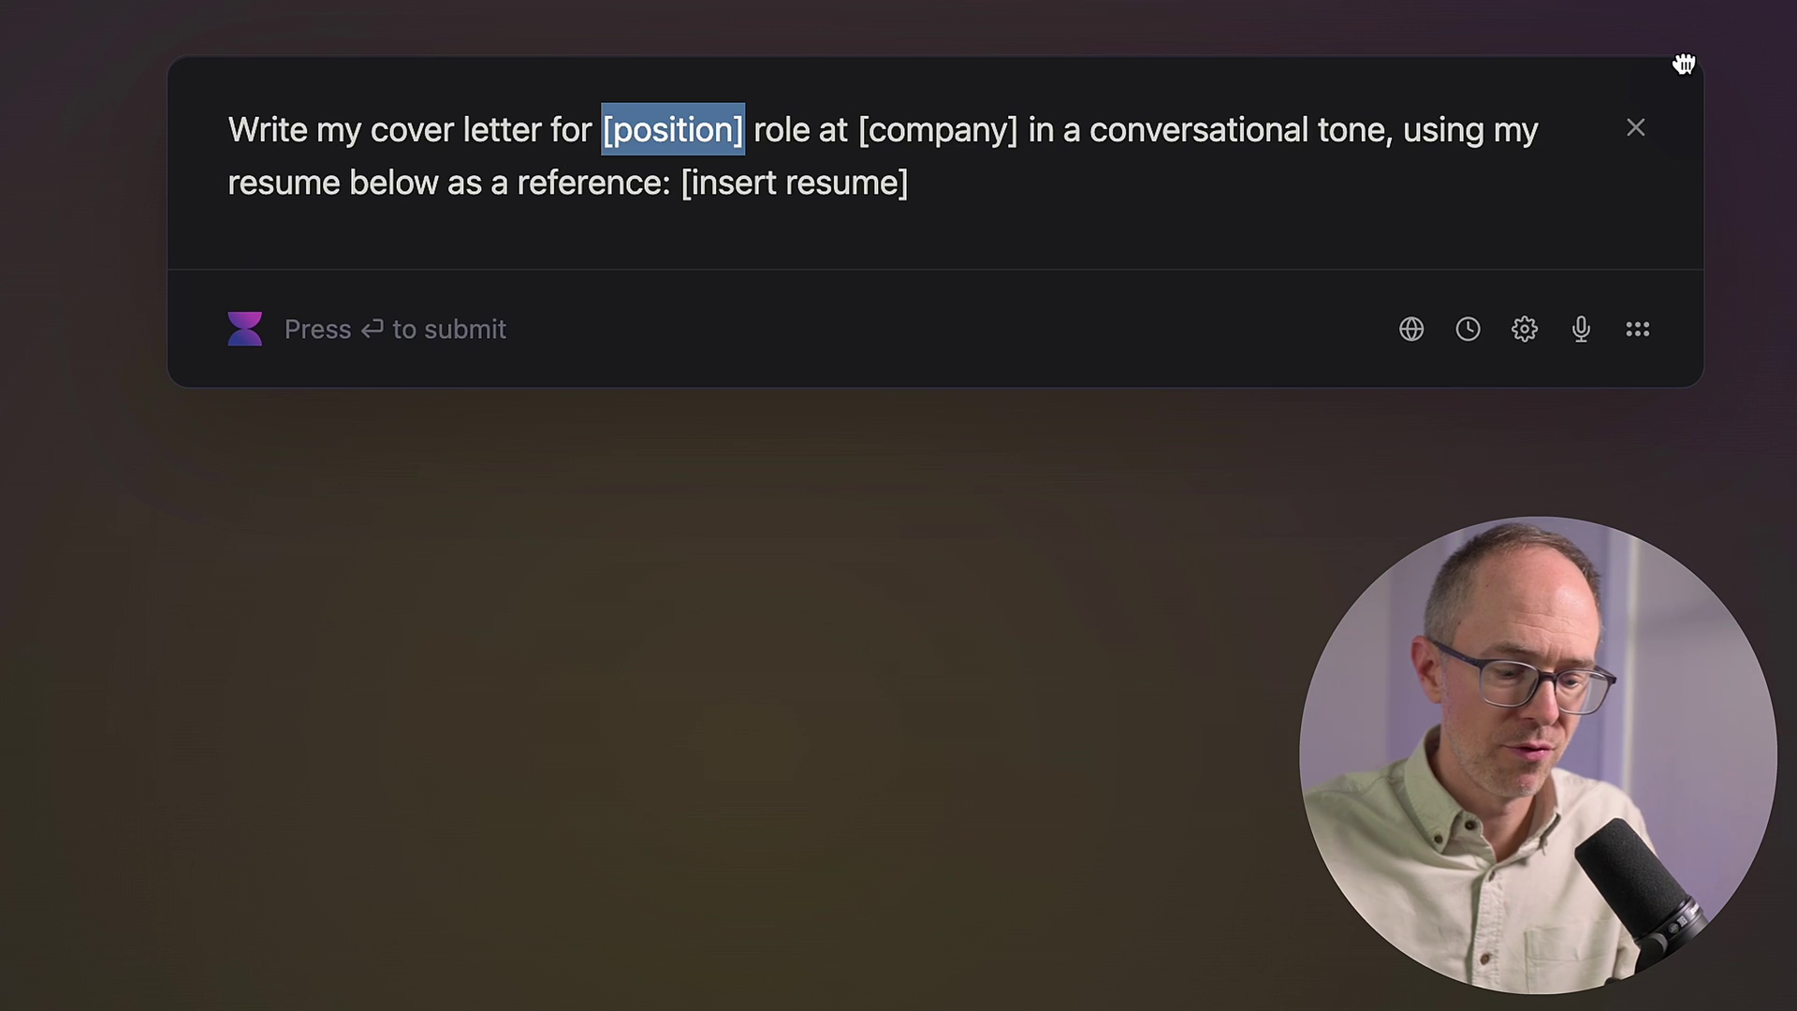
Step: Fill in Site Reliability Engineer and Meta, replace [insert resume] with the pasted resume, and submit
text(Site Reliability En)
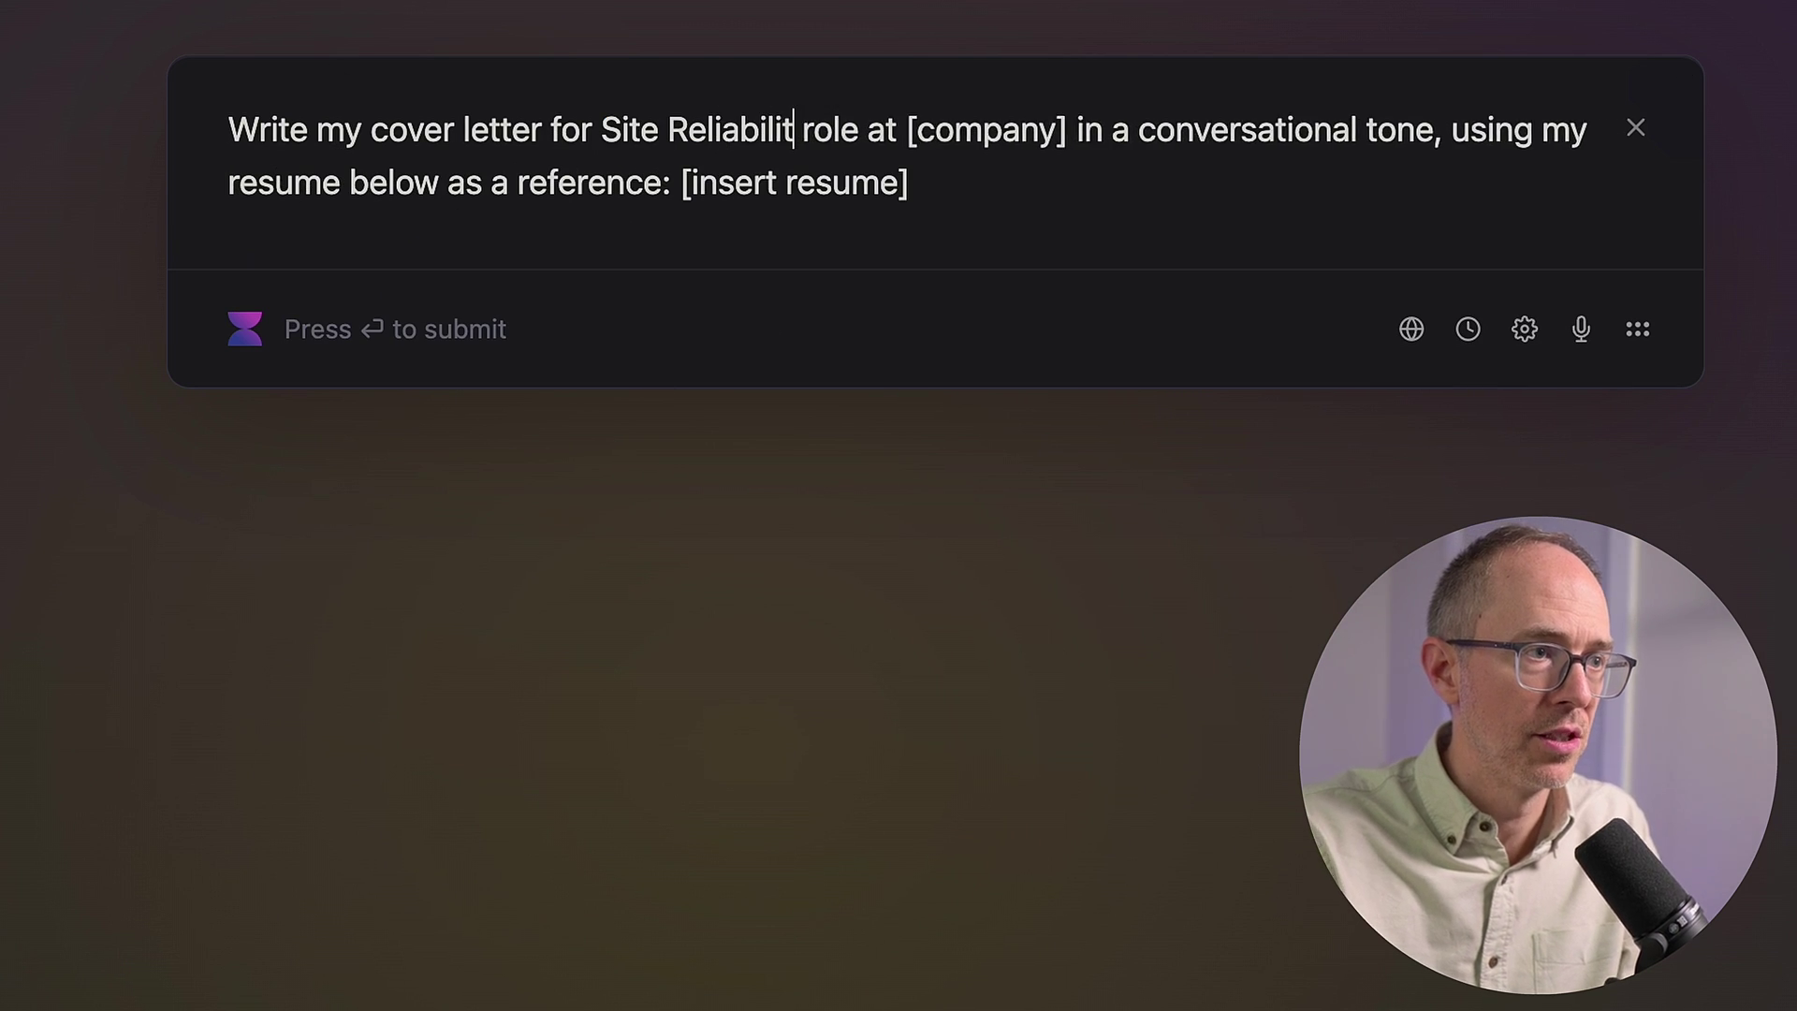
text(gineer)
drag(1070, 131, 1232, 129)
text(Meta)
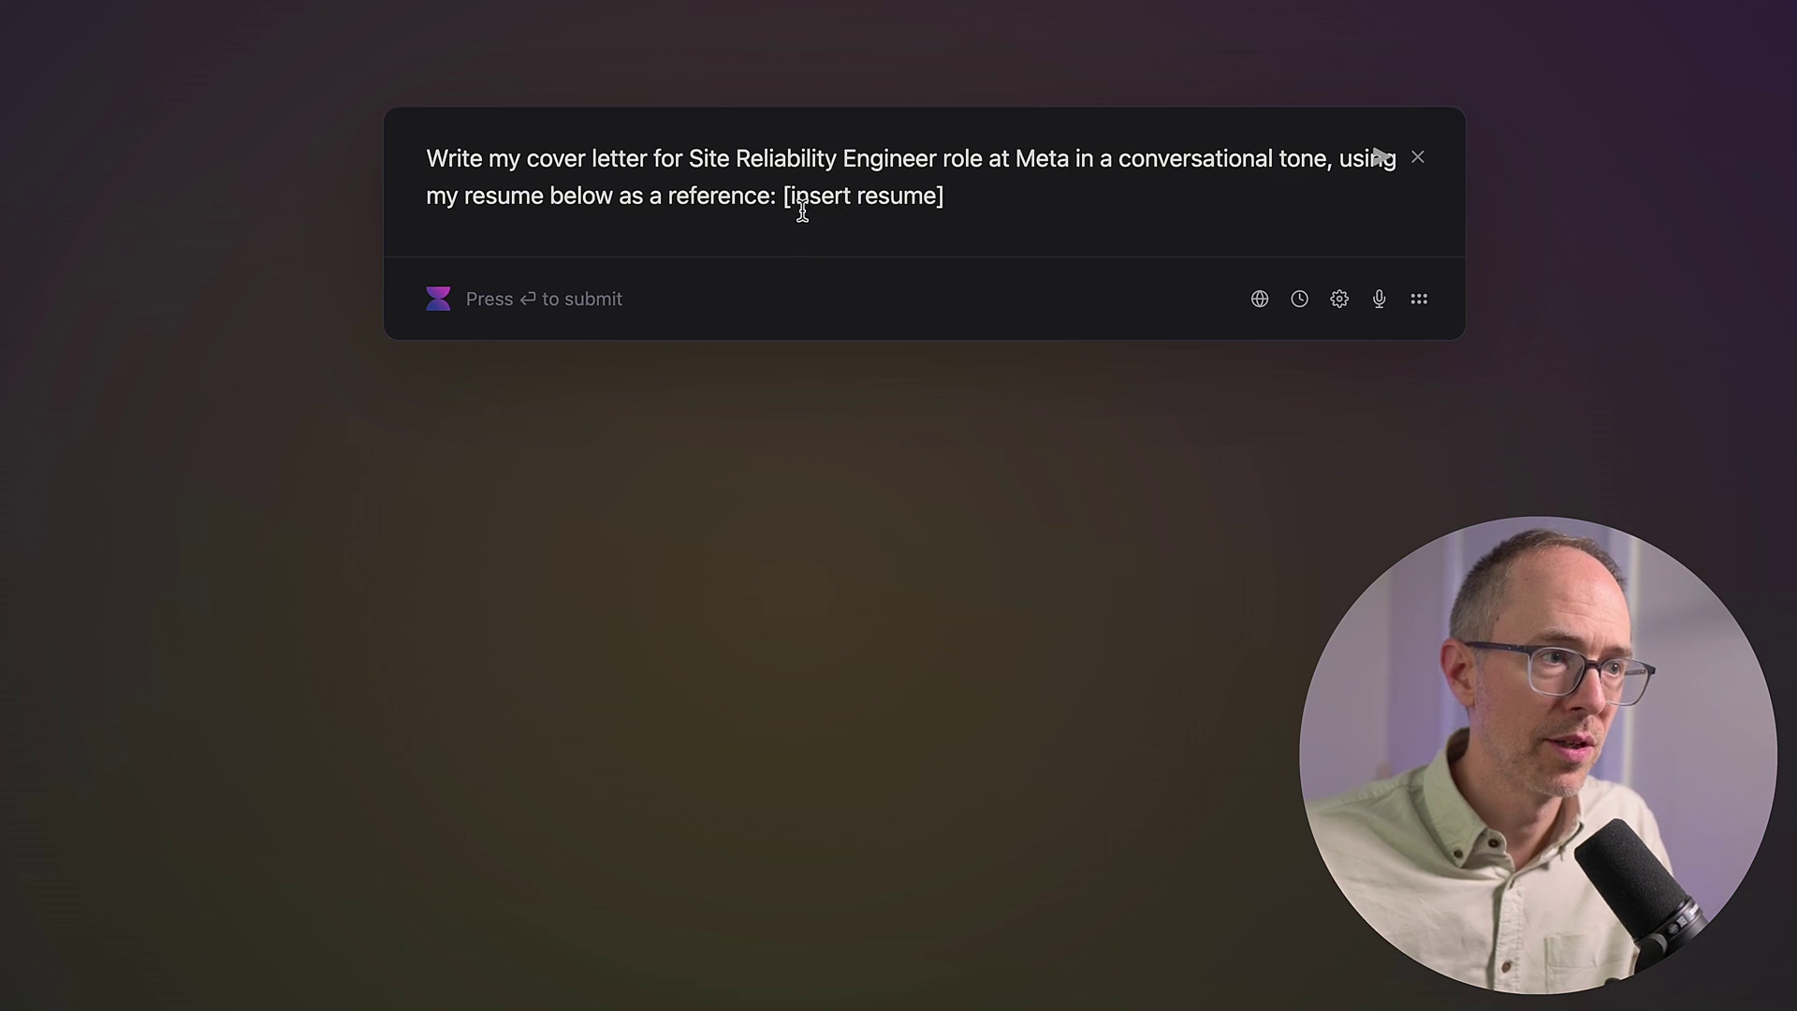
drag(792, 196, 1119, 197)
key(BackSpace)
key(shift+Return)
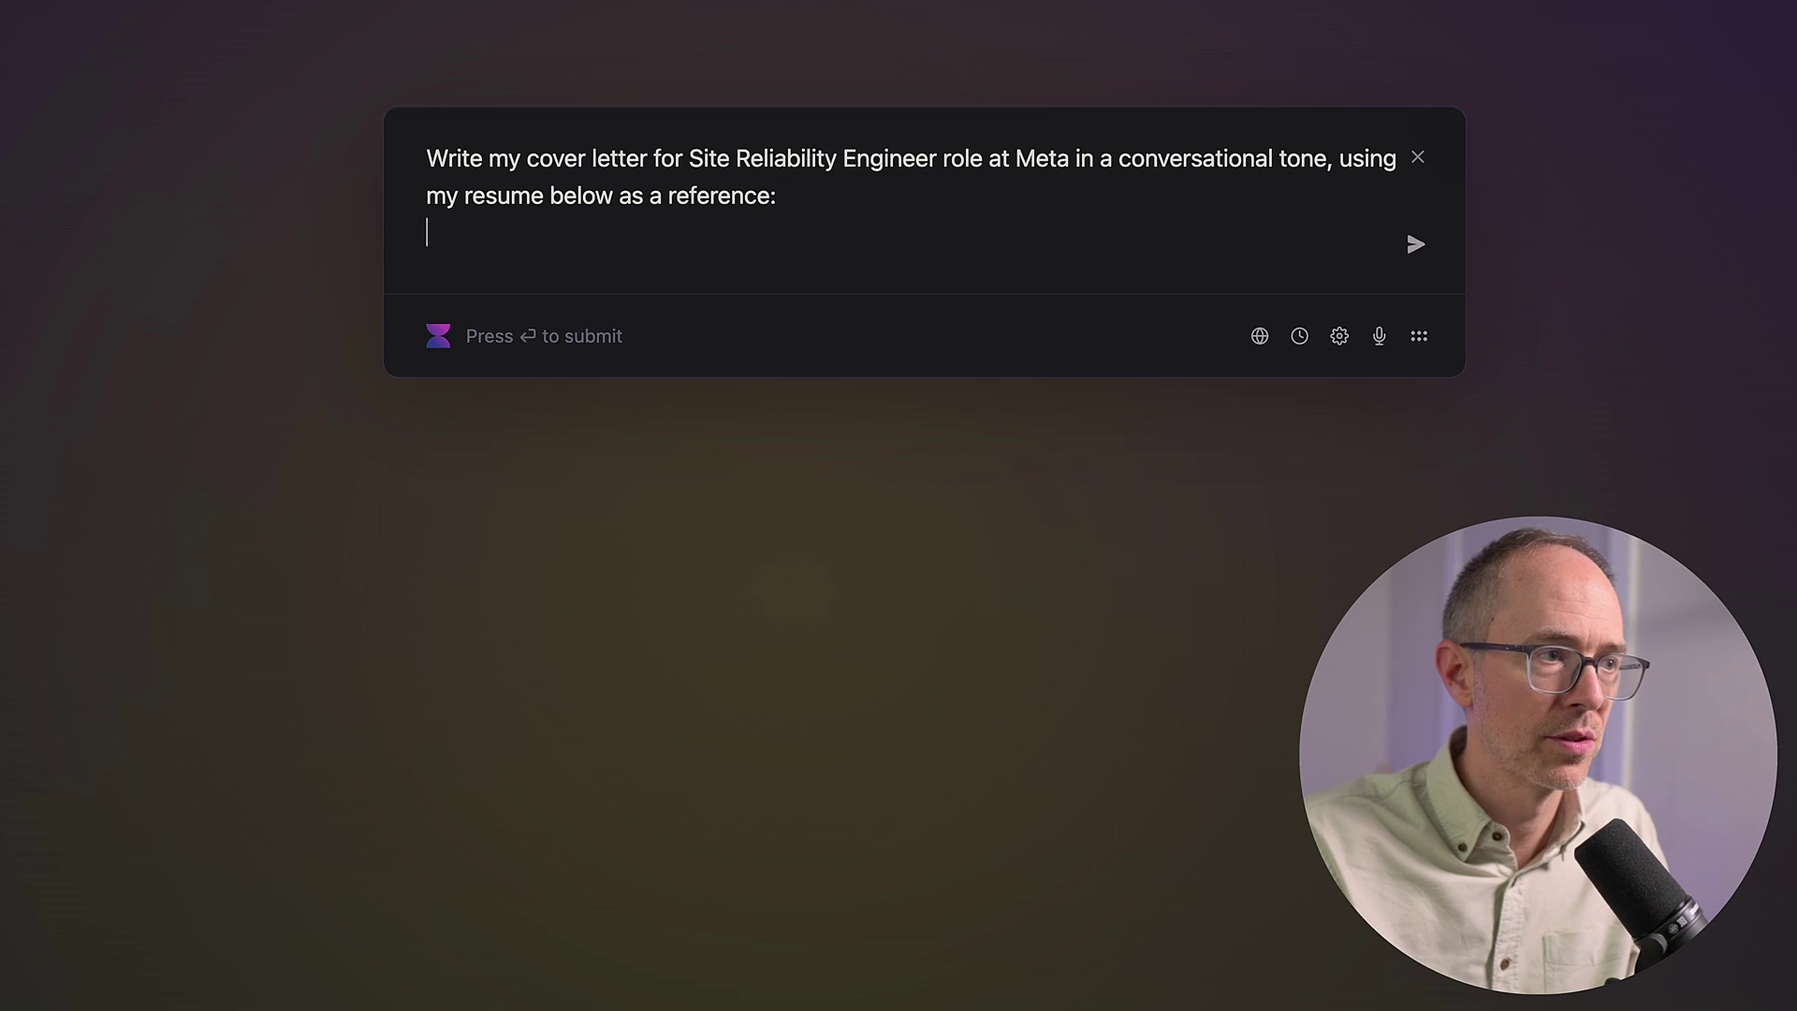
key(super+v)
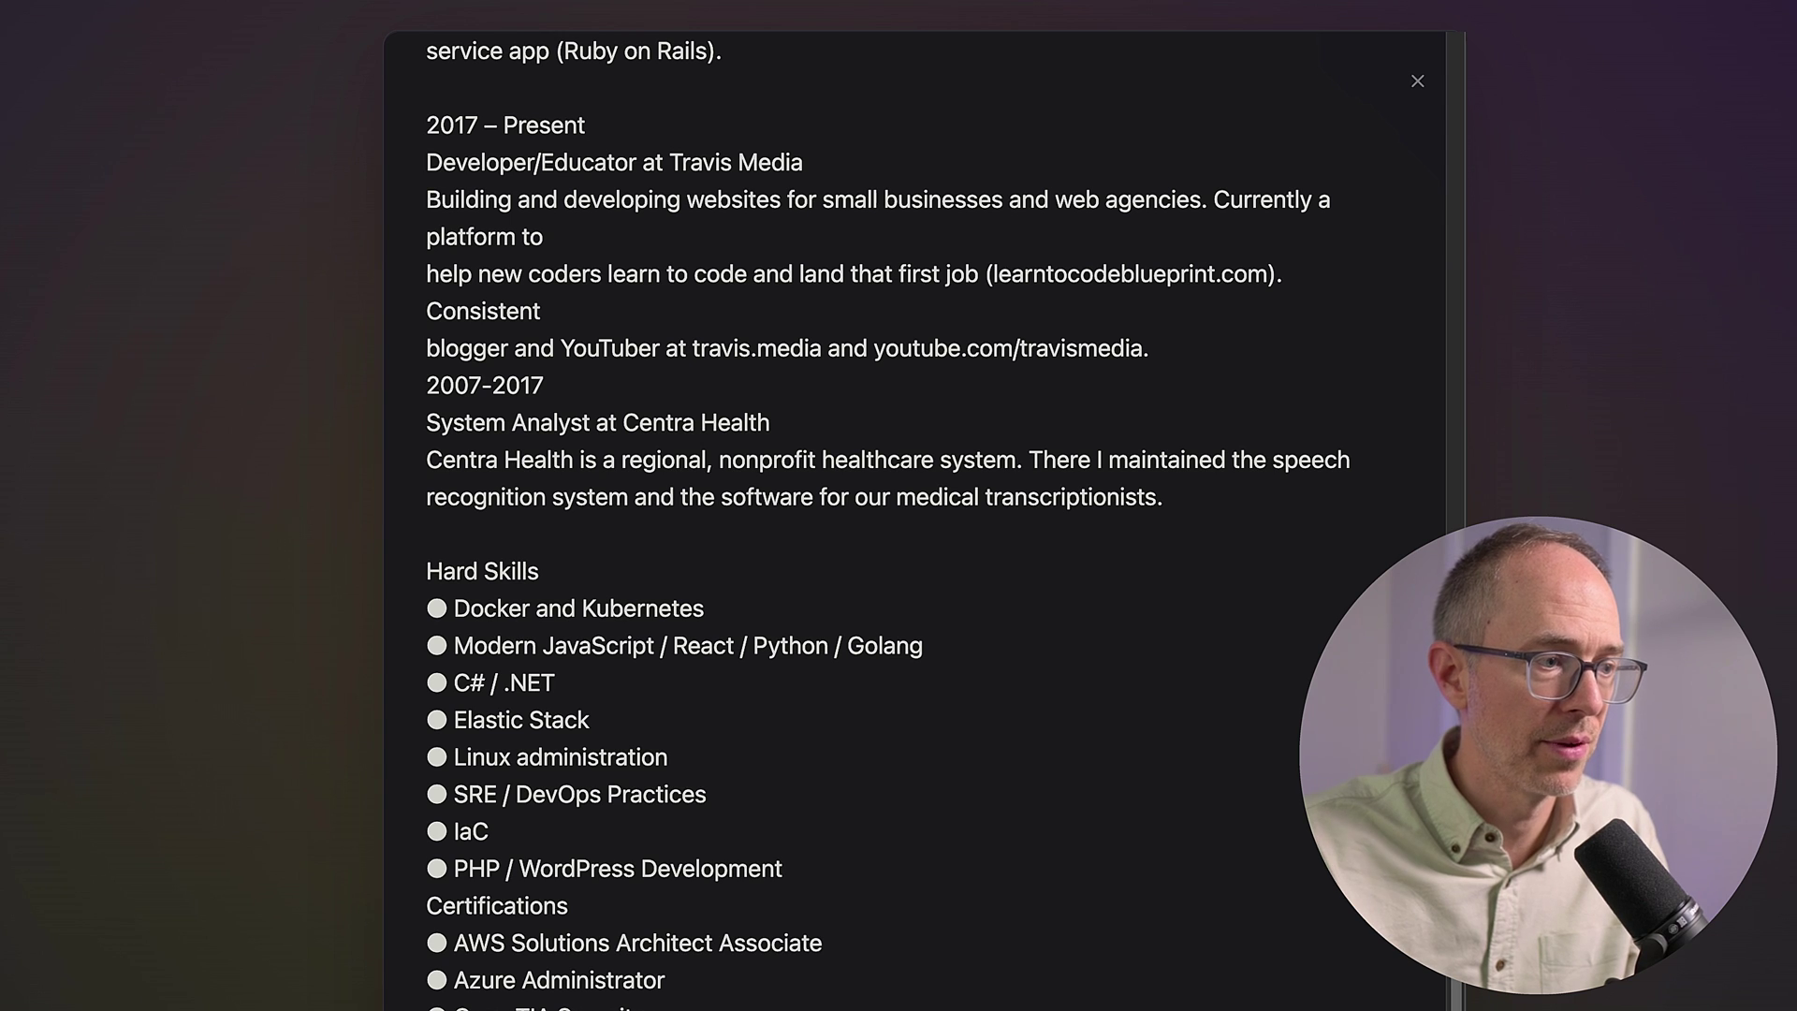
key(Return)
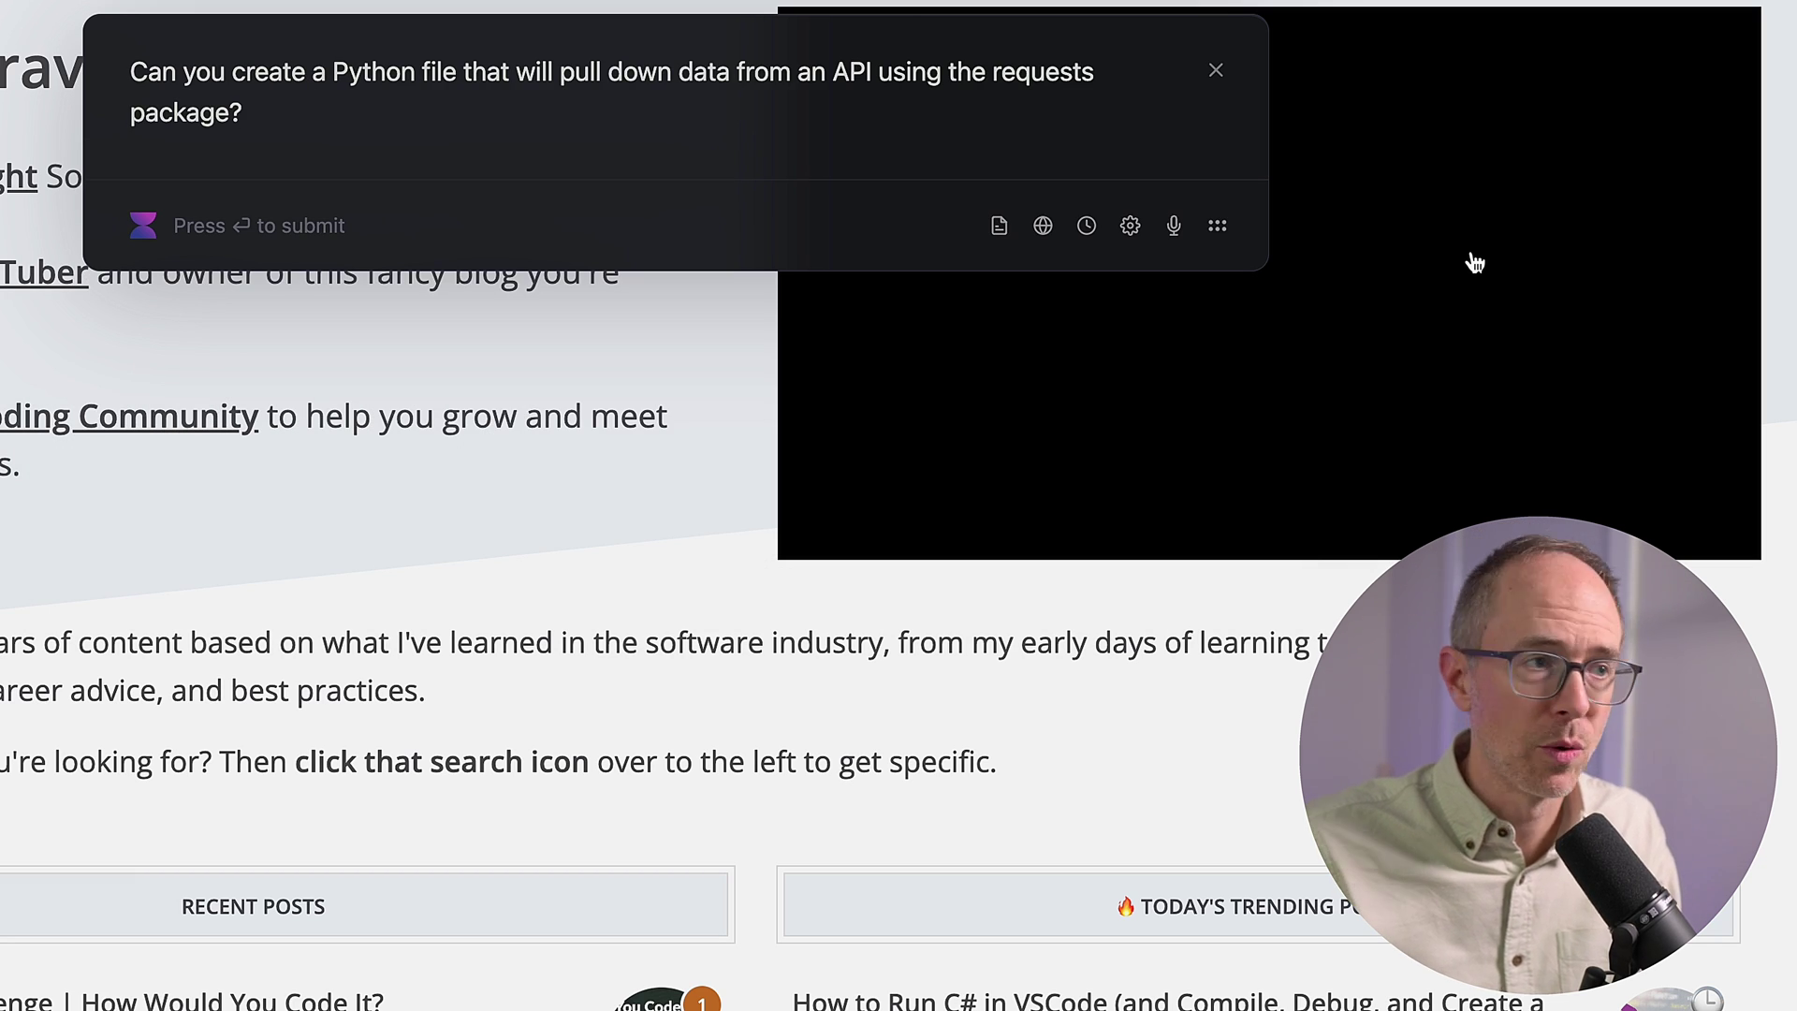
Step: Submit the Python requests API question and copy the generated code
key(Return)
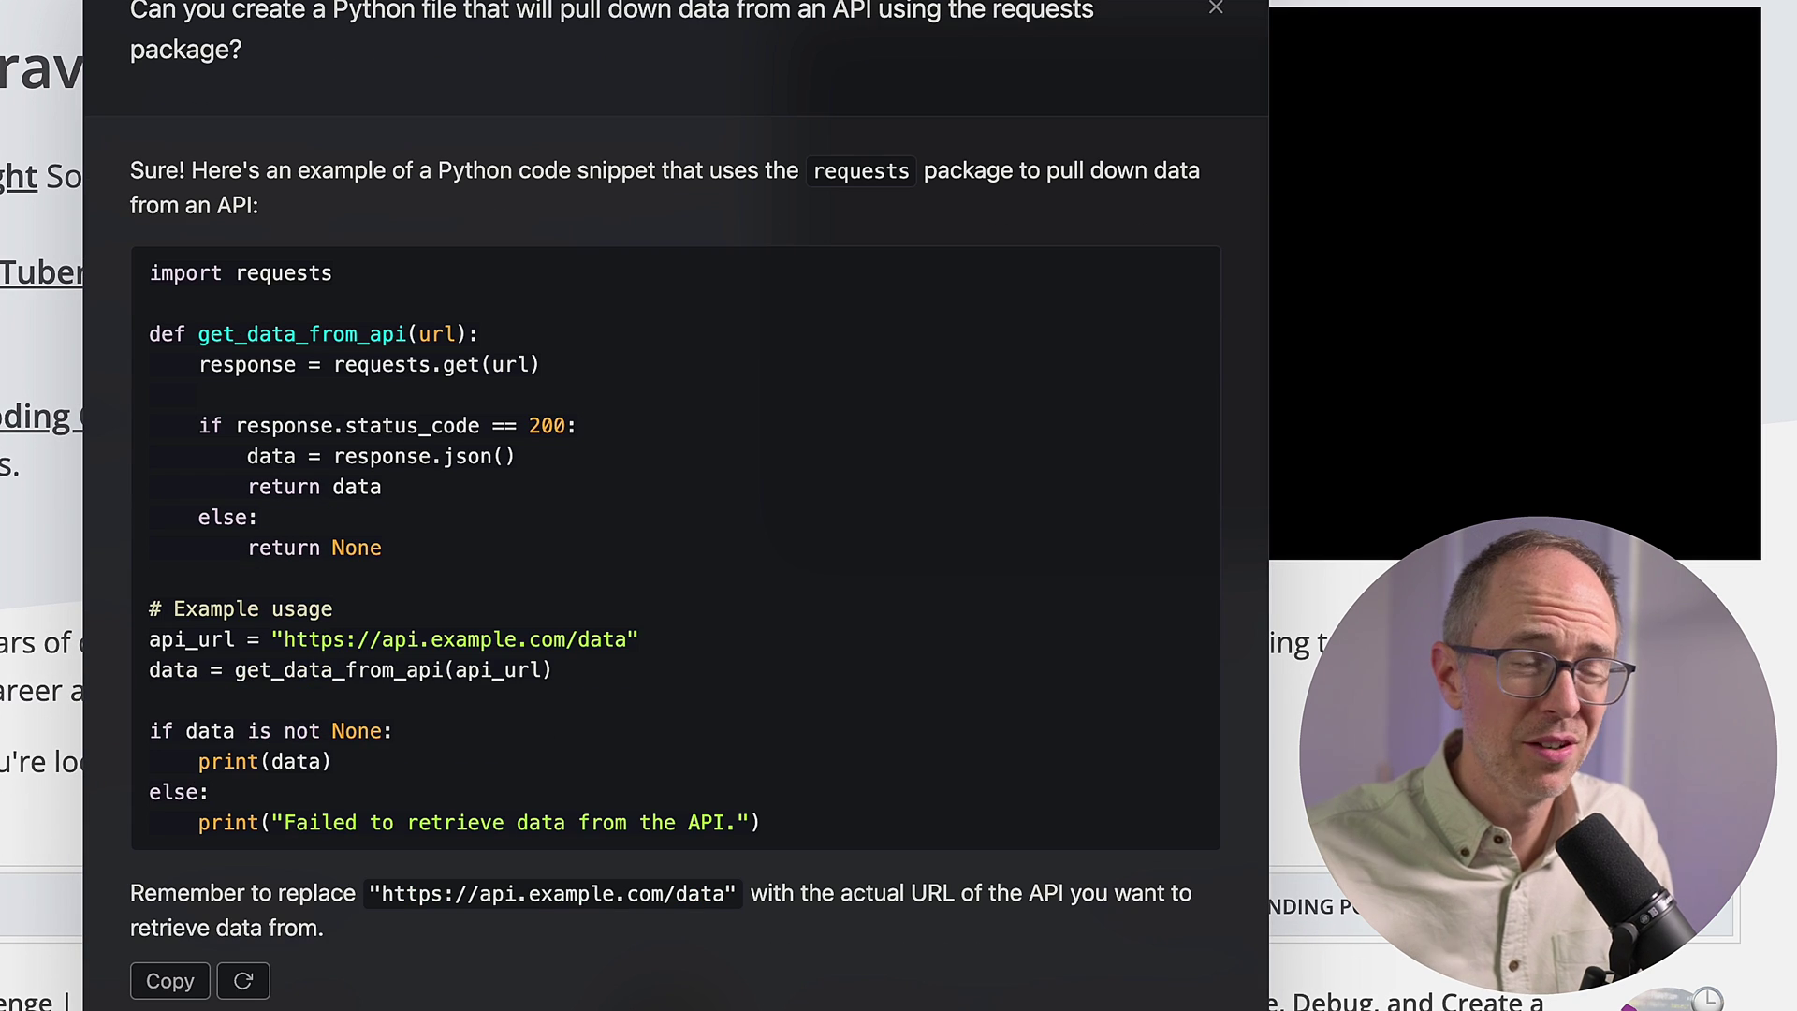
click(187, 983)
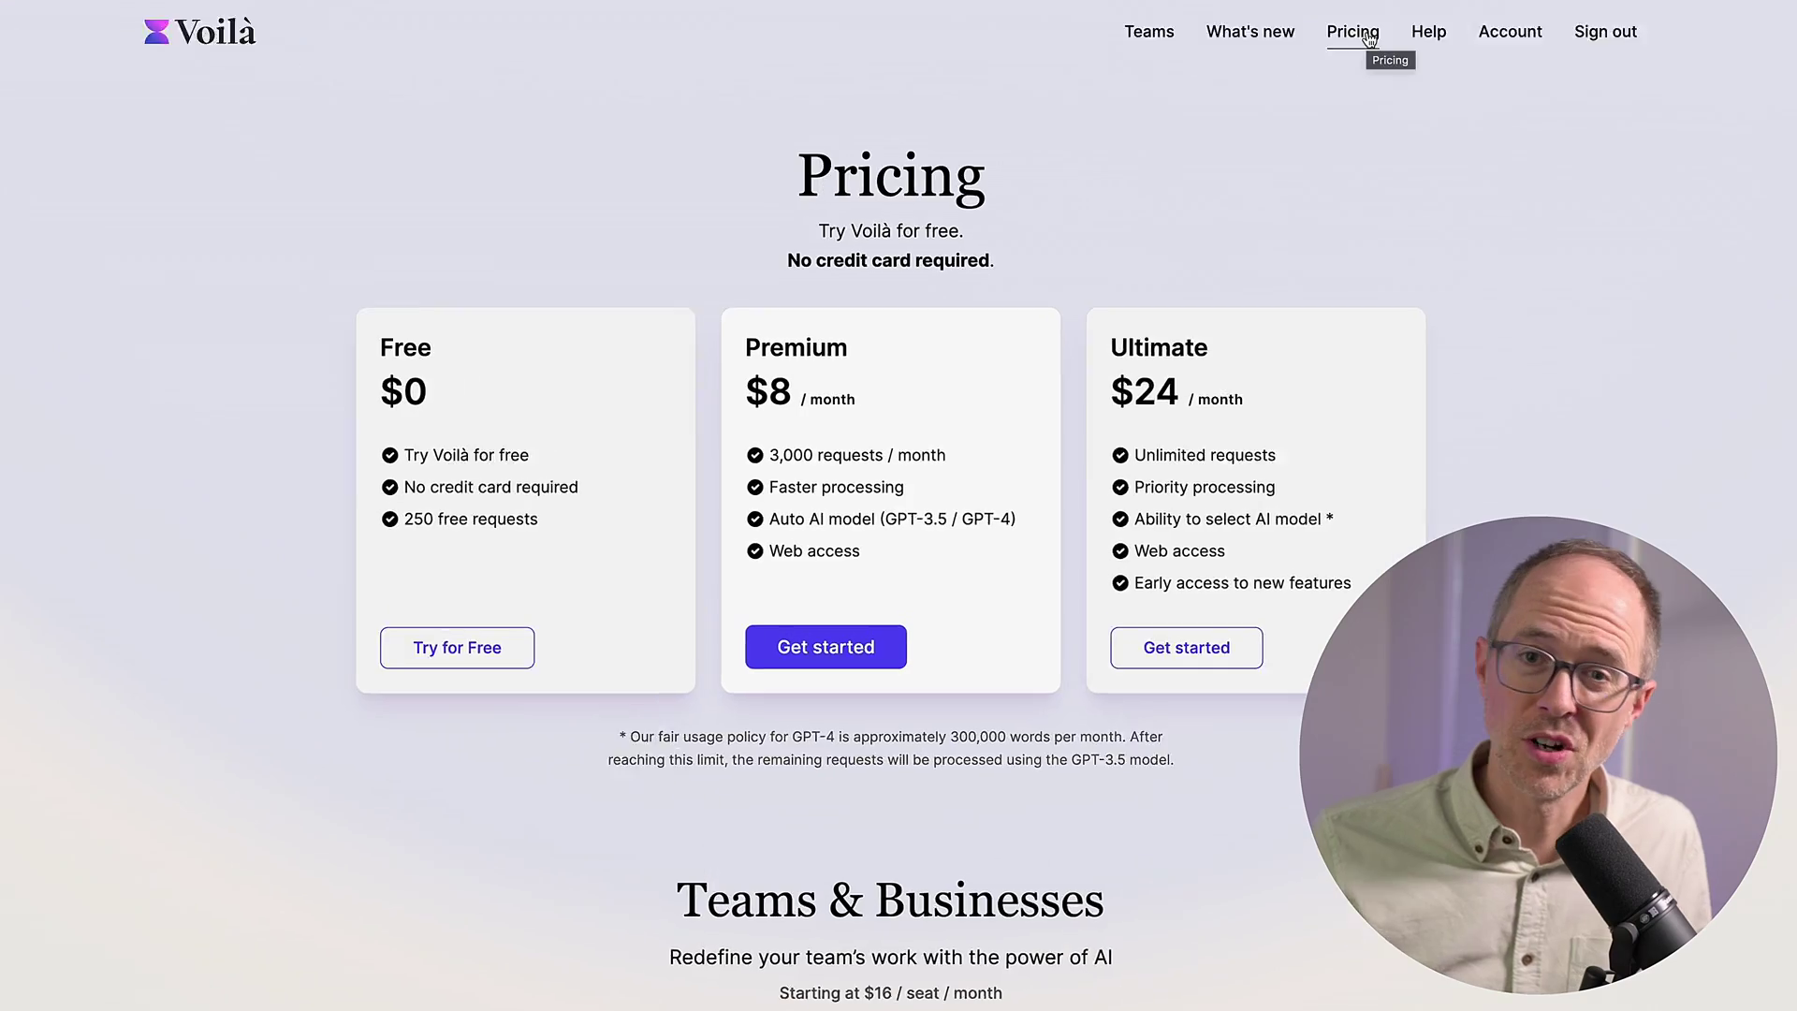
drag(379, 408, 428, 397)
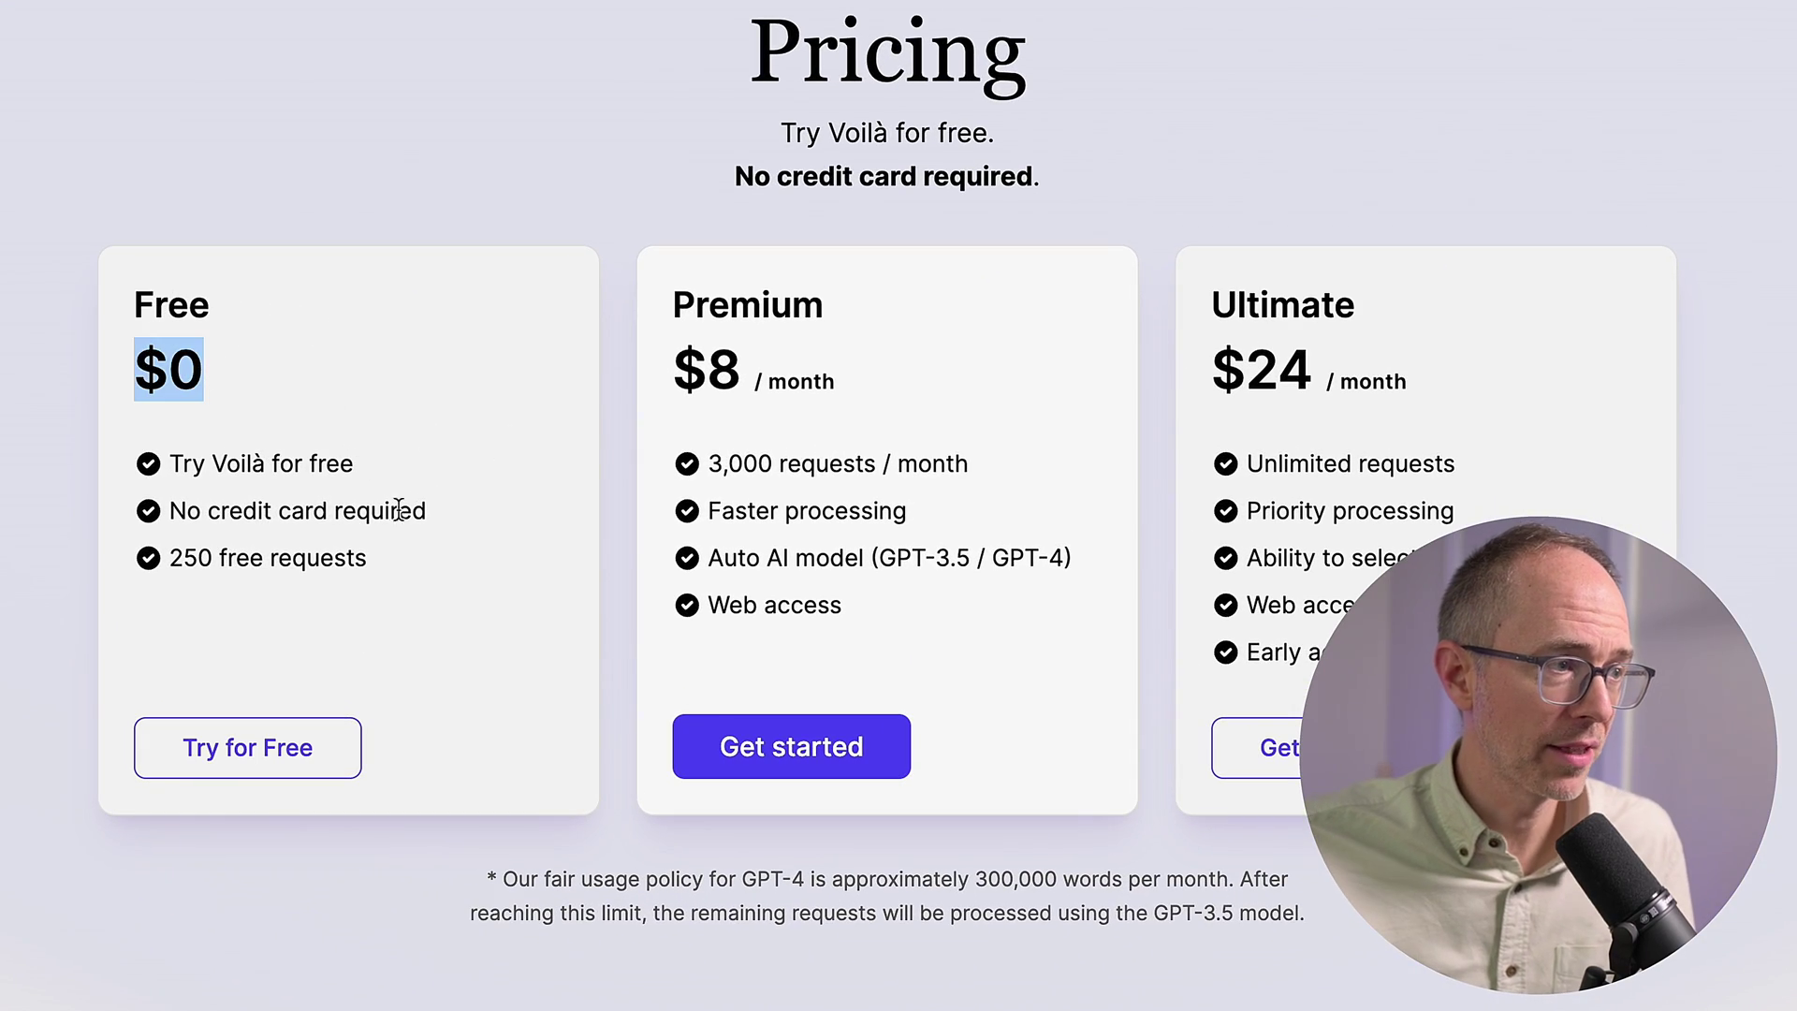
drag(170, 558, 417, 557)
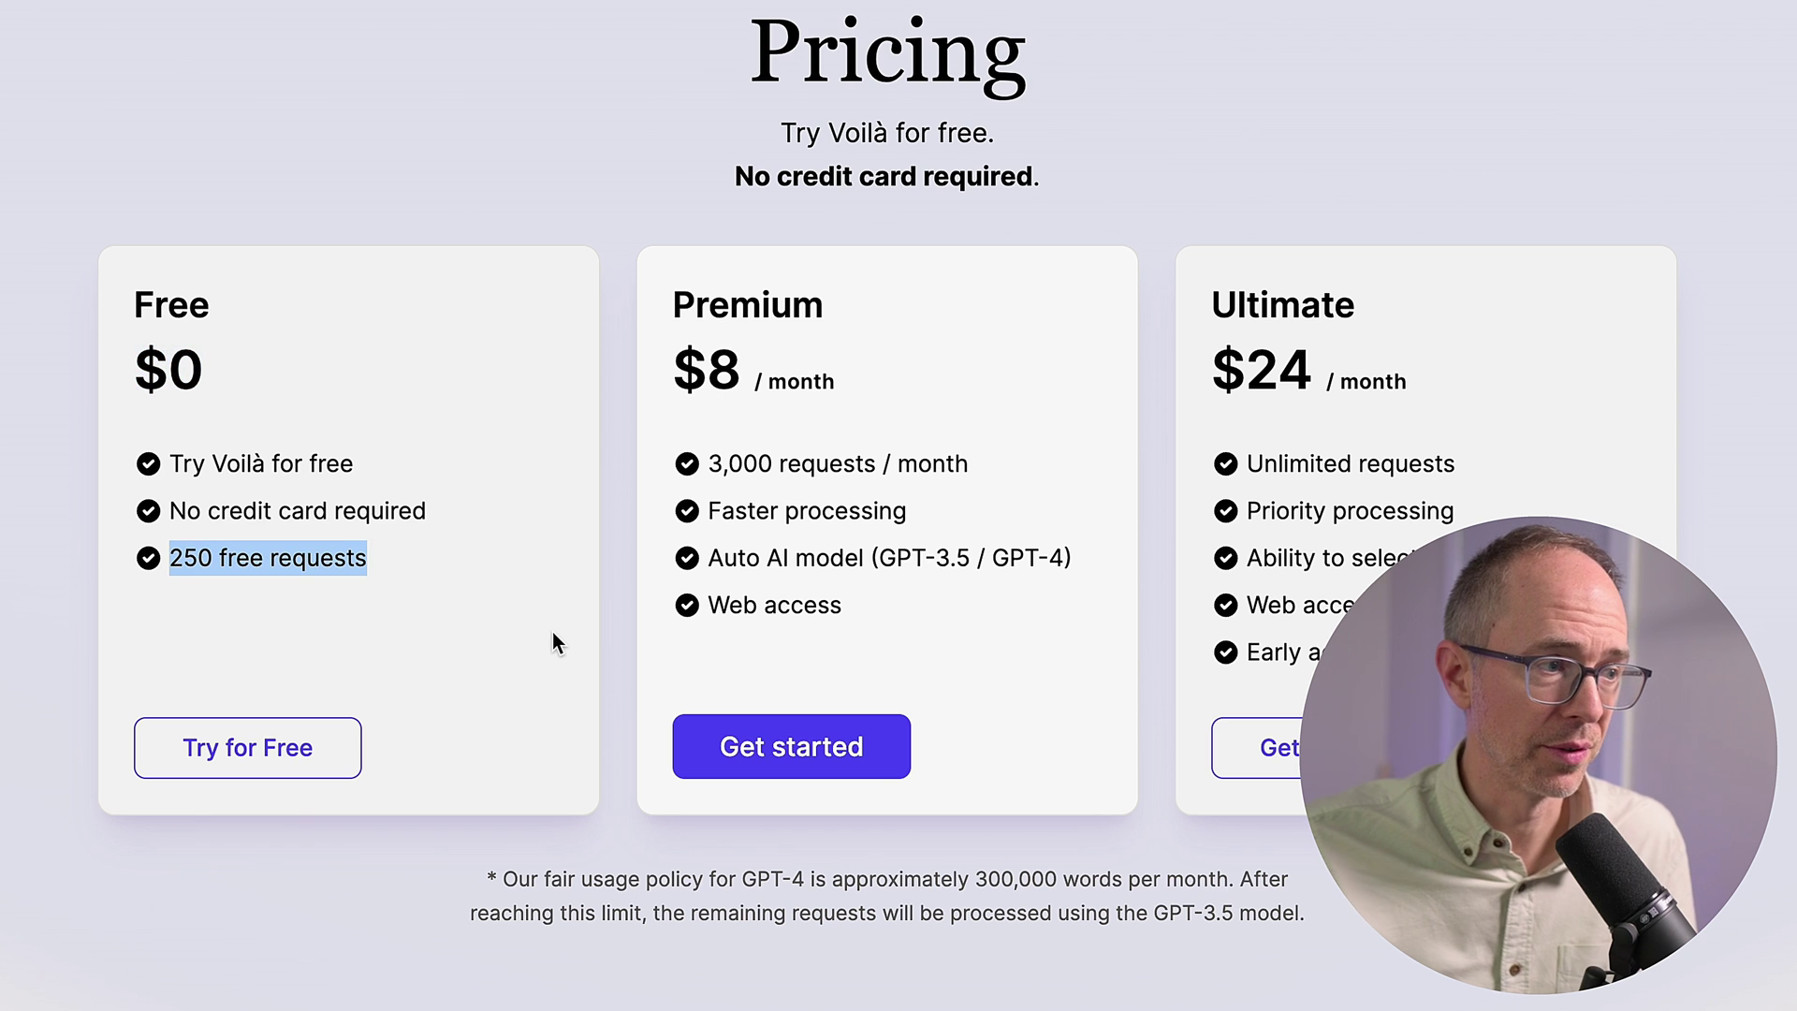
drag(707, 466, 1014, 466)
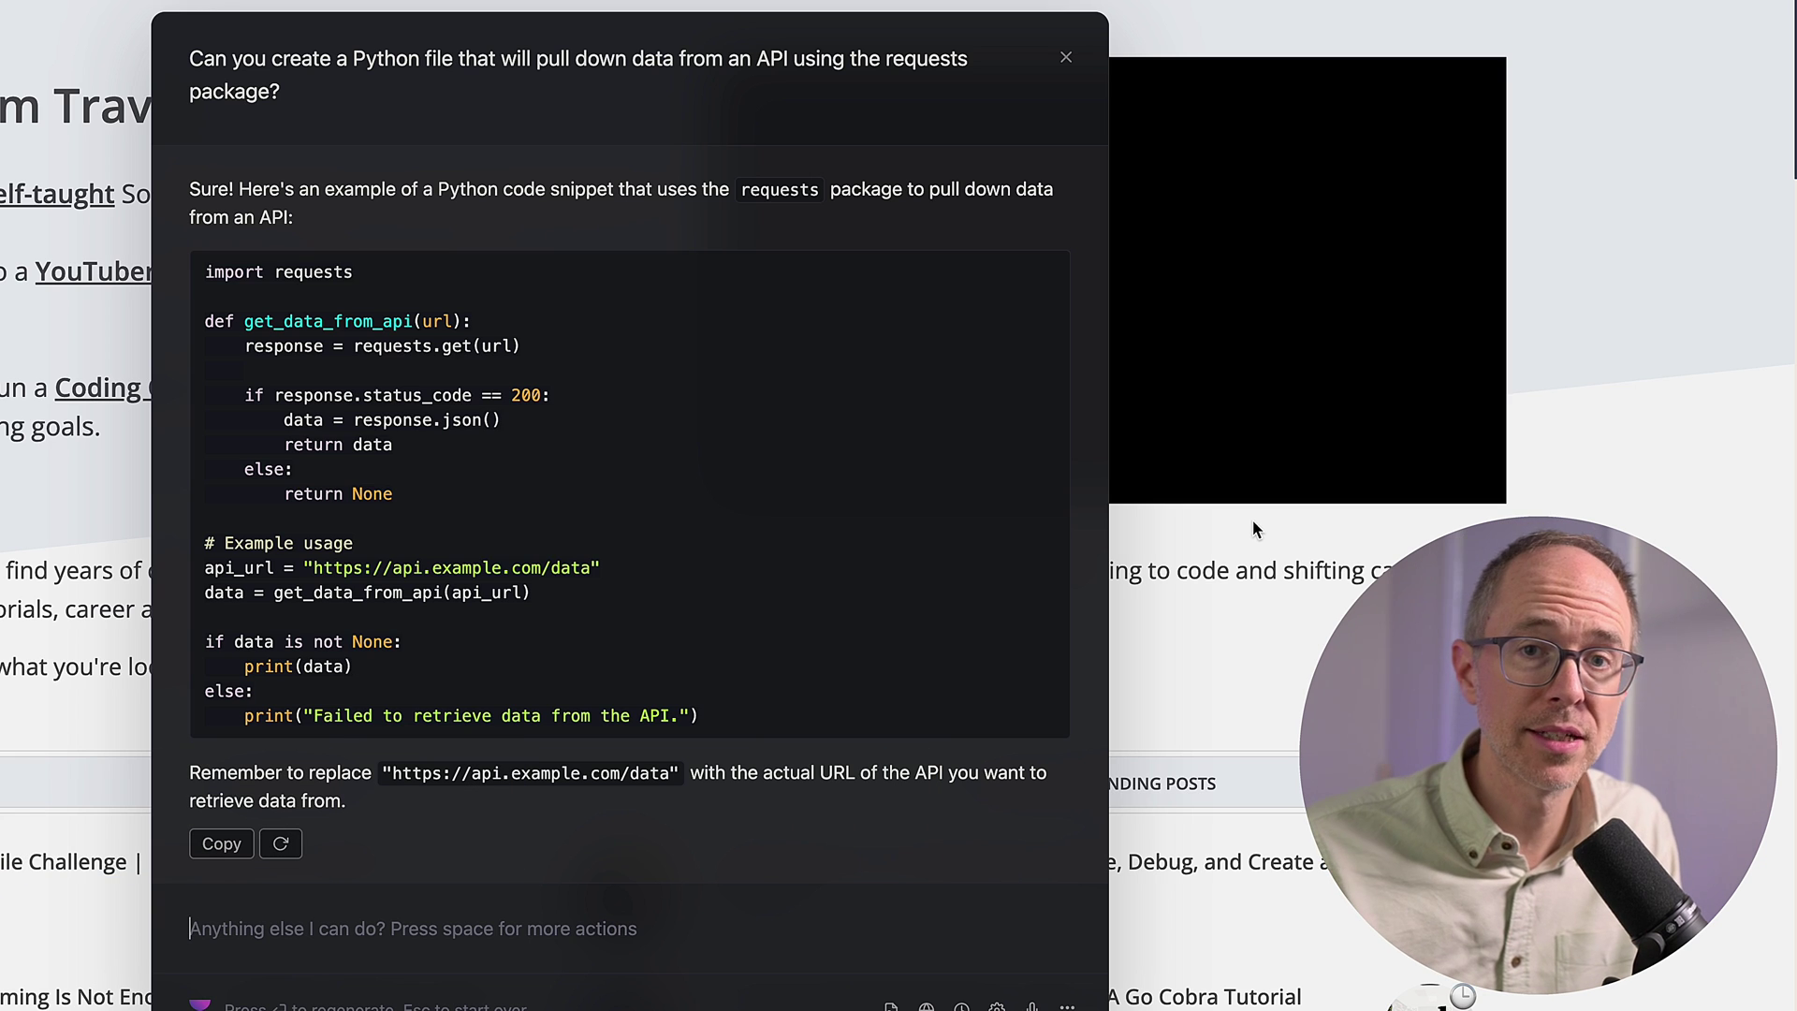
Step: Ask a follow-up to also write the data to a Google Sheet, highlighting the new write_to_google_sheet(data) call
drag(360, 667, 459, 695)
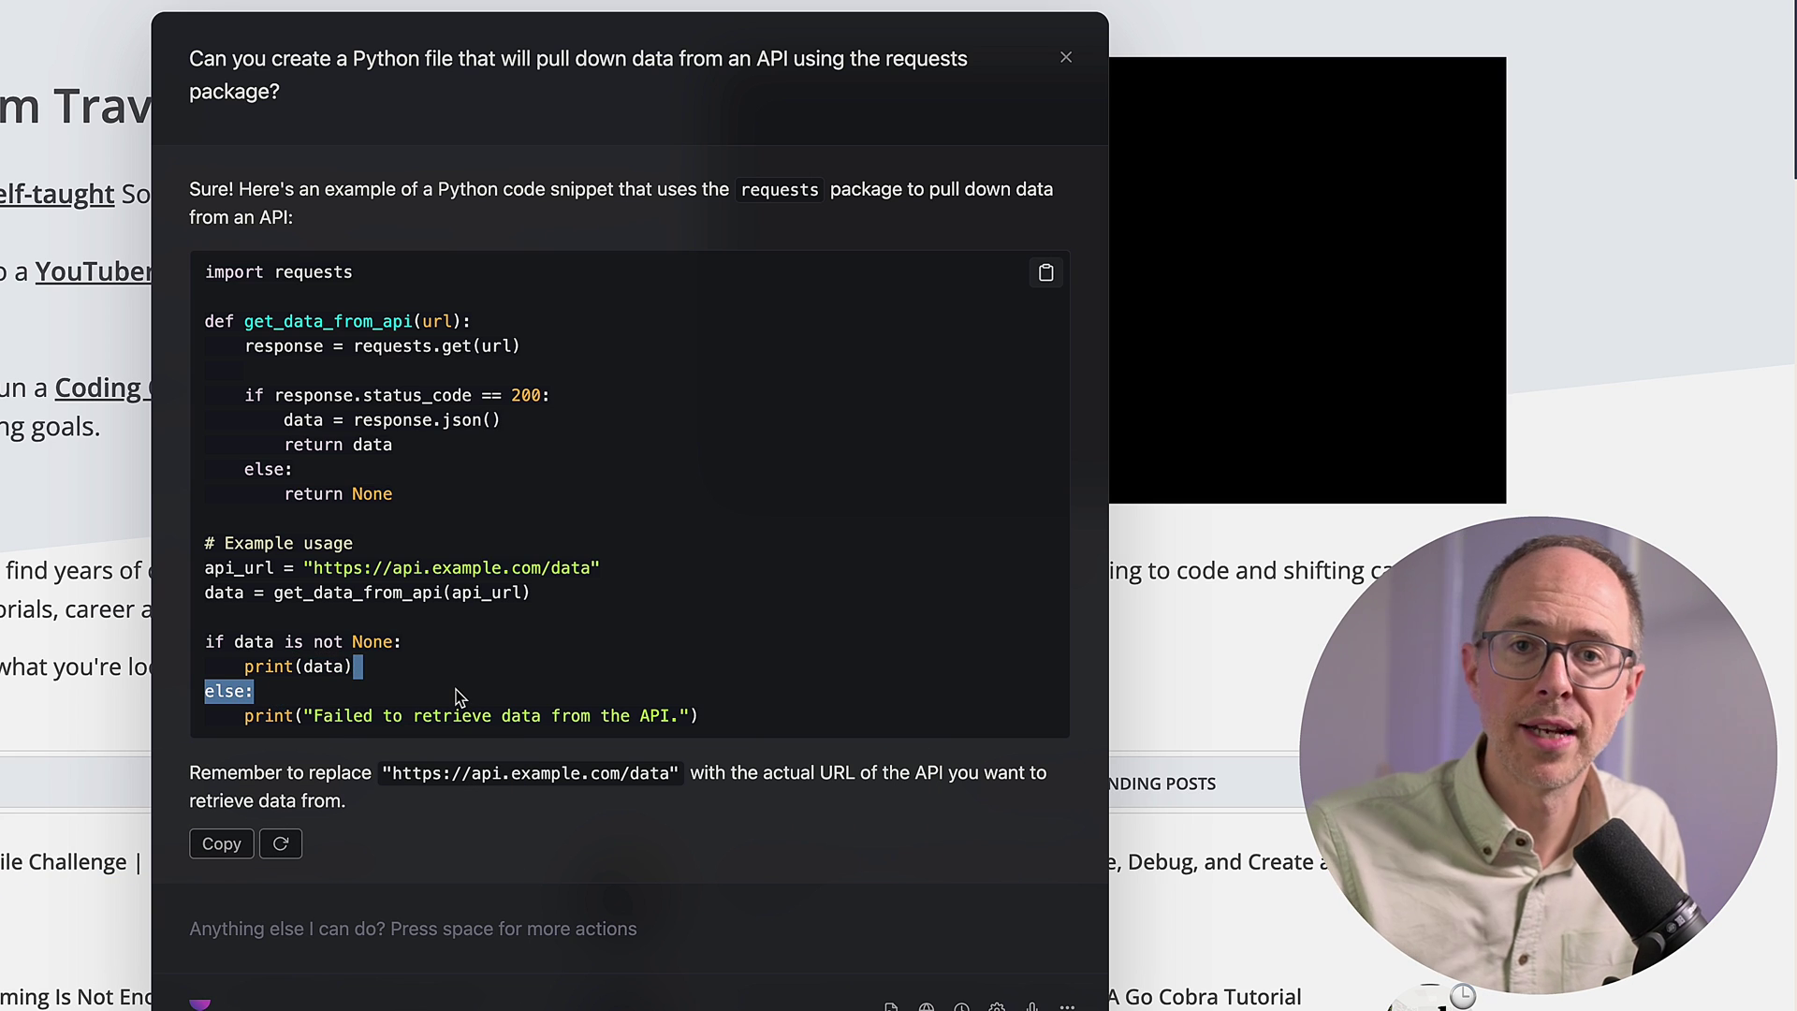
click(466, 938)
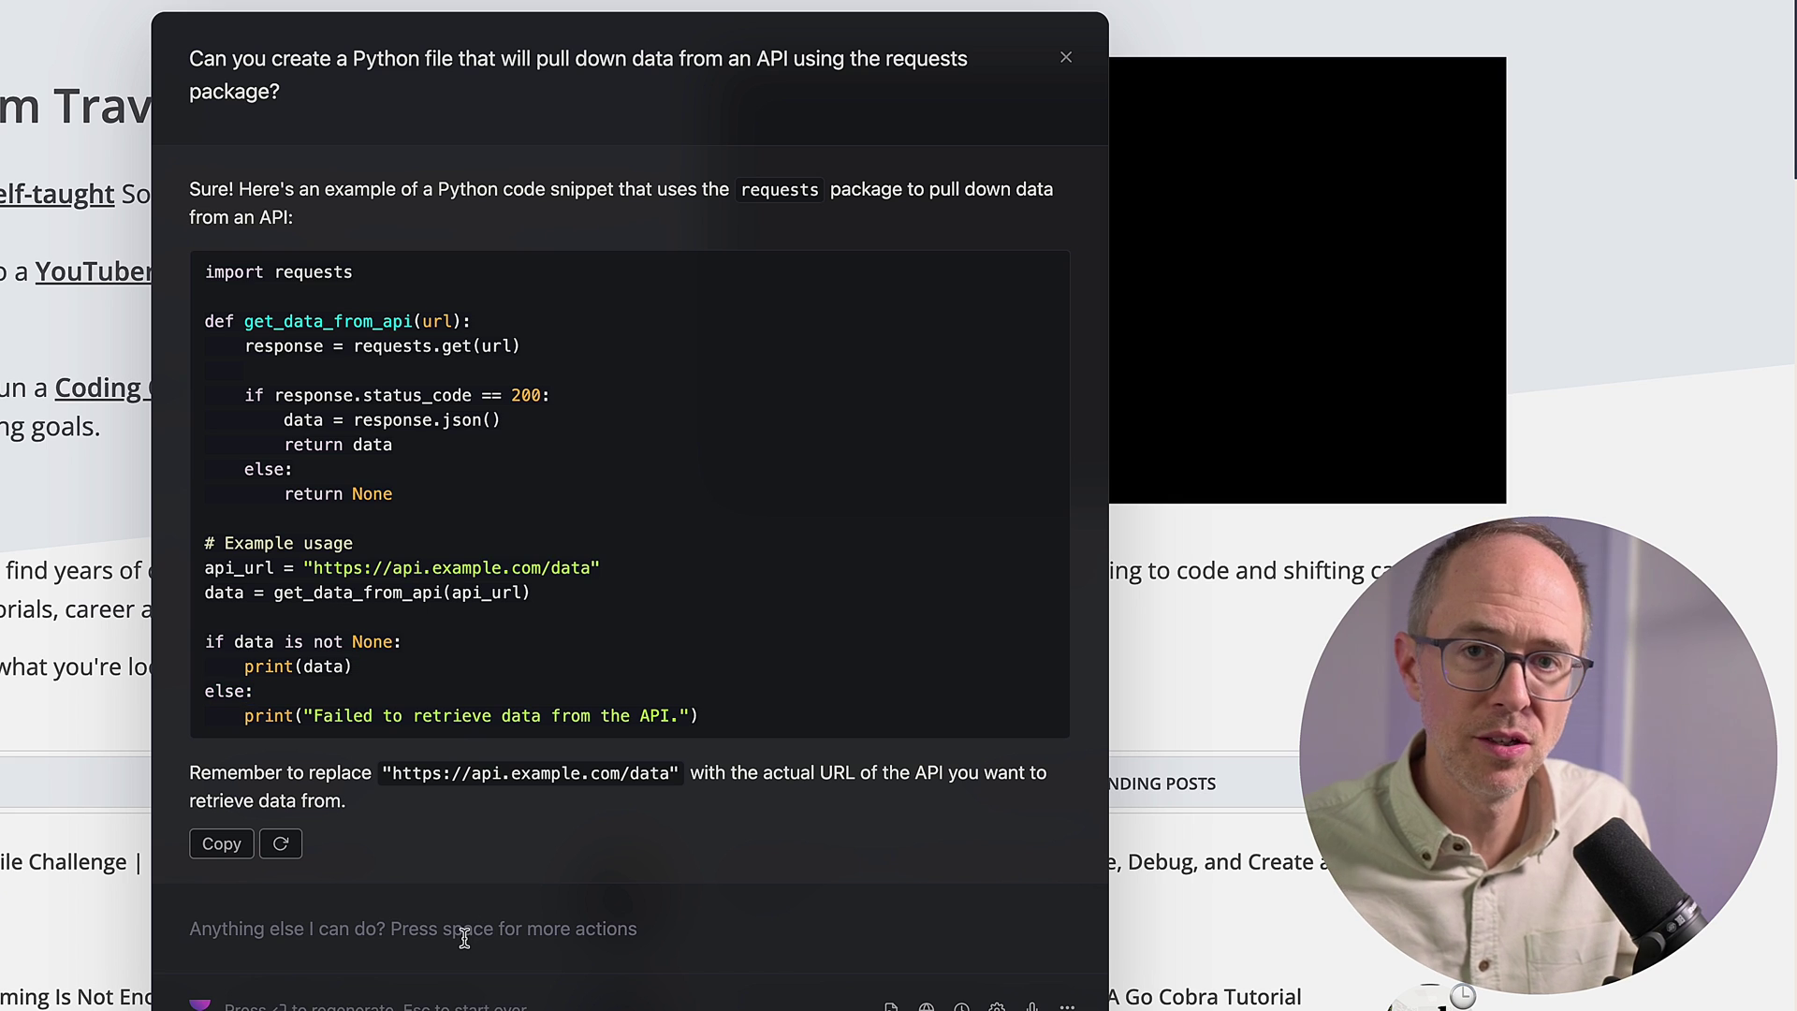
text(Can)
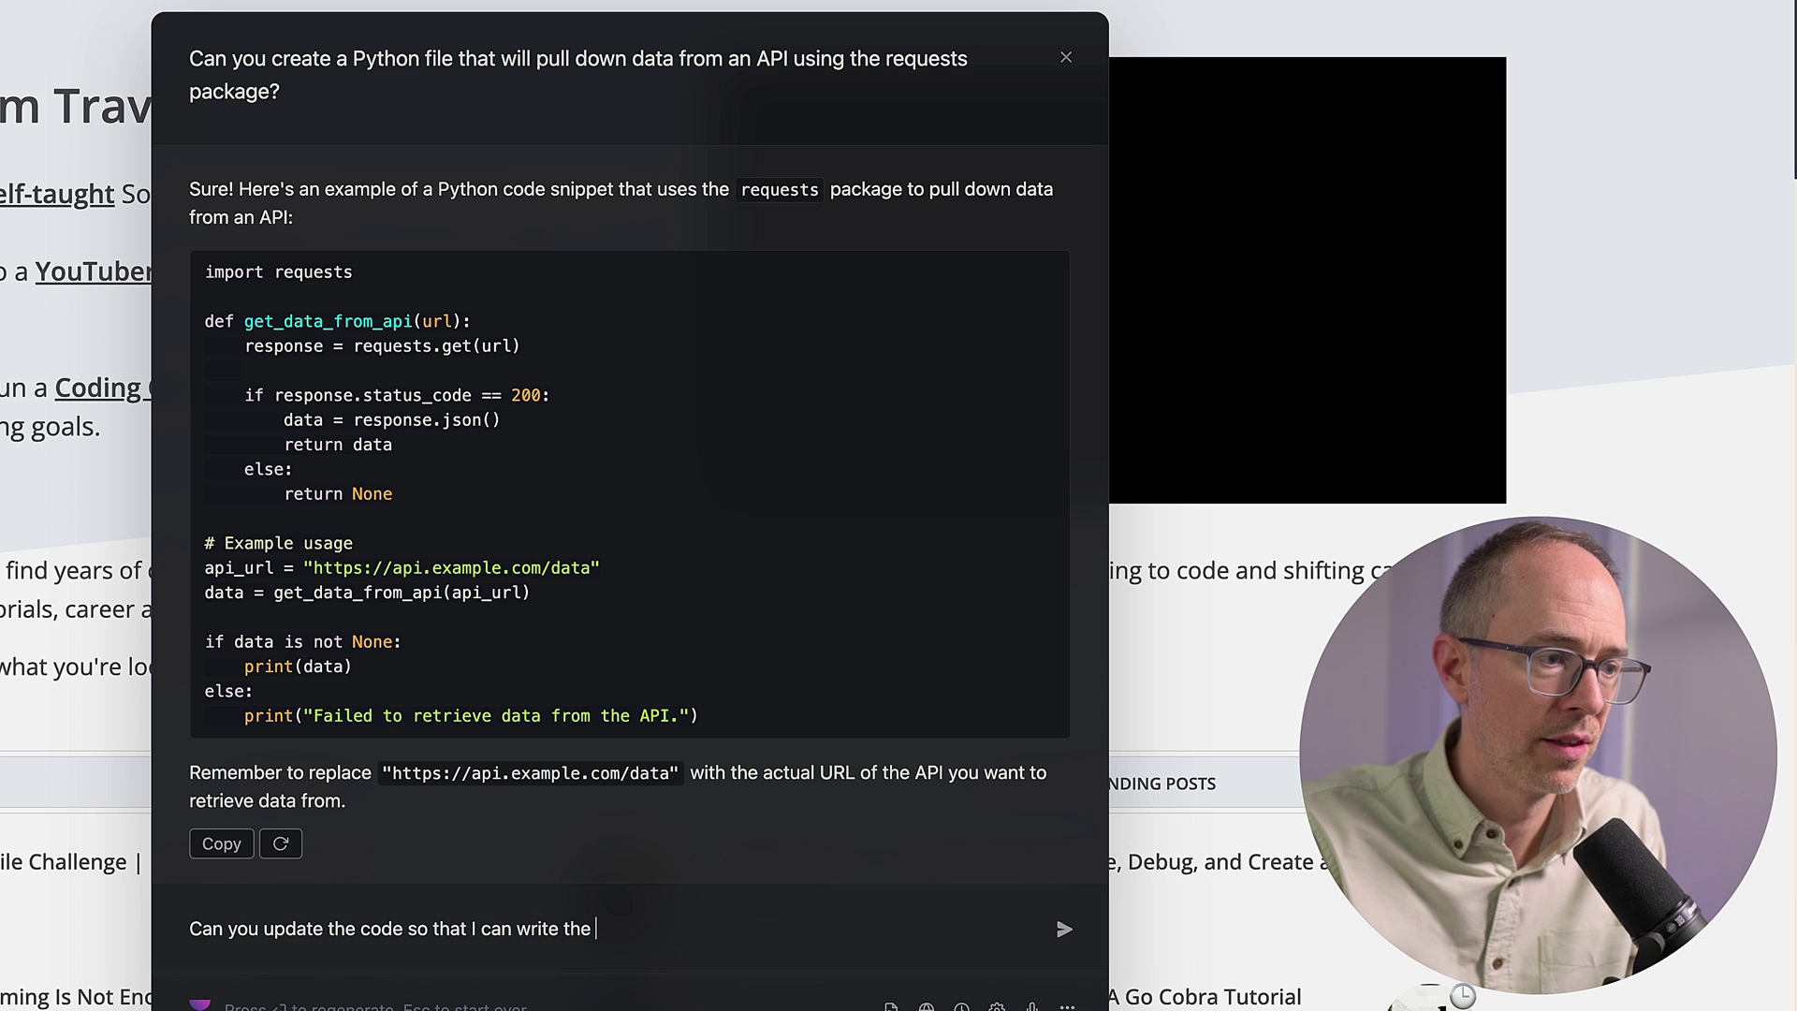
text(le she)
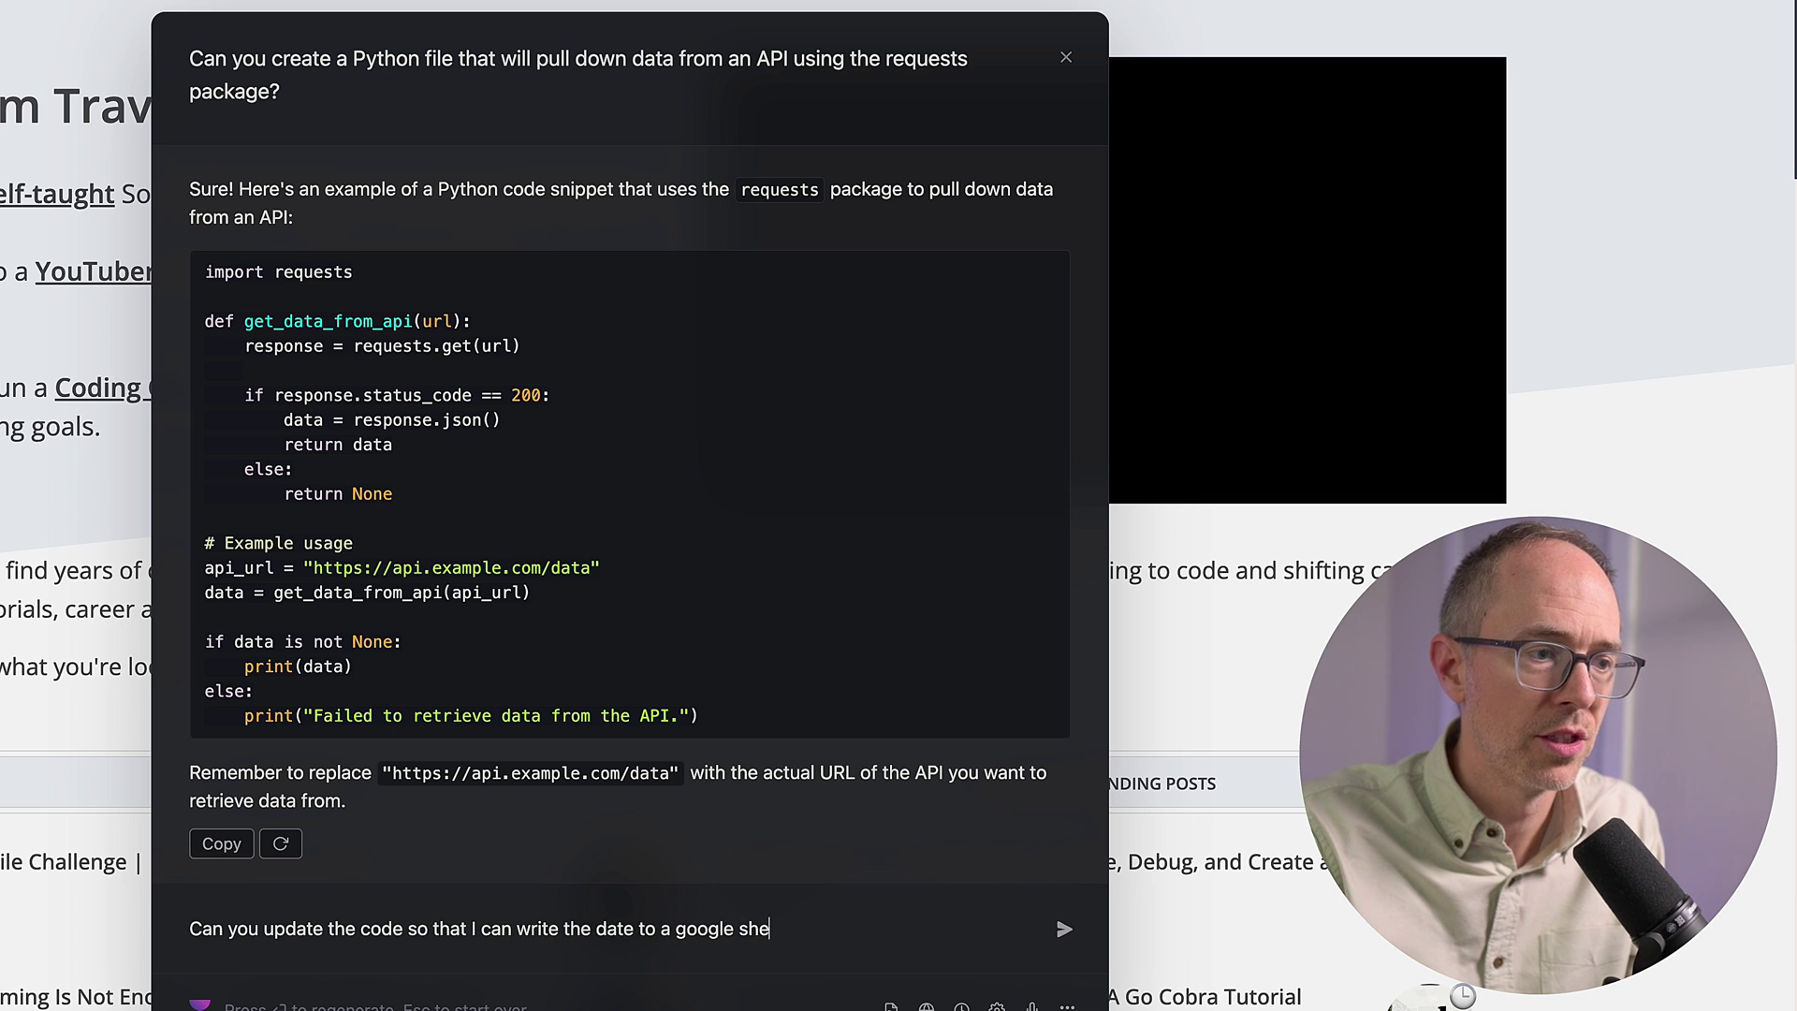
text(et?)
key(Return)
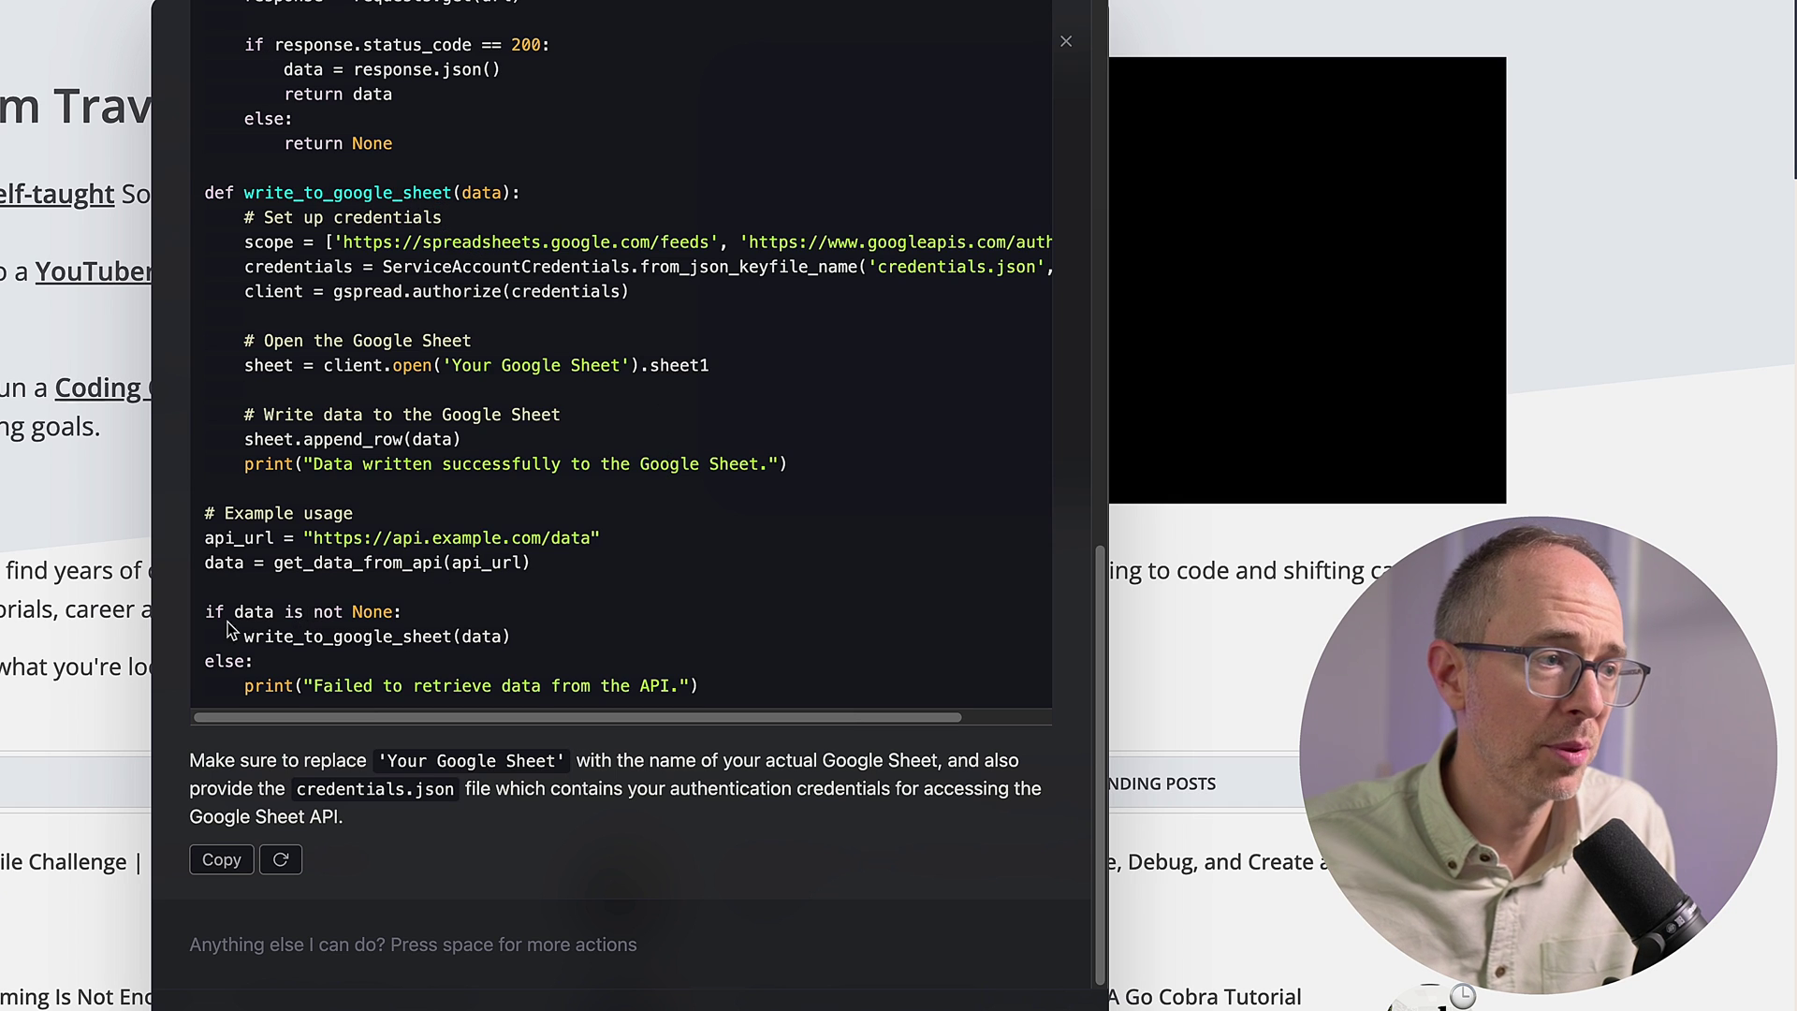
drag(236, 638, 511, 639)
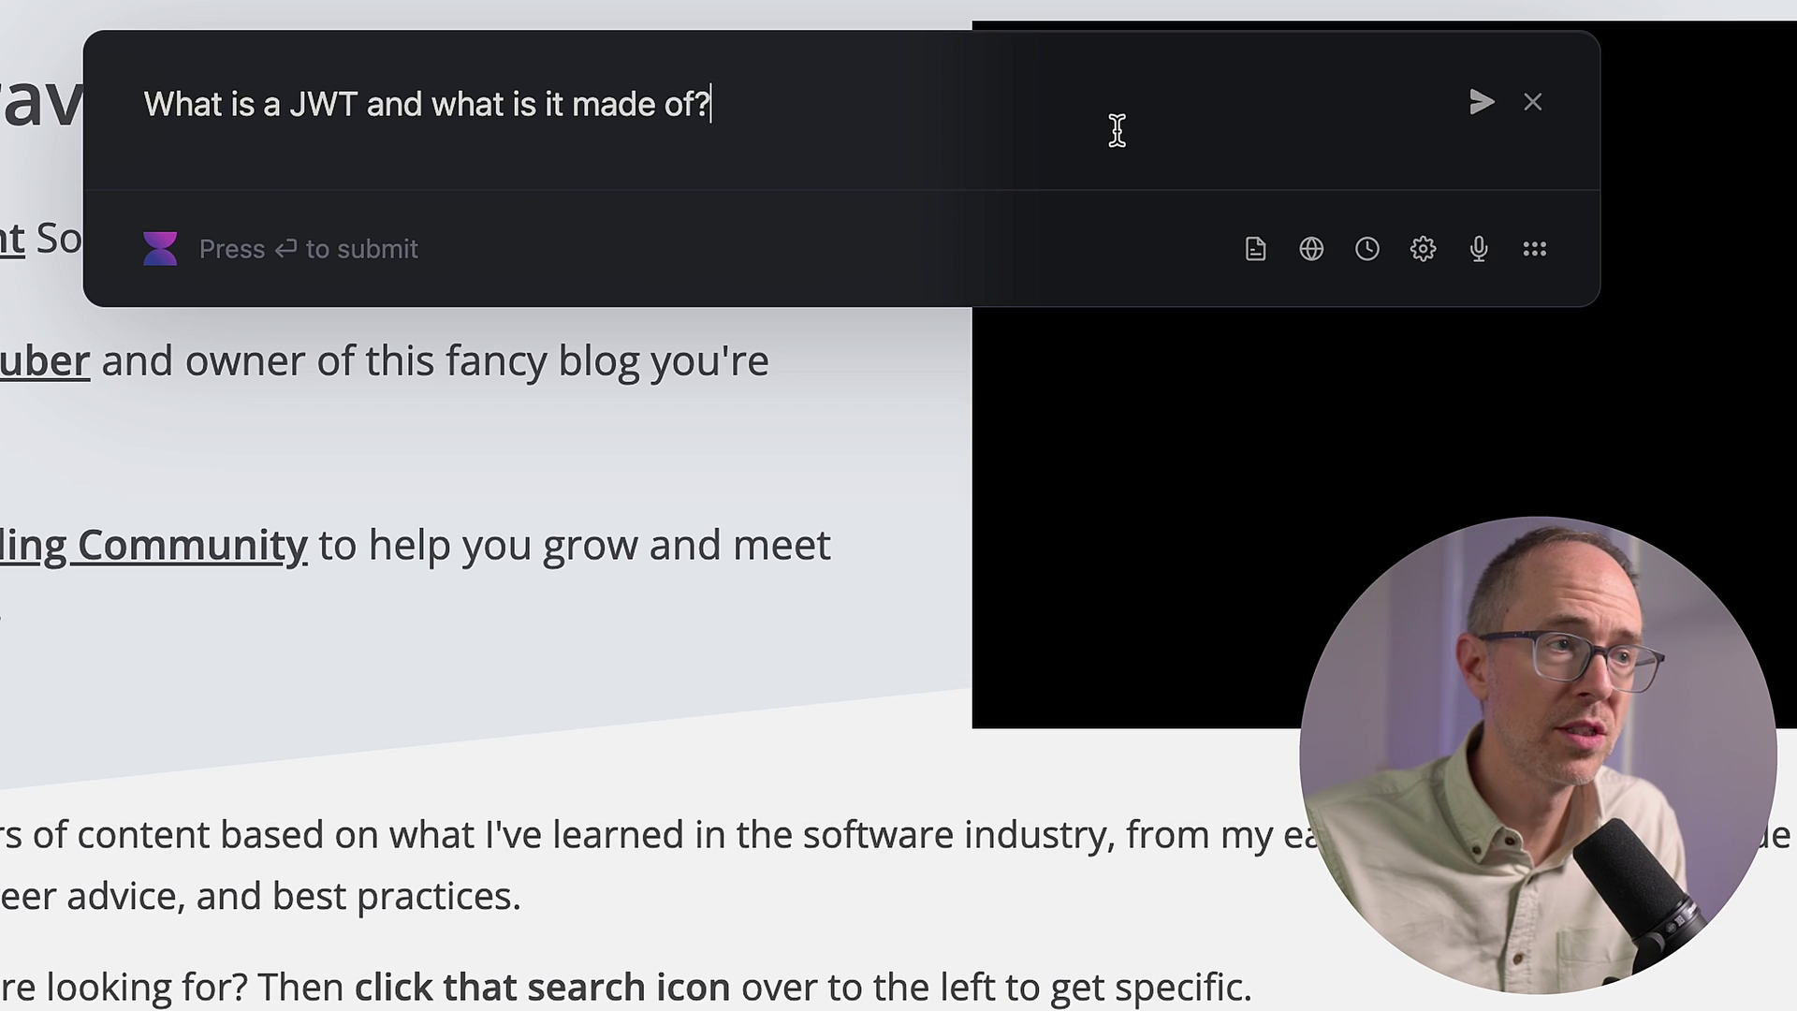
Step: Submit the JWT question and highlight the header, payload and signature explanation
key(Return)
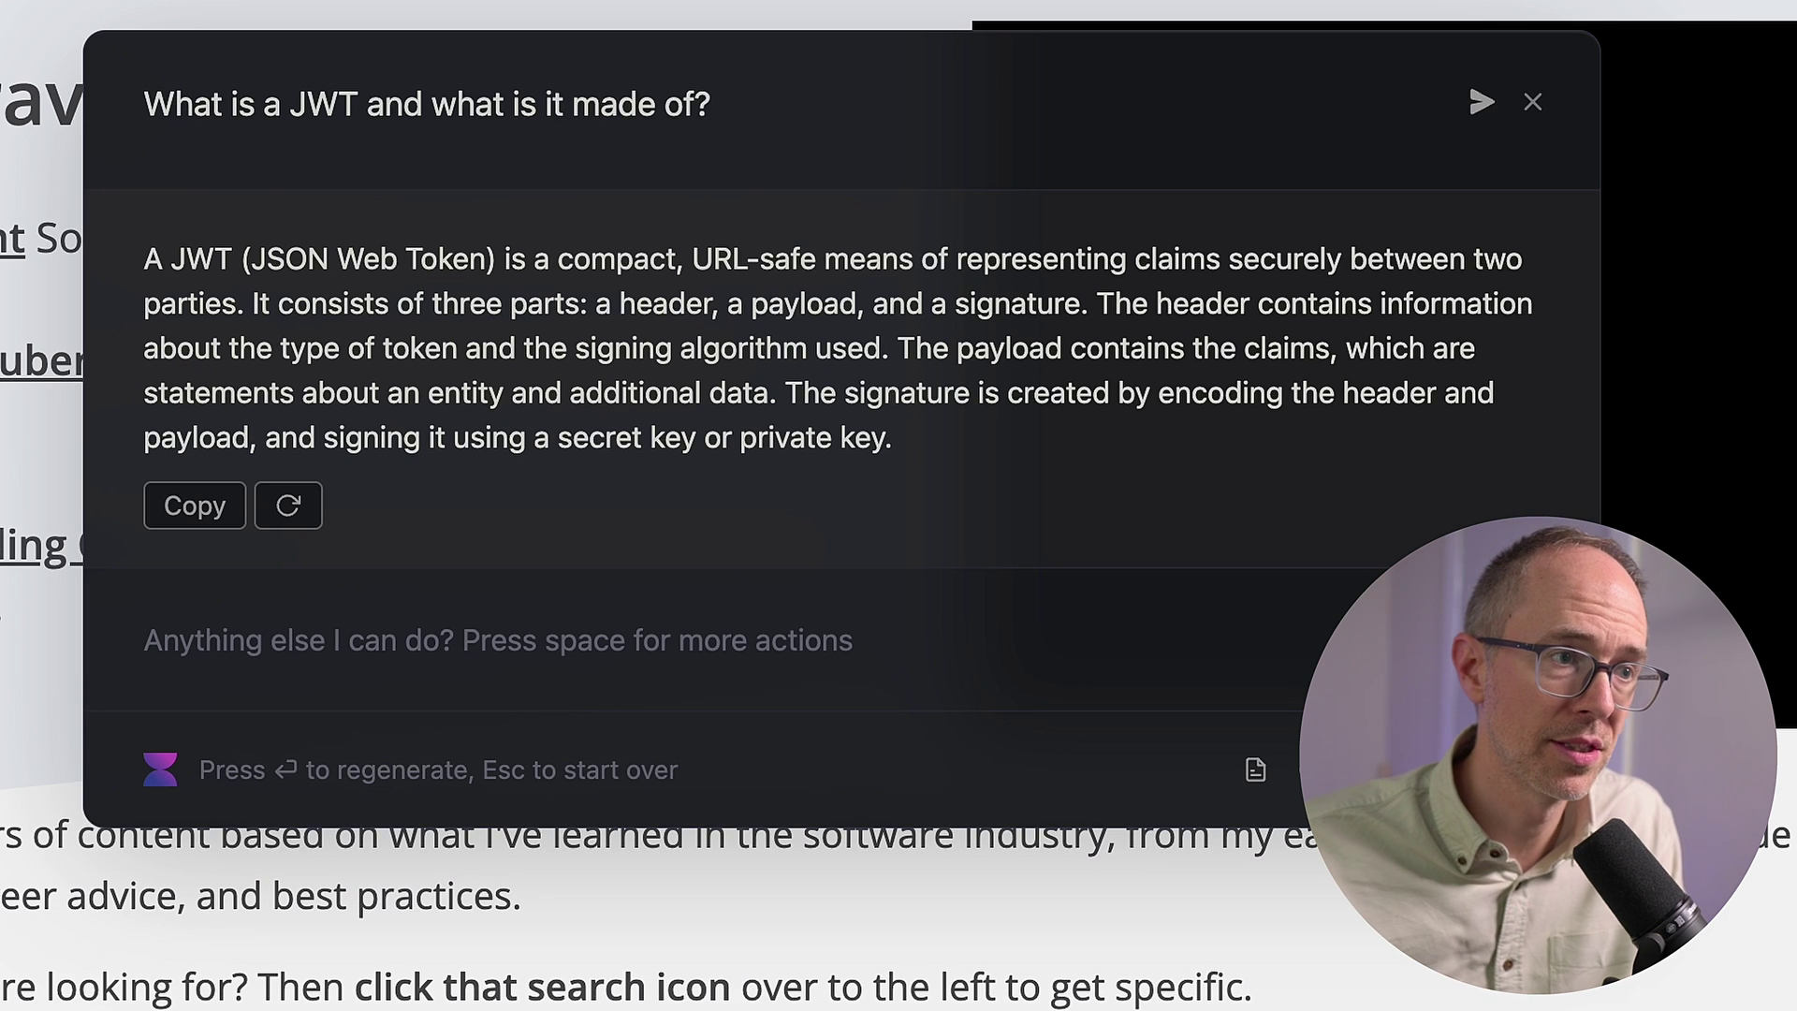
drag(1097, 301, 1218, 621)
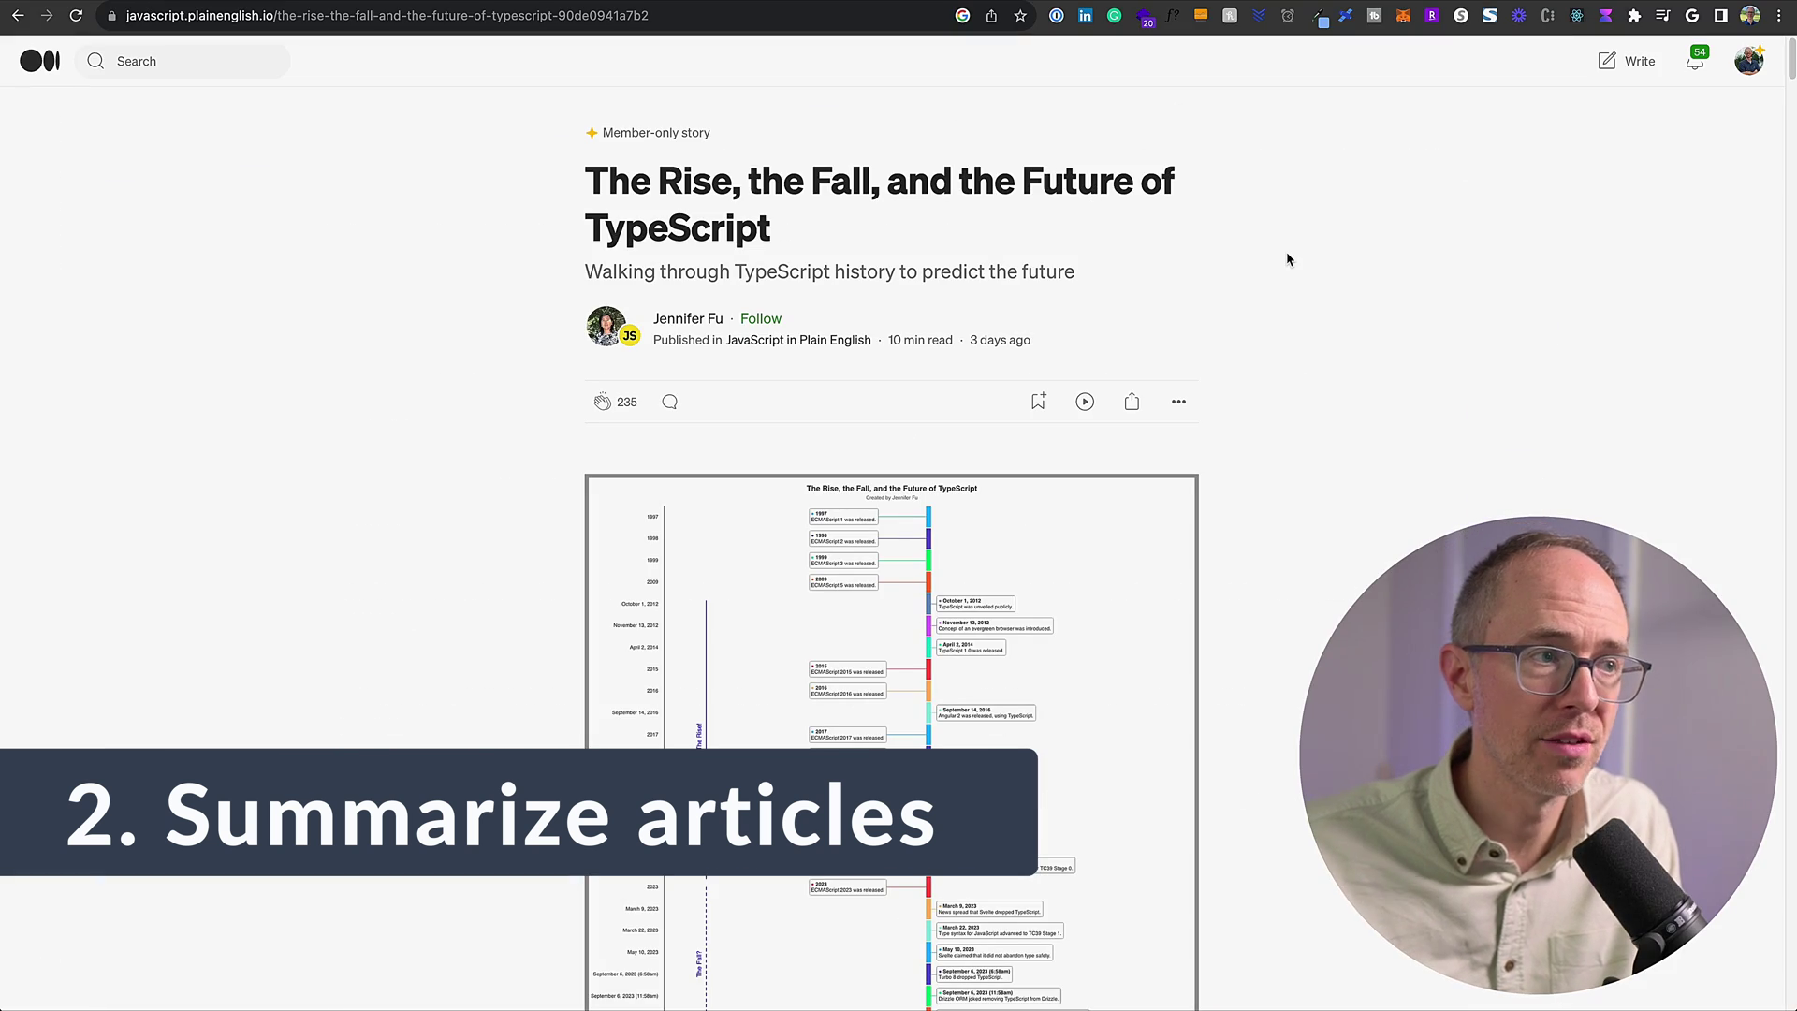
Step: Summarize 'The Rise, the Fall, and the Future of TypeScript' using Voilà's With this page Summarize action
scroll(1795, 115, down, 20)
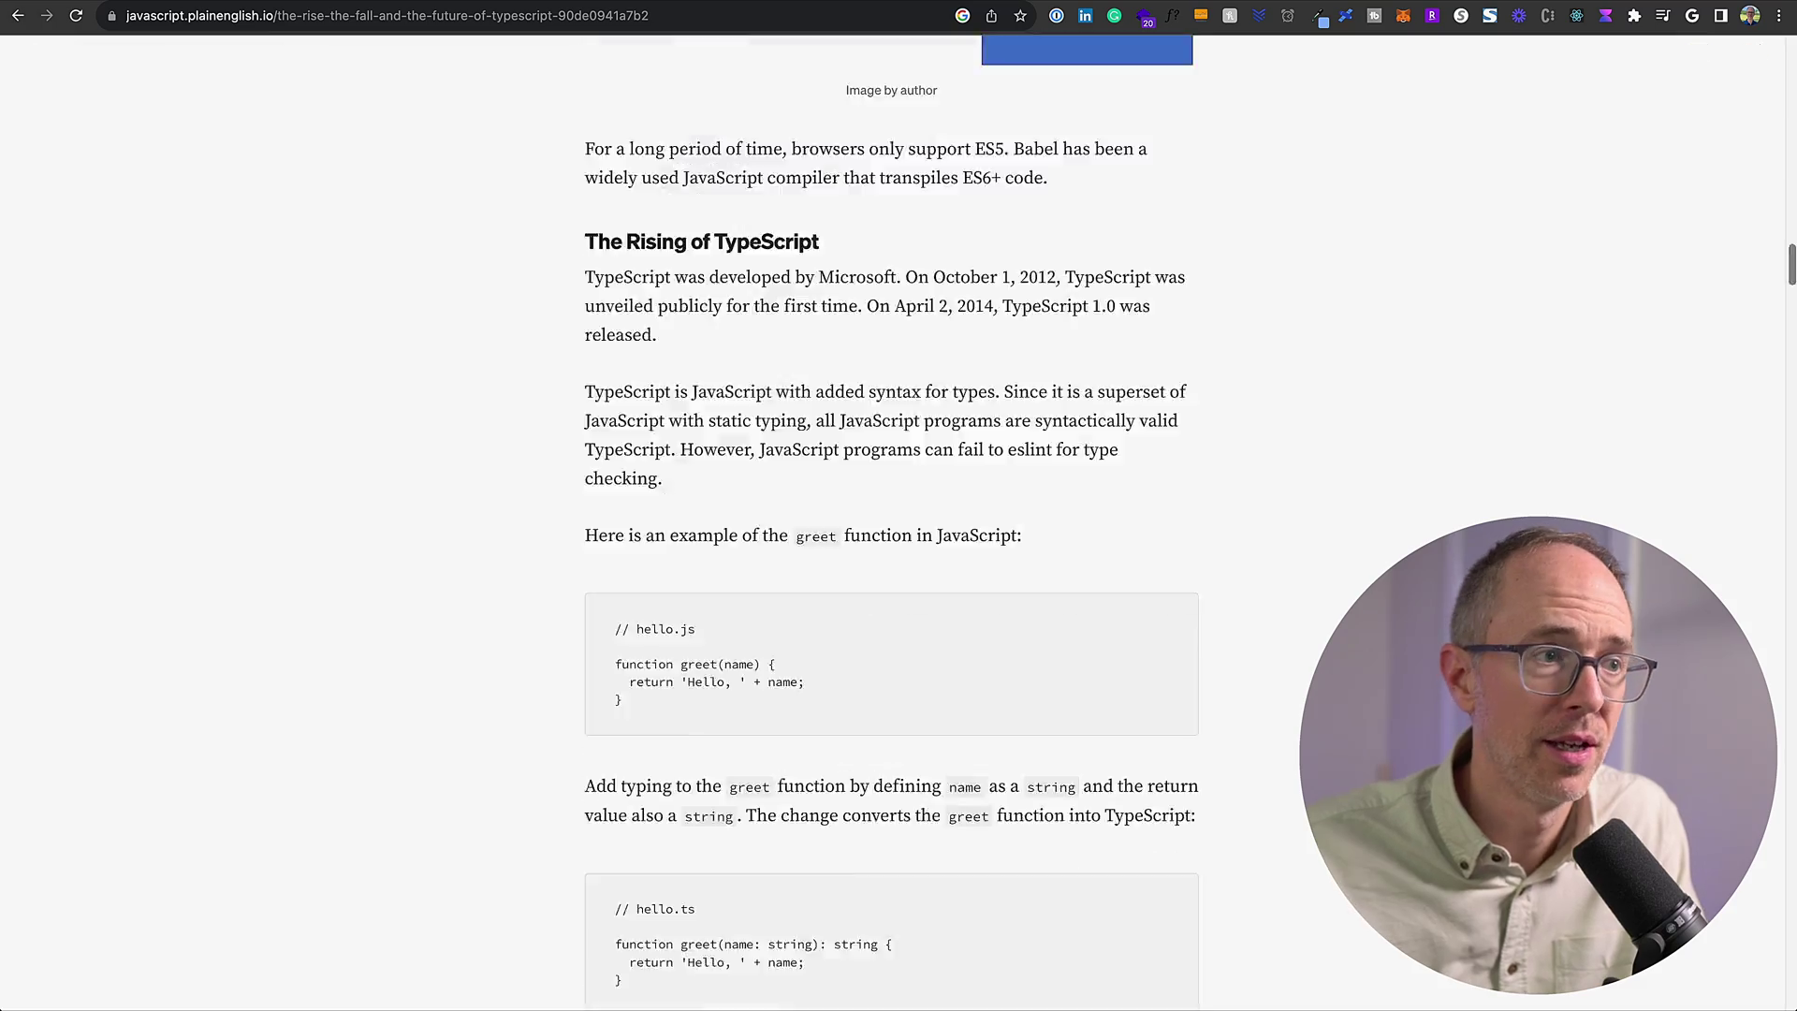
scroll(891, 543, up, 20)
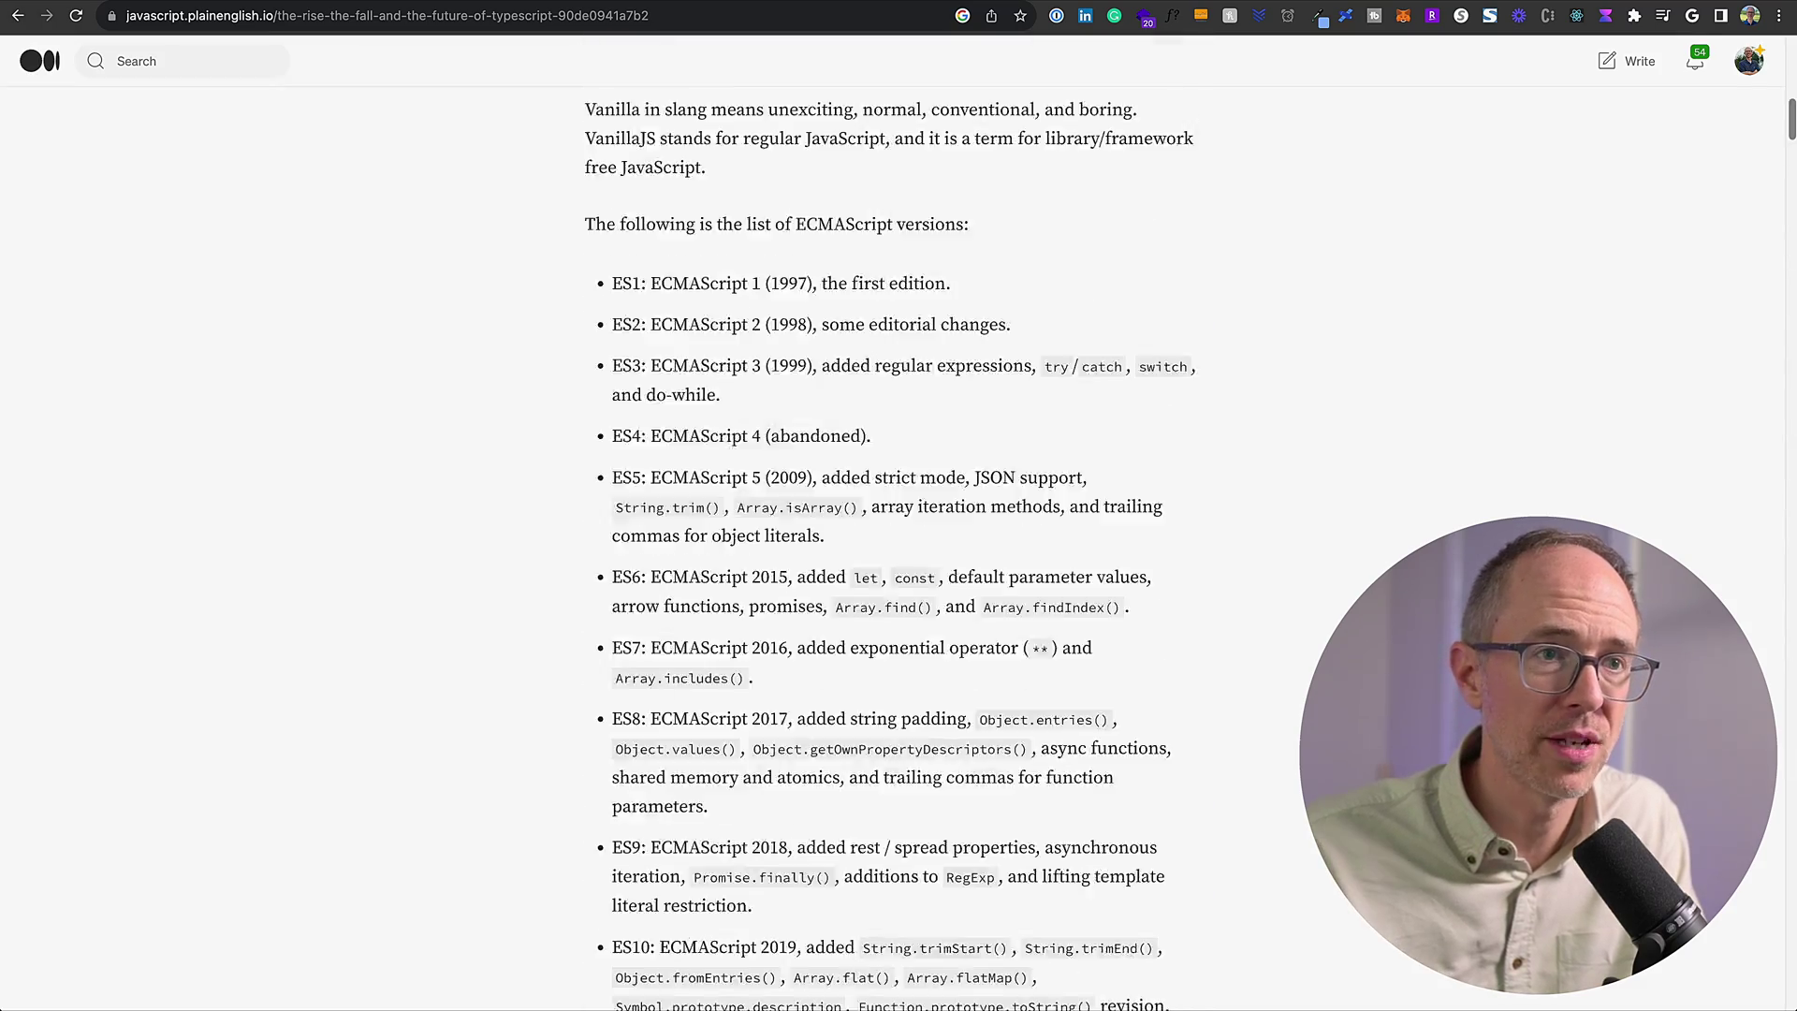
drag(1792, 85, 1792, 64)
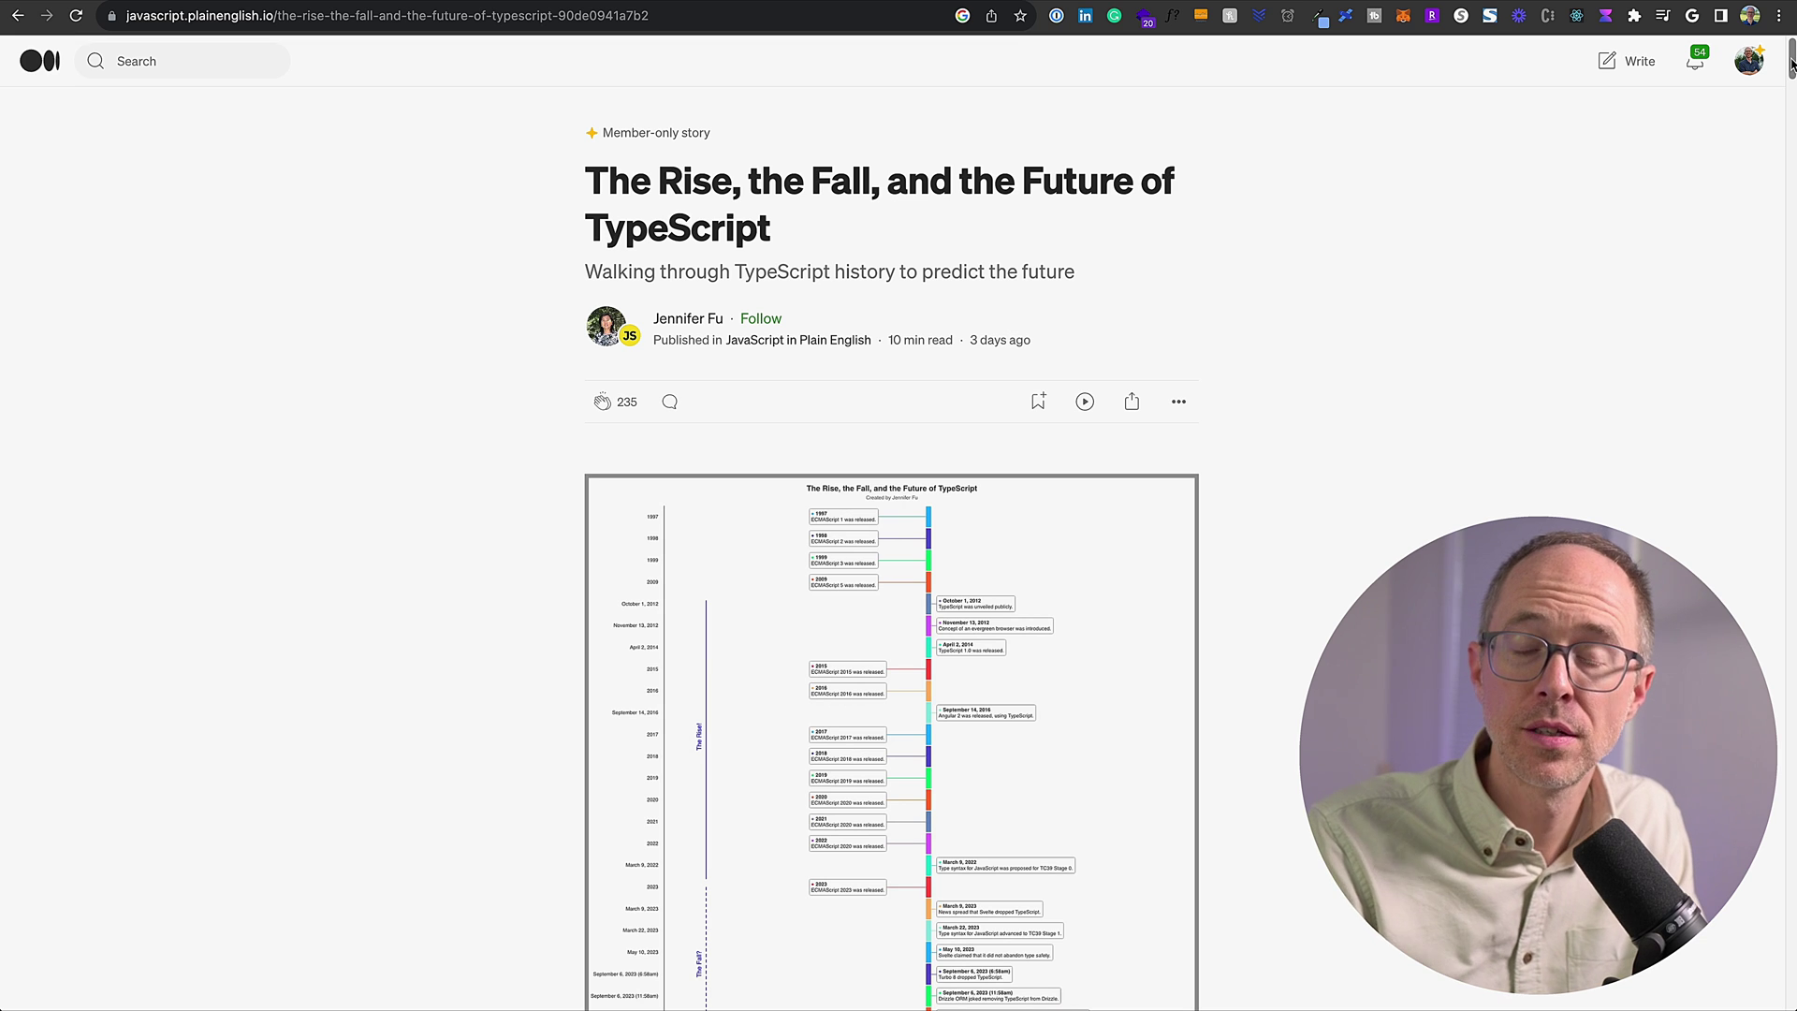
key(super+j)
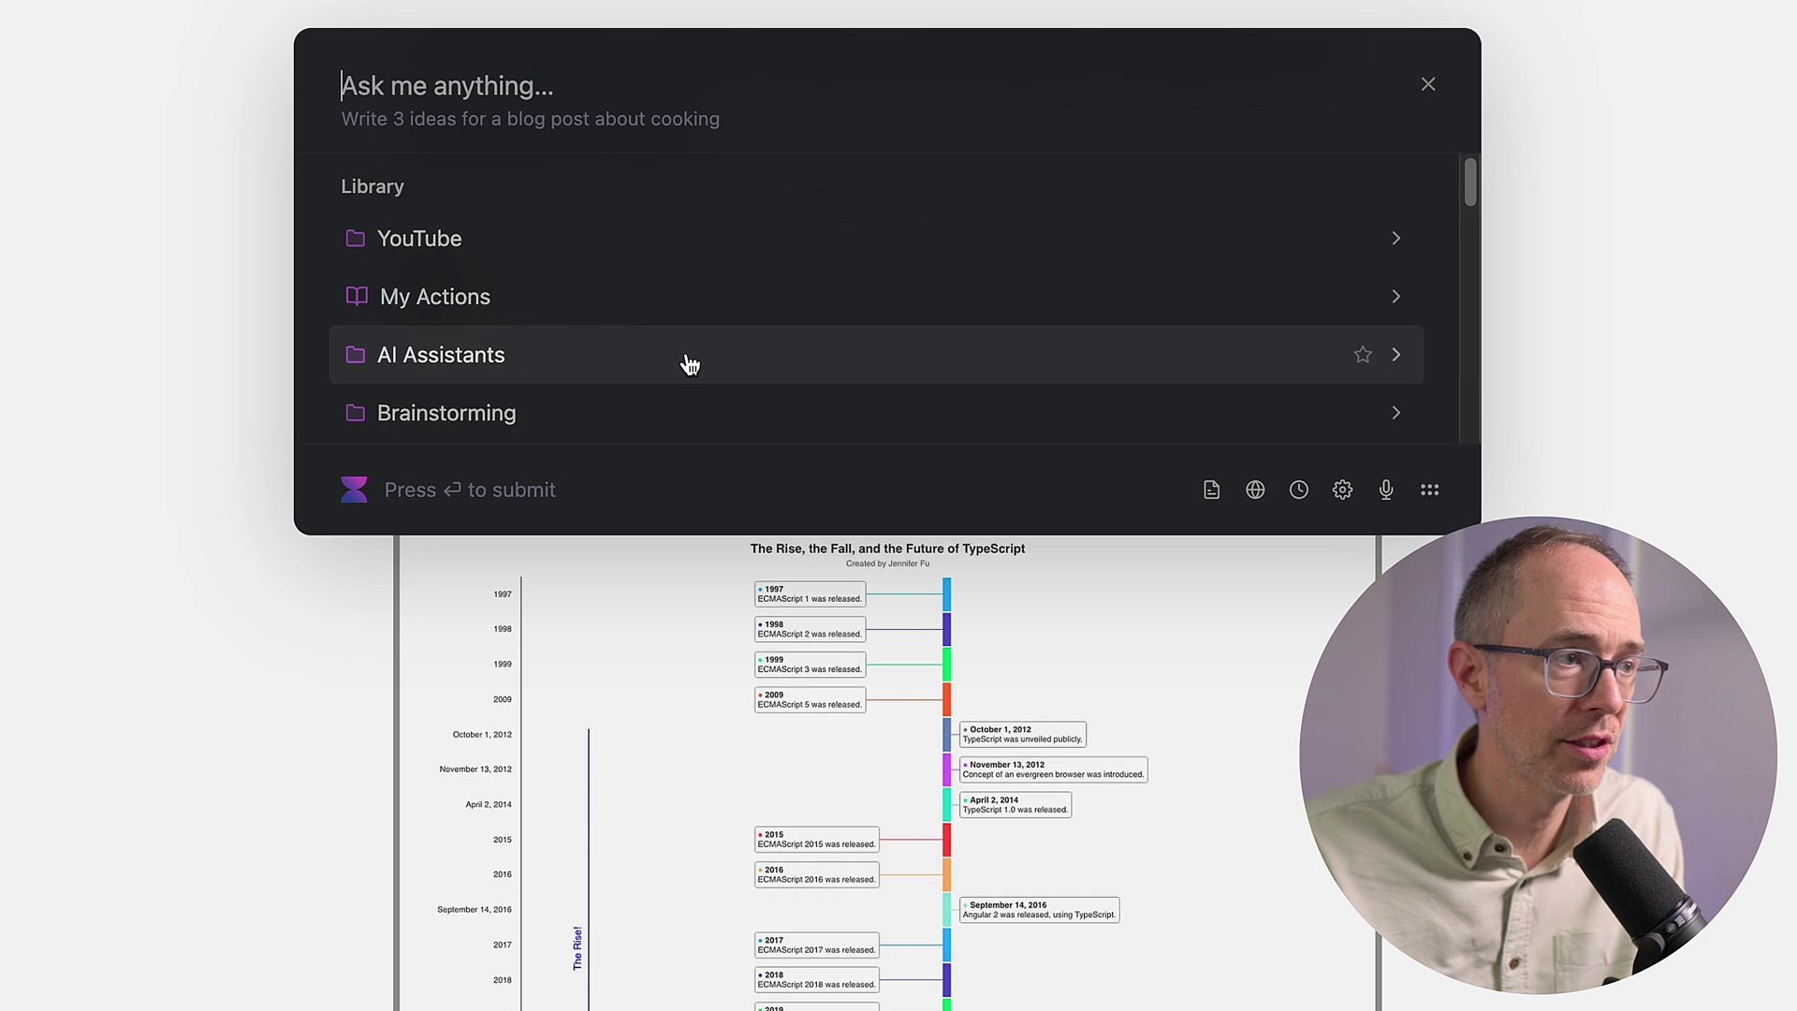
scroll(769, 373, down, 3)
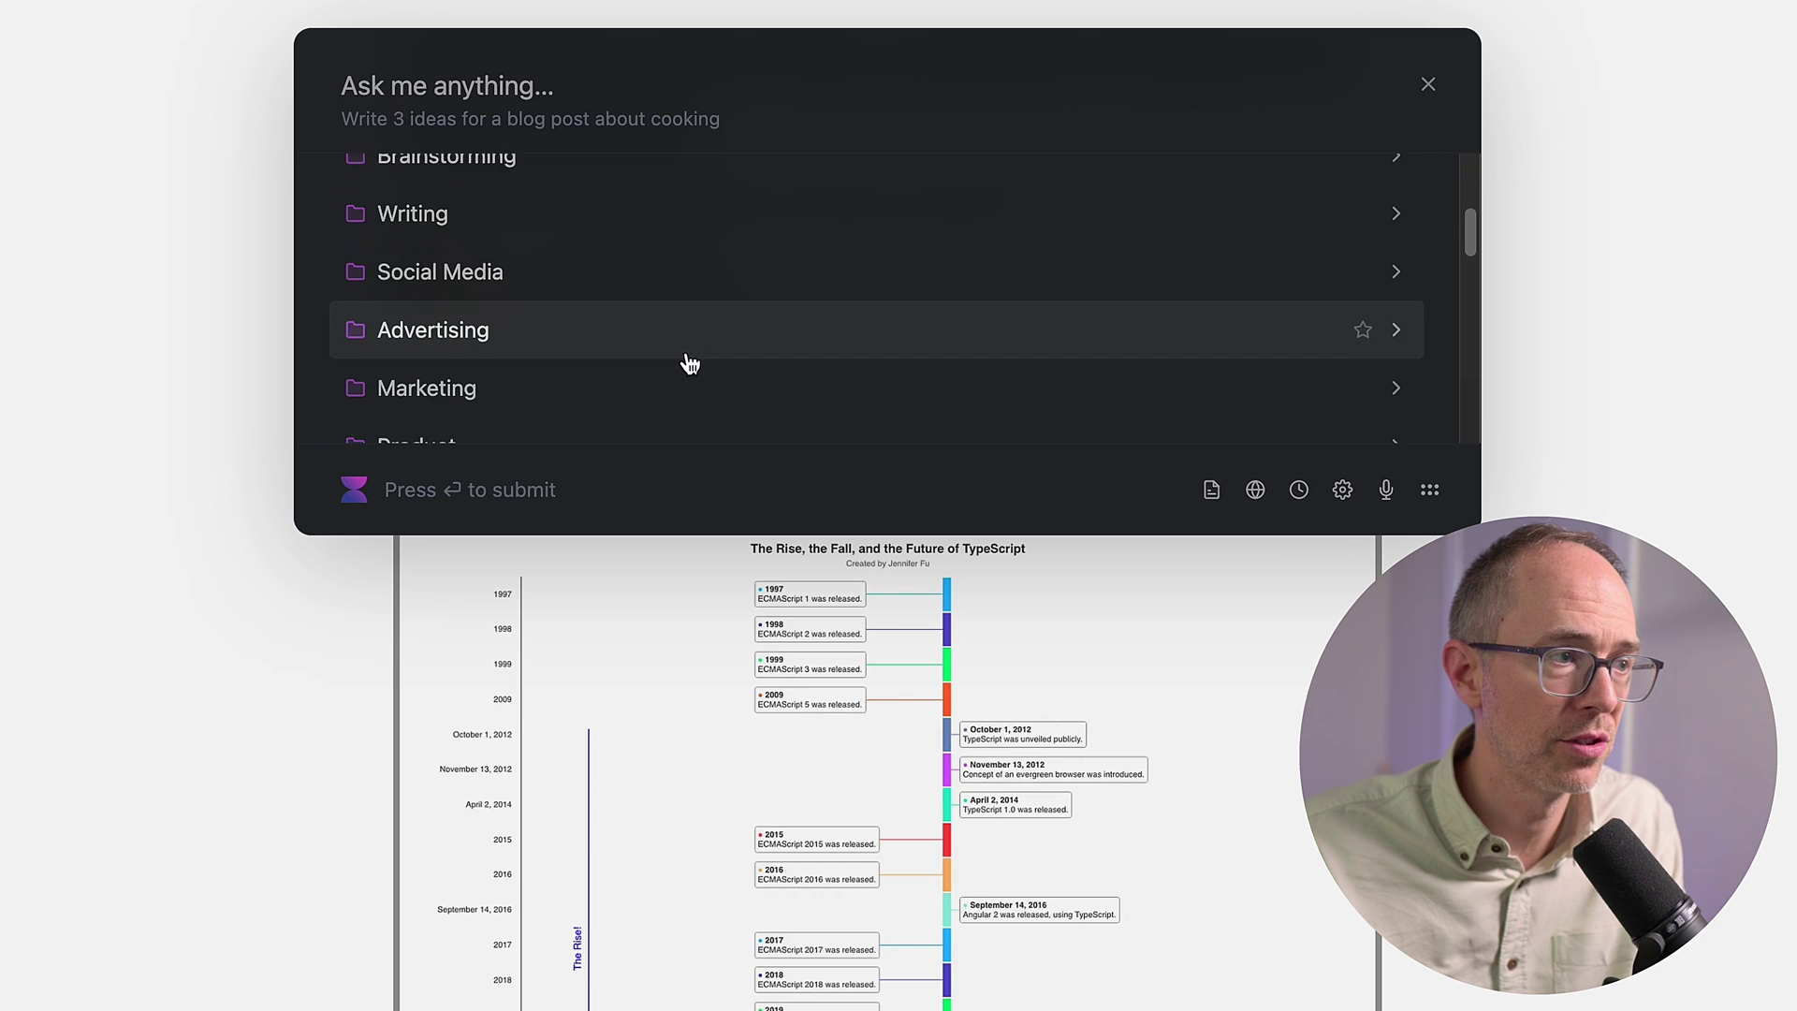
scroll(690, 365, down, 8)
click(440, 213)
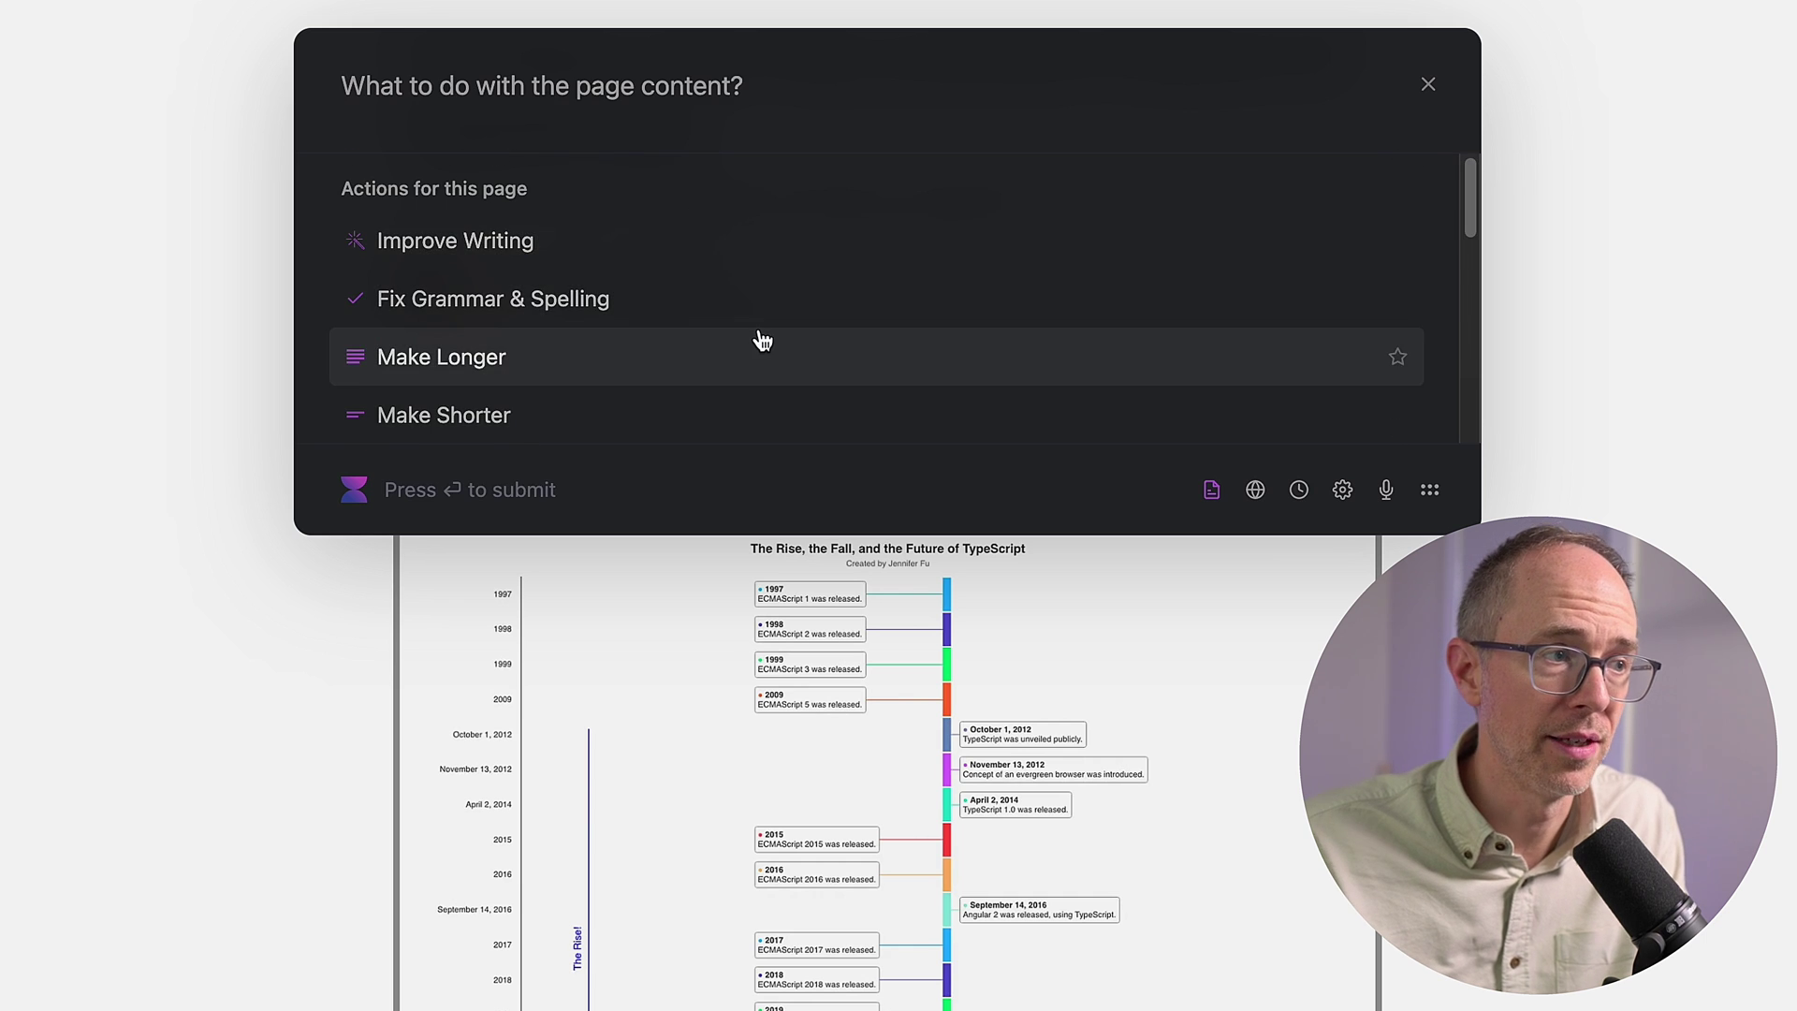
scroll(763, 340, down, 2)
scroll(763, 340, down, 4)
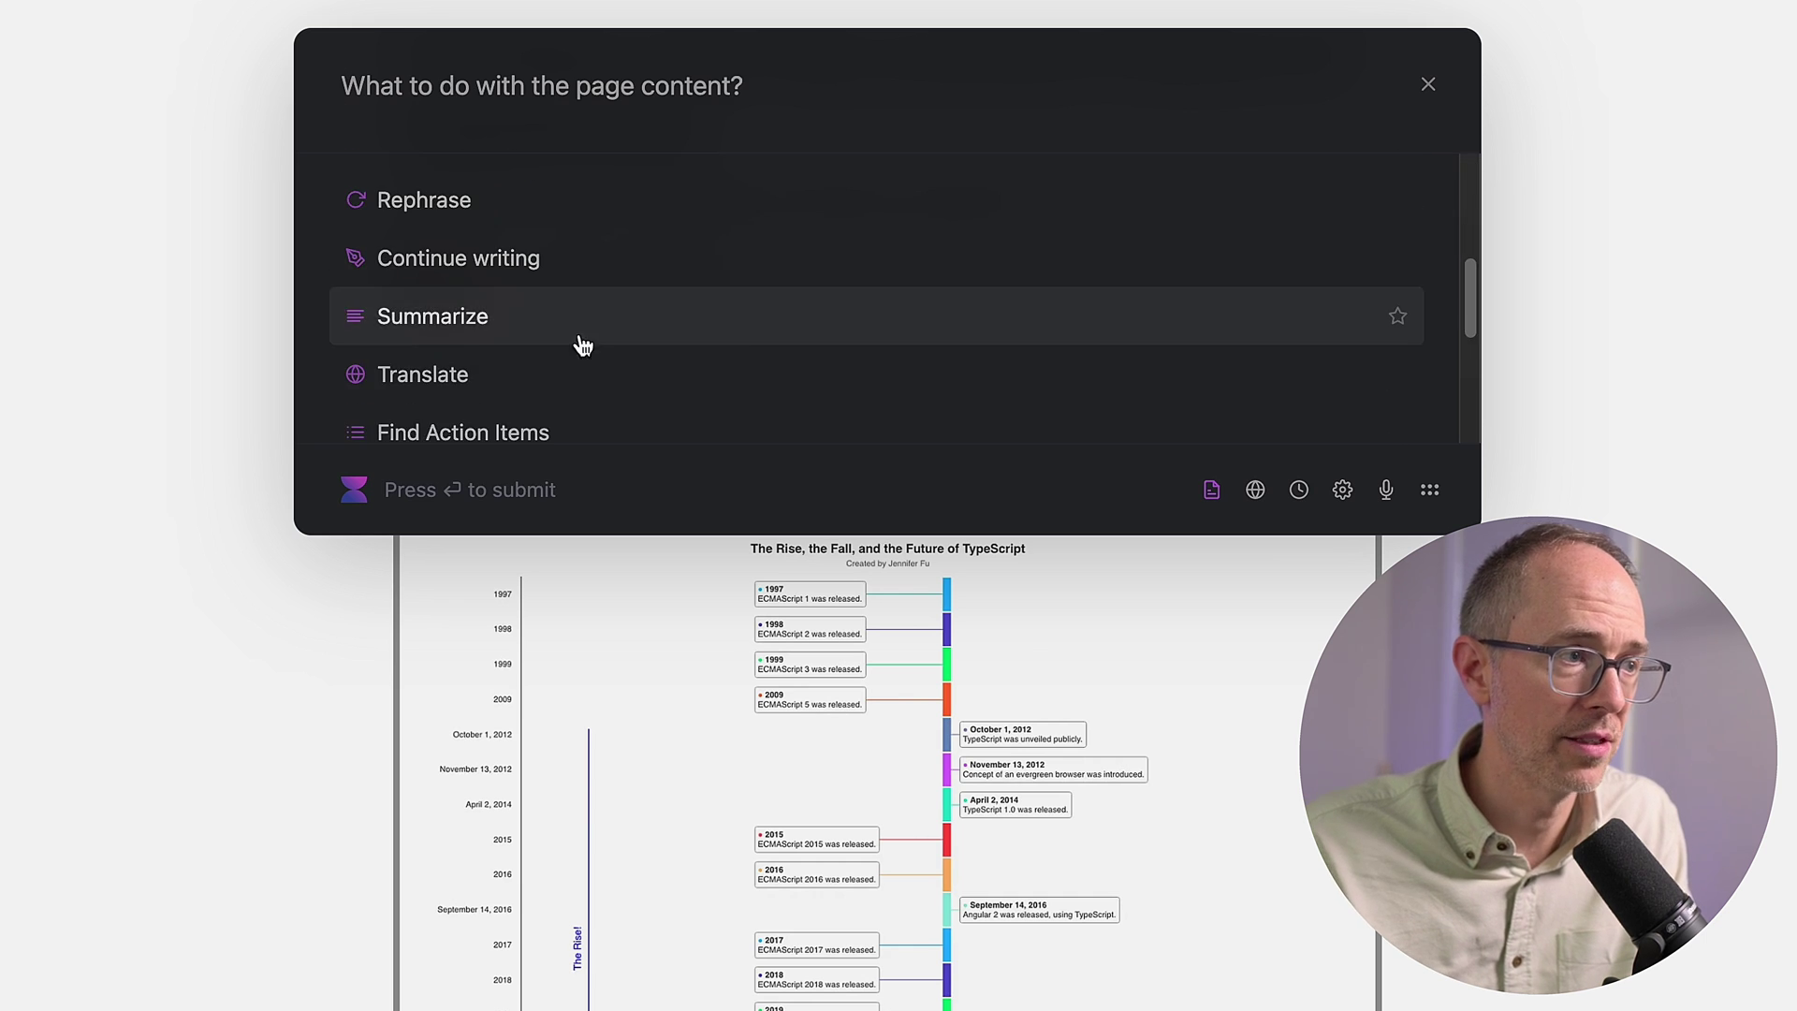
click(462, 313)
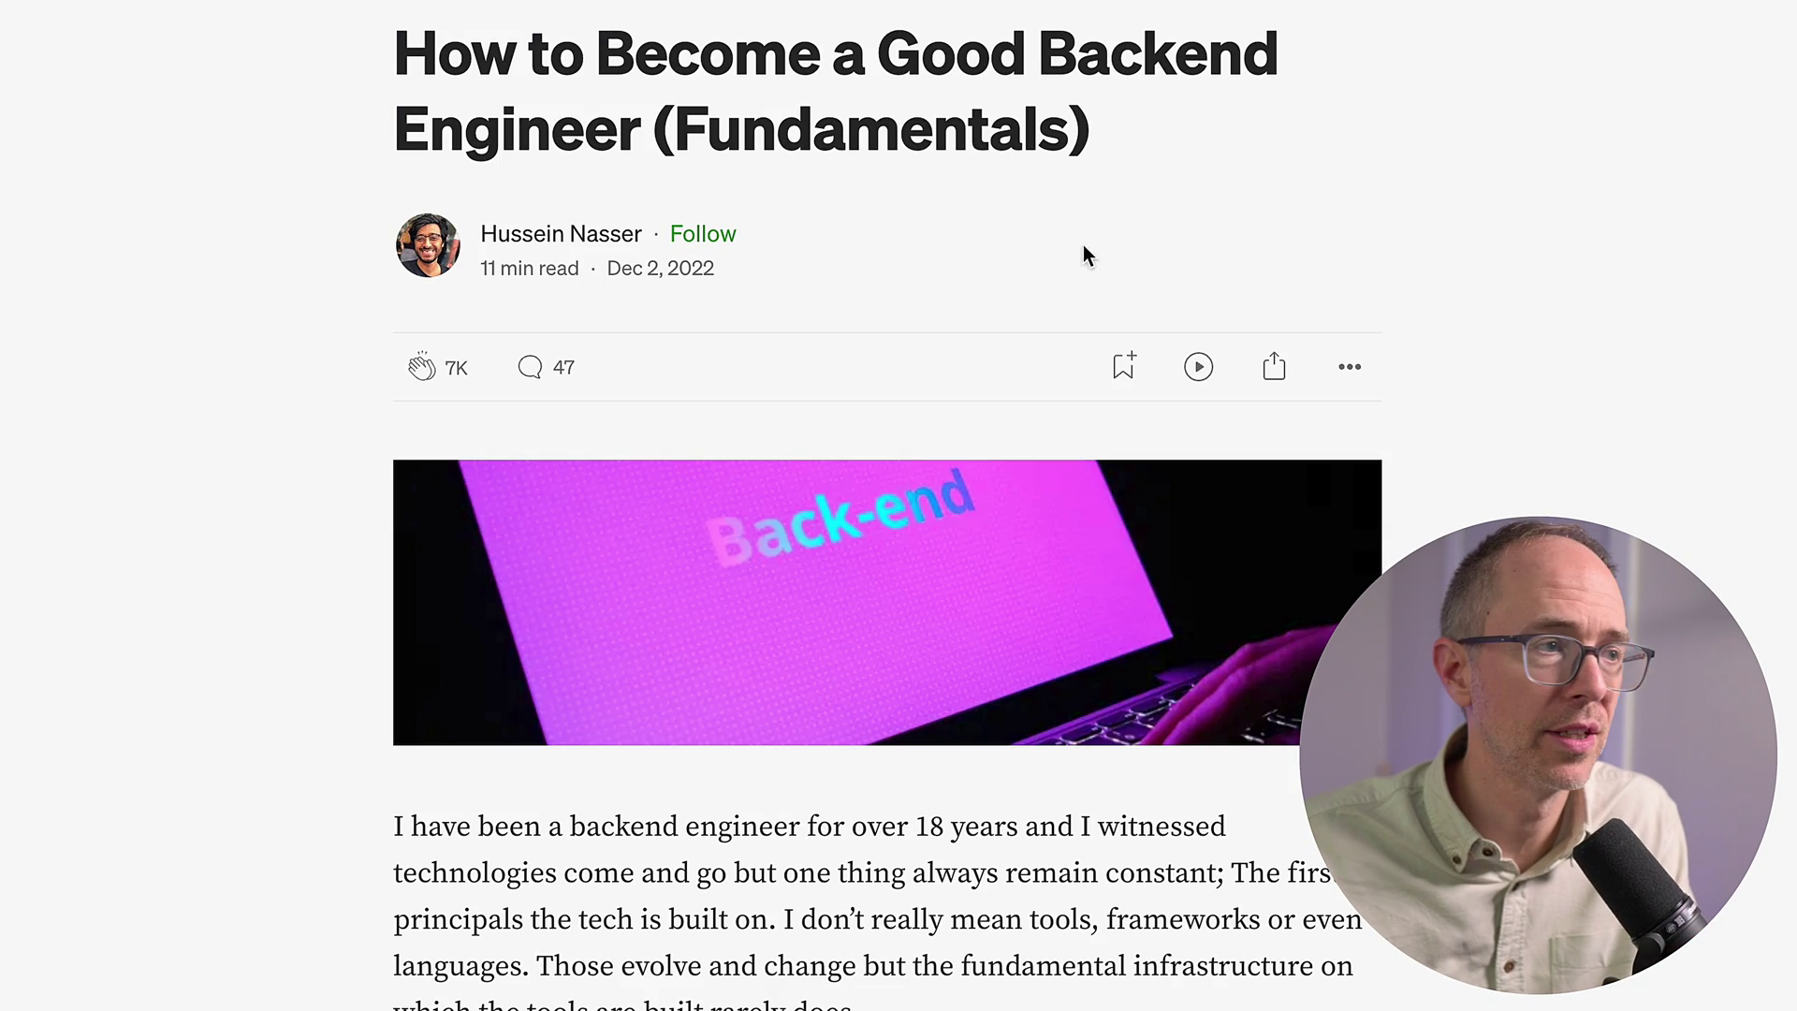
Step: Summarize the backend engineering article with the launcher's Summarize action, then close the summary
drag(388, 51, 693, 129)
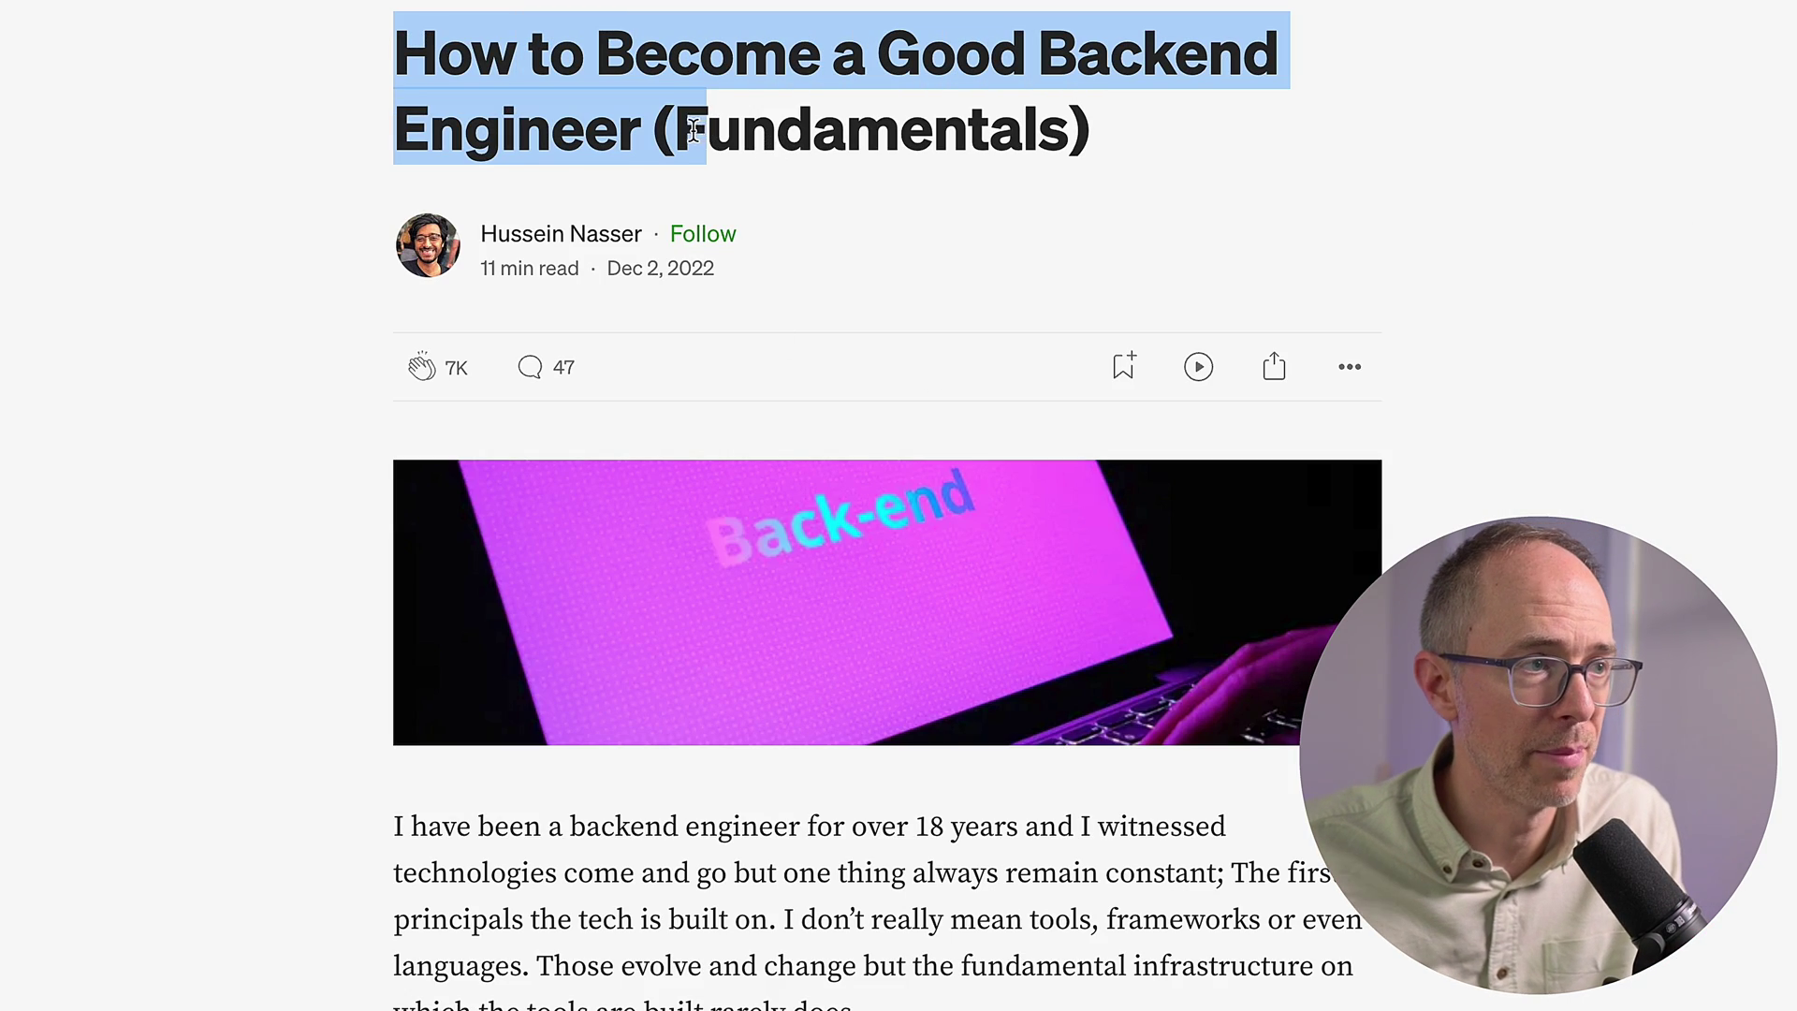
click(693, 129)
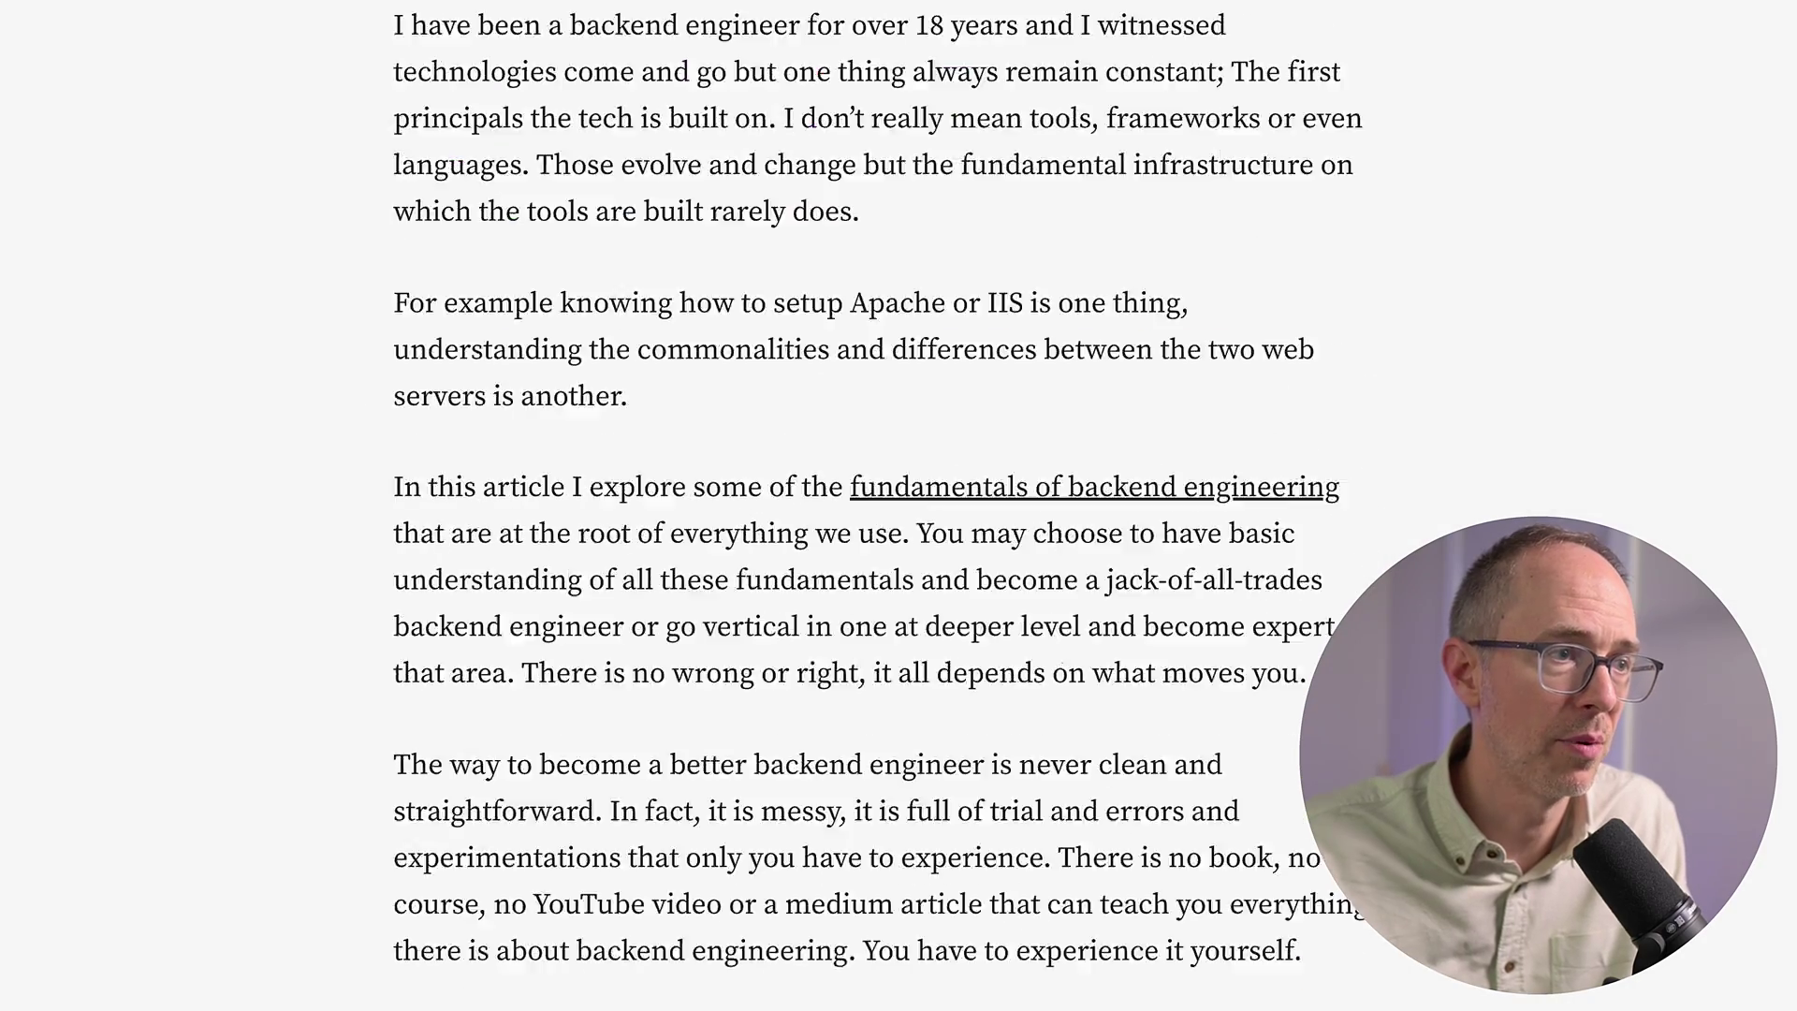
scroll(887, 506, up, 4)
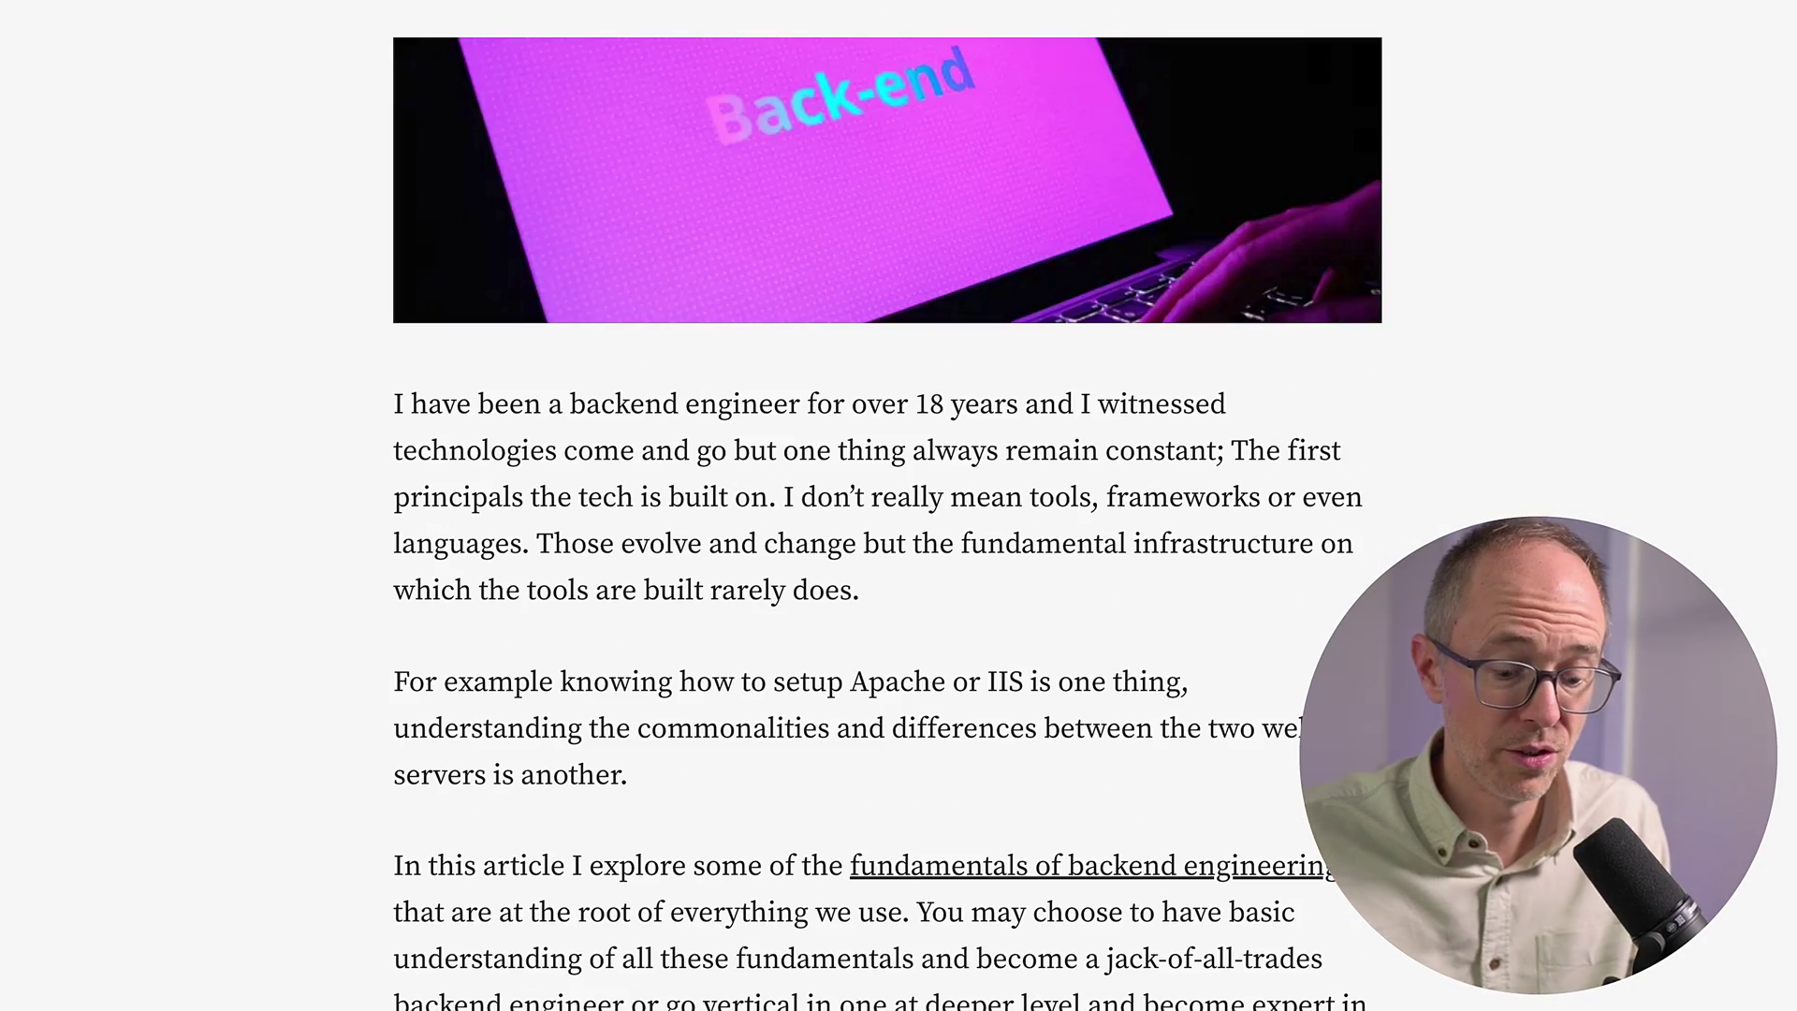
key(alt+space)
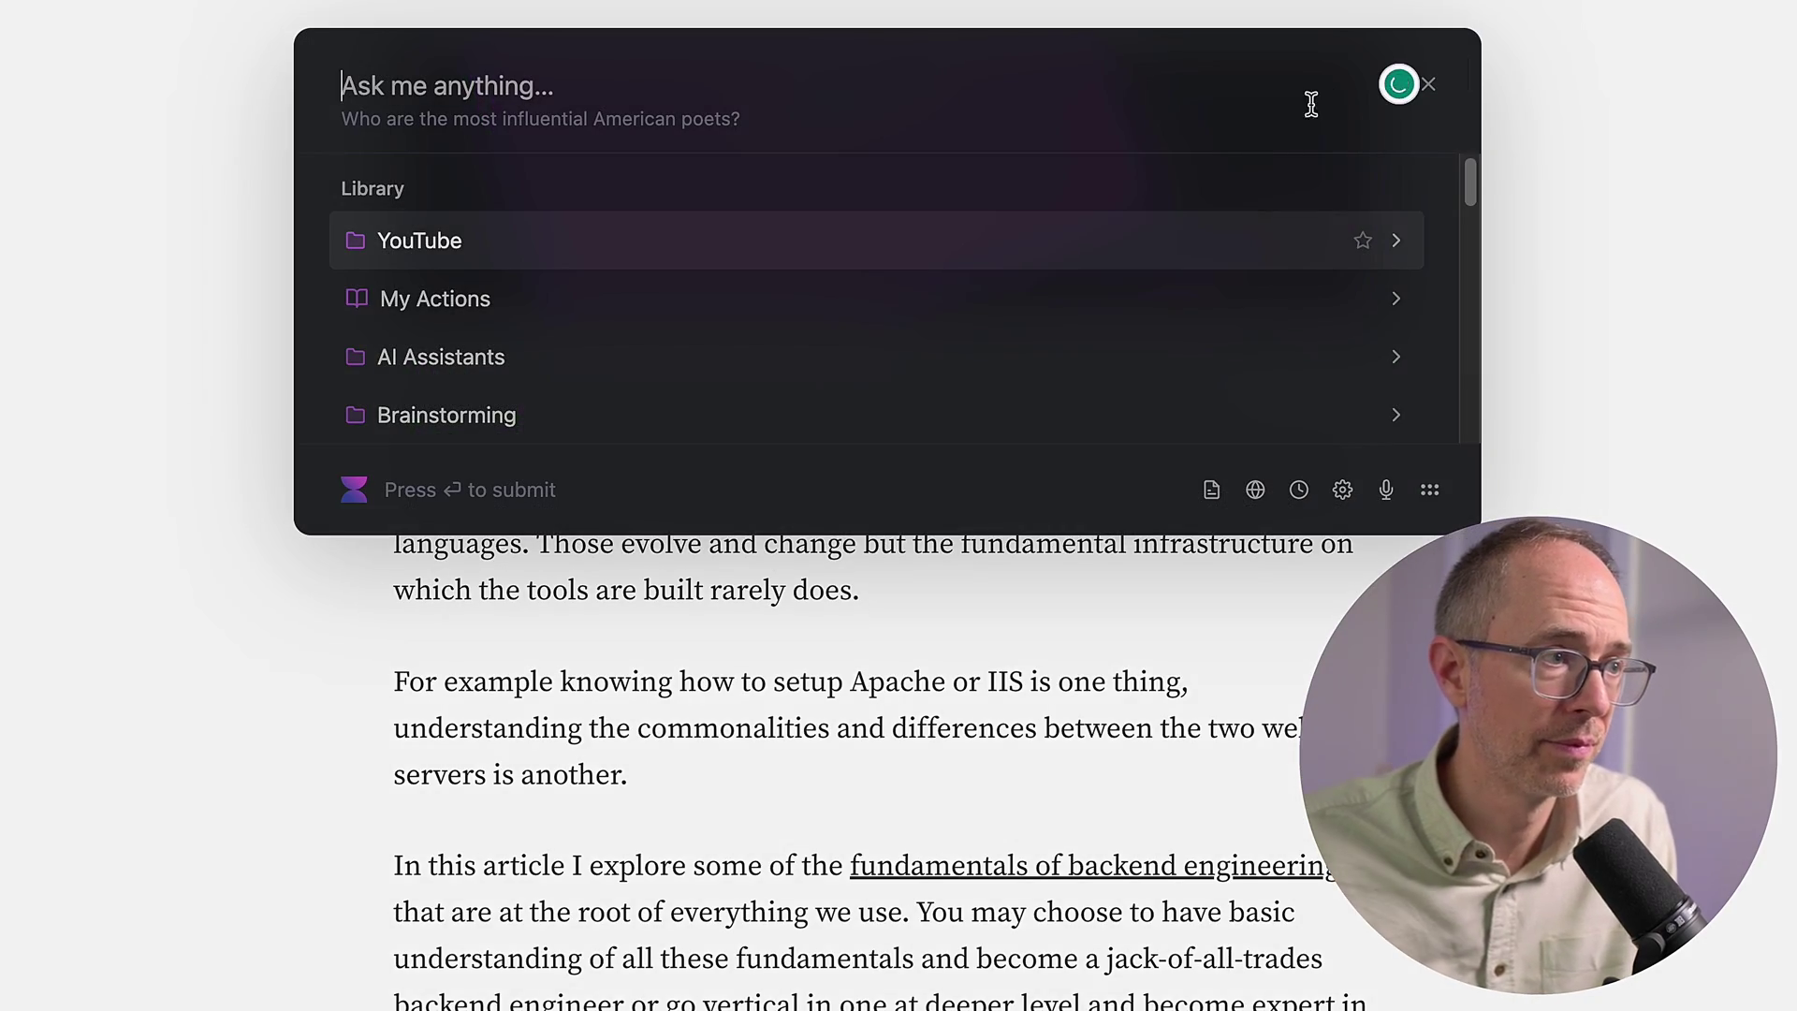
scroll(574, 412, down, 3)
scroll(574, 412, down, 10)
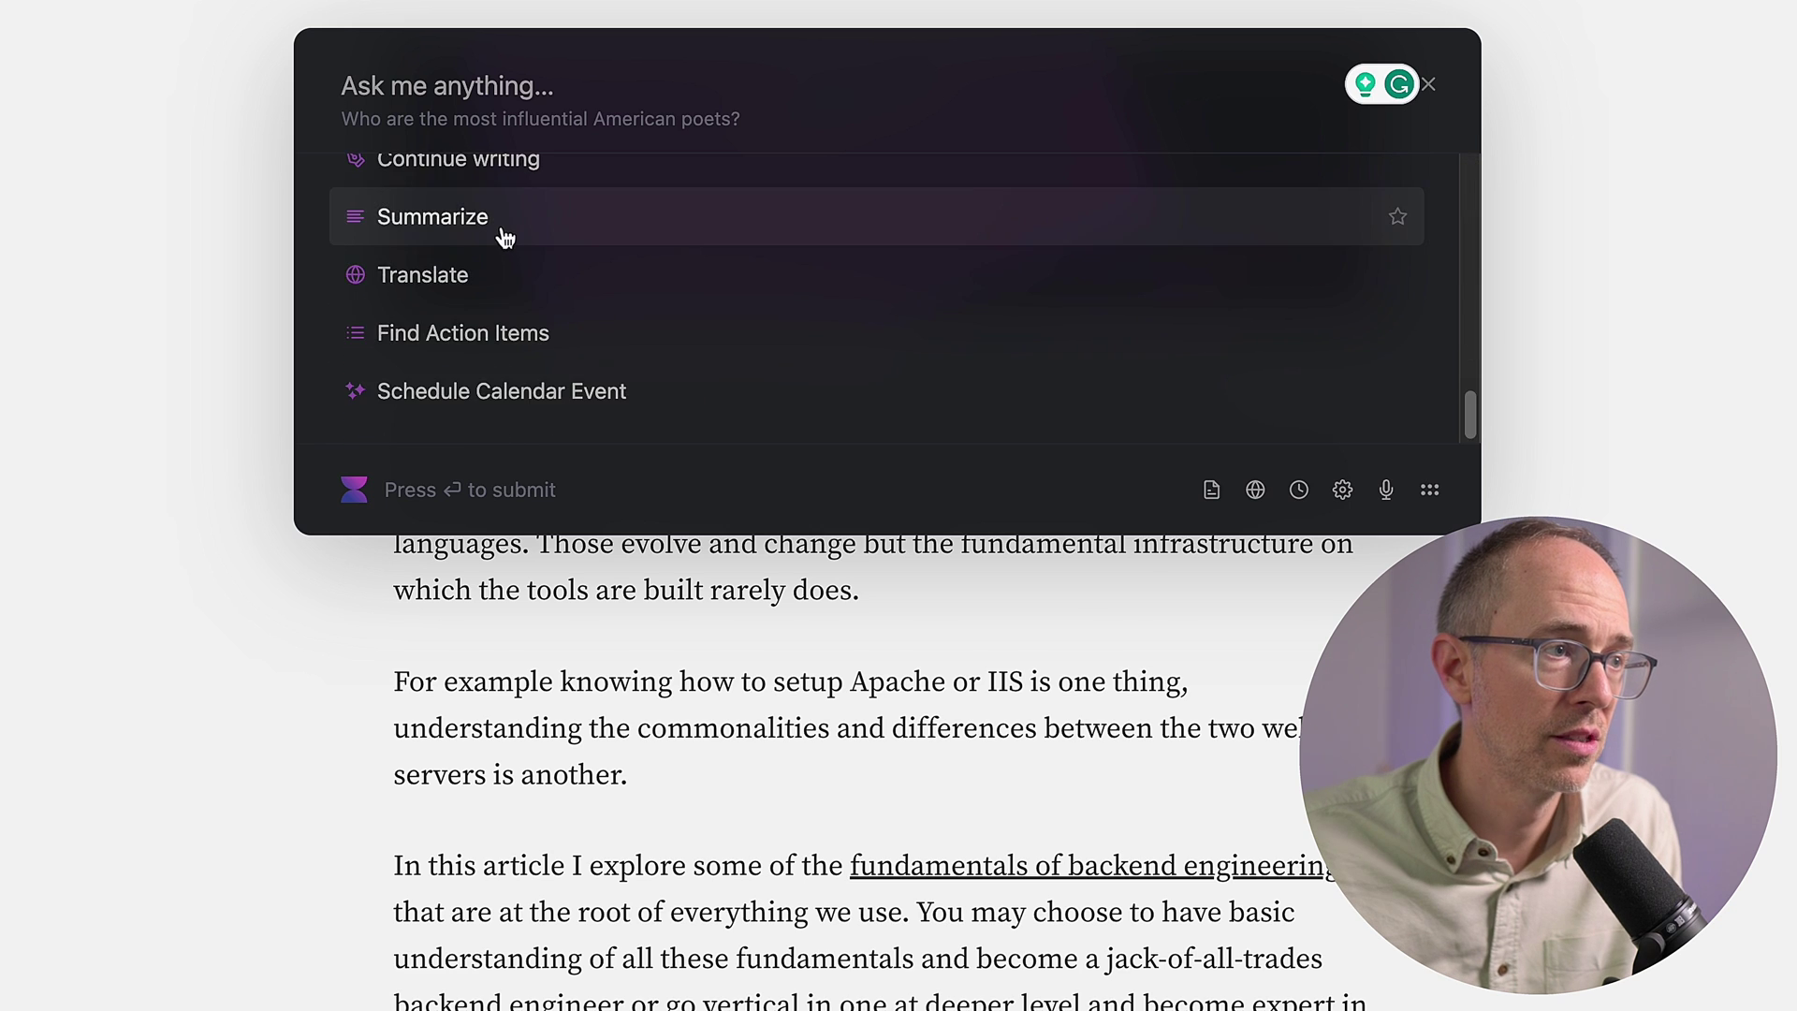
click(502, 234)
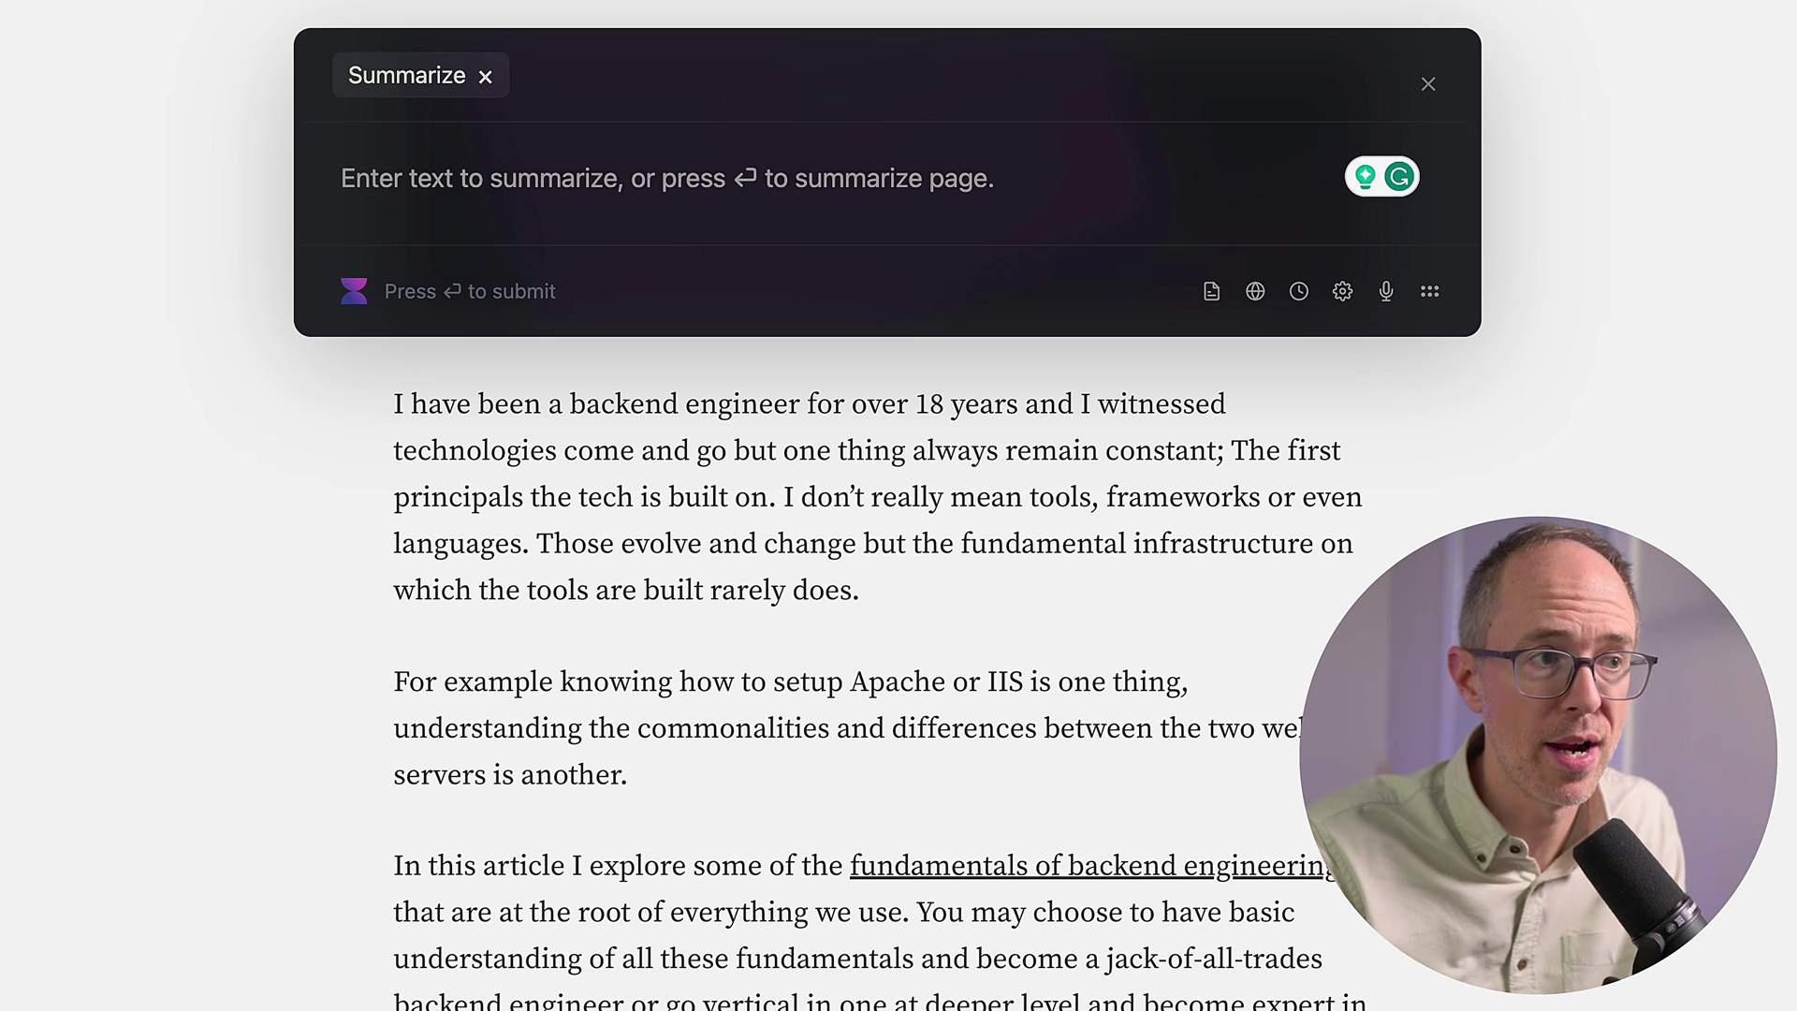
key(Return)
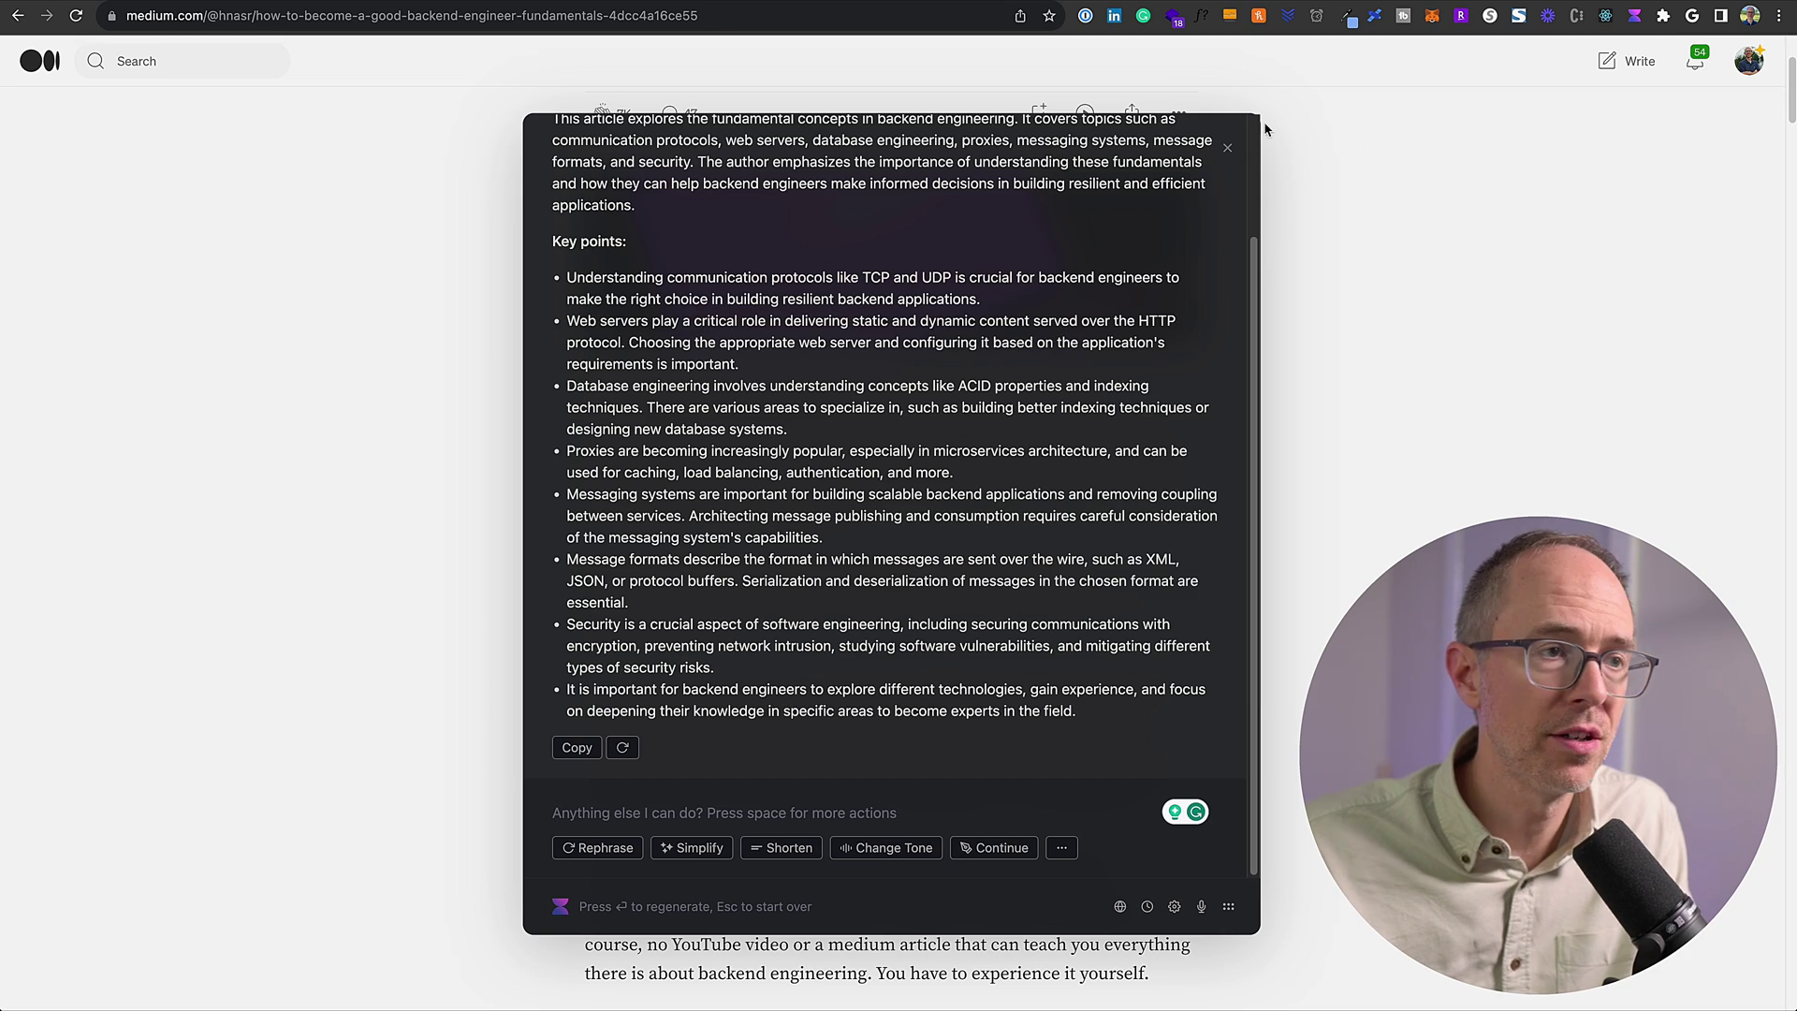
click(1229, 148)
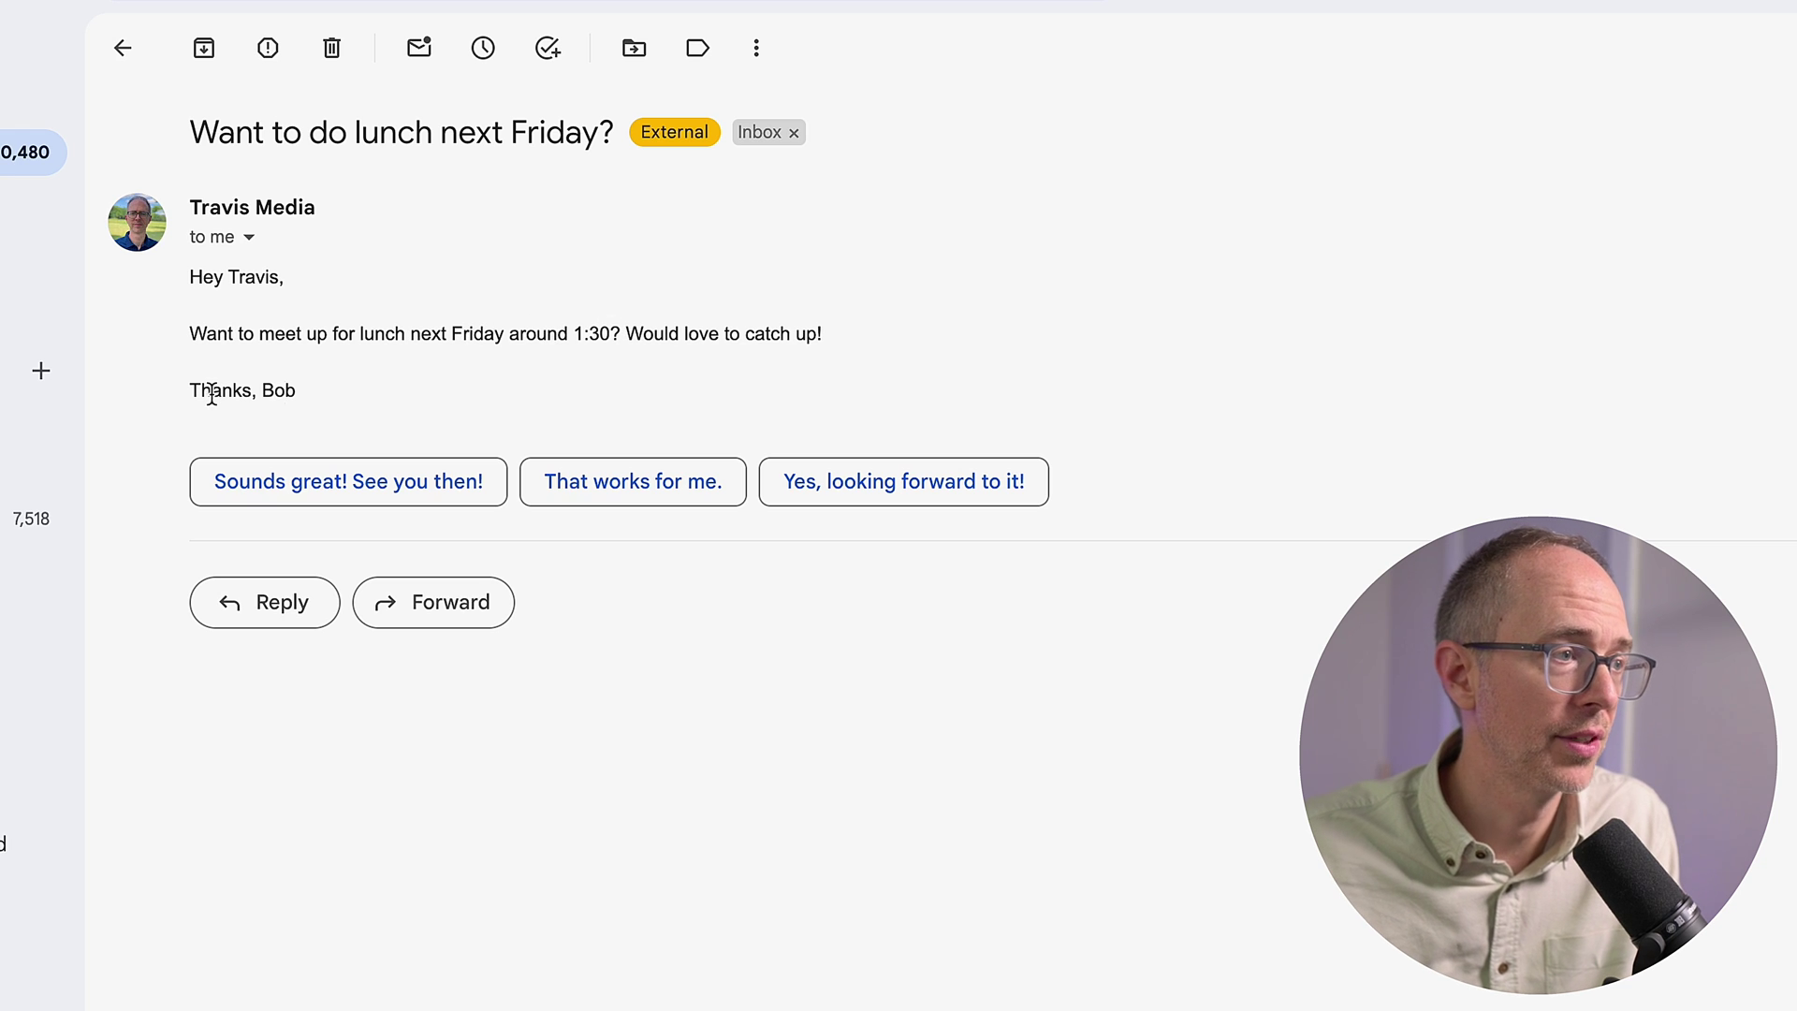
Step: Generate a Confident-tone lunch reply from the prompt 'Lets do it', then regenerate it in Casual tone
click(293, 608)
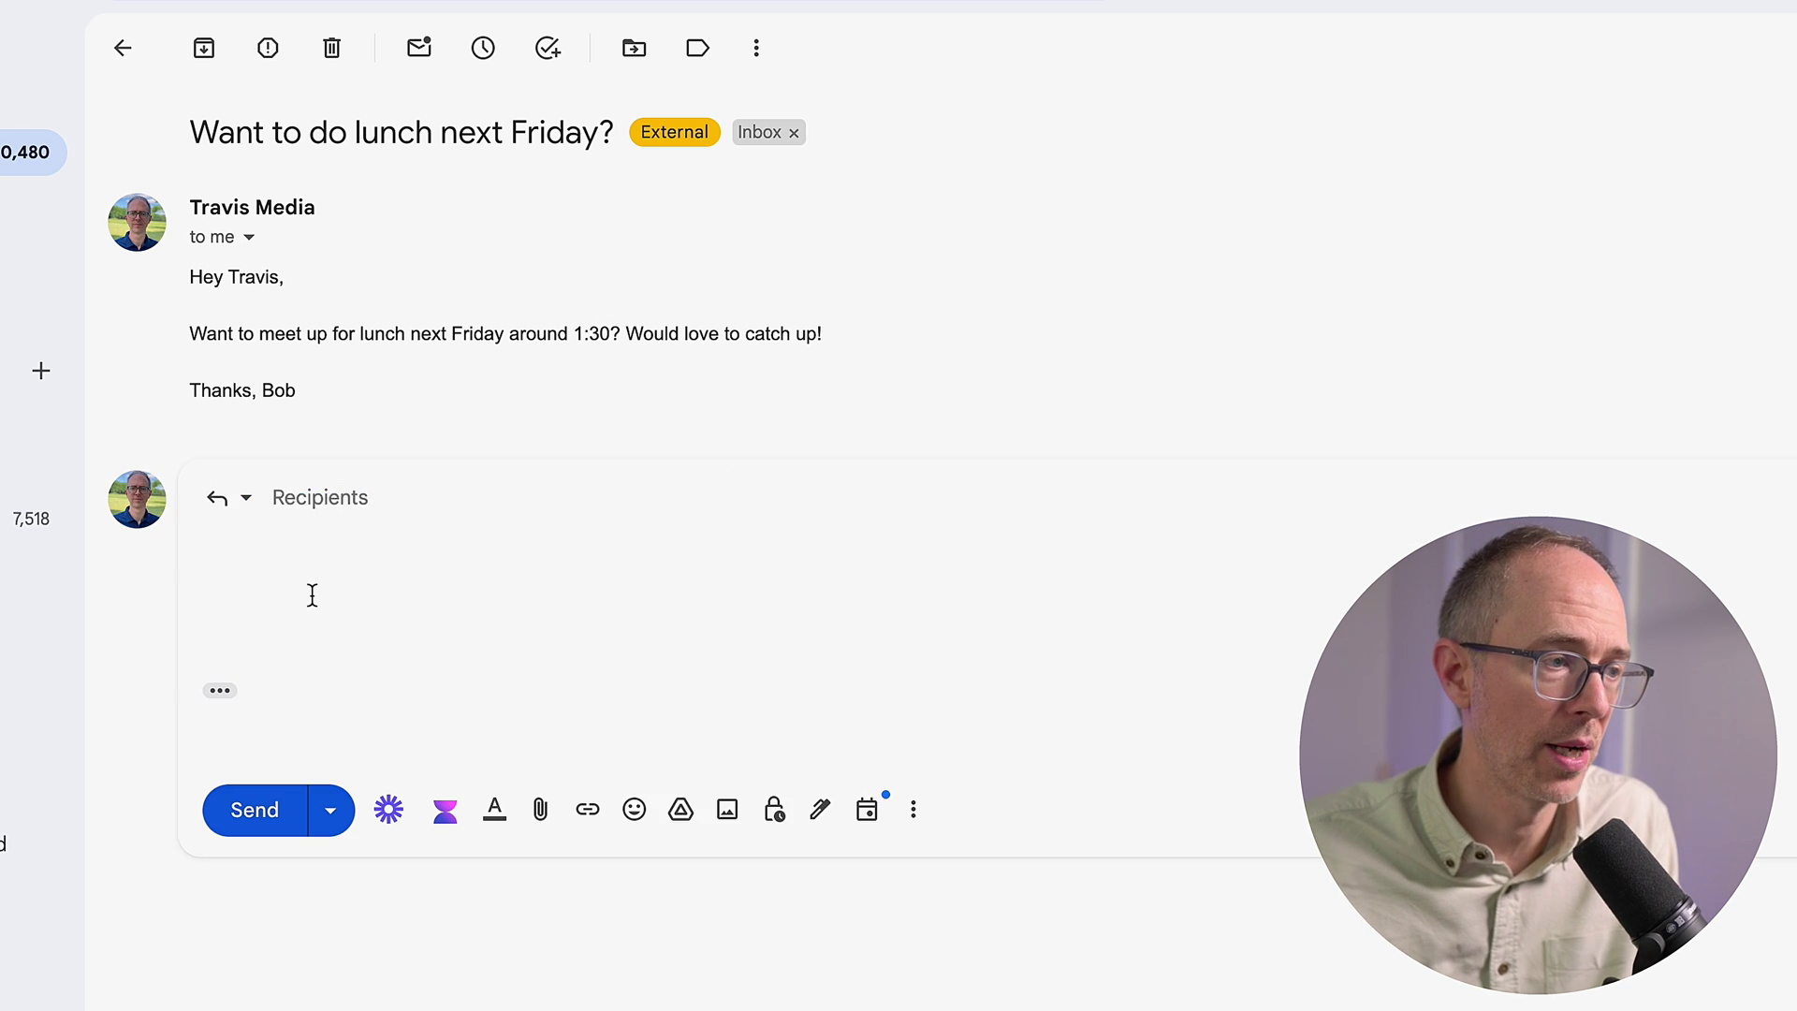
click(445, 811)
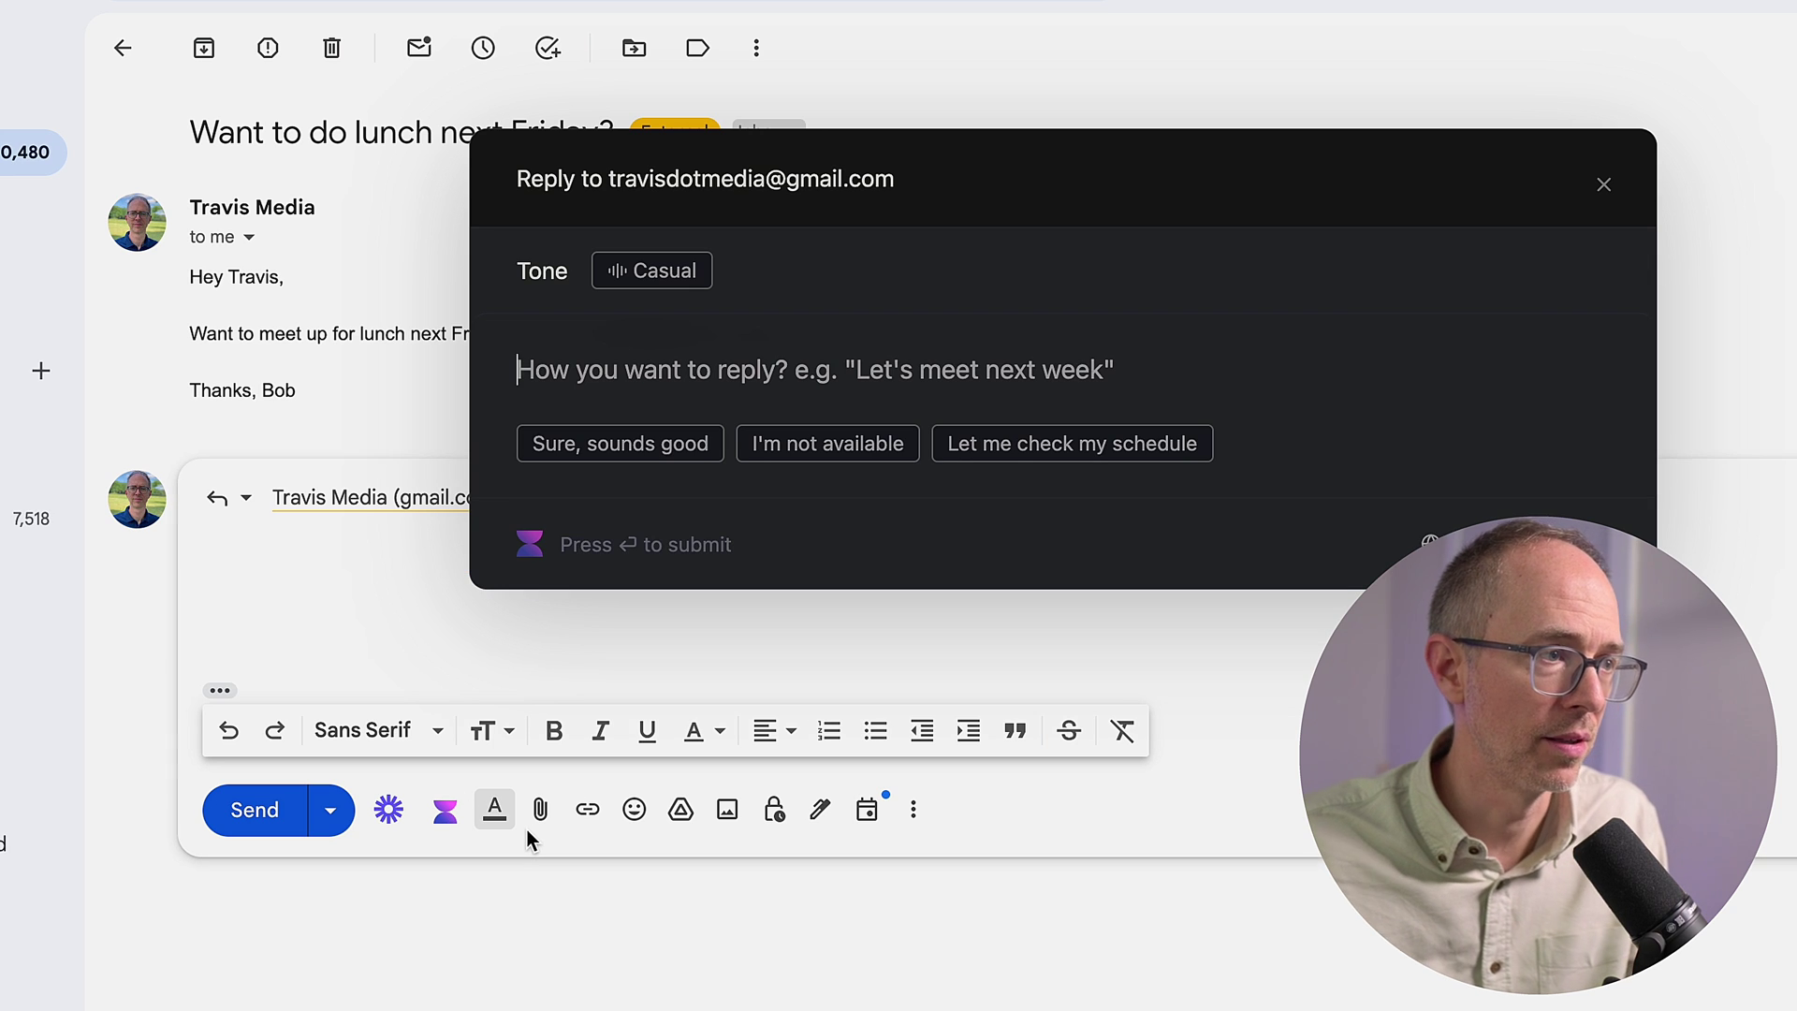
text(Lets d)
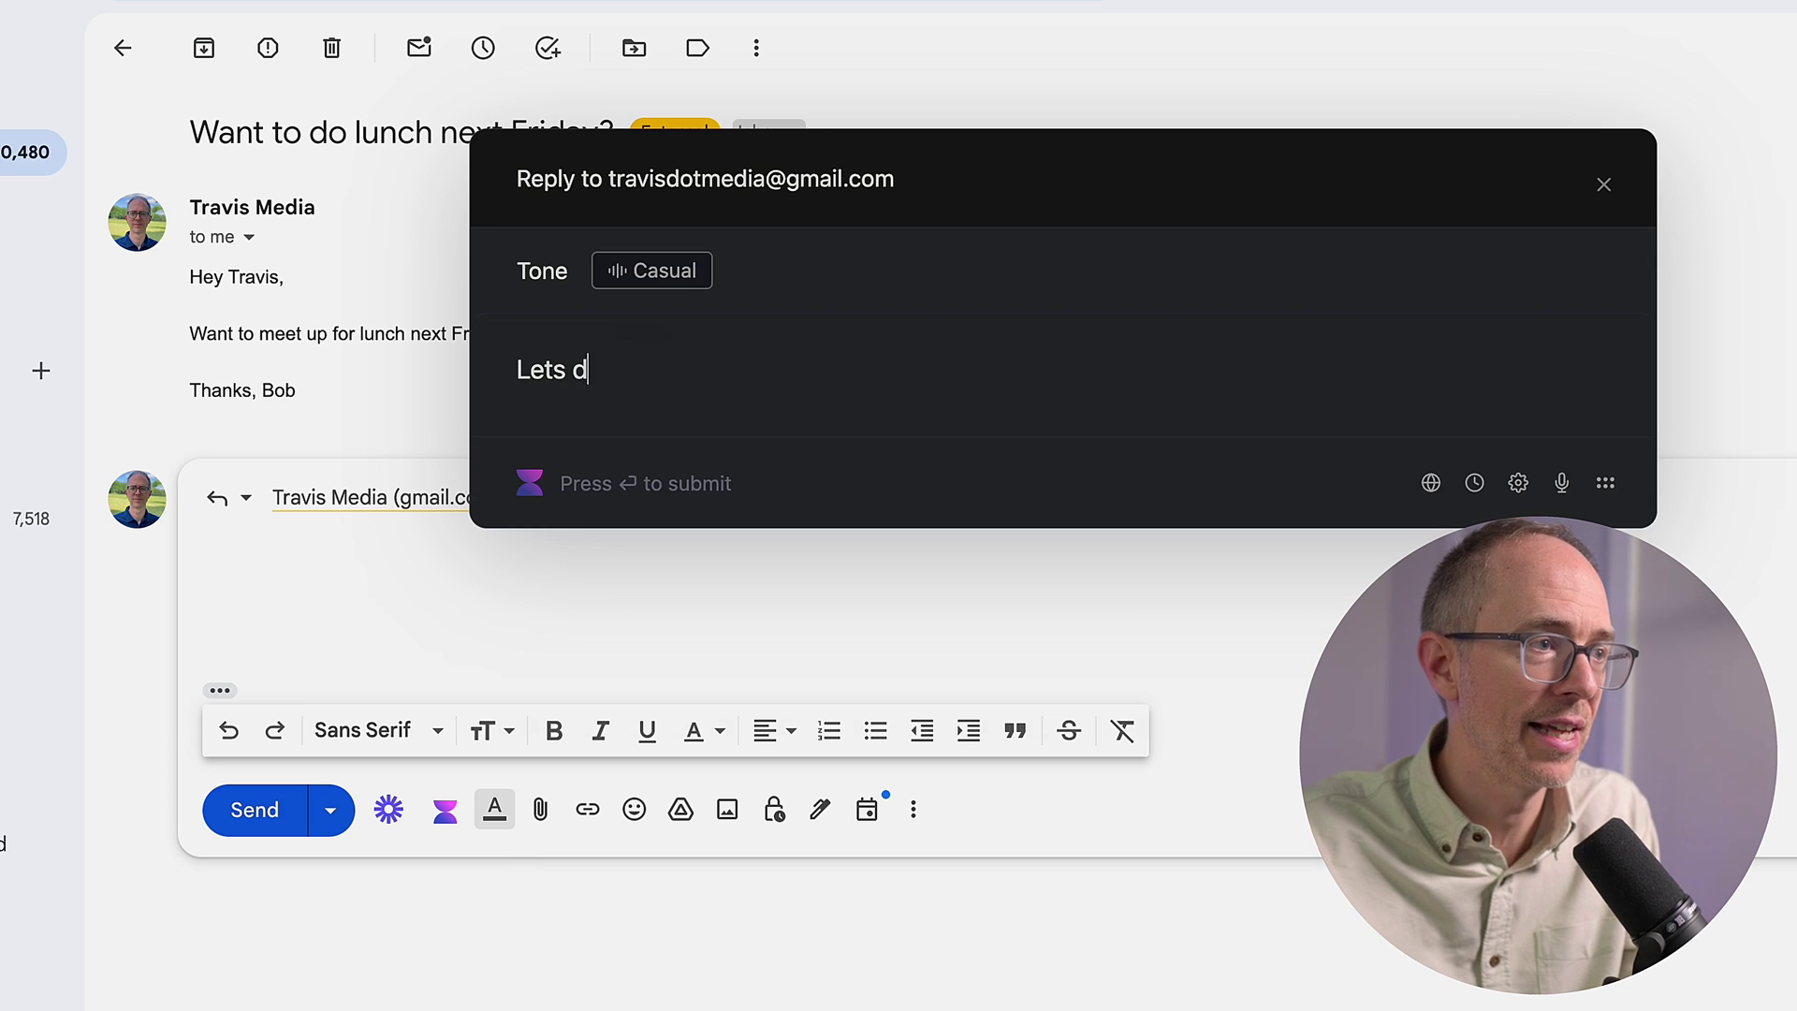
text(o it)
click(667, 271)
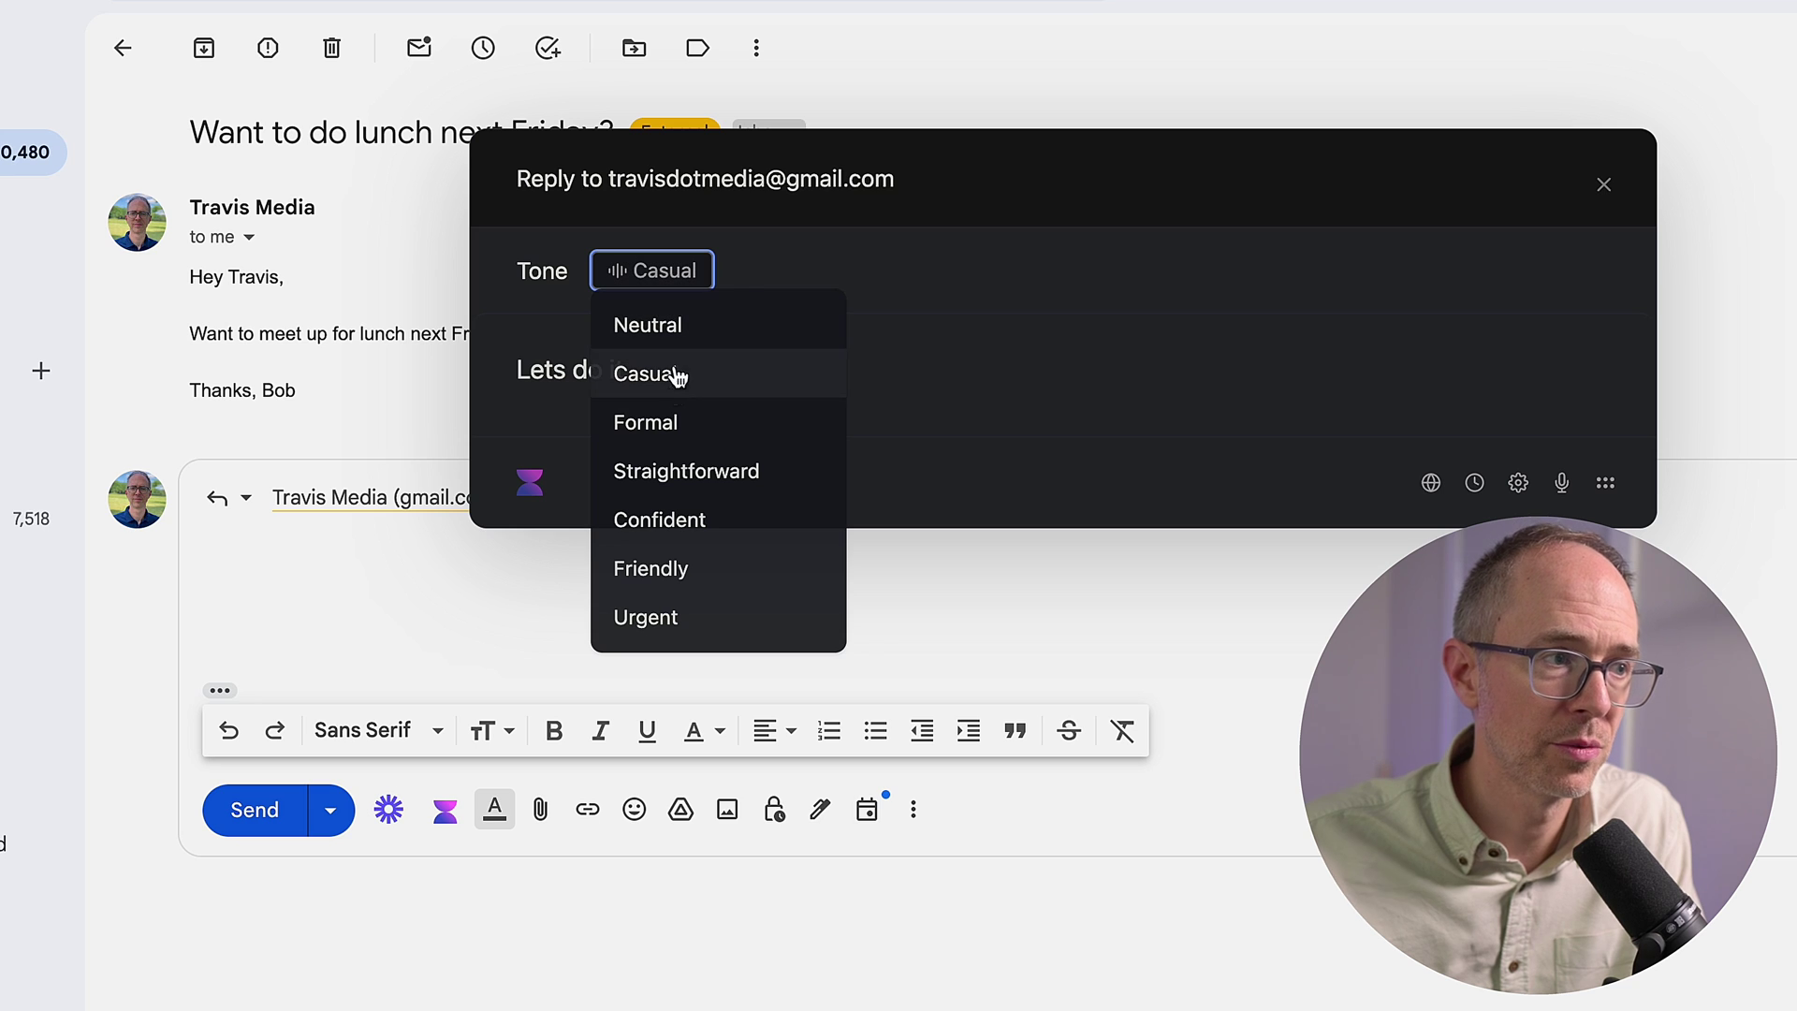
click(685, 518)
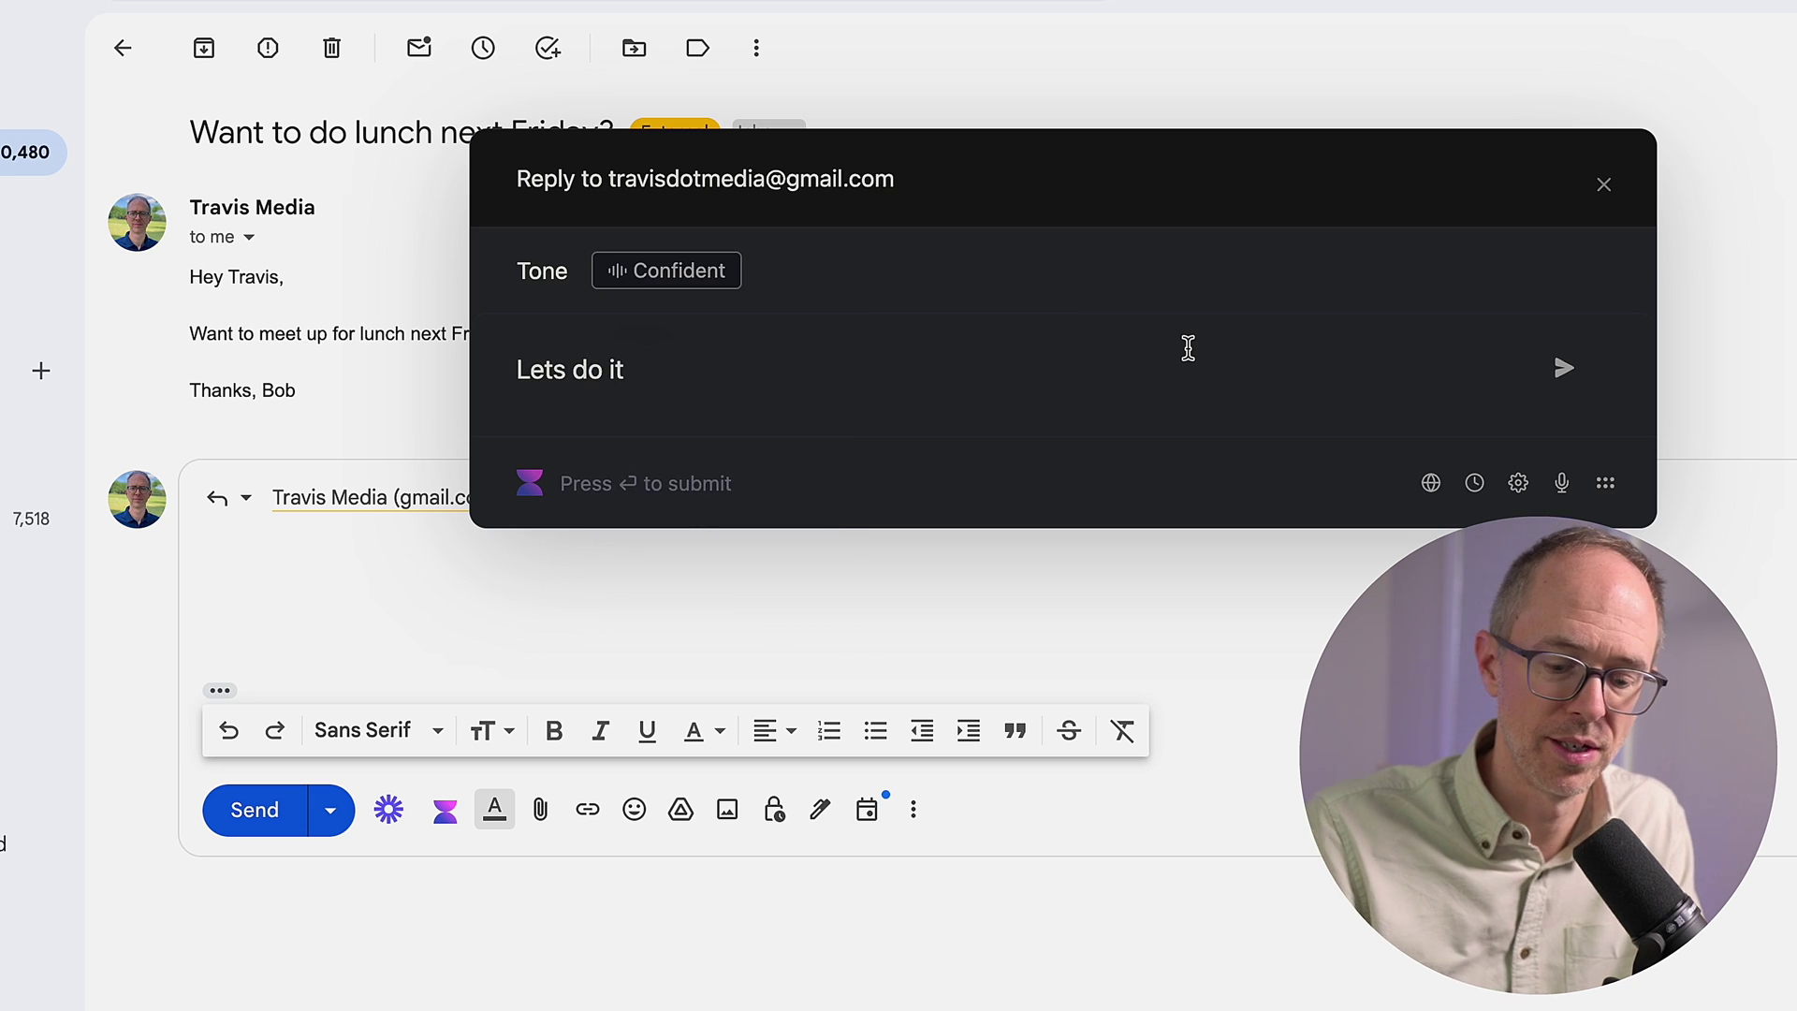
key(Return)
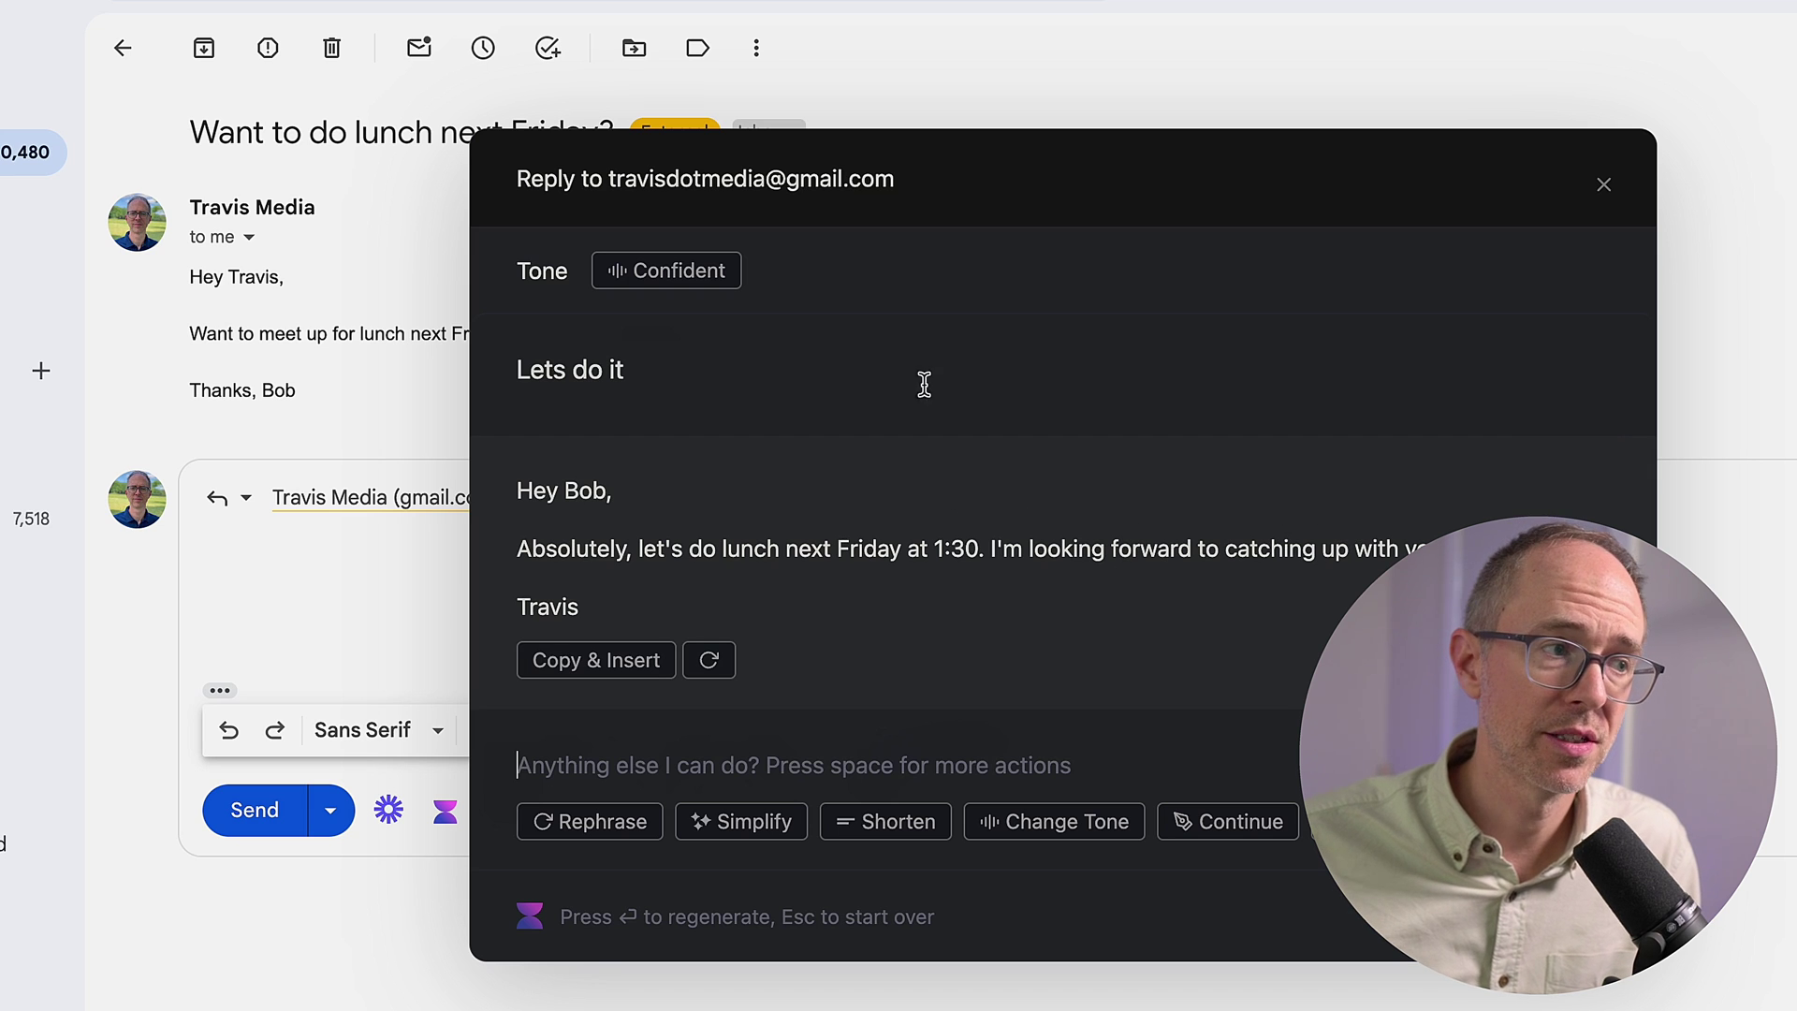
click(702, 281)
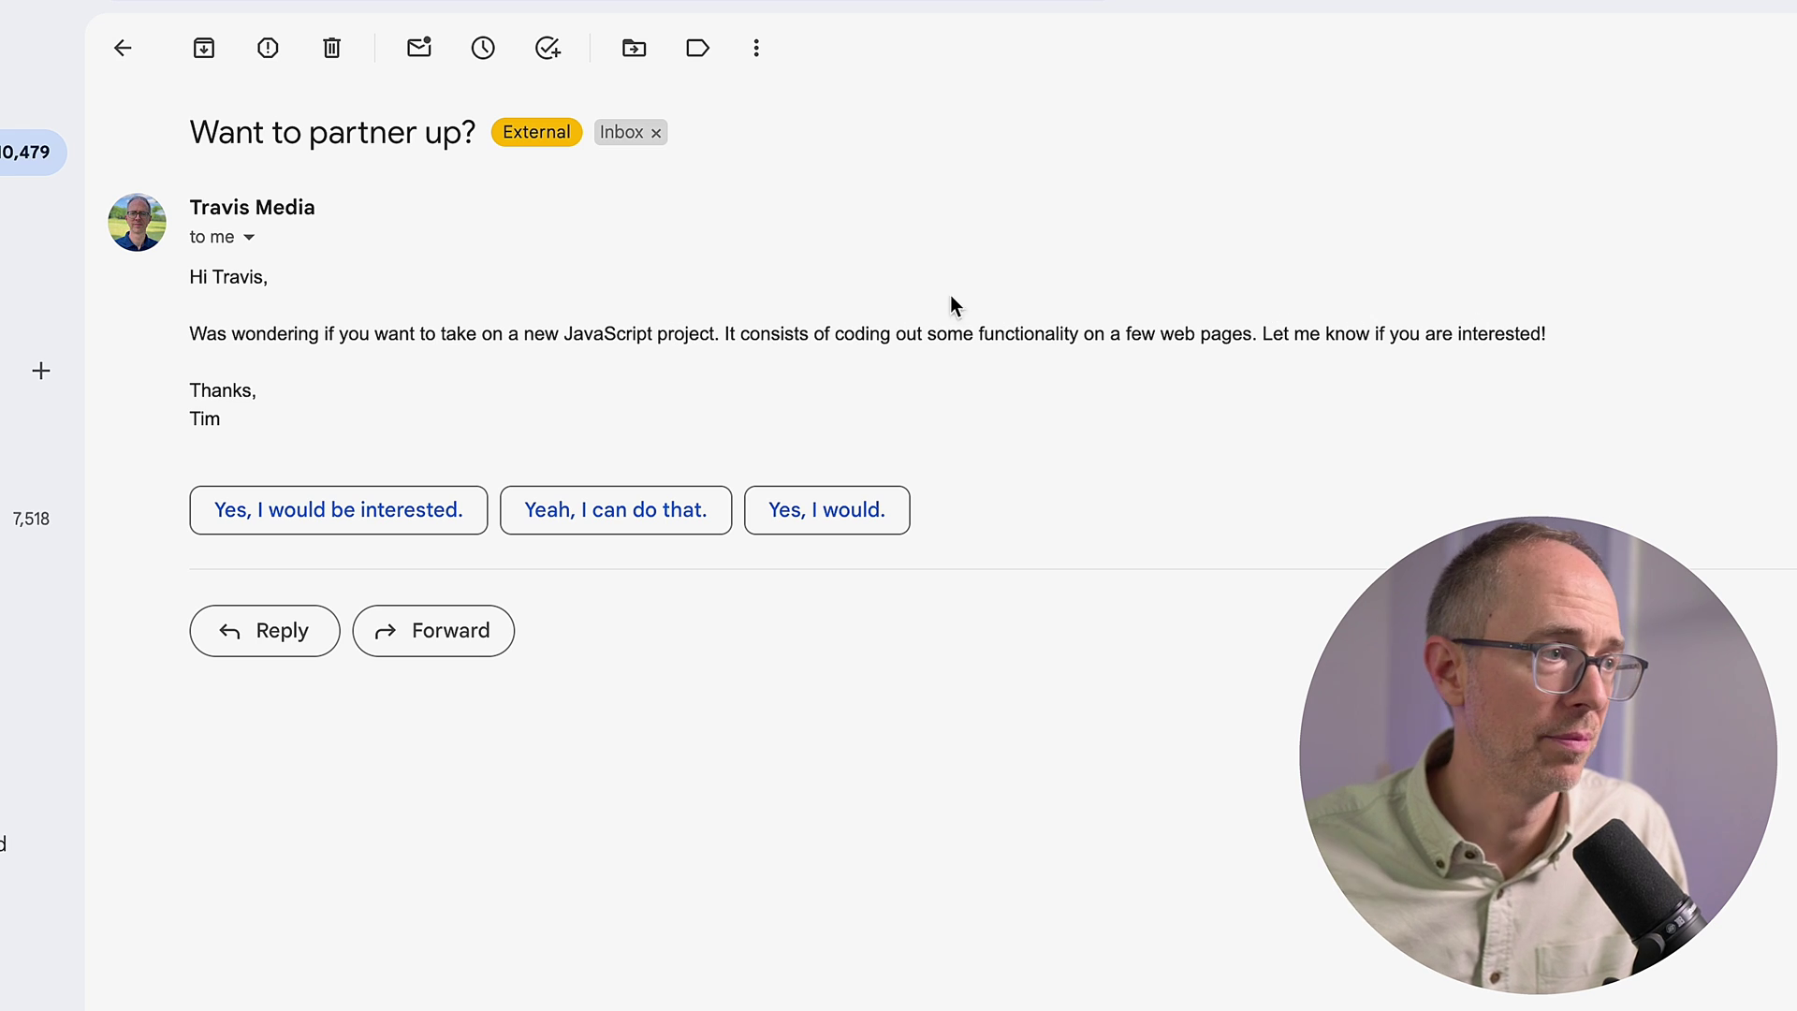
Step: Insert a Formal-tone reply to the partnership email: busy through December, maybe January
click(265, 630)
click(447, 842)
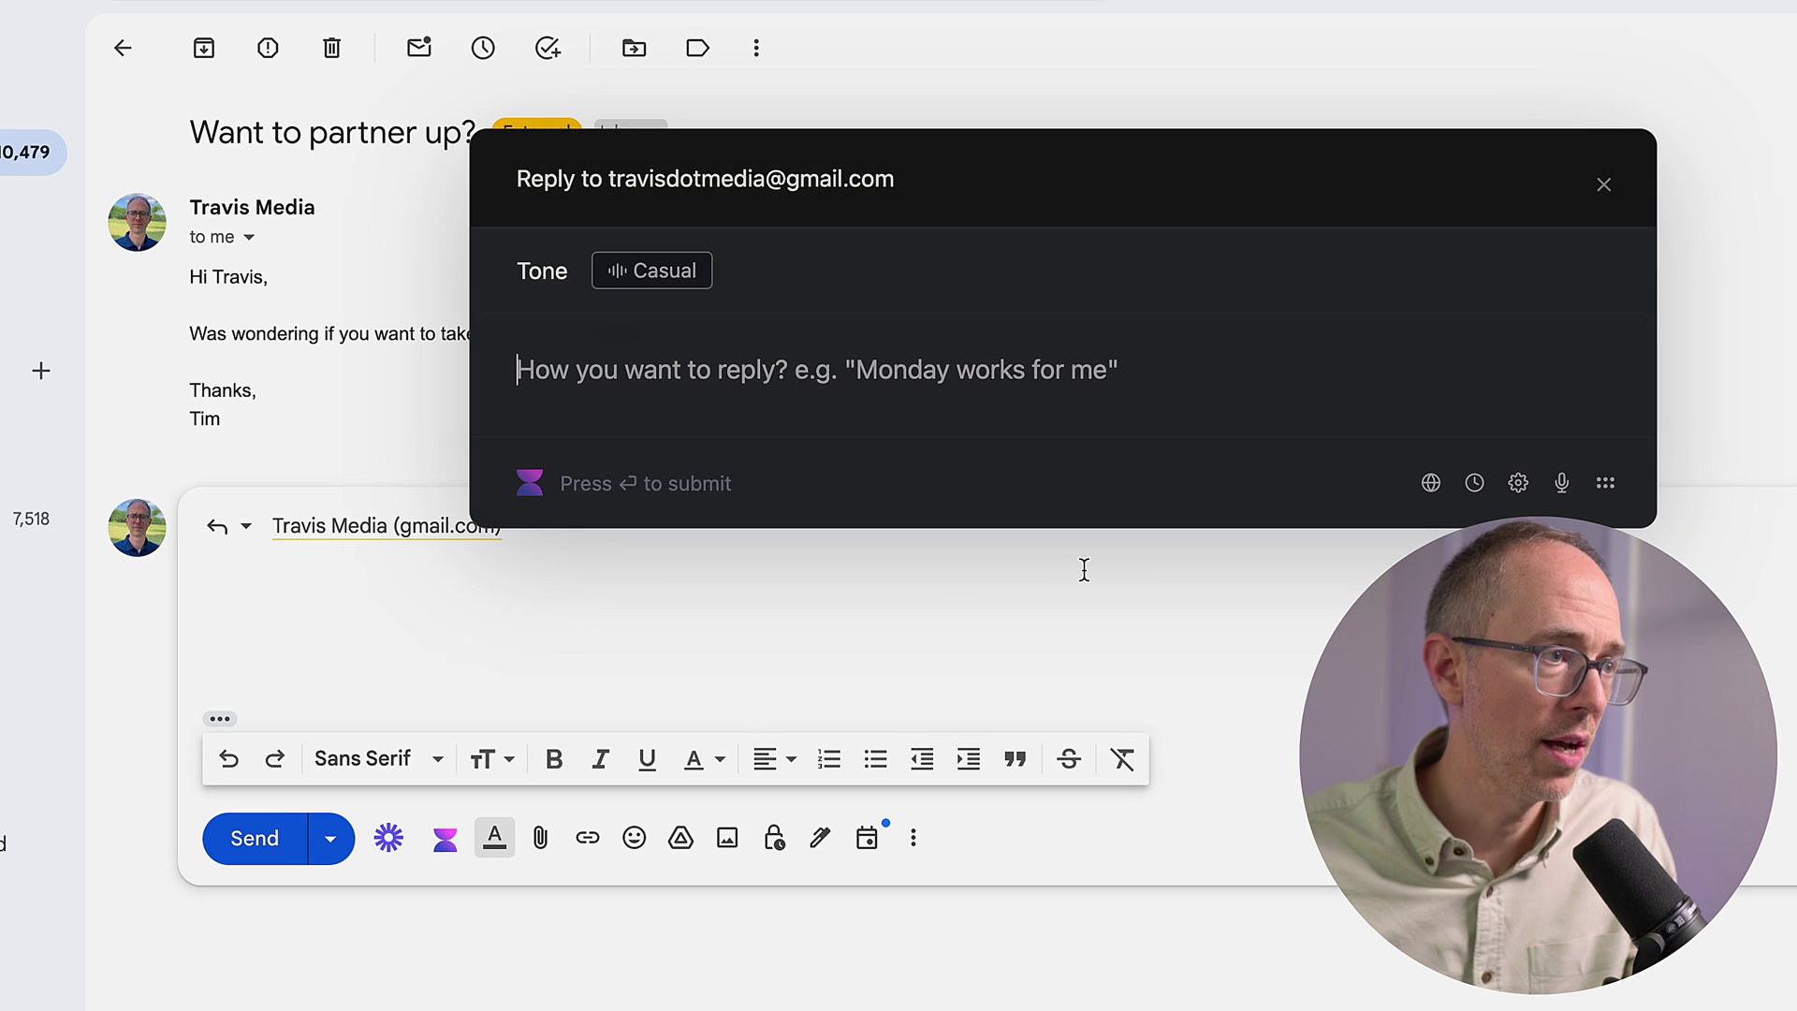
click(697, 271)
click(665, 417)
click(745, 379)
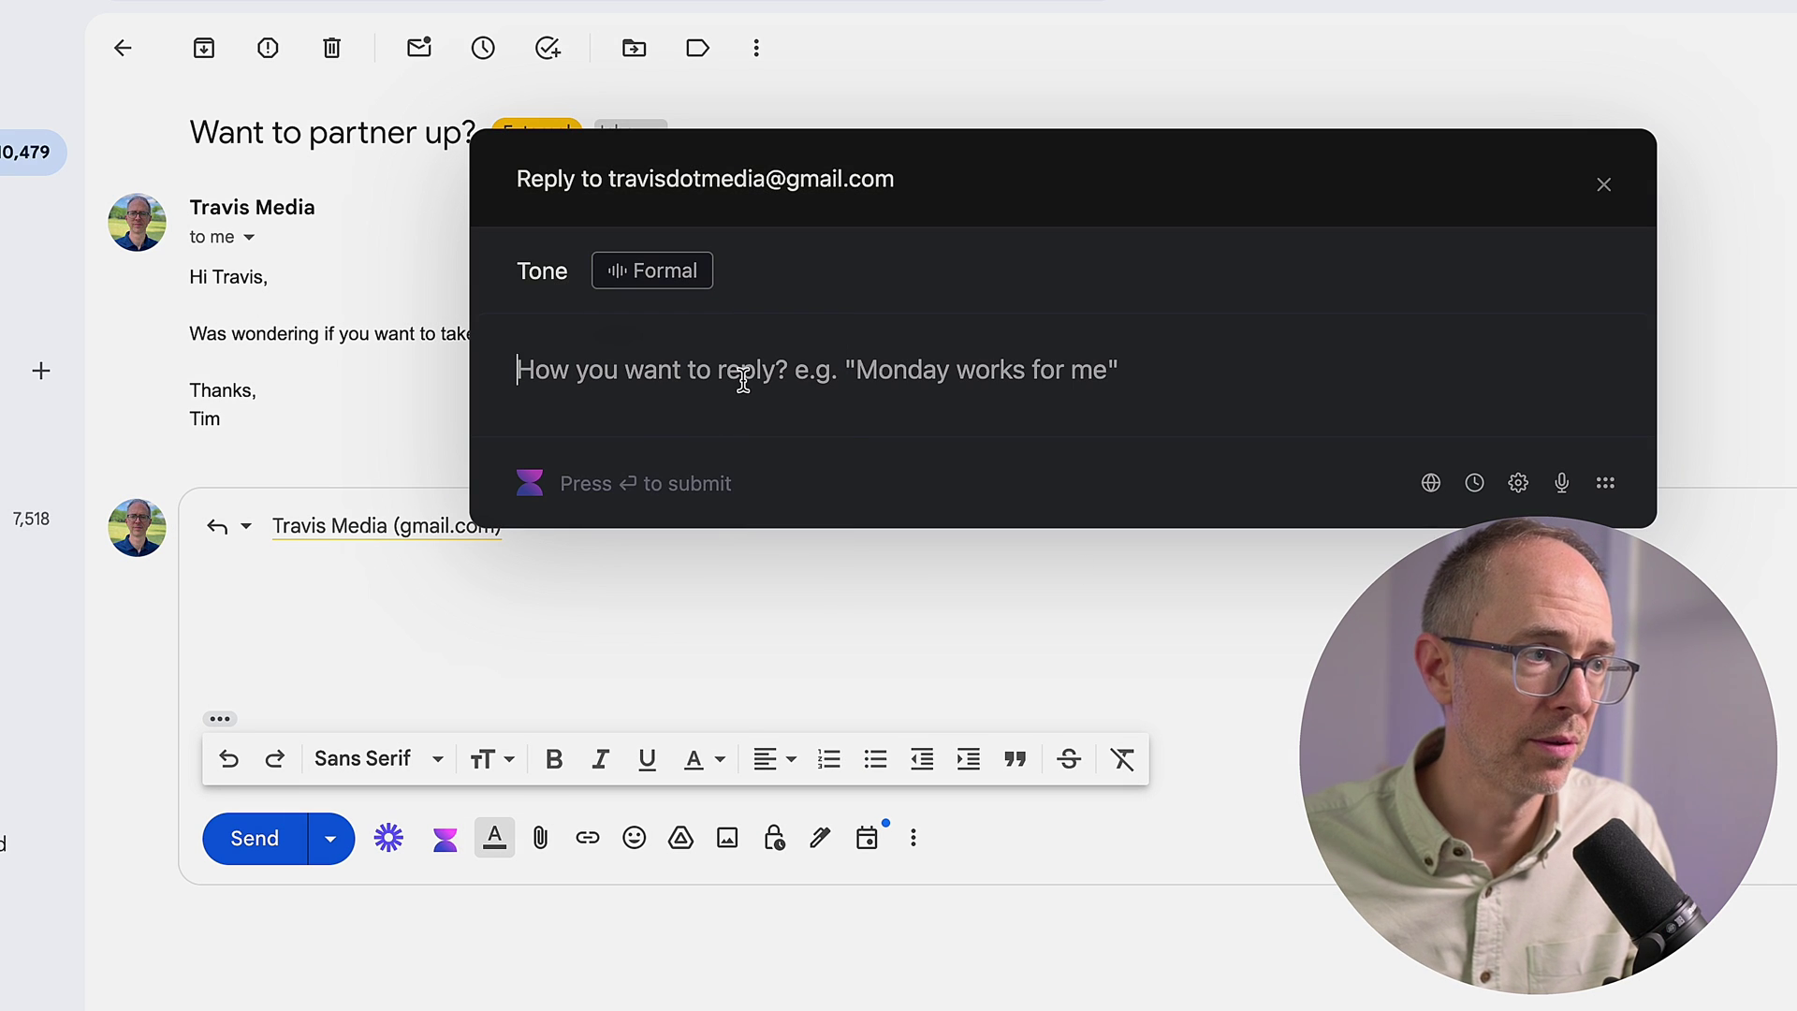
text(Sorry)
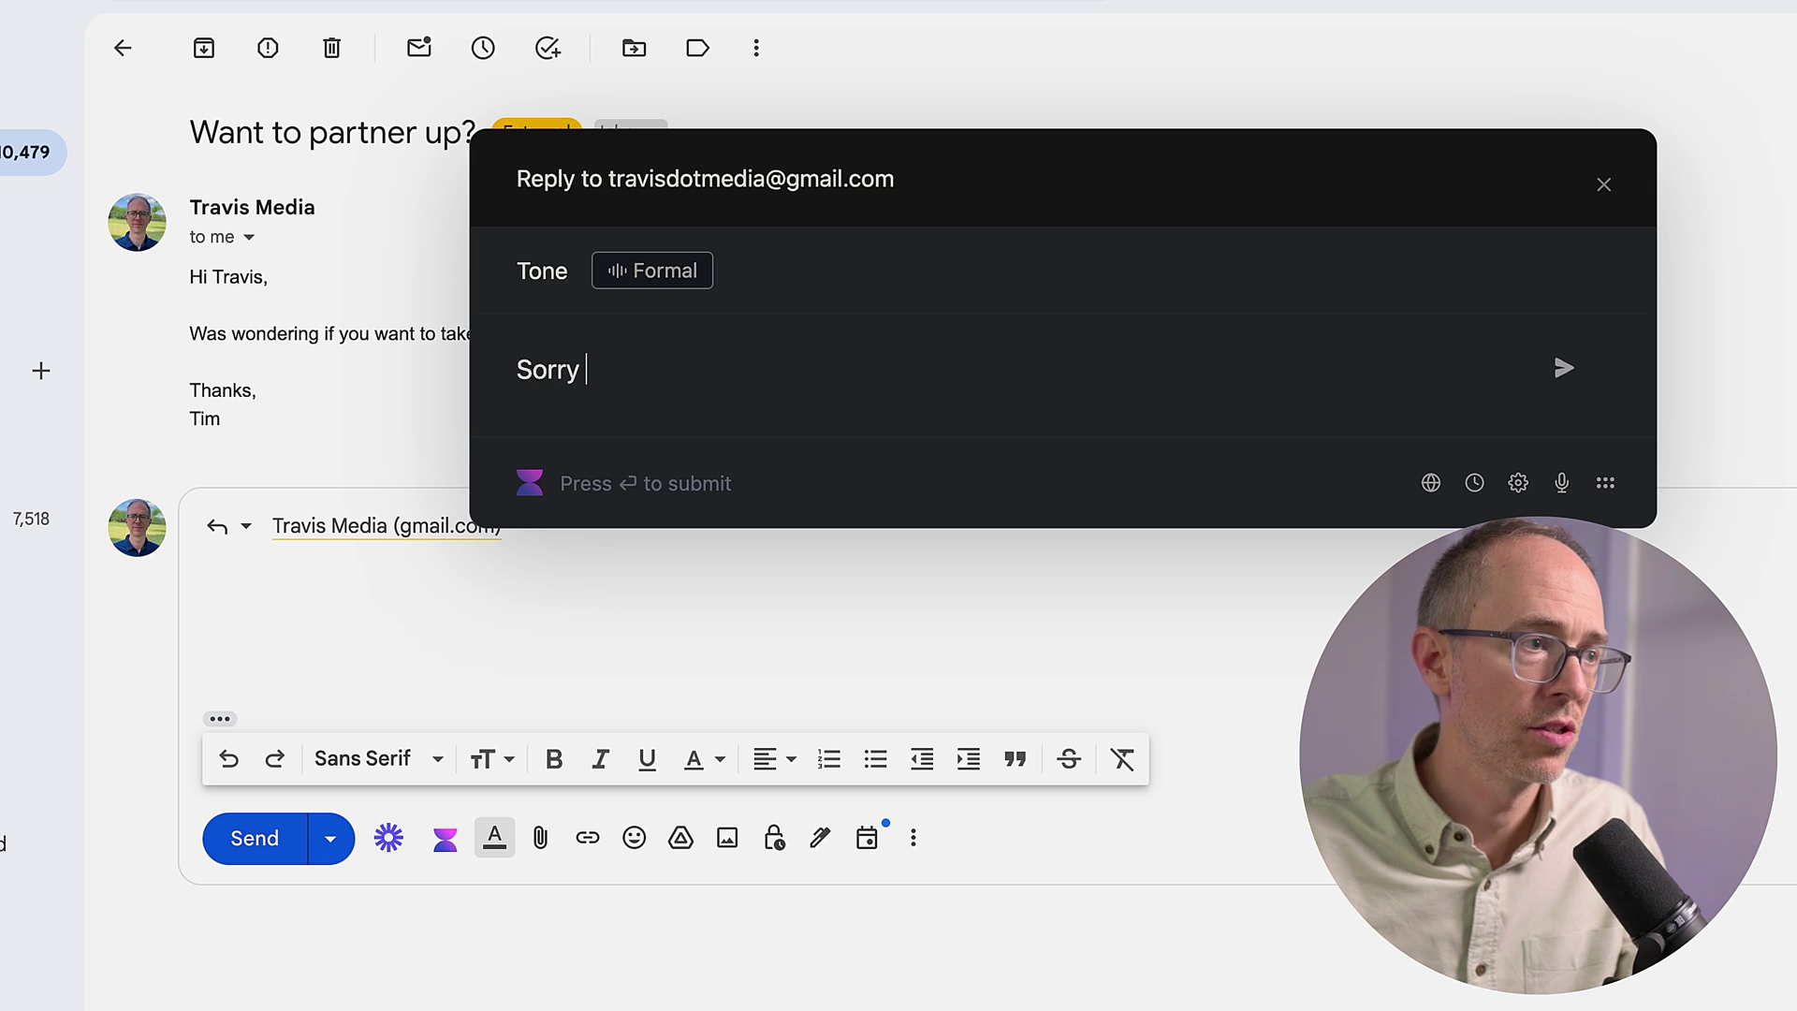
text( I'm actually )
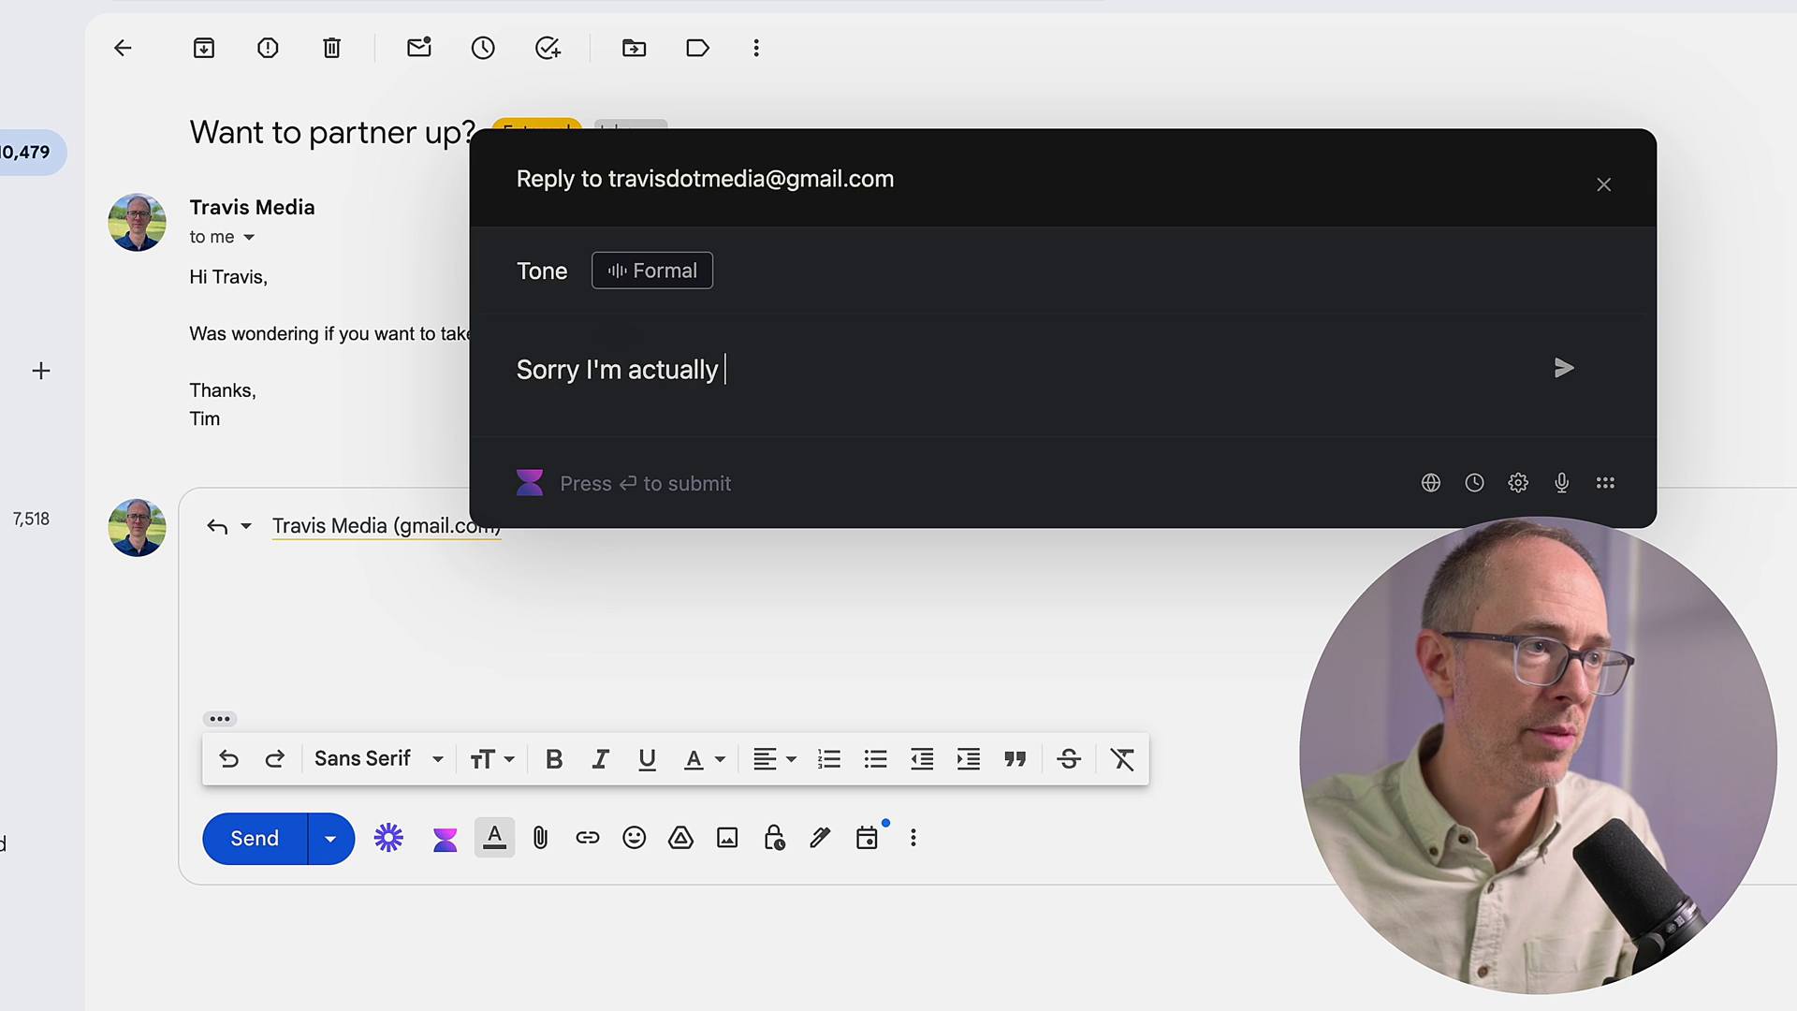
text(busy through De)
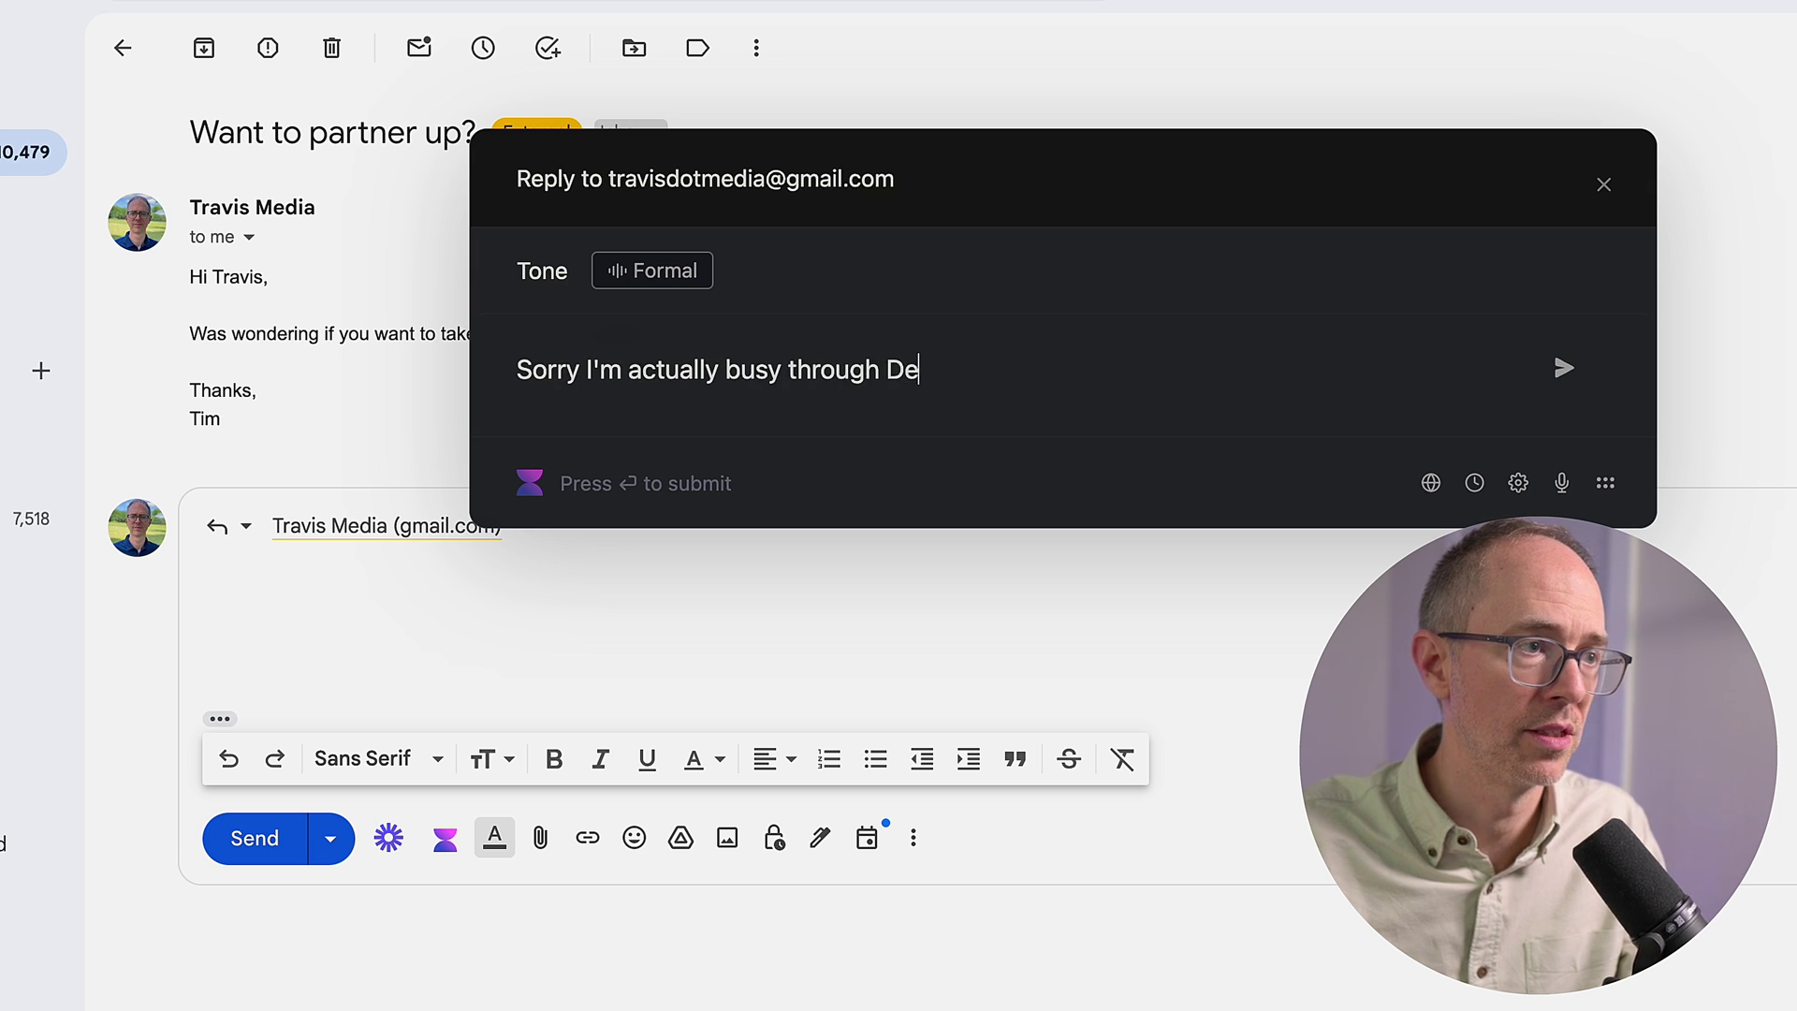
text(ve)
text(cember. )
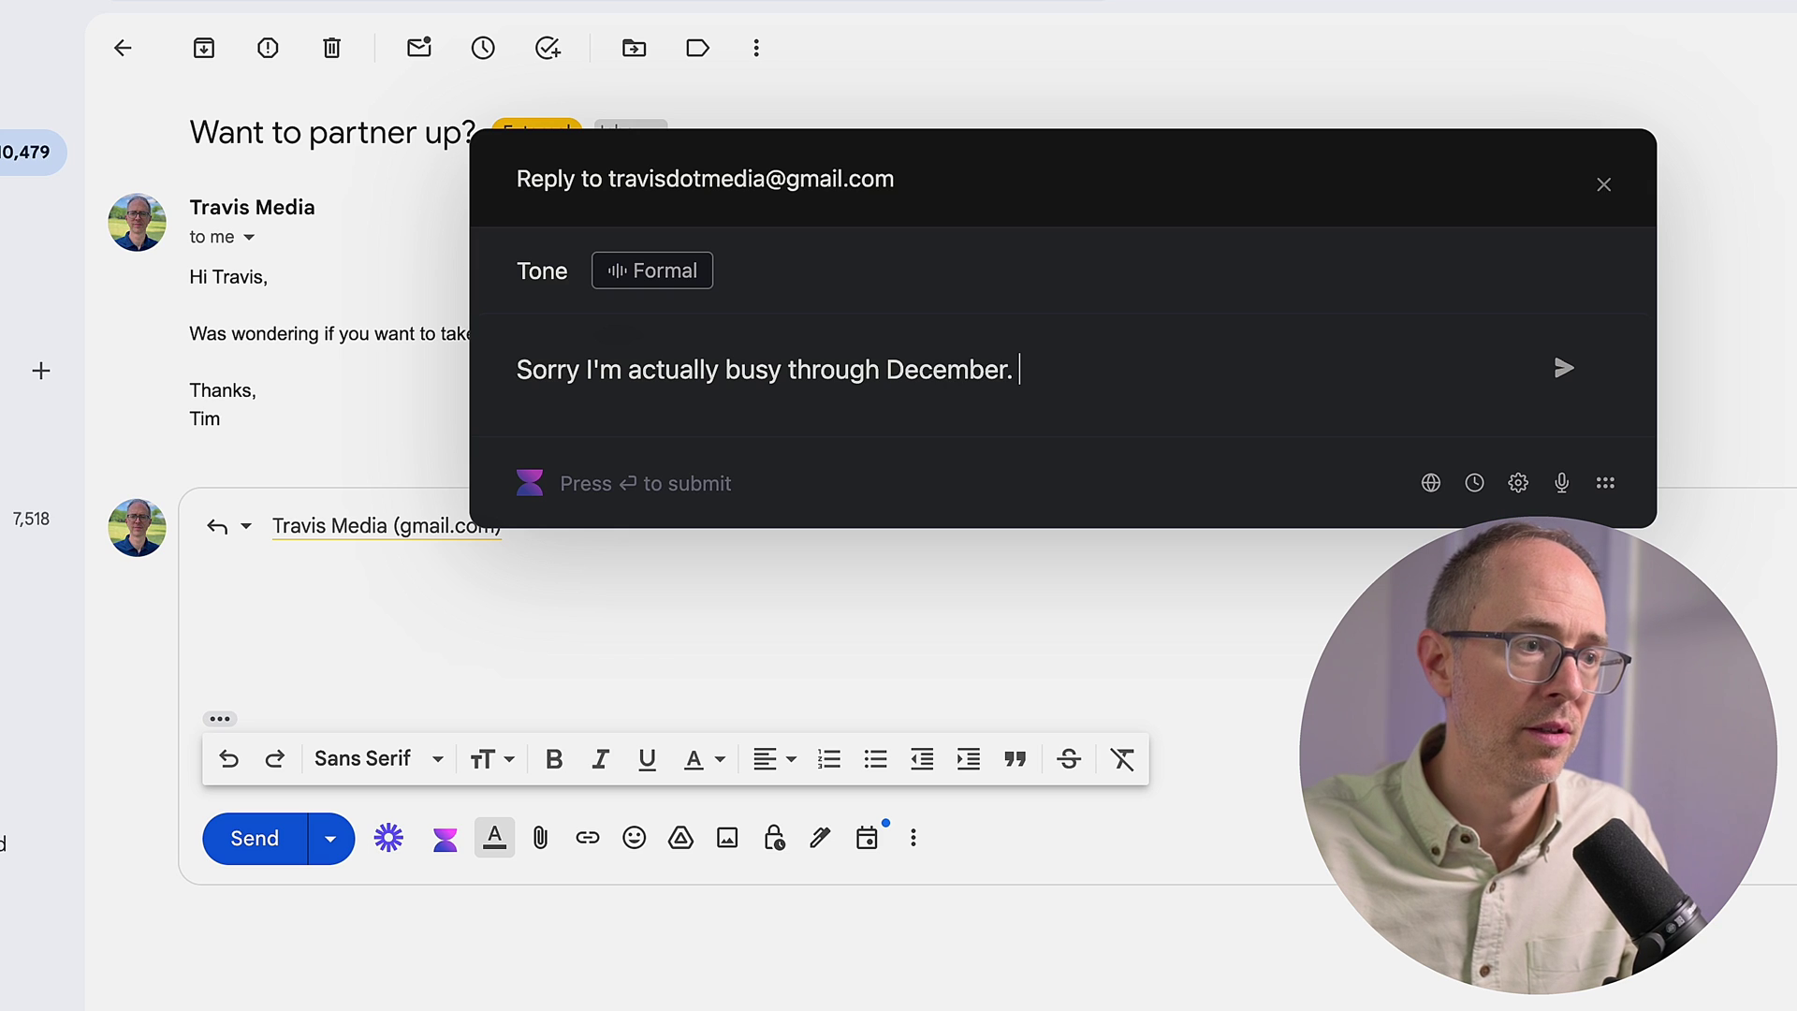
text(Maybe januar)
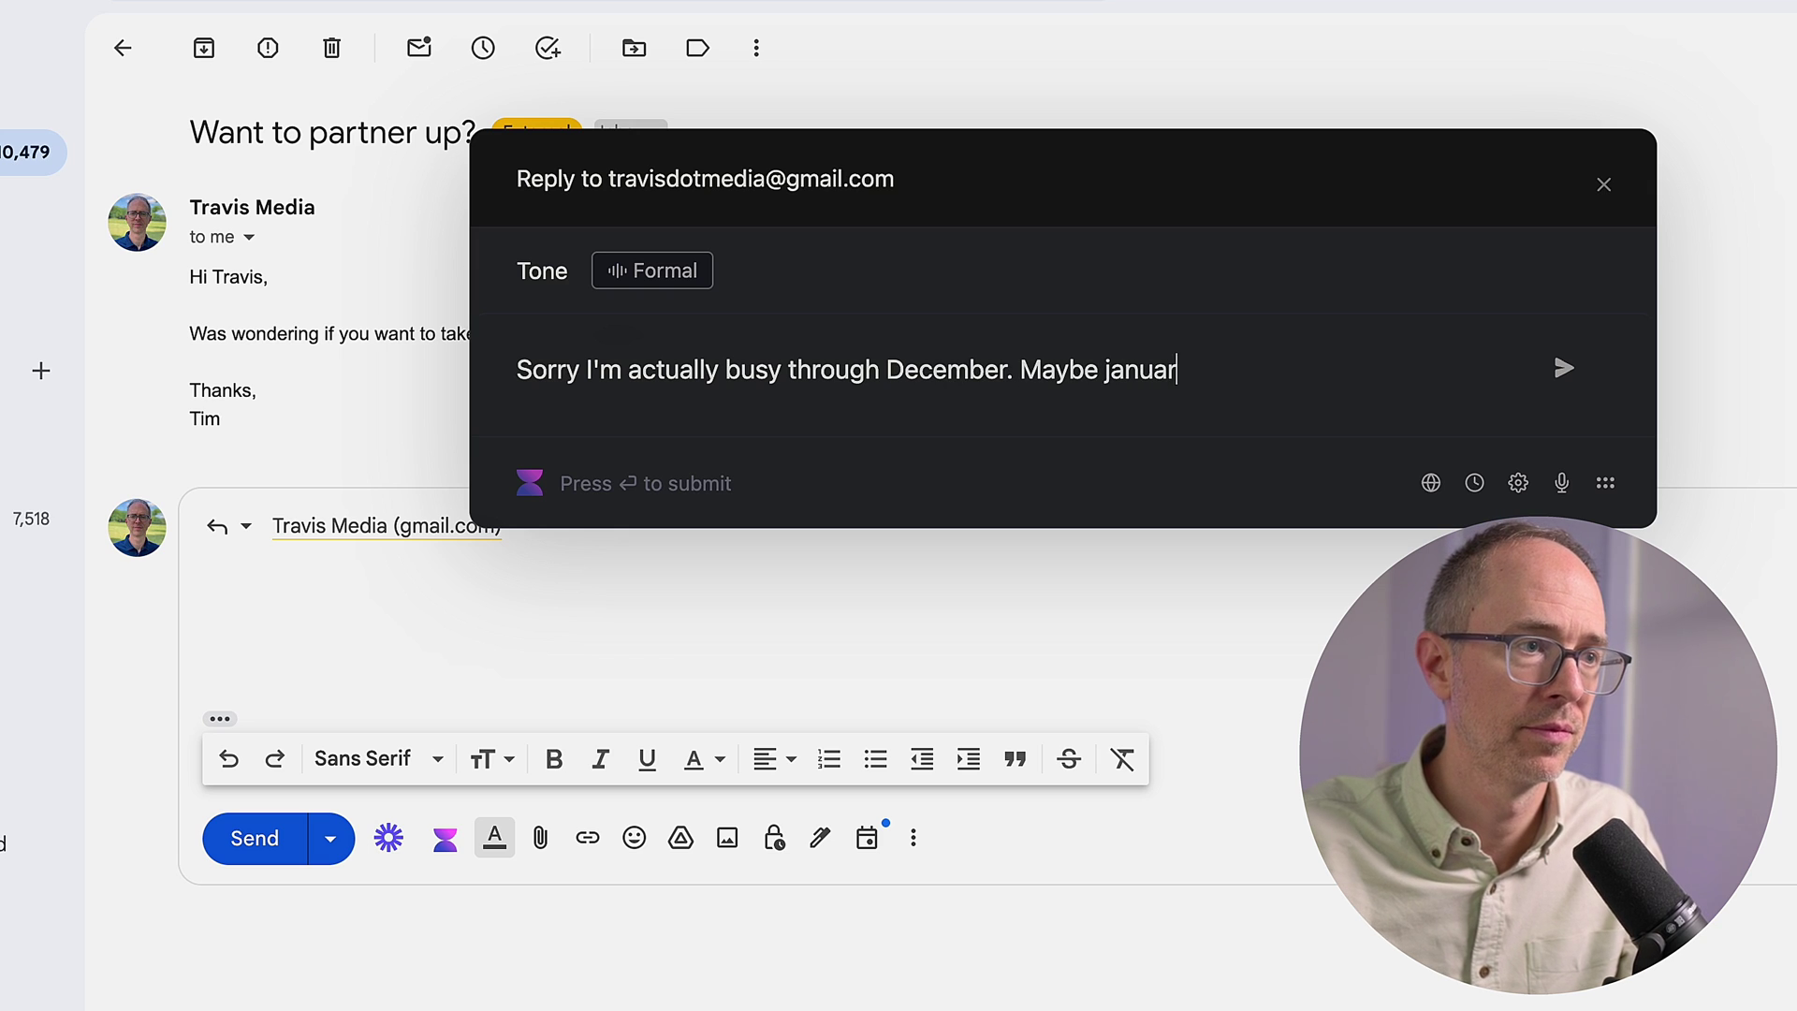
text(y?)
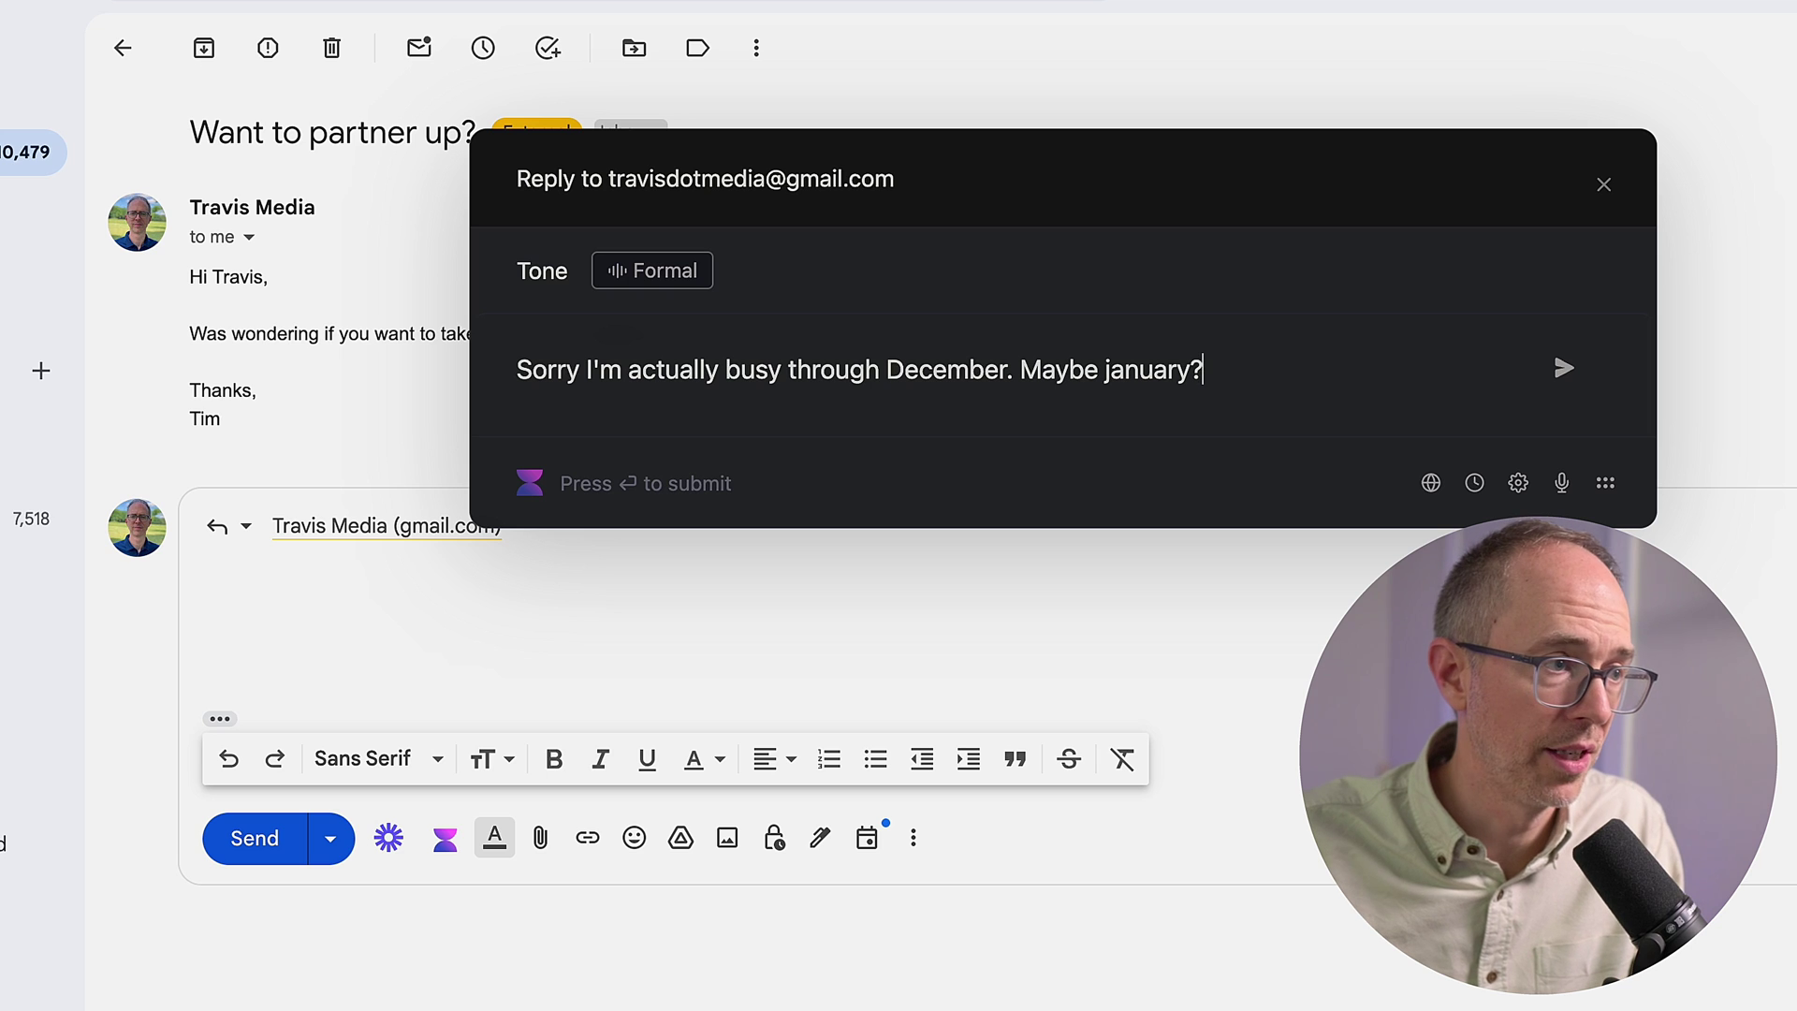
key(Return)
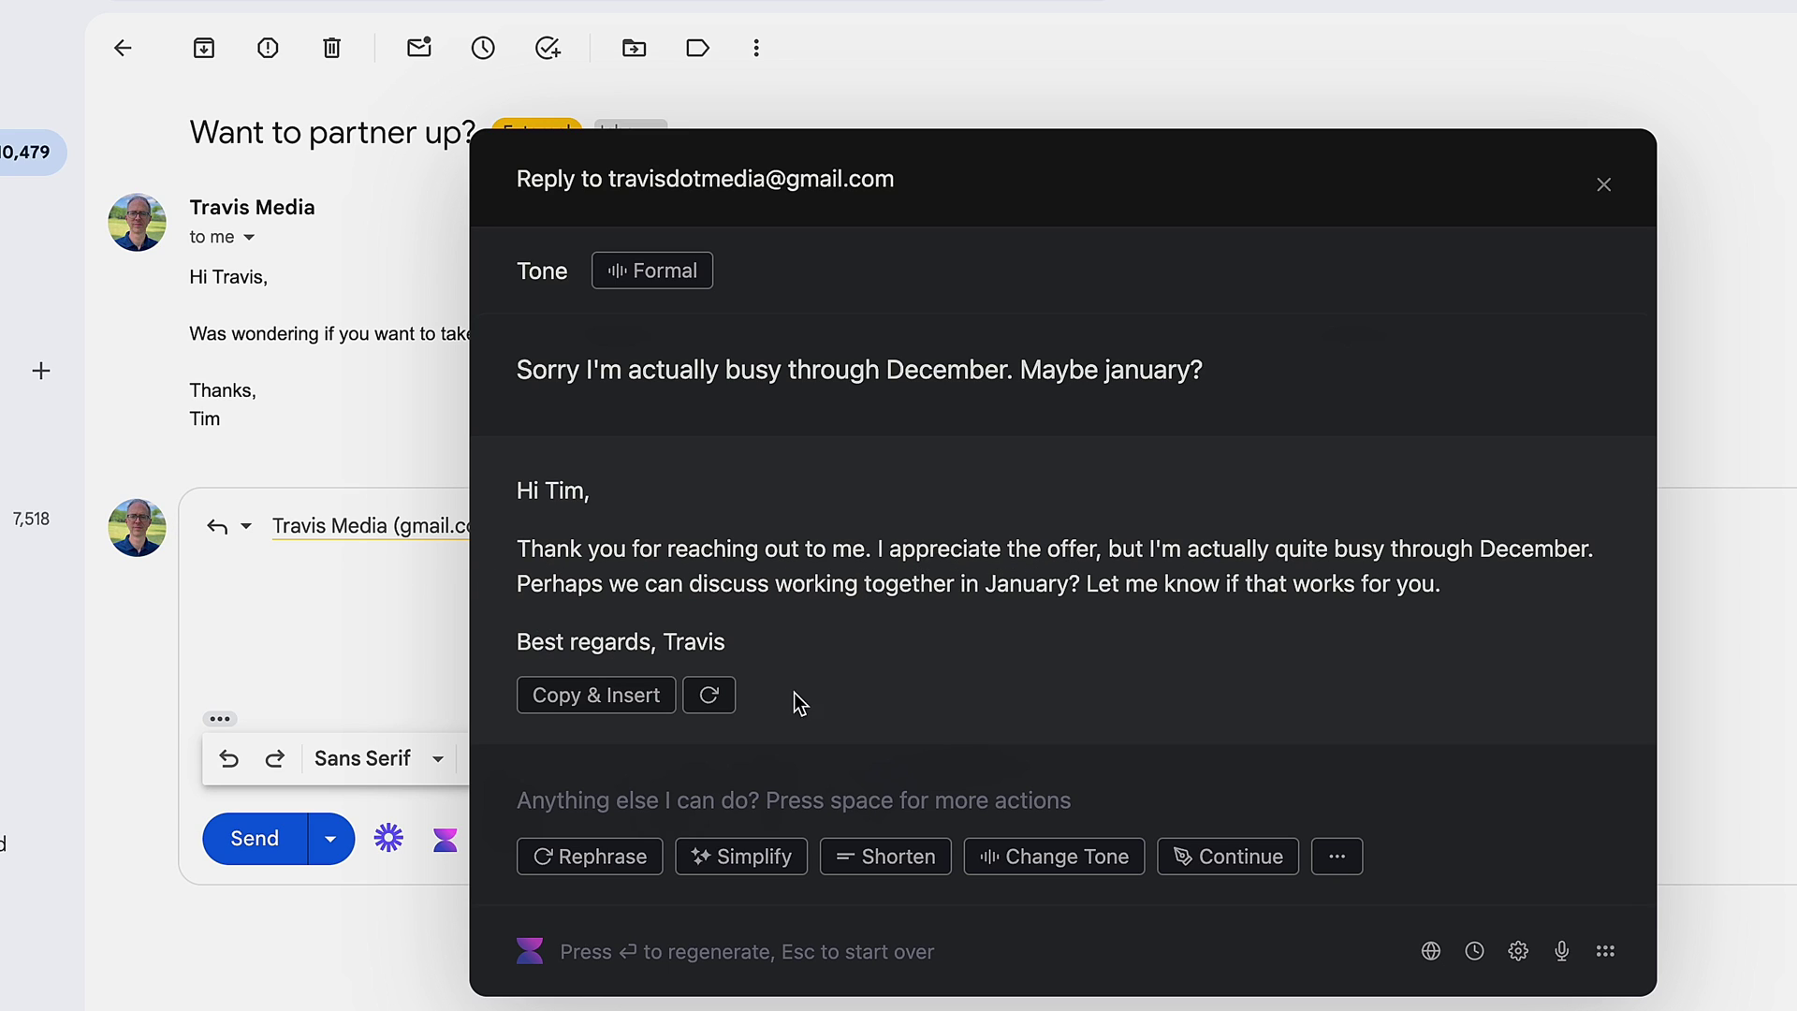
click(582, 698)
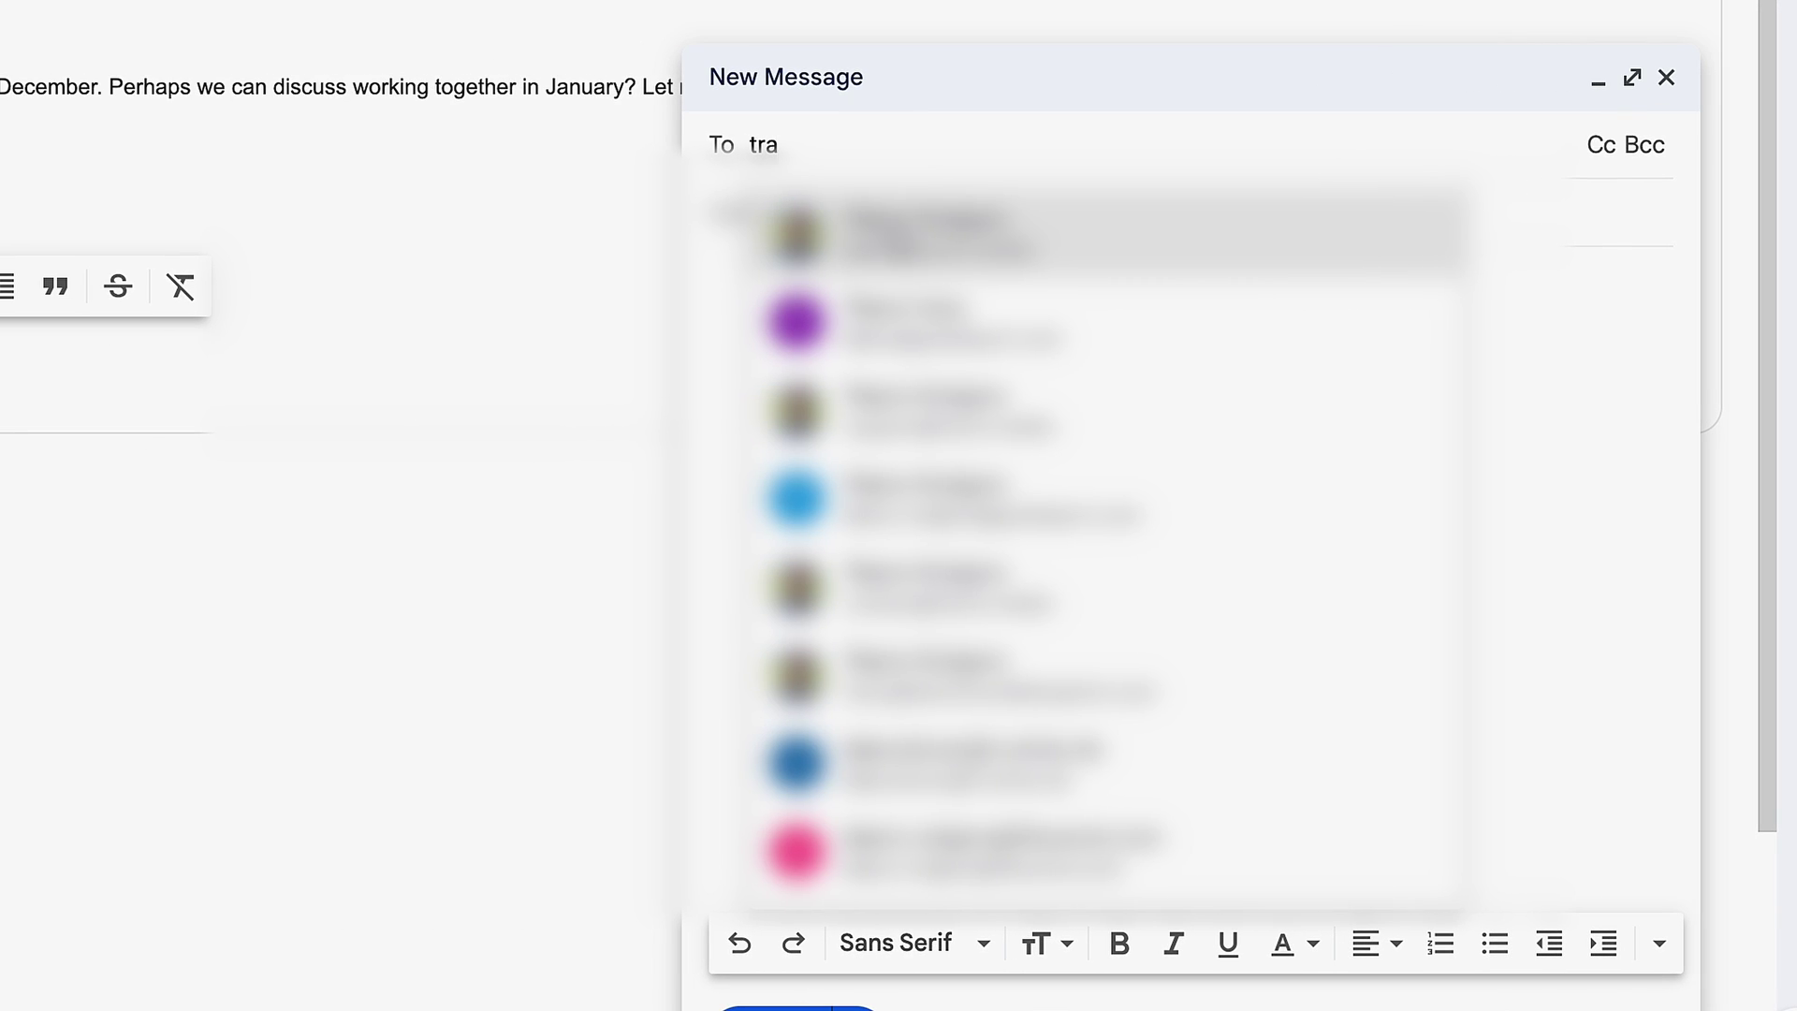
Step: Address the new message to the suggested recipient with subject 'Next week'
key(Return)
key(Tab)
text(Next)
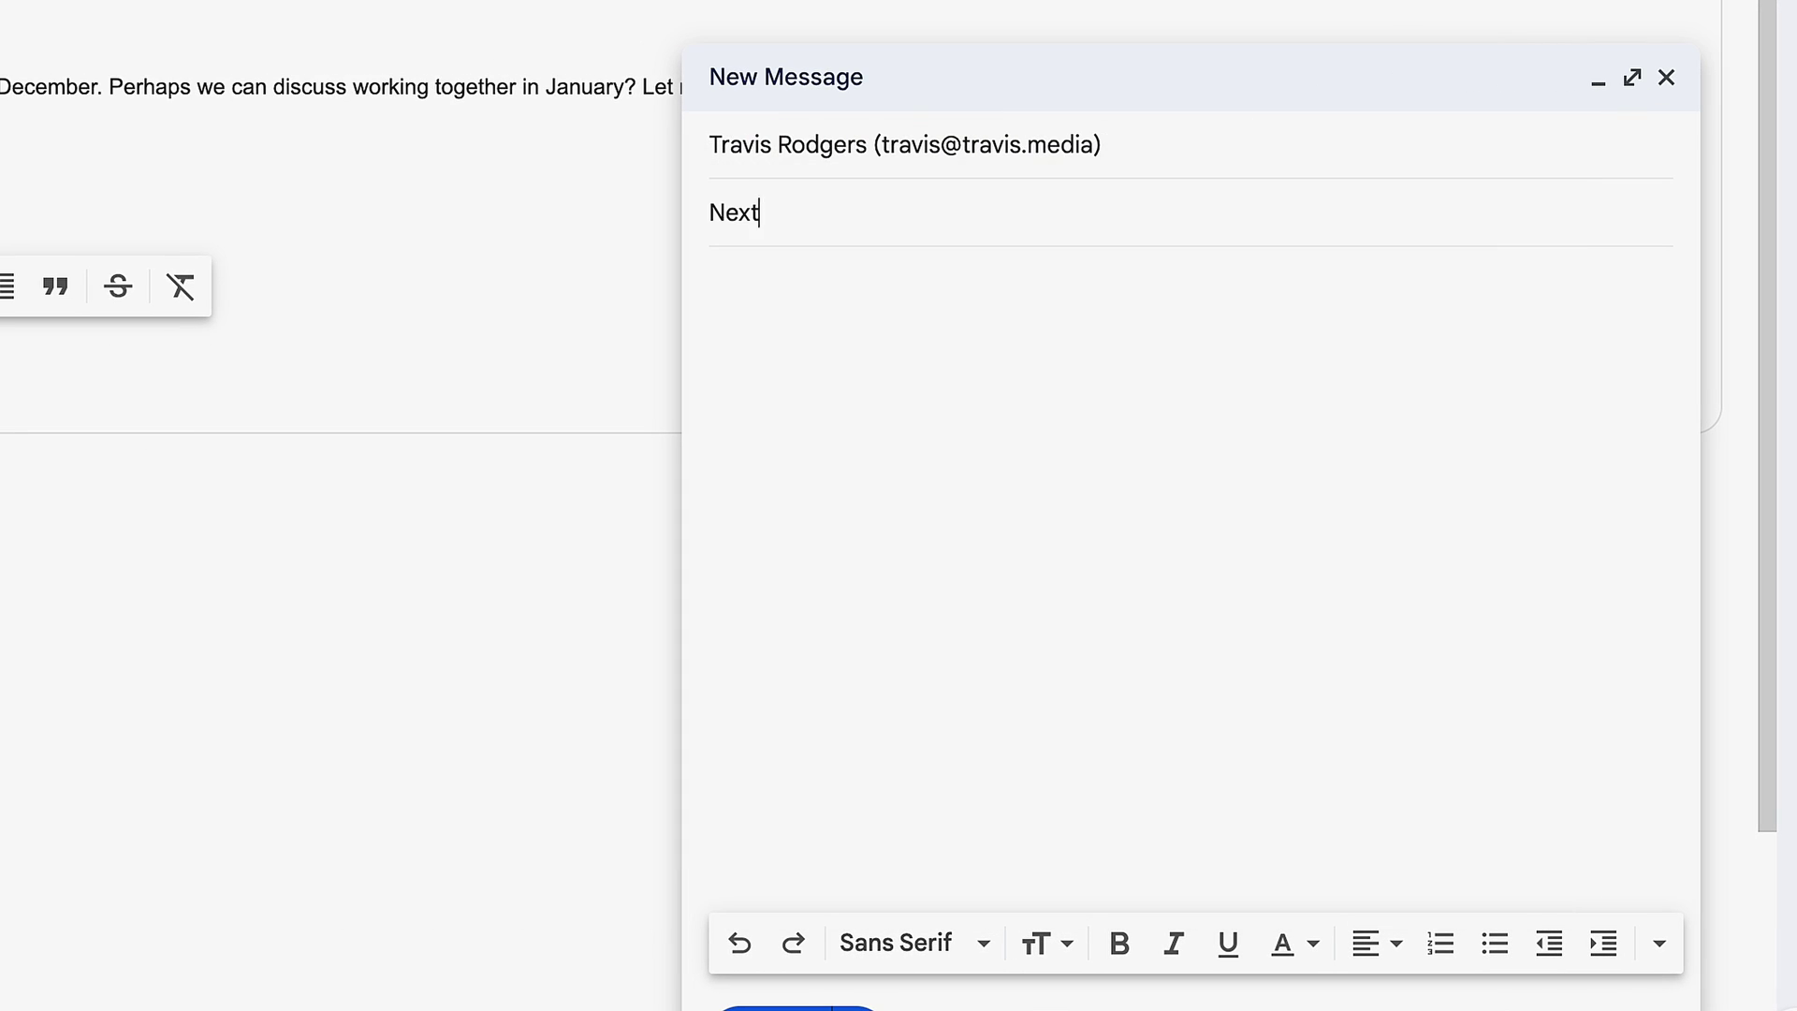
text( week)
key(Tab)
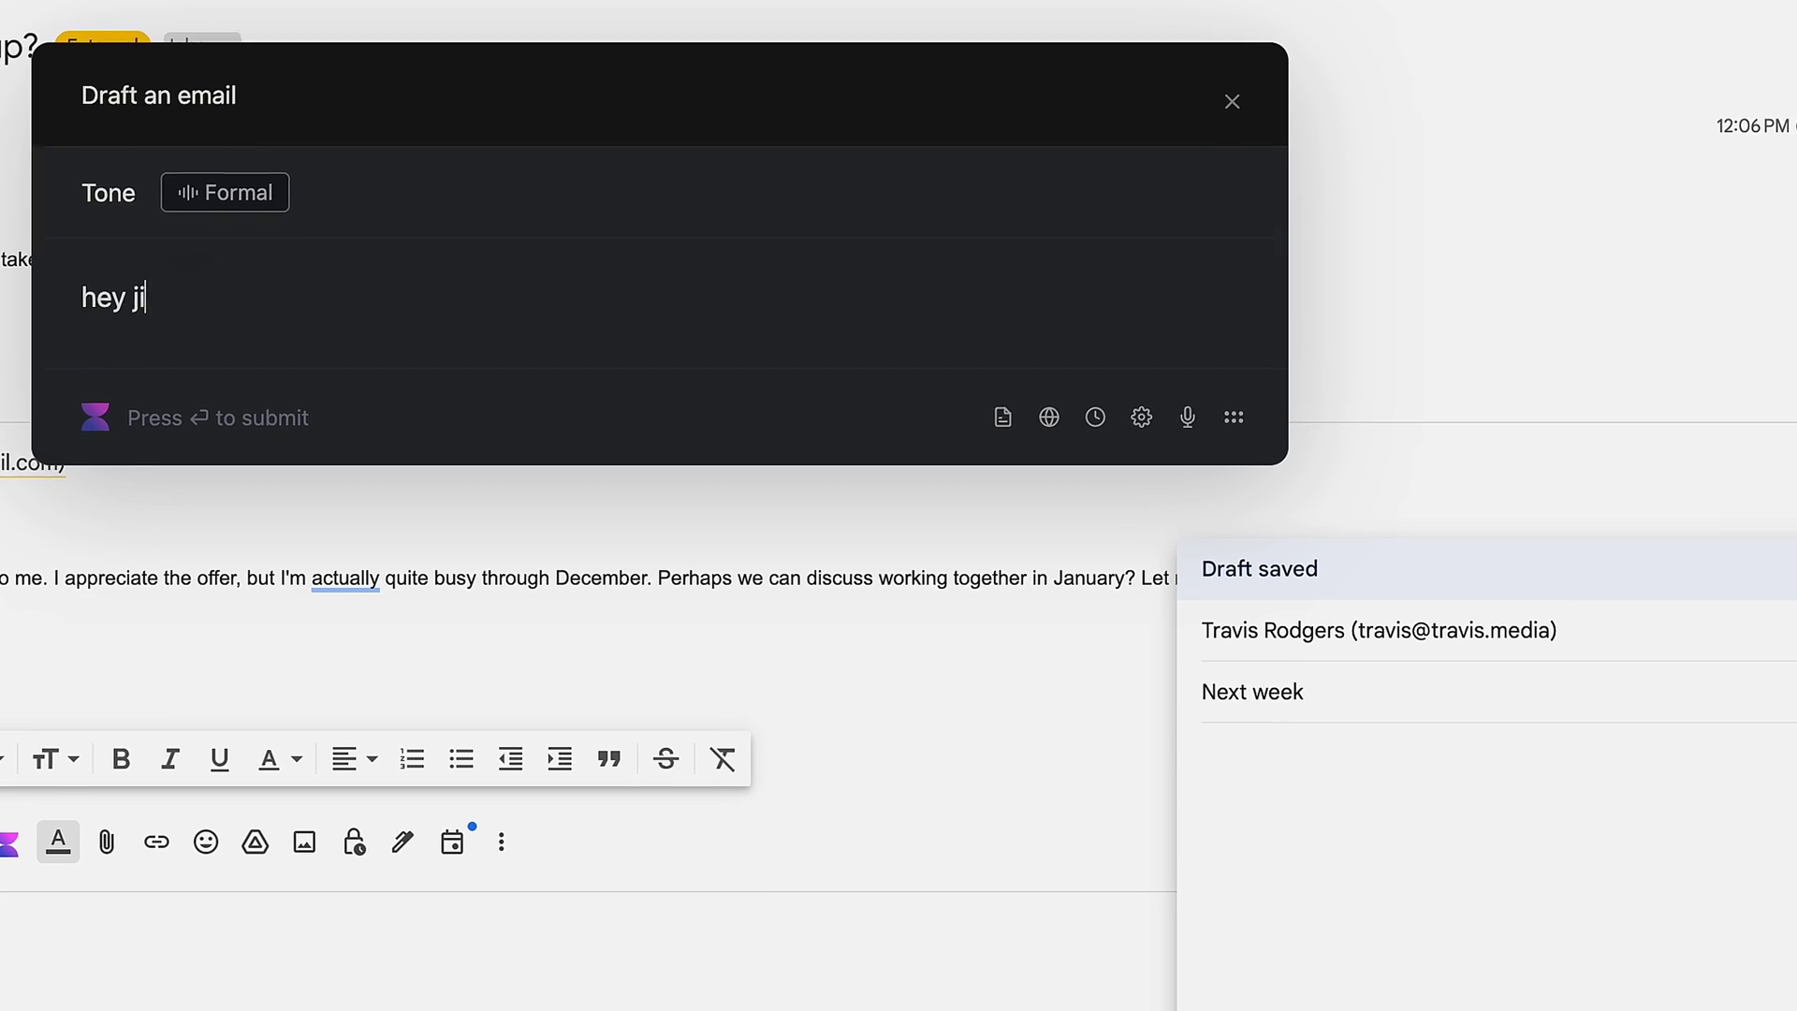
Step: Generate a reminder to check the document sent last Friday and insert the draft into the message
text(im dont )
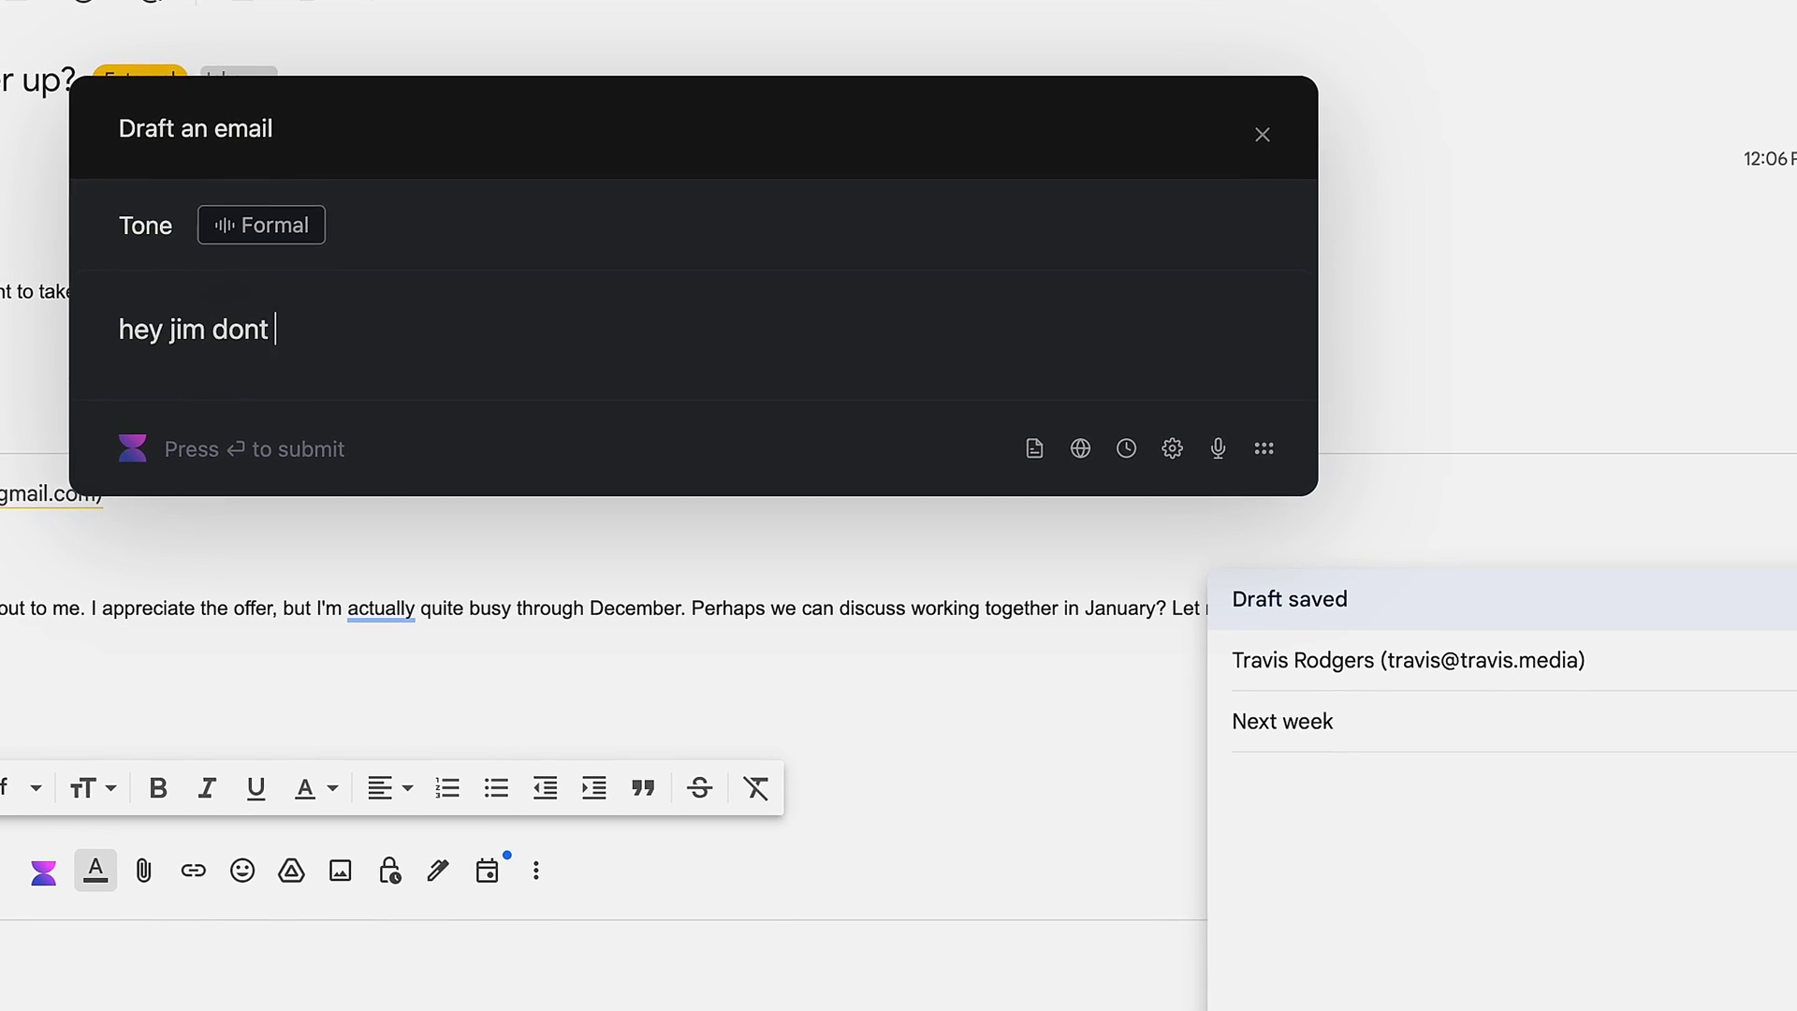
text(forget y)
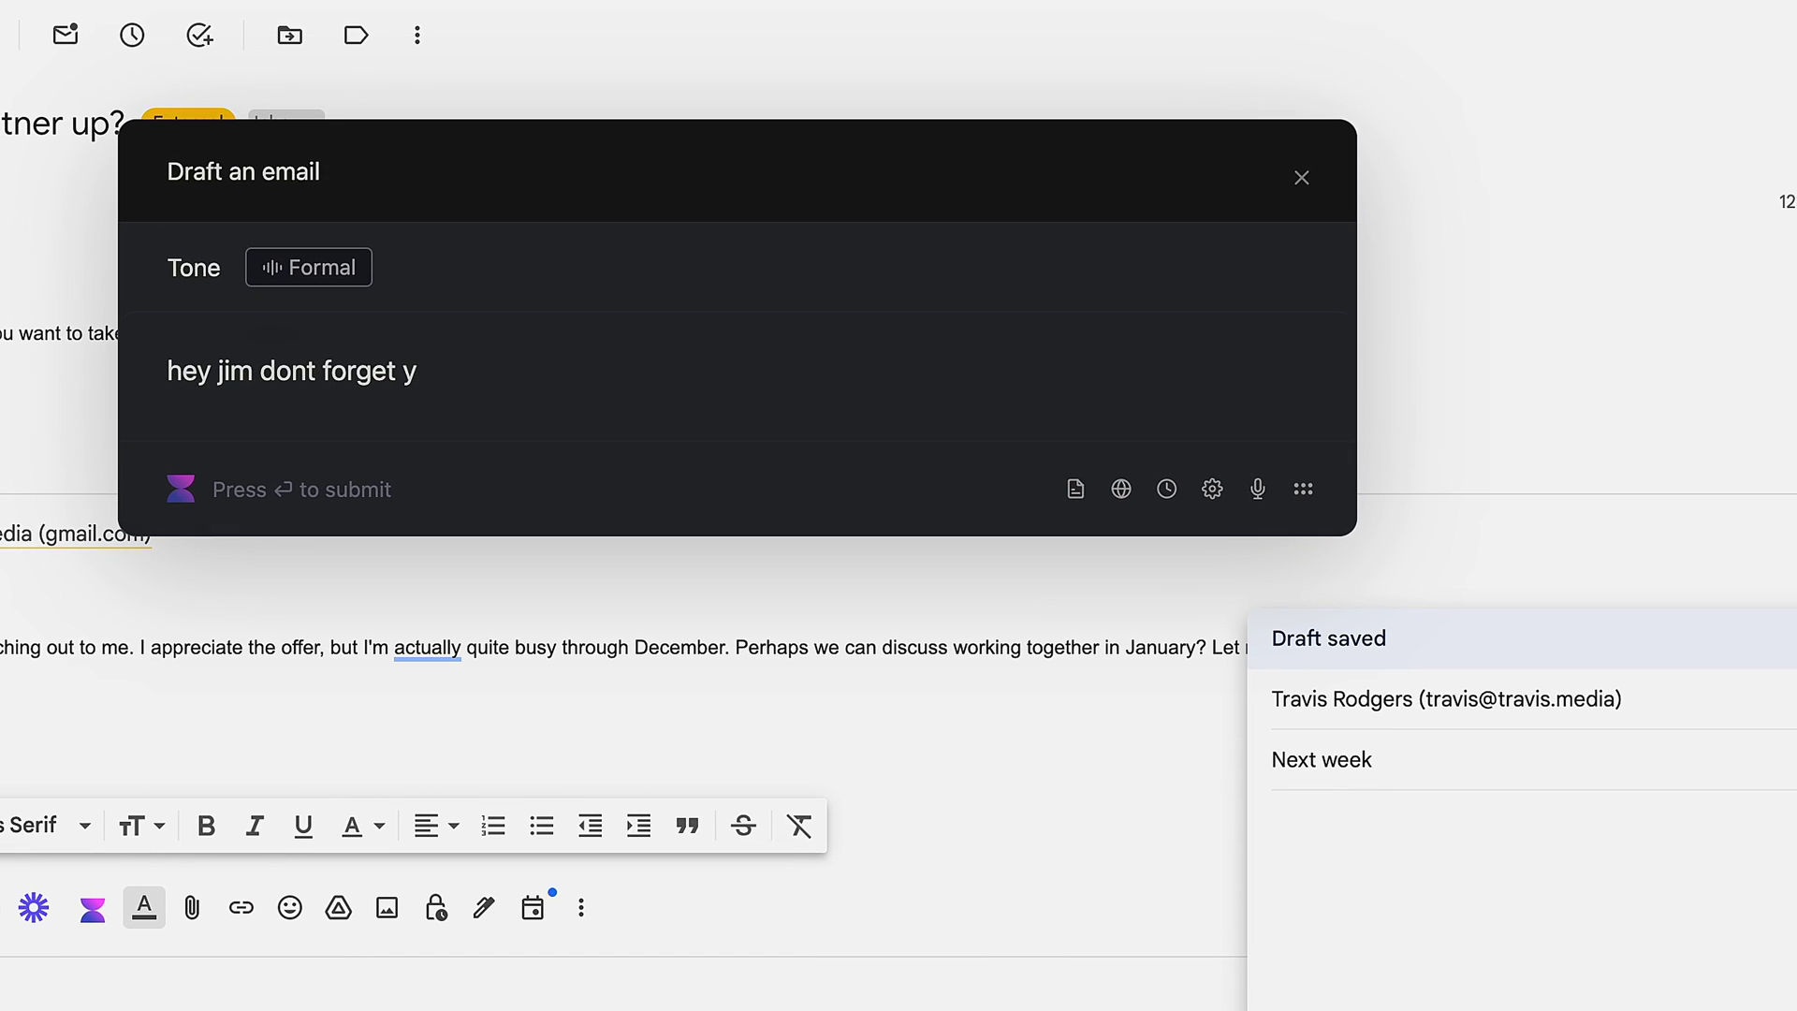
key(BackSpace)
text(to check that docume)
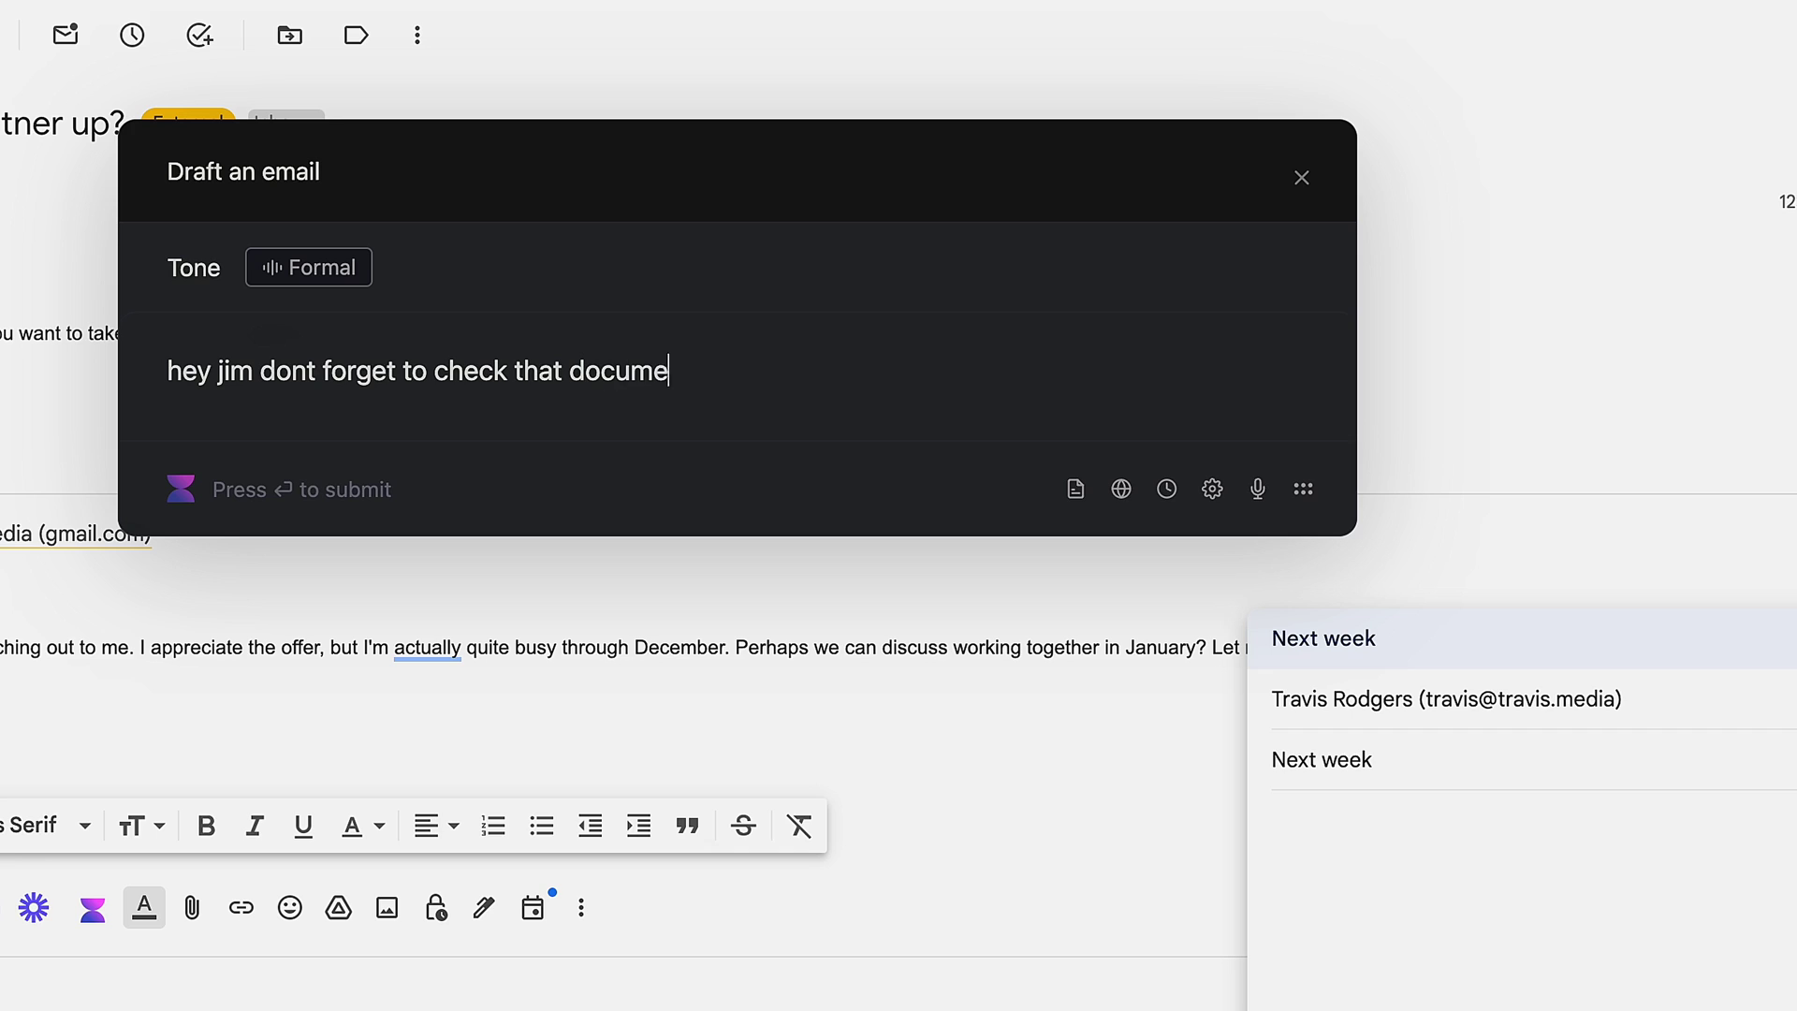
text(nt I sent you last )
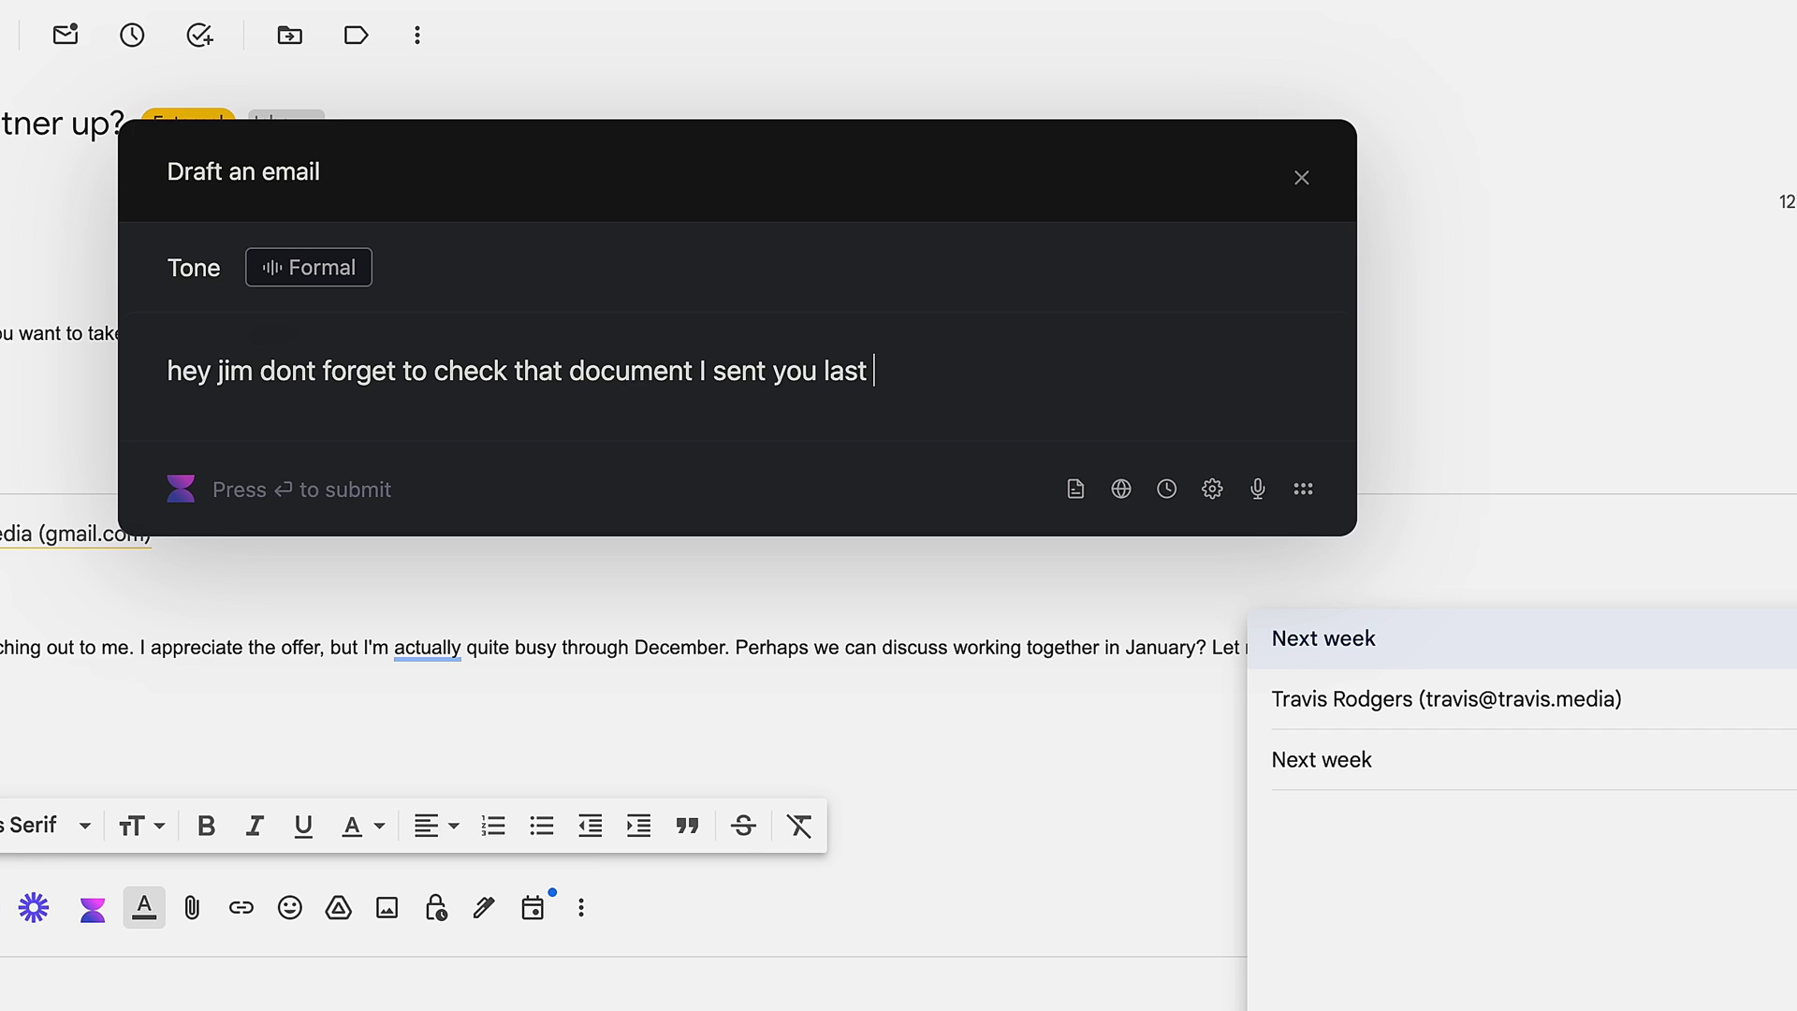
text(Friday and let me know you ropi)
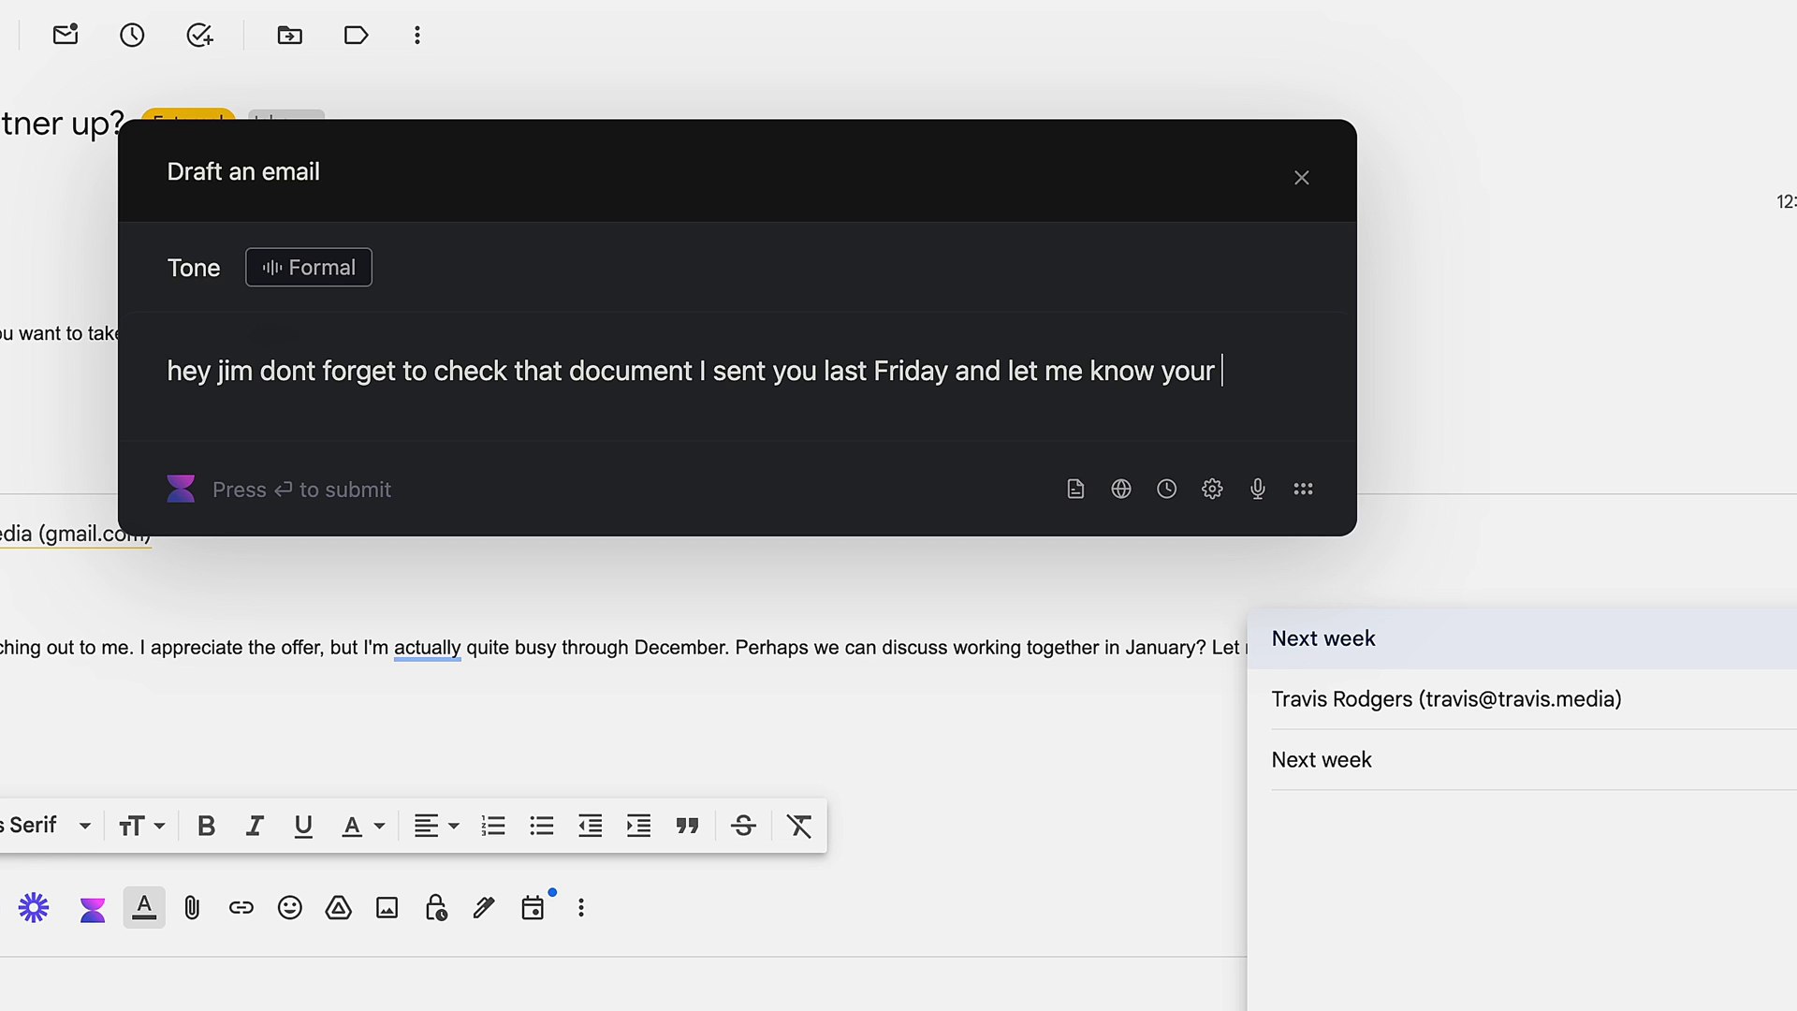
text(opinions)
key(Return)
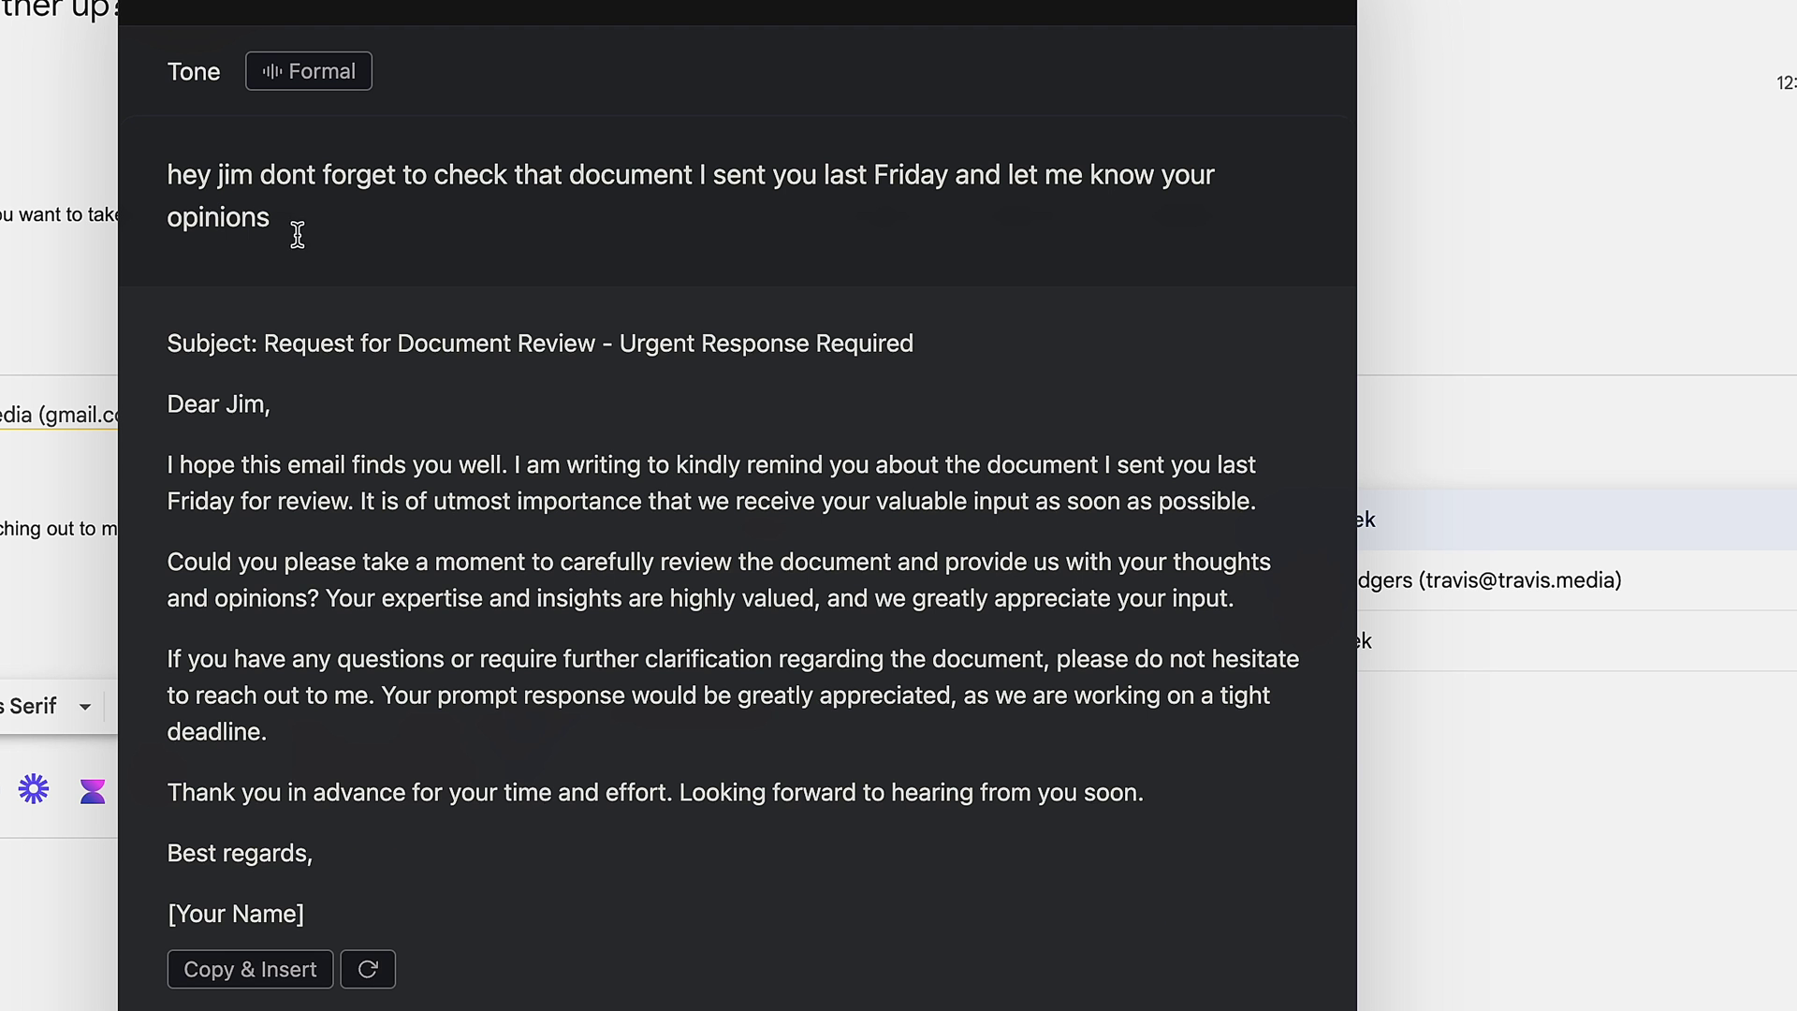
drag(297, 234, 120, 252)
drag(168, 344, 372, 973)
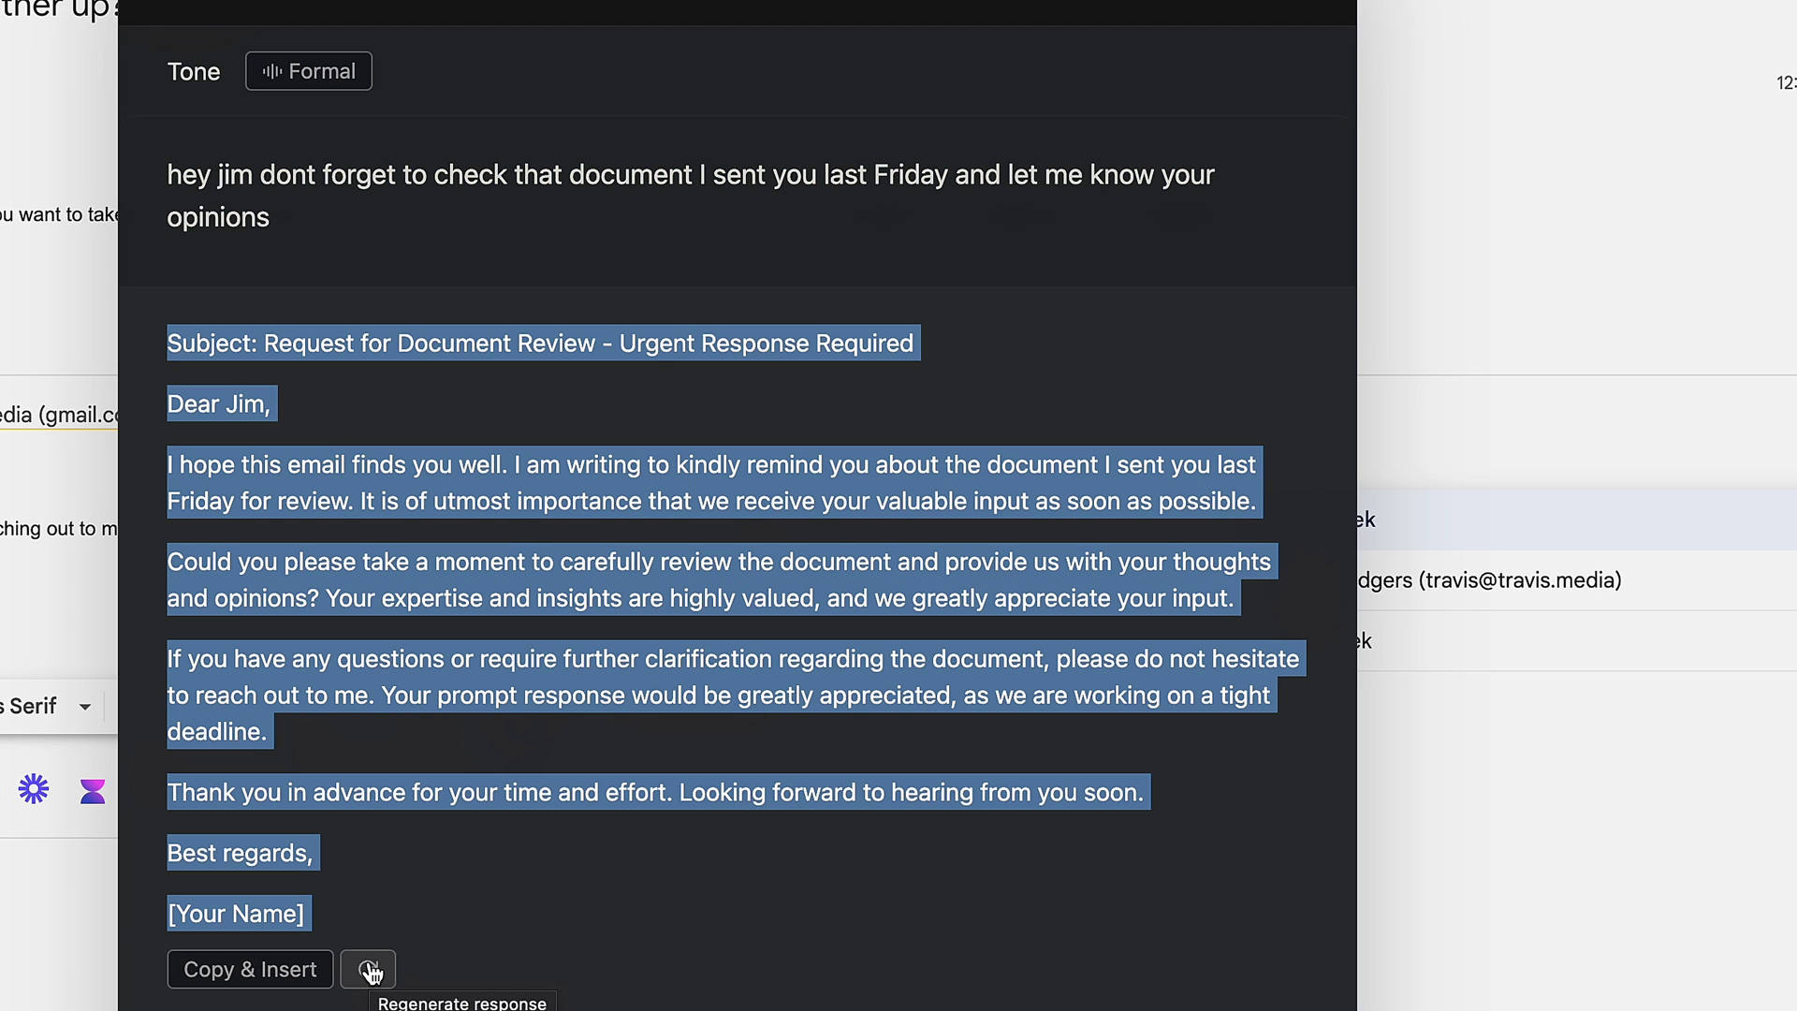
click(266, 970)
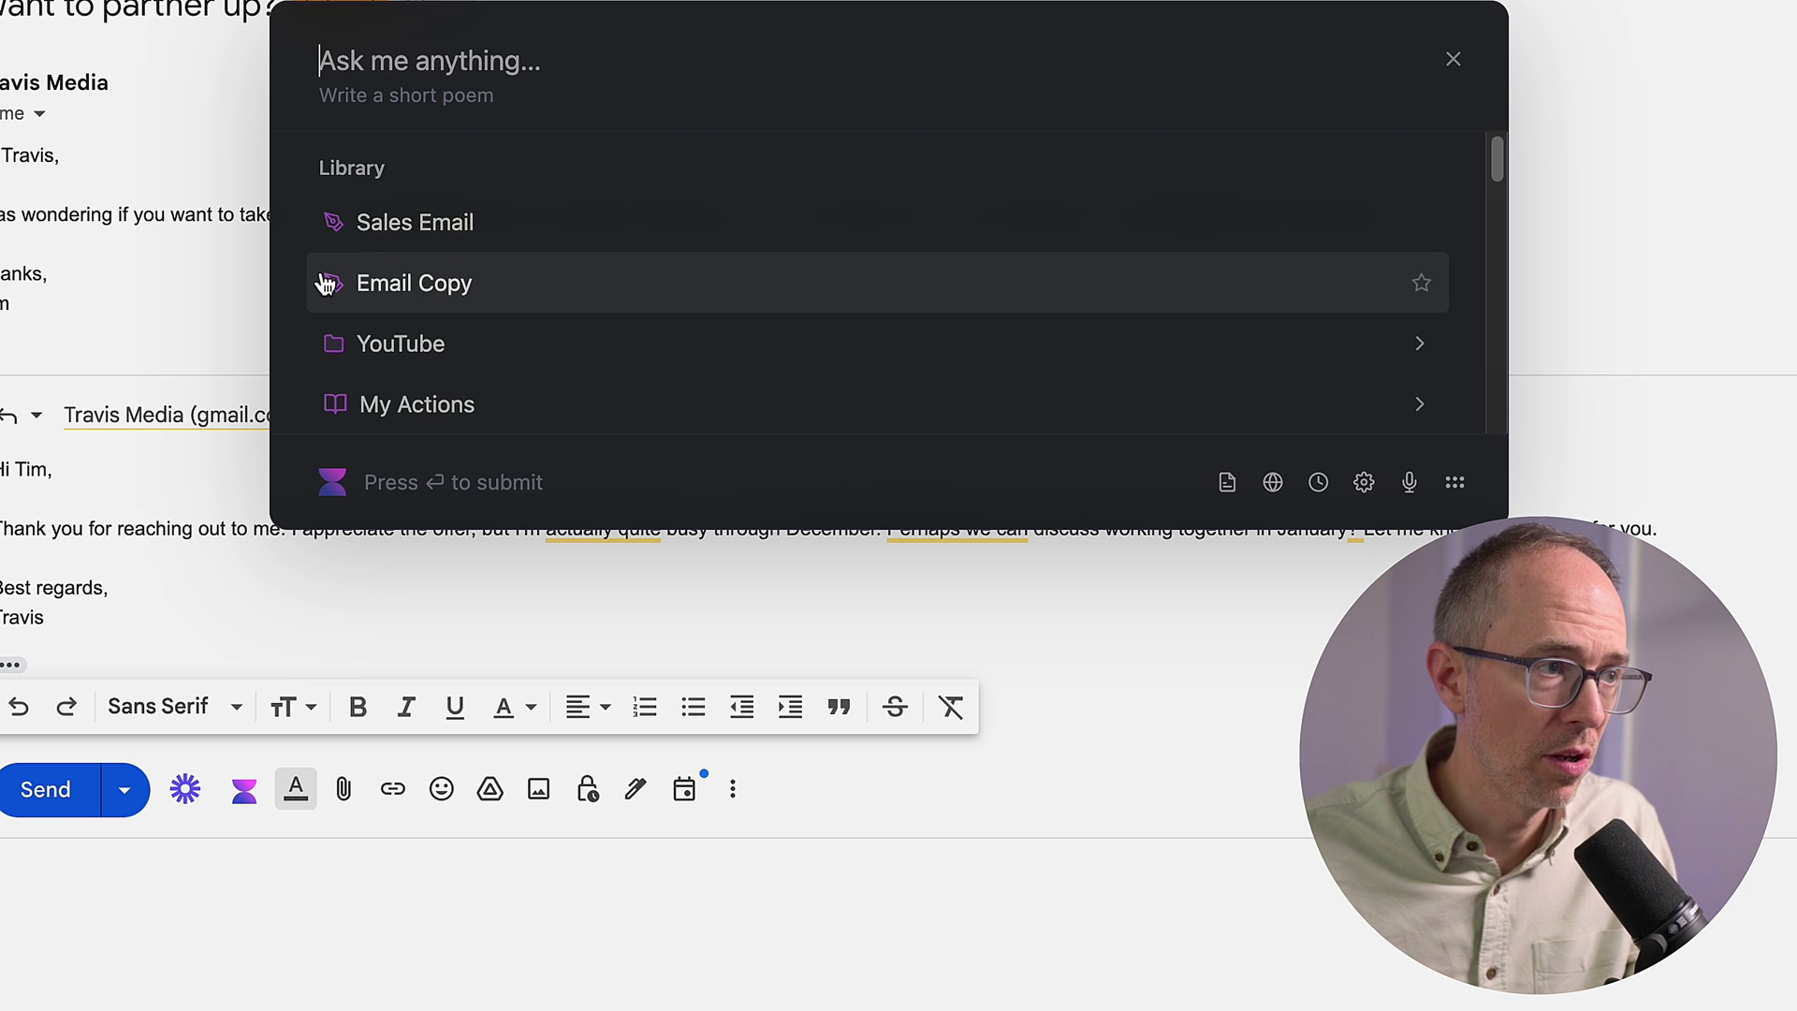
Step: Use Schedule Calendar Event with 'Dentist appointment November 29 at 3pm' and review the event description
scroll(502, 261, down, 10)
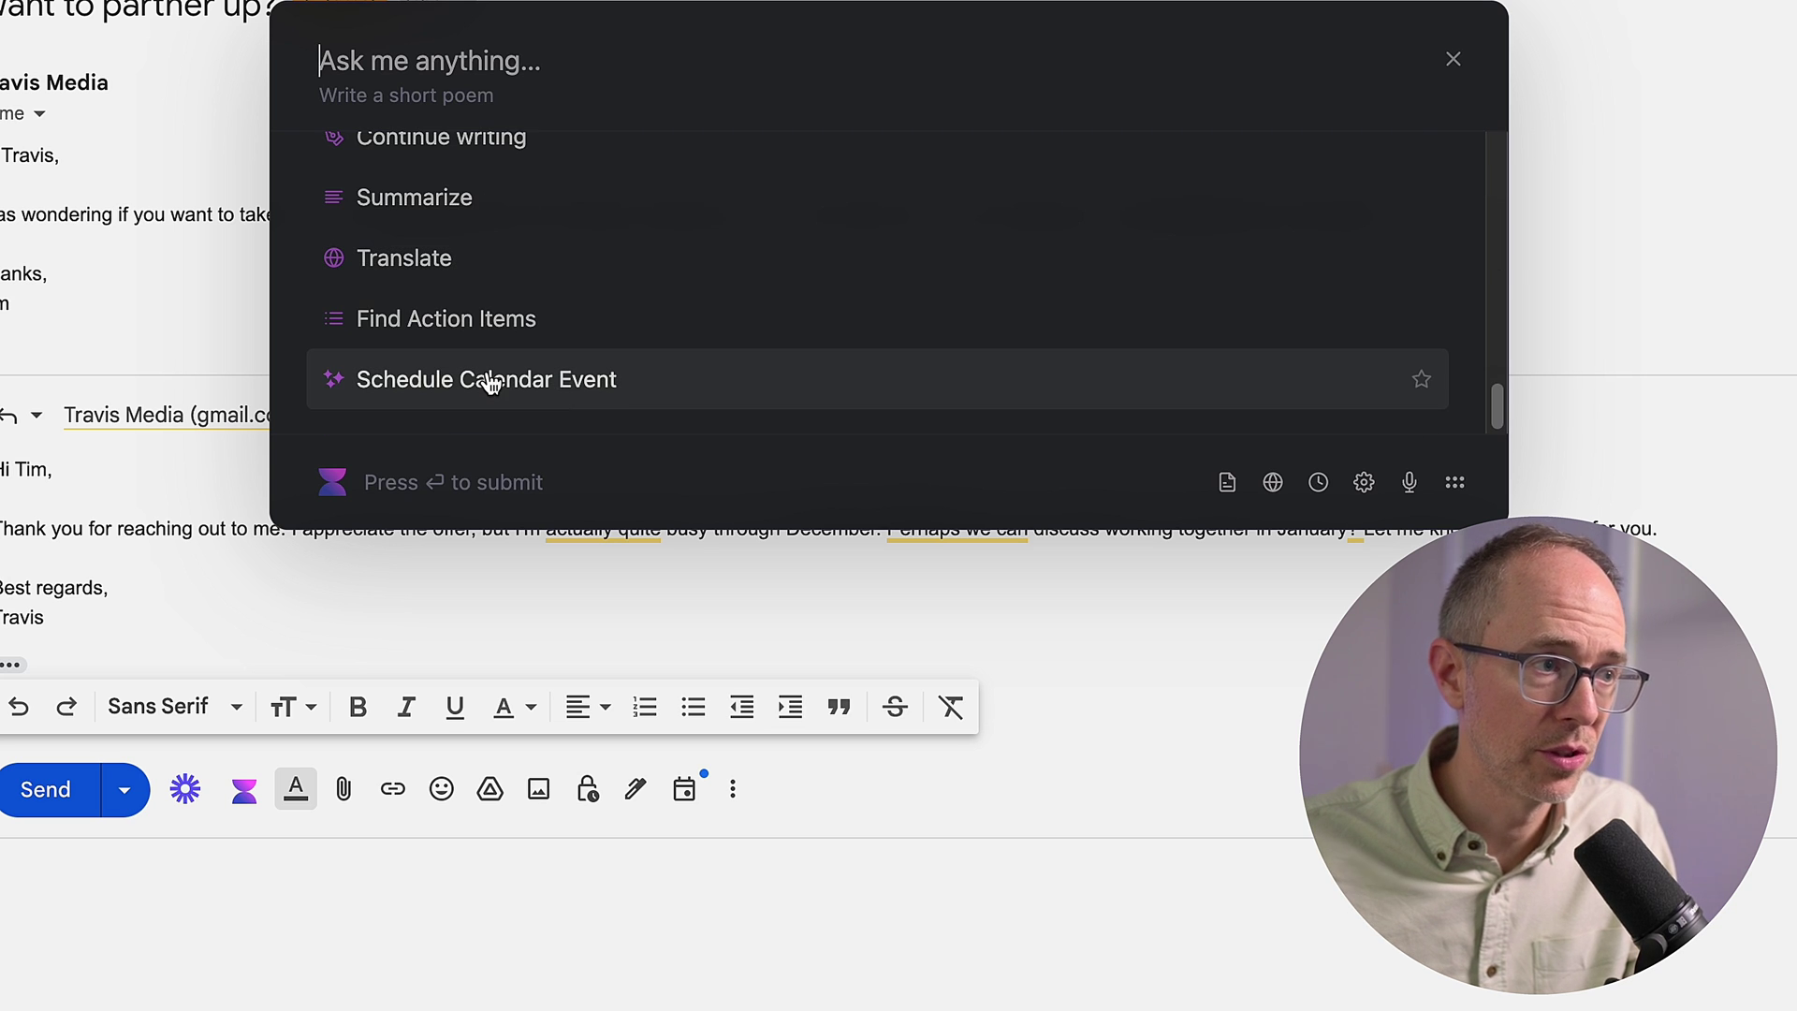
click(489, 382)
text(Dent)
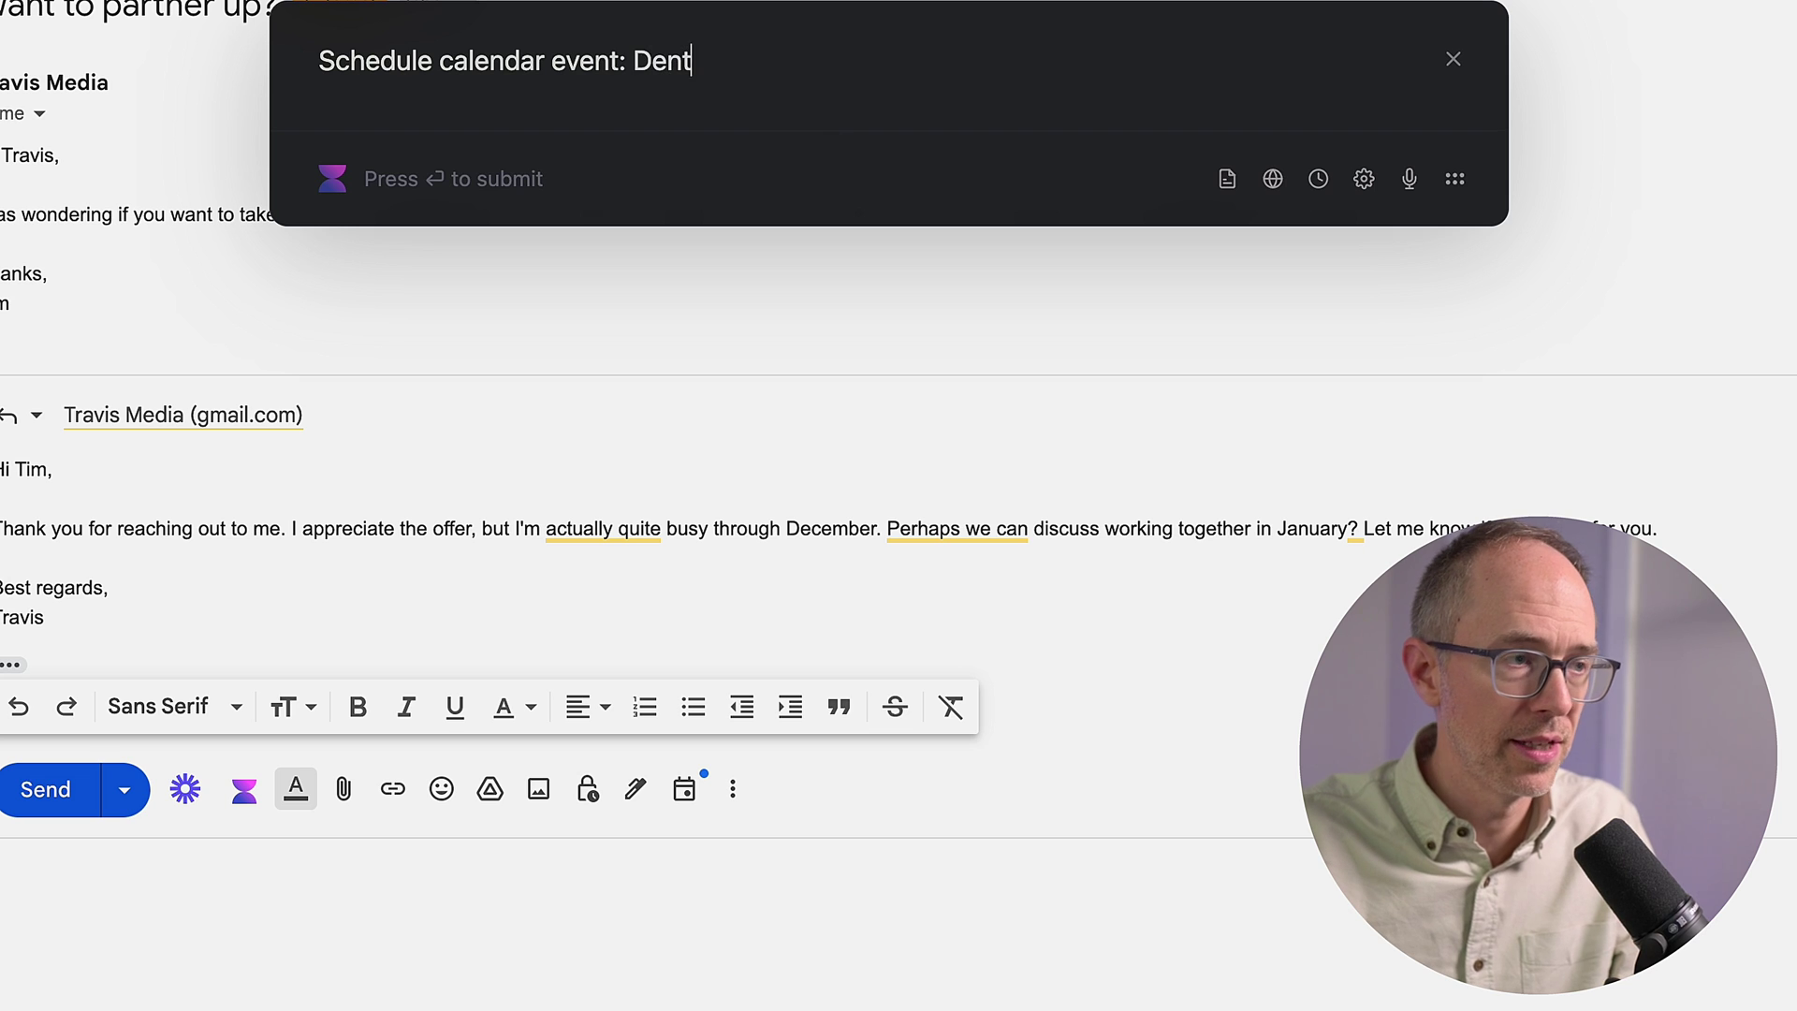
text(ist appointment)
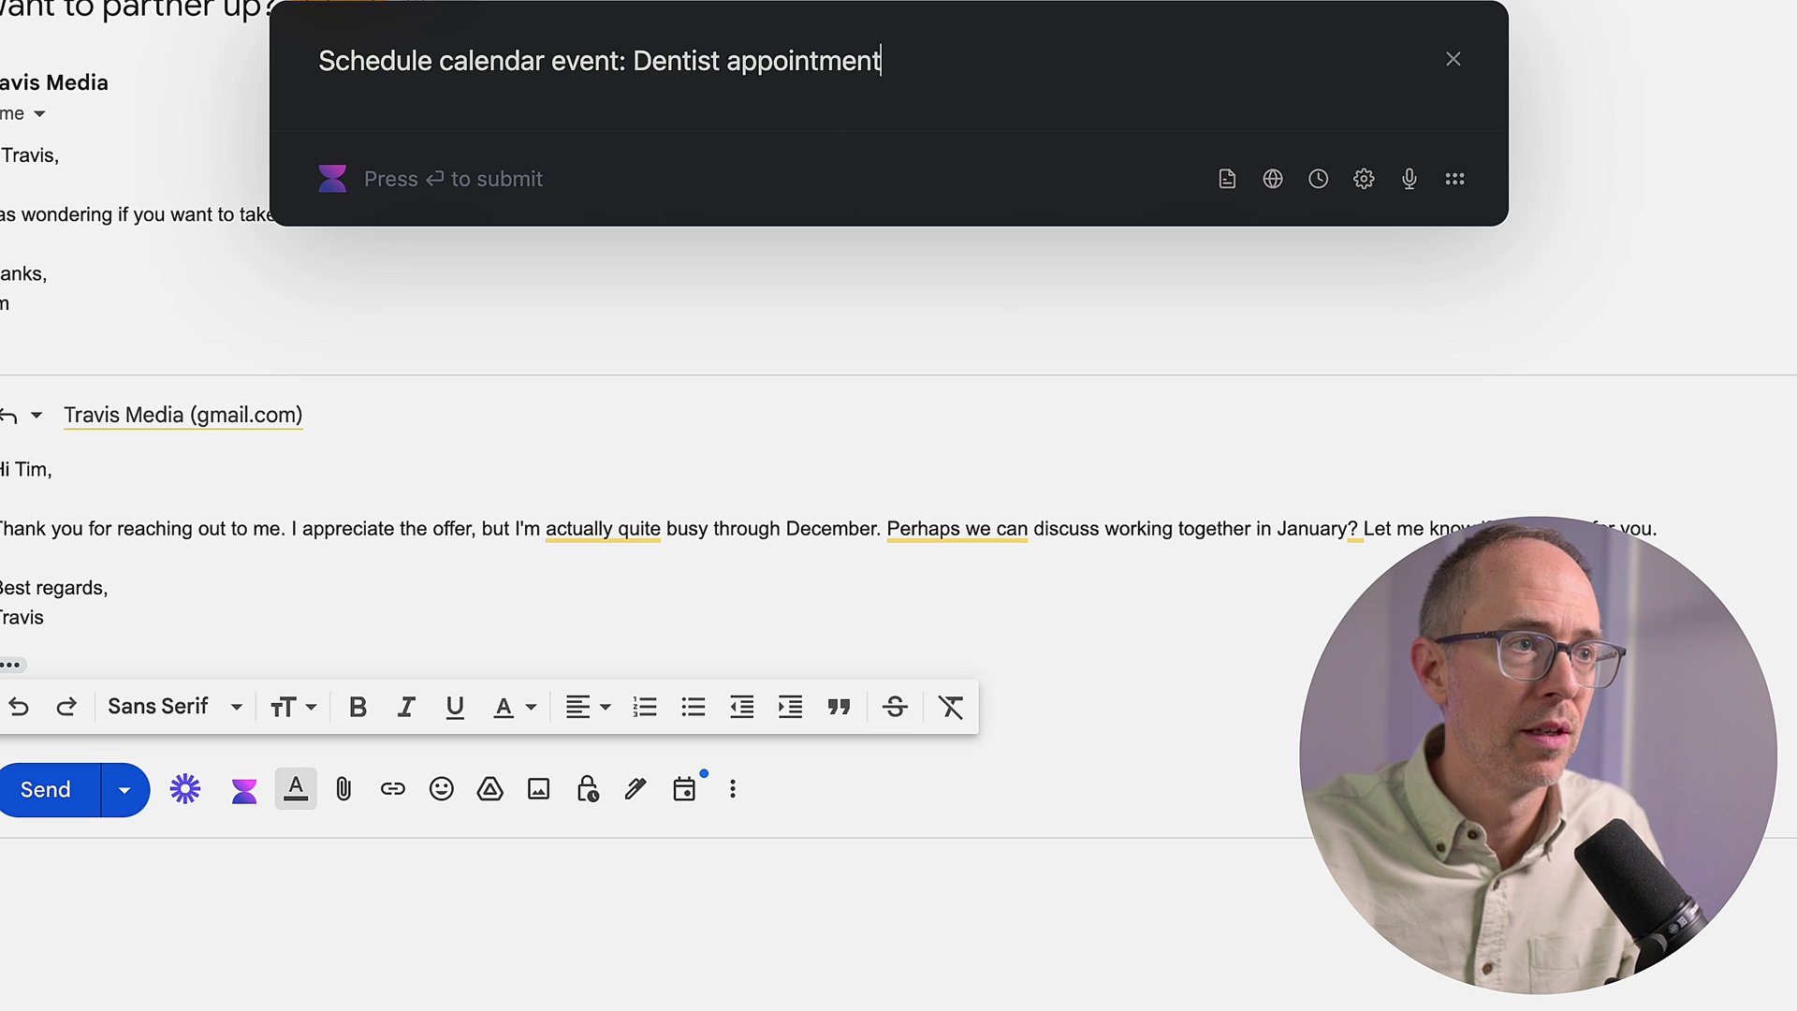
text( November 29 )
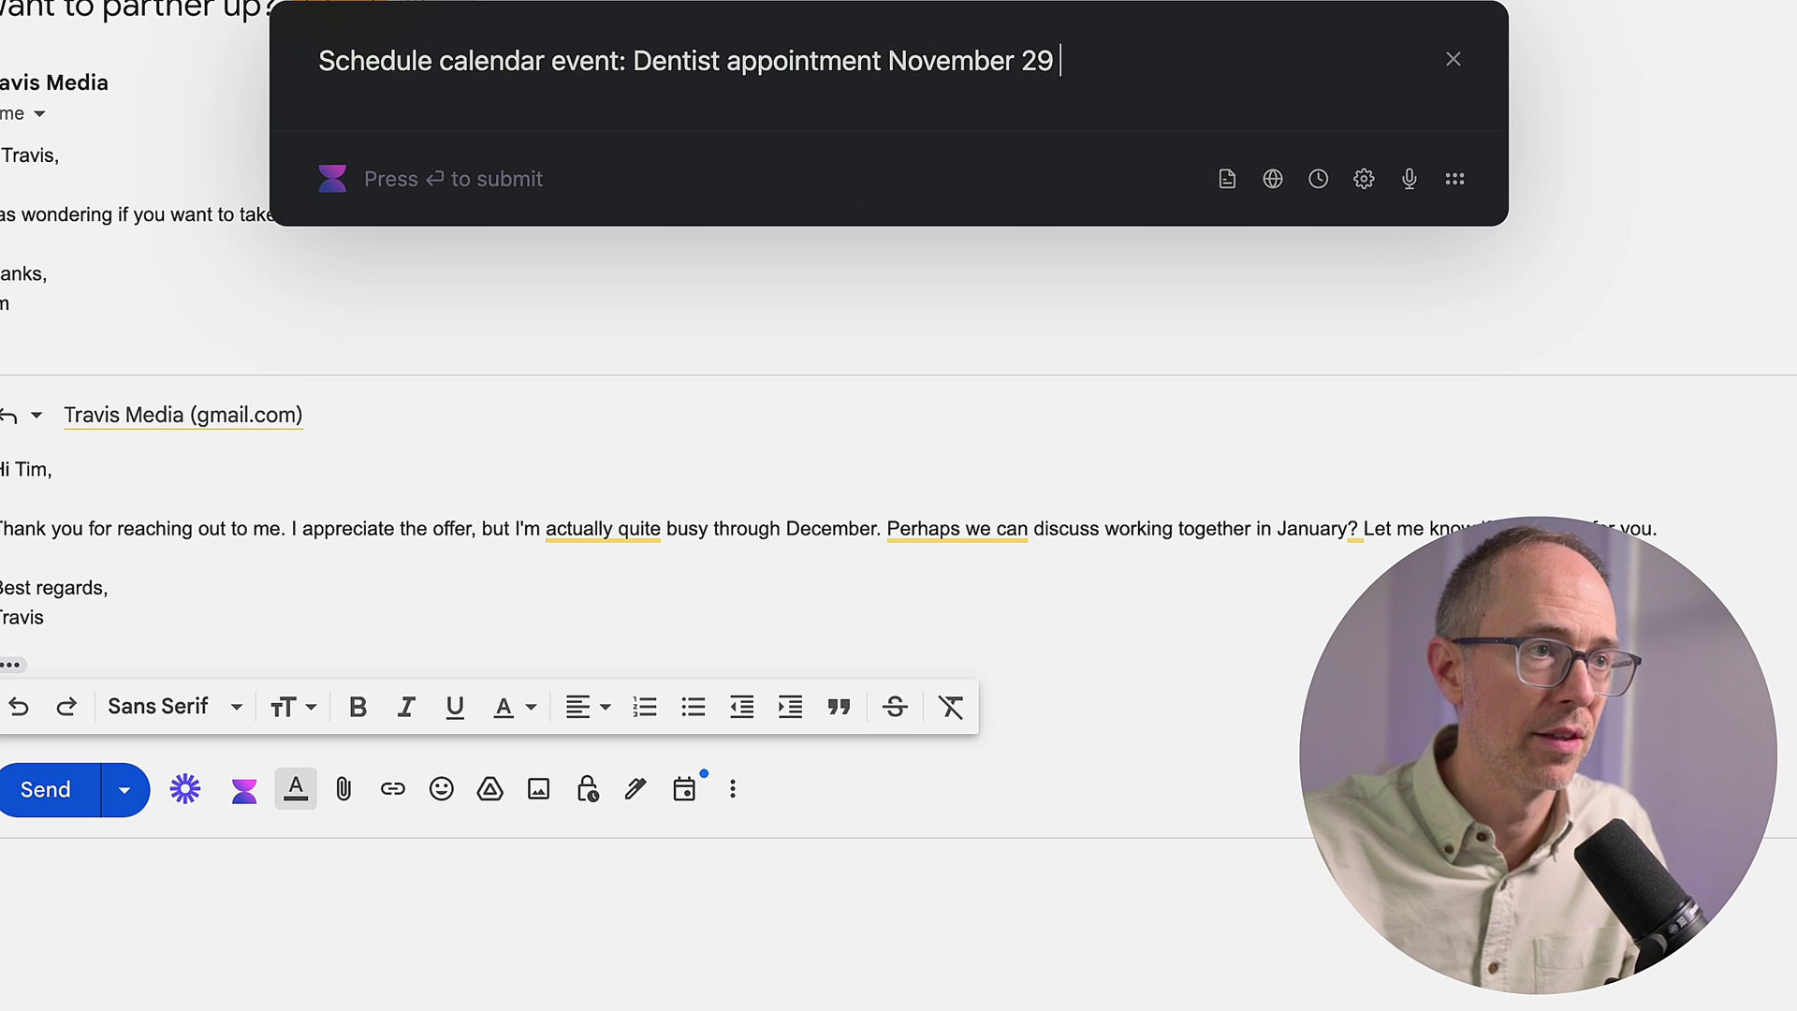
text(at 3pm)
key(Return)
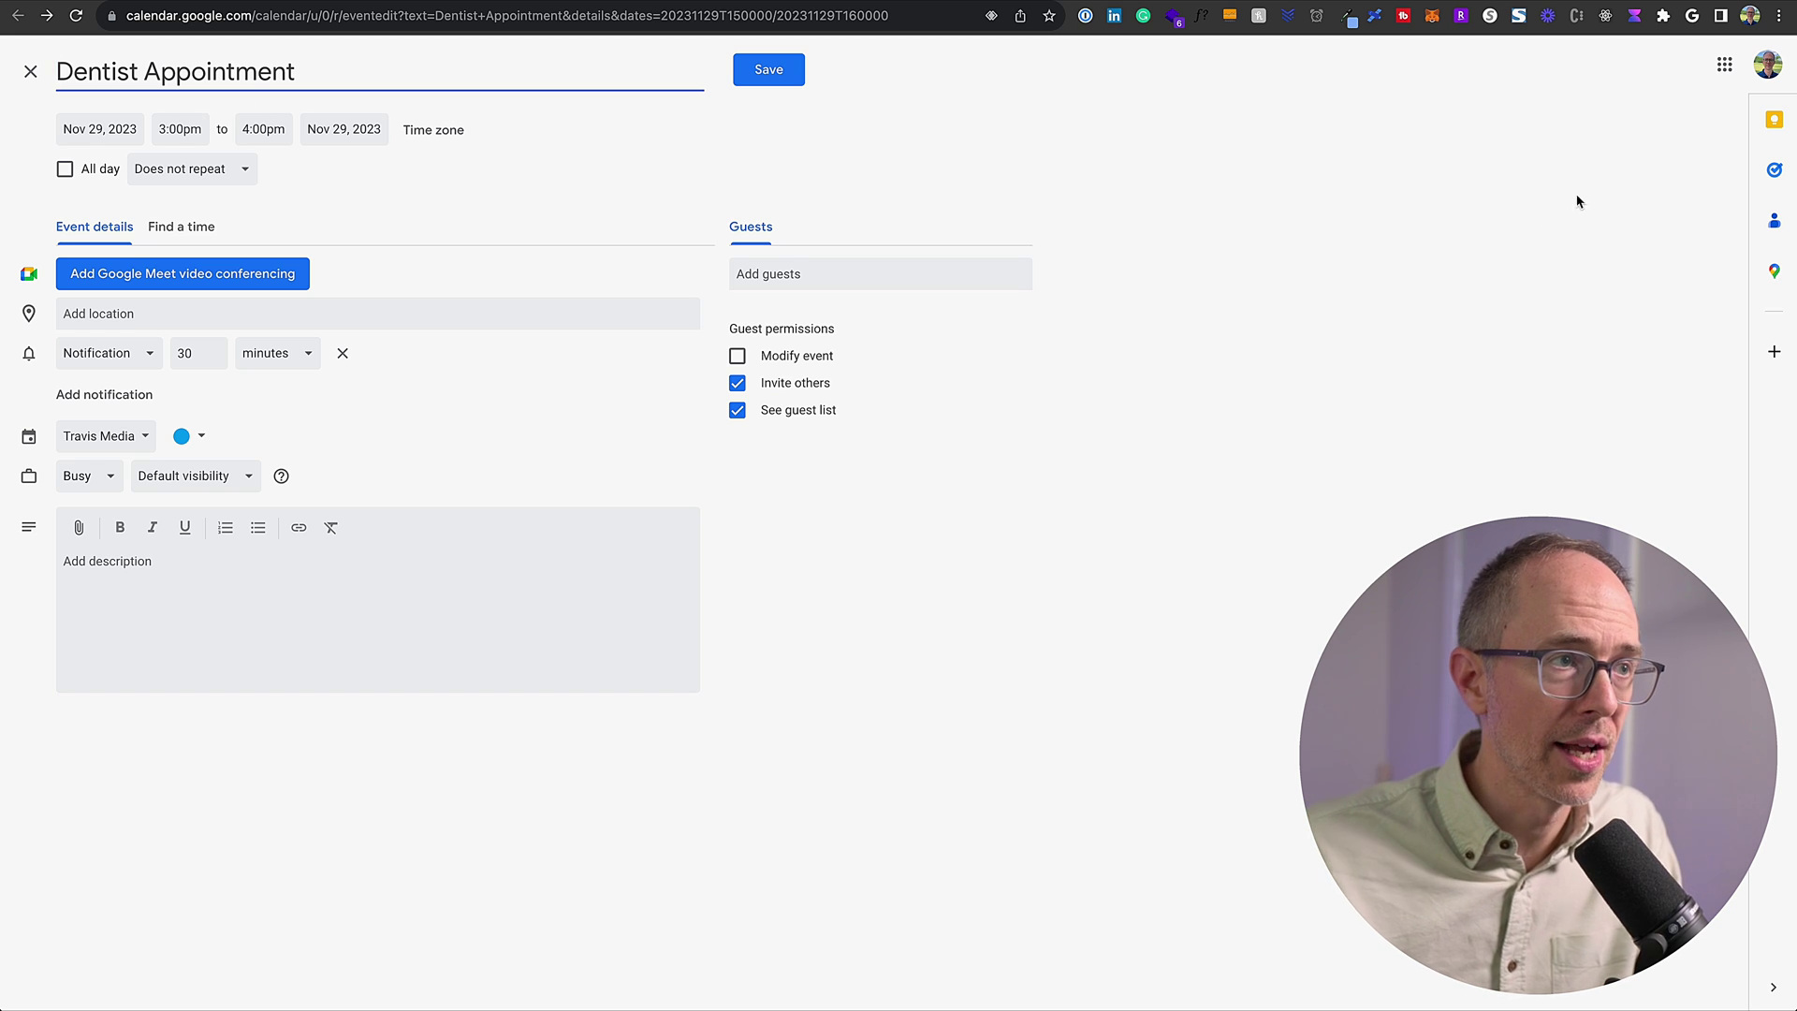
click(348, 597)
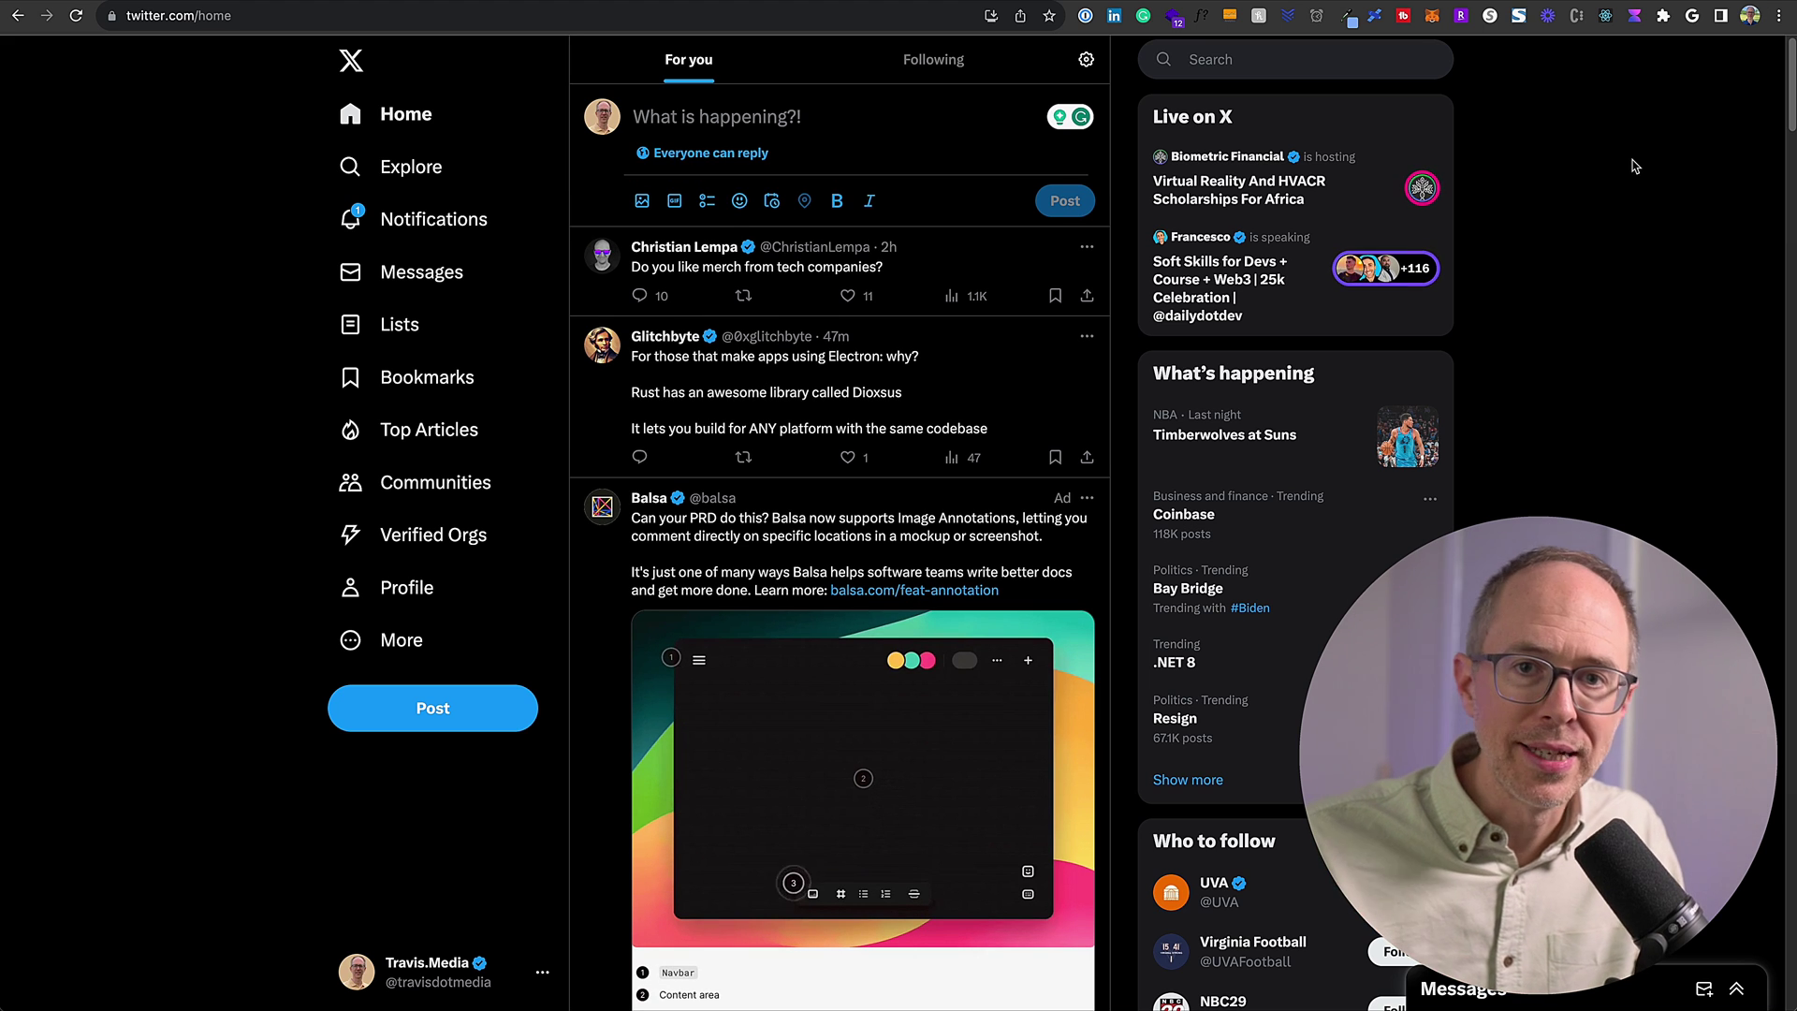
Step: Use the Twitter Thread prompt to request a thread on why Golang is such a popular programming language
key(super+j)
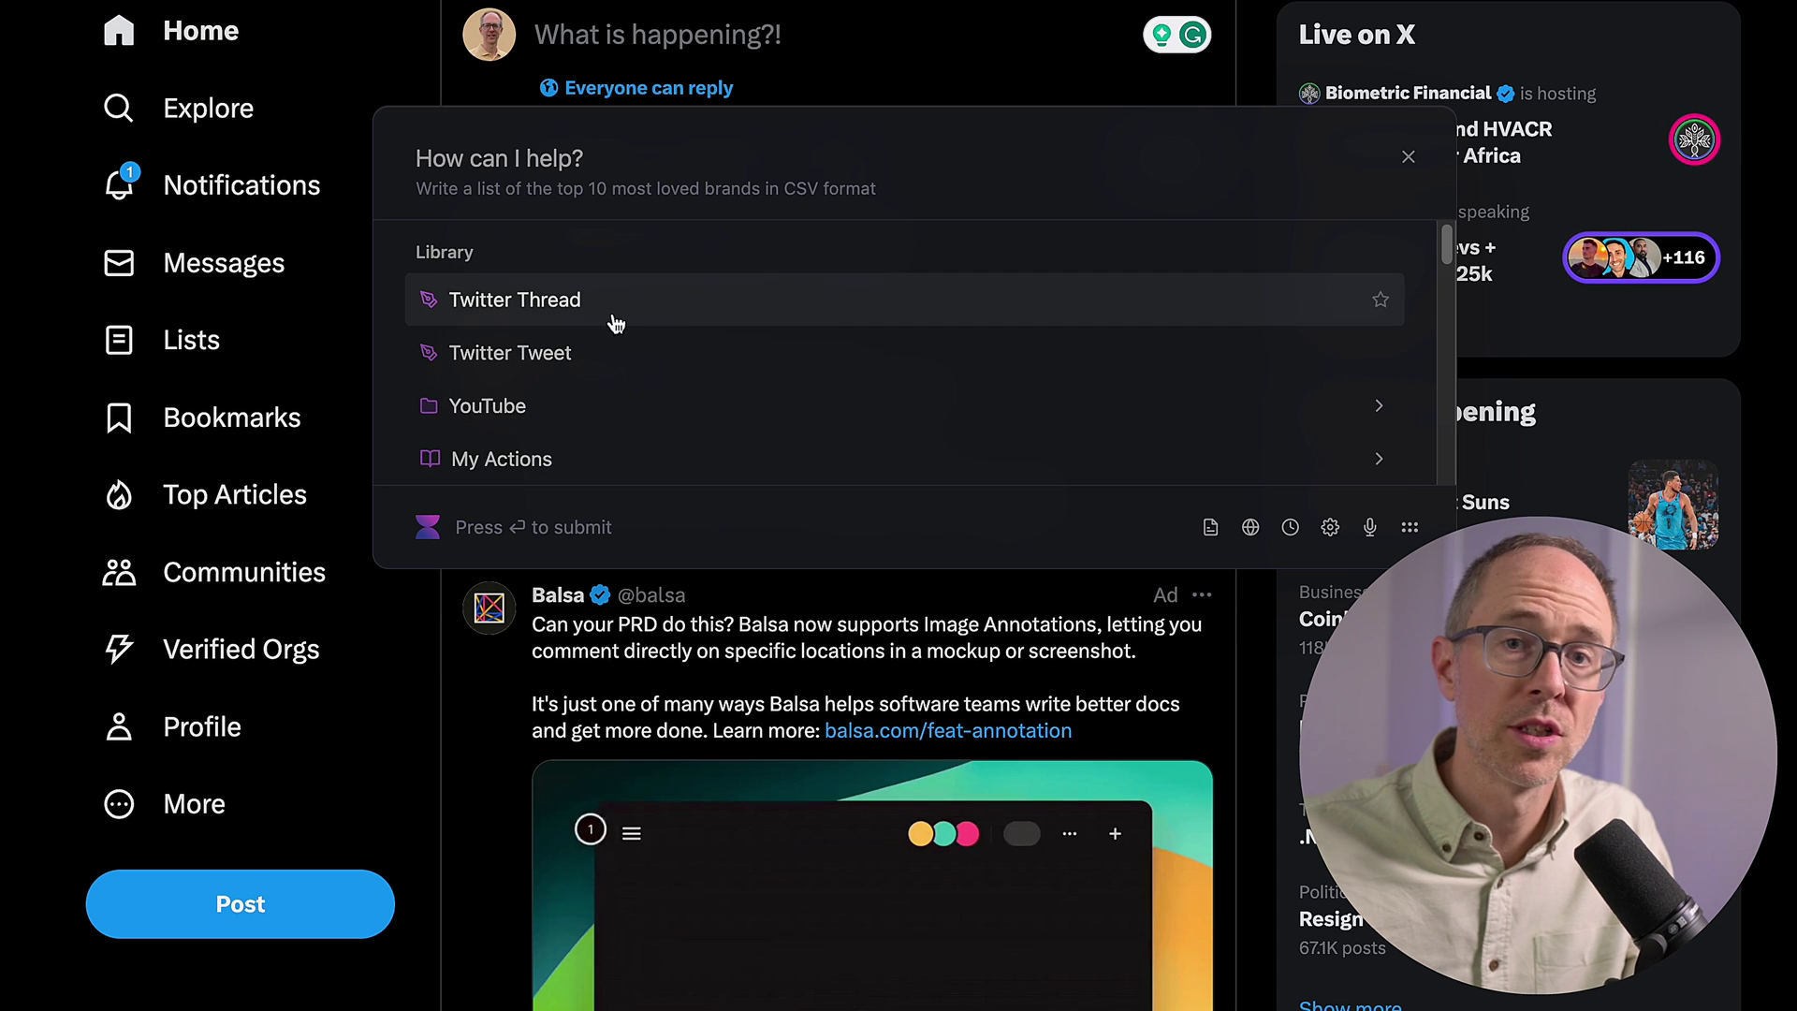
click(545, 300)
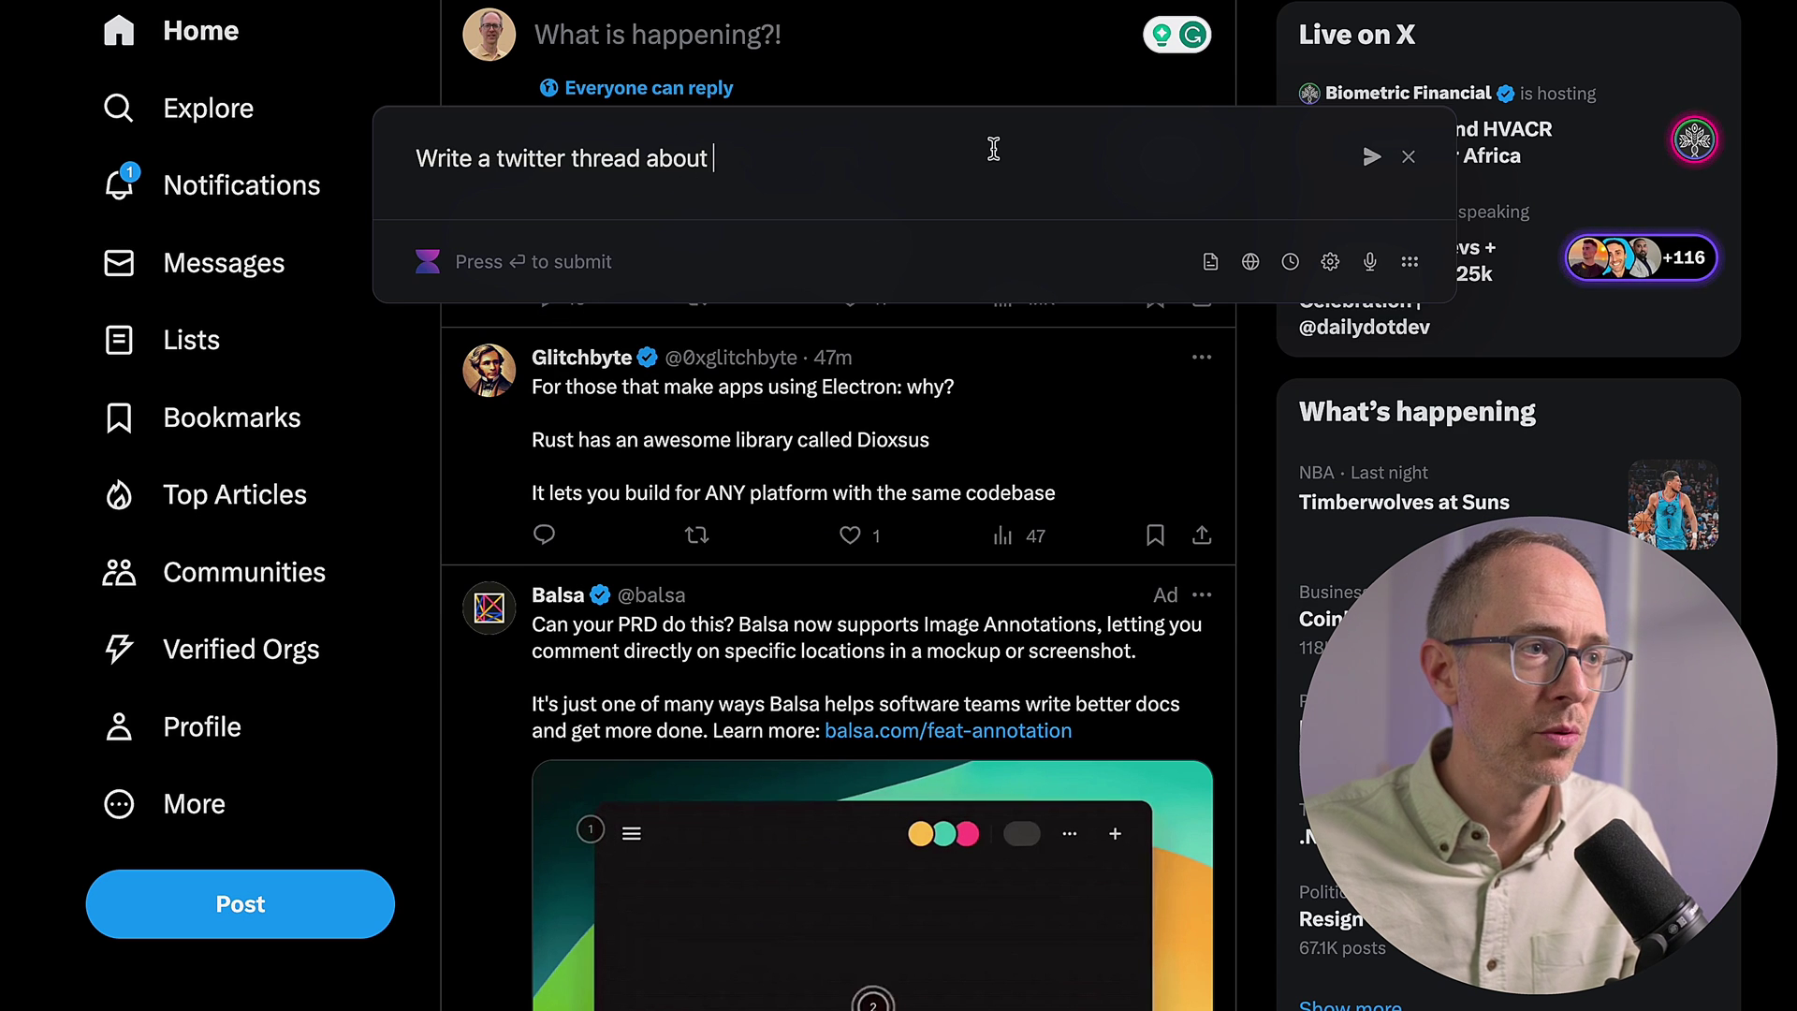
text(why gol)
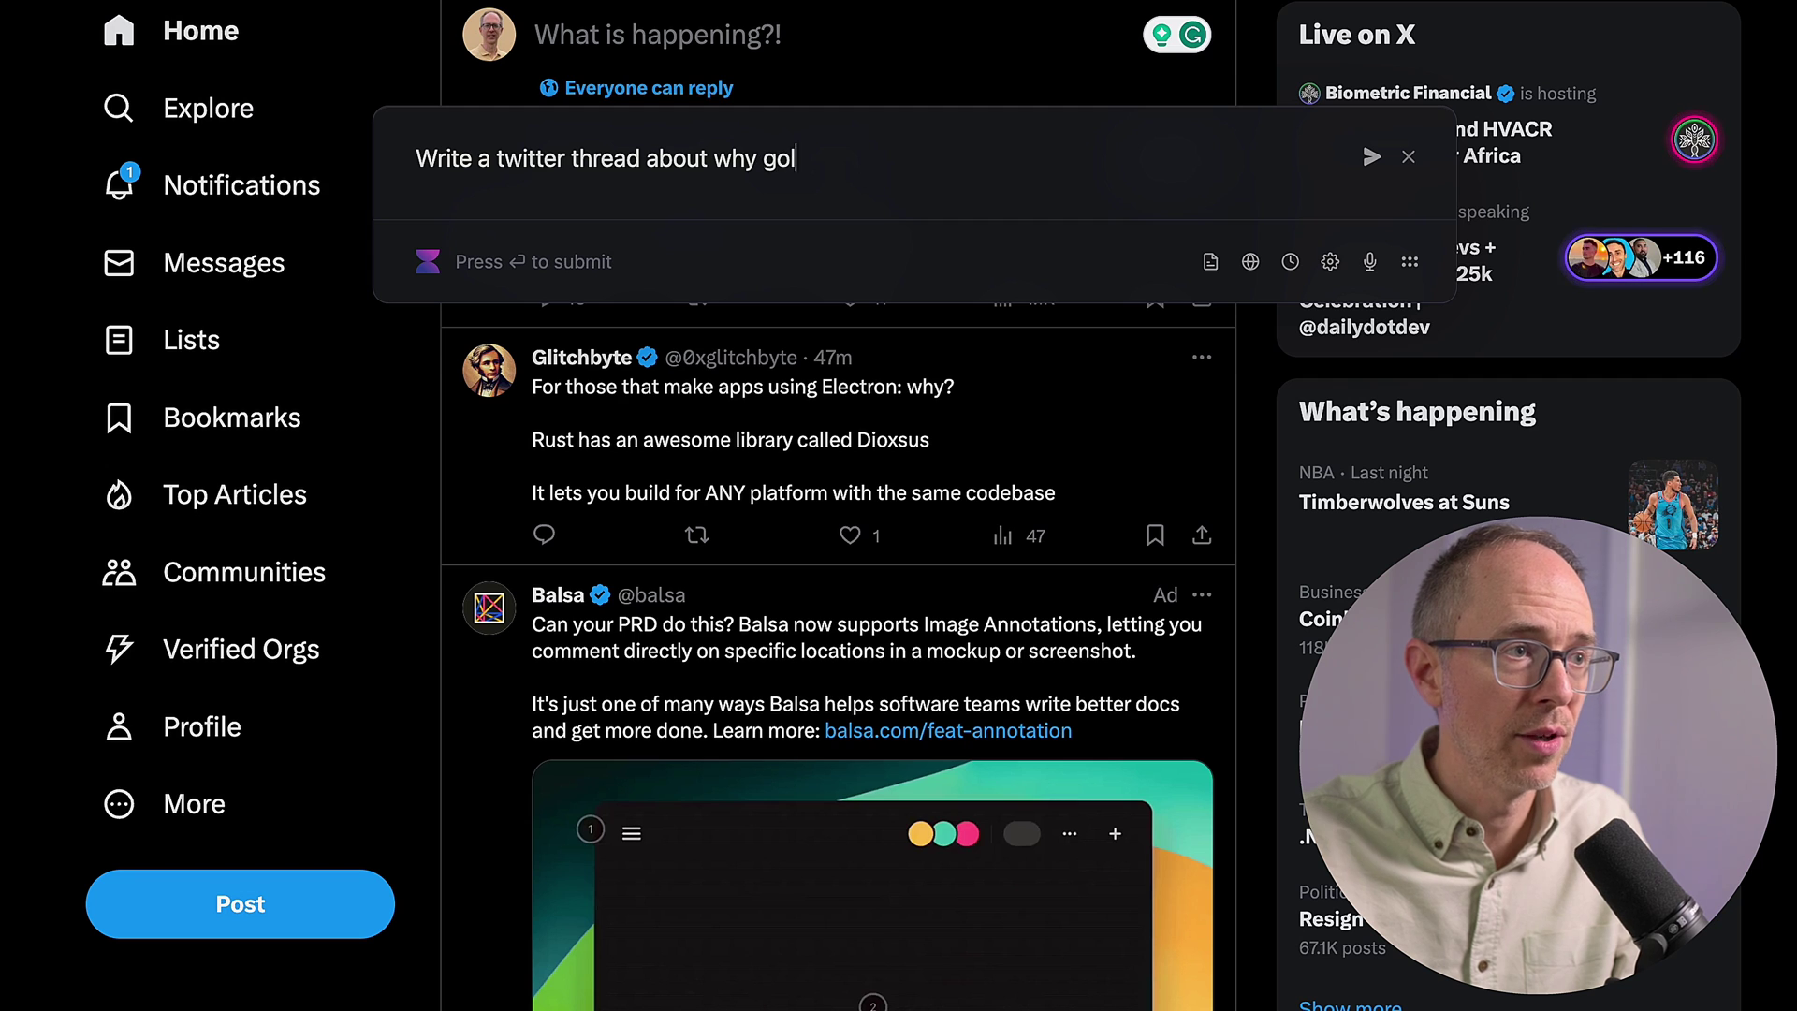
text(ang is such a pop)
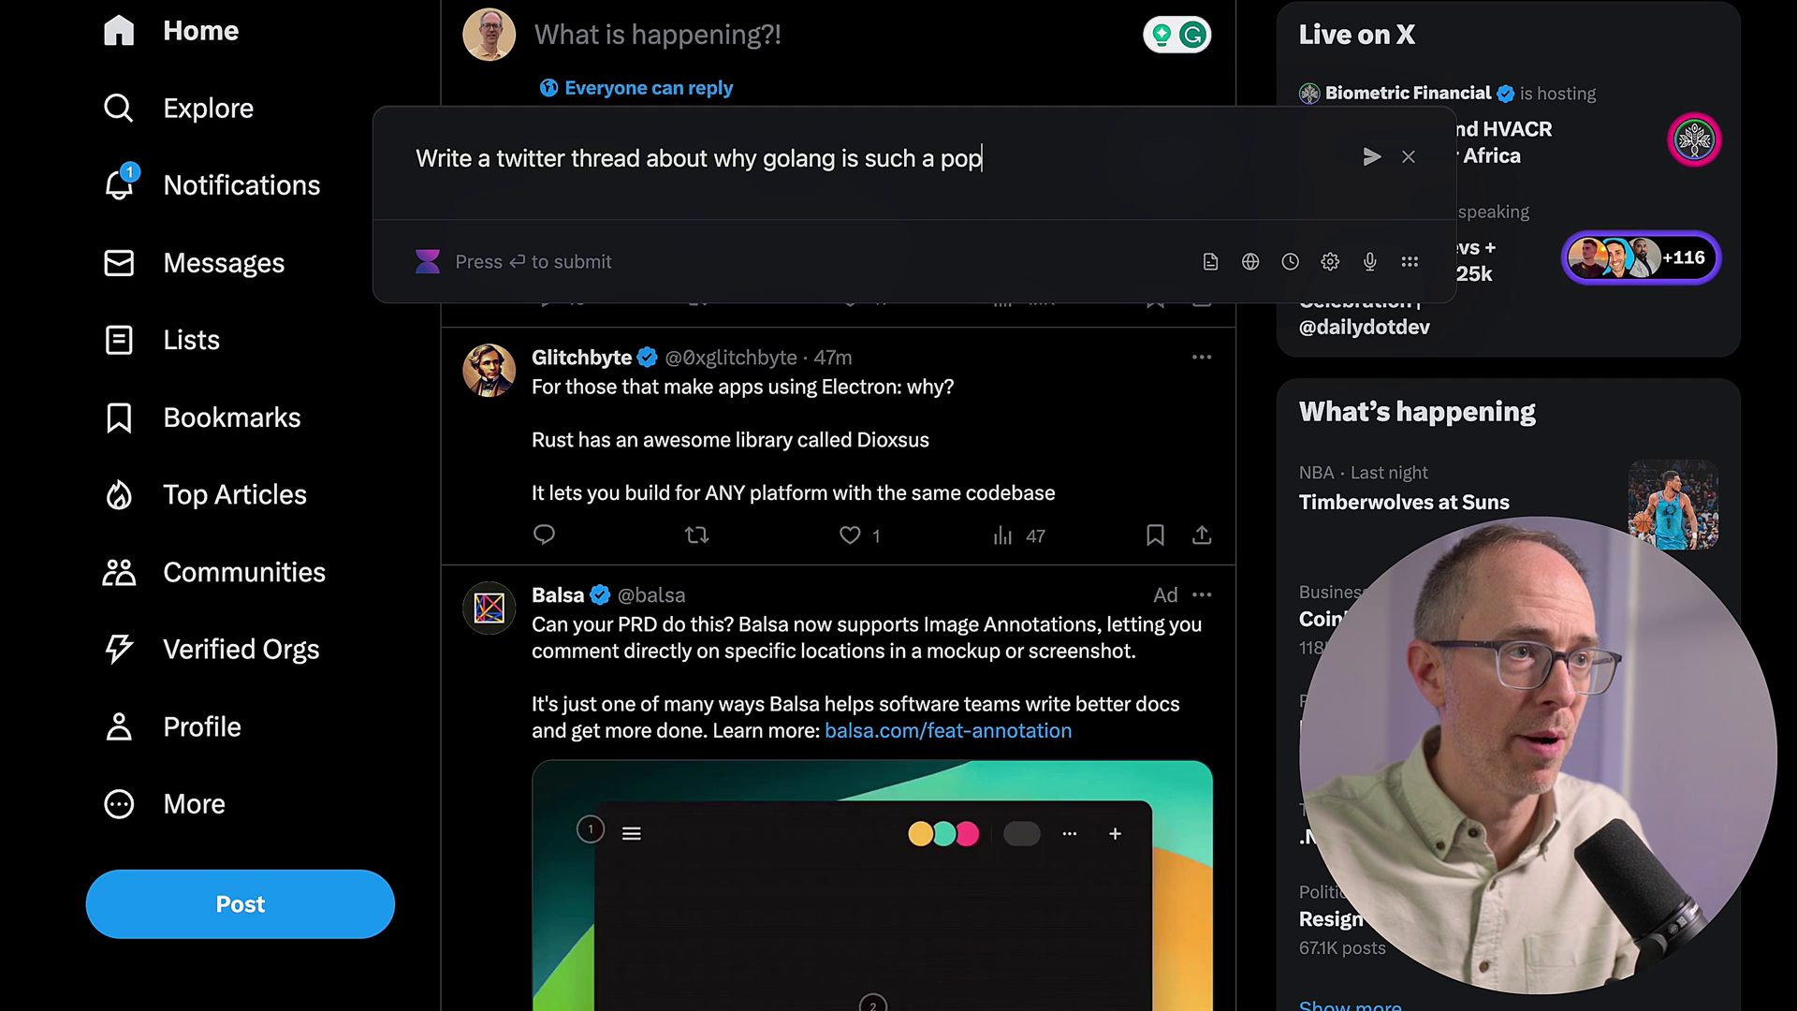
text(ular programming)
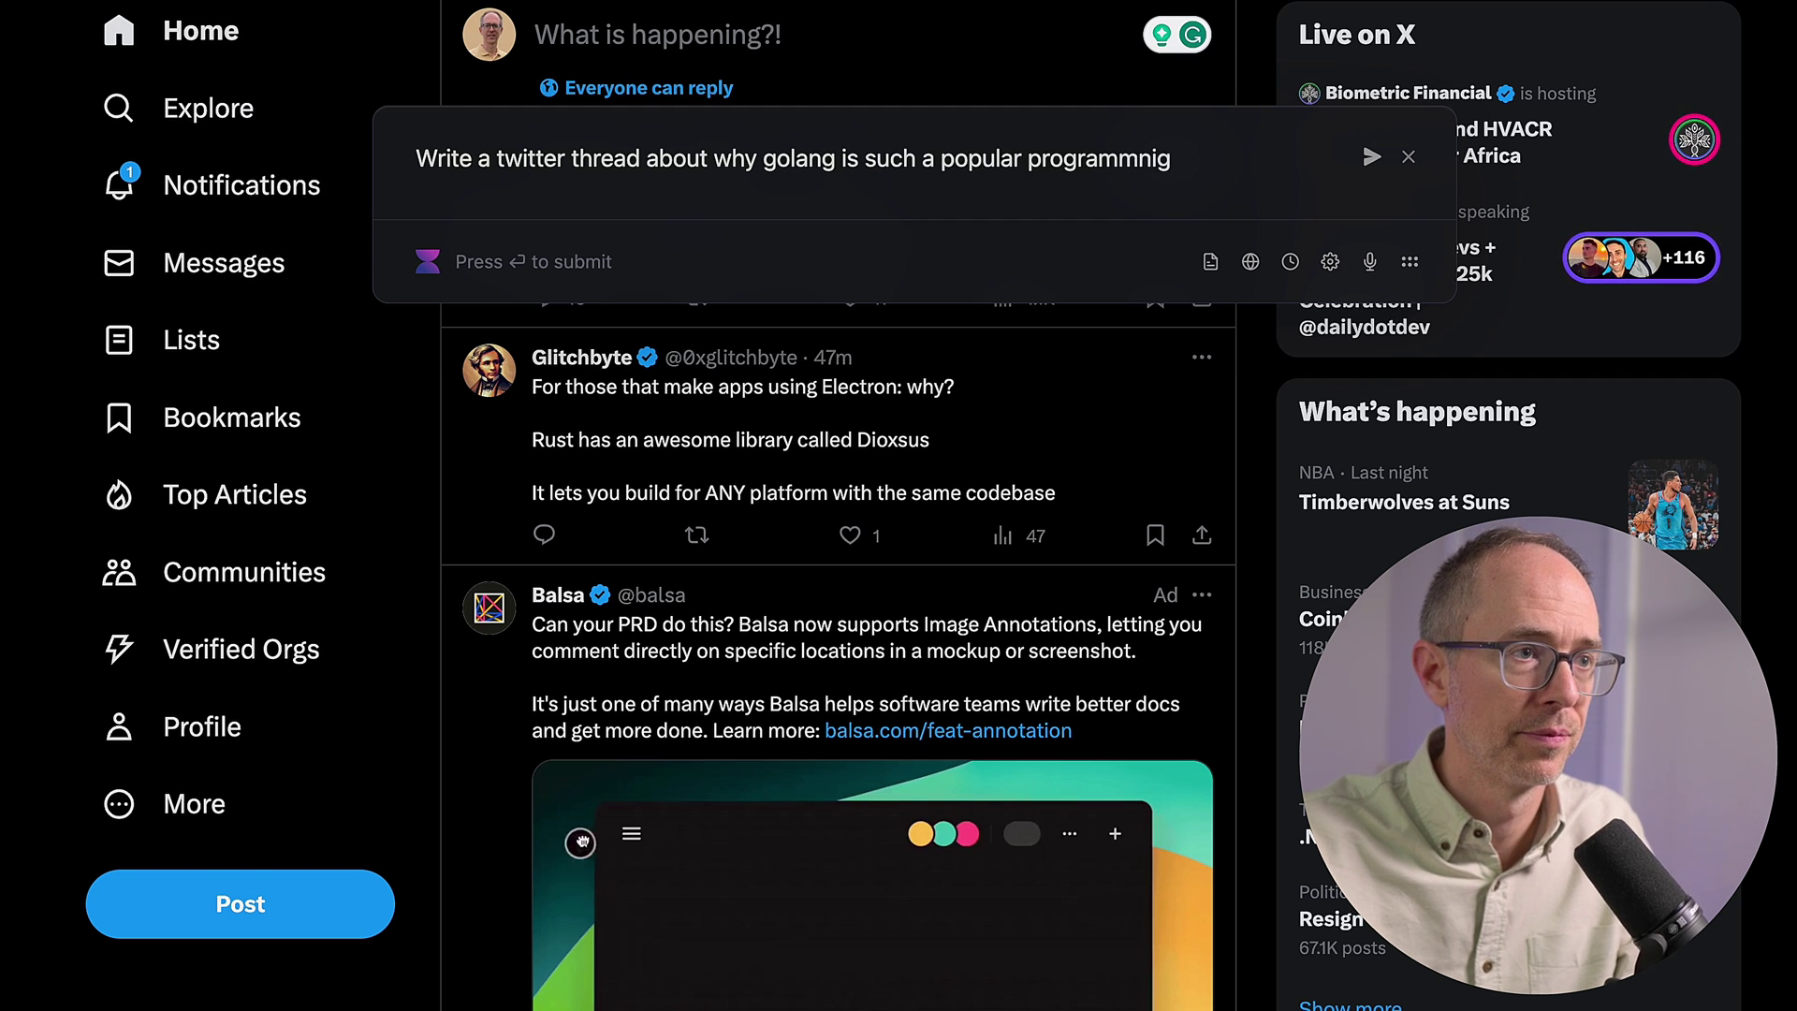
key(BackSpace)
key(BackSpace)
text(ing language)
key(Return)
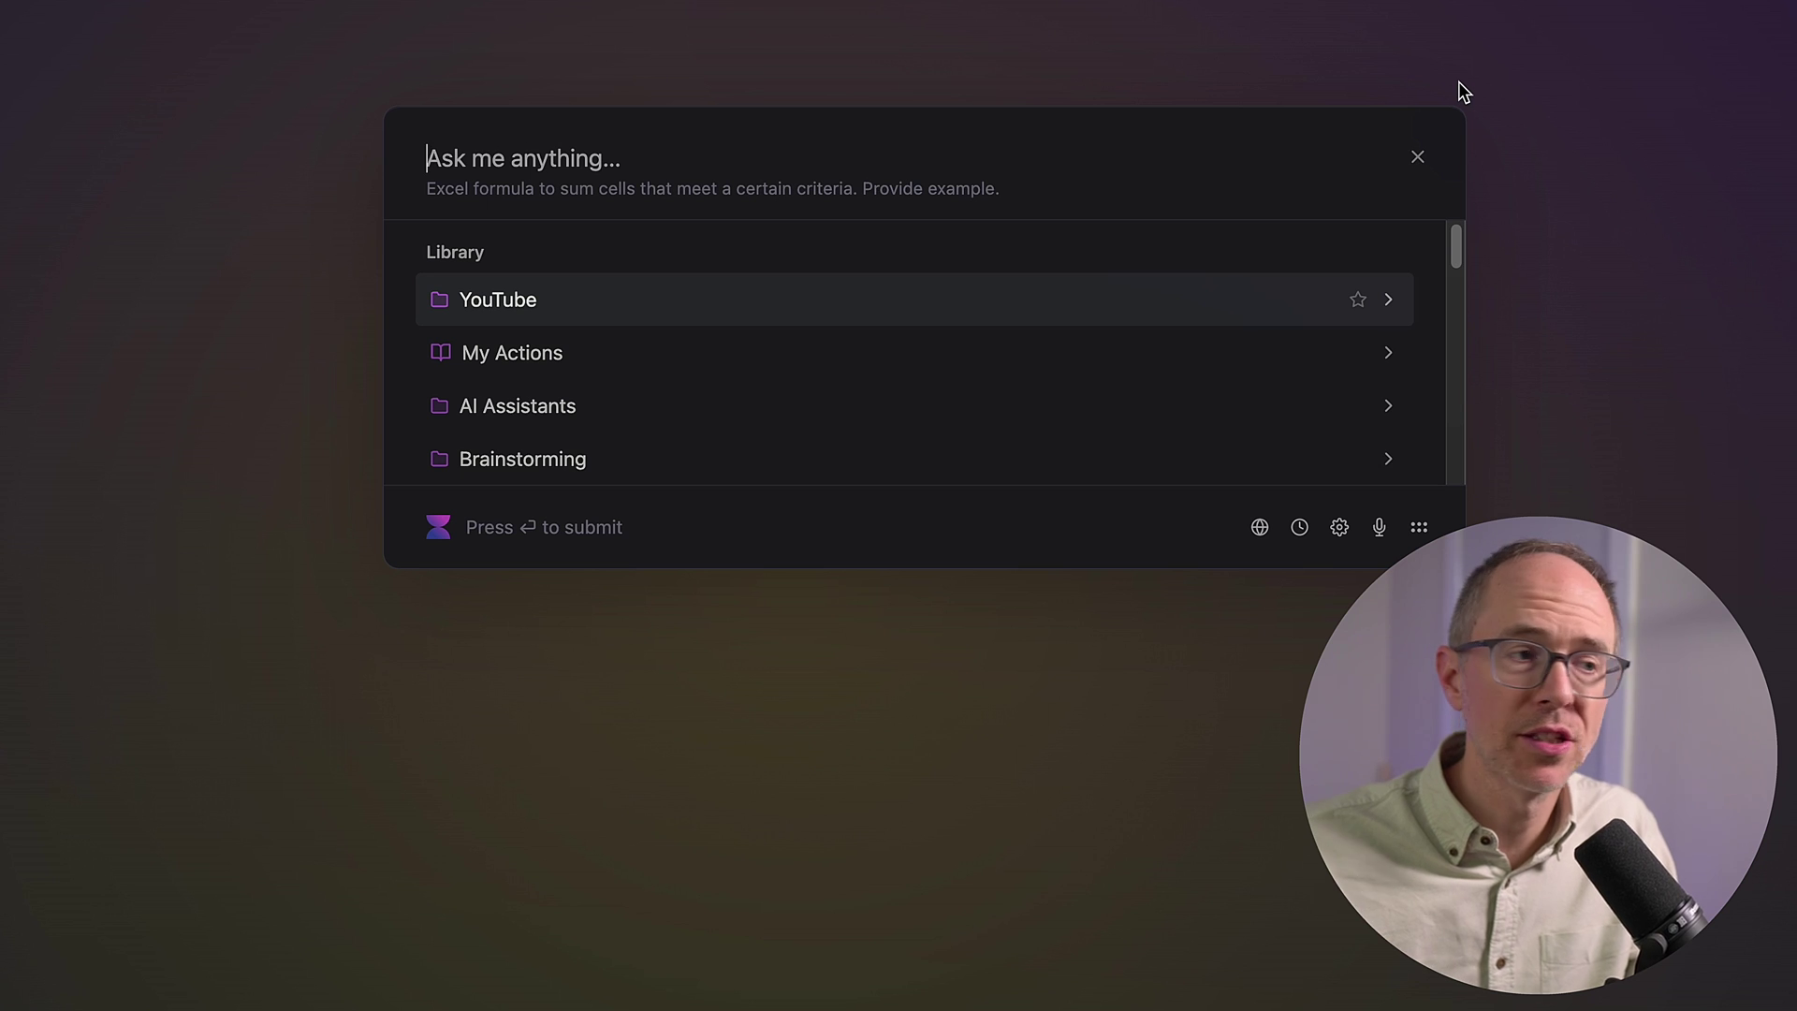
click(559, 405)
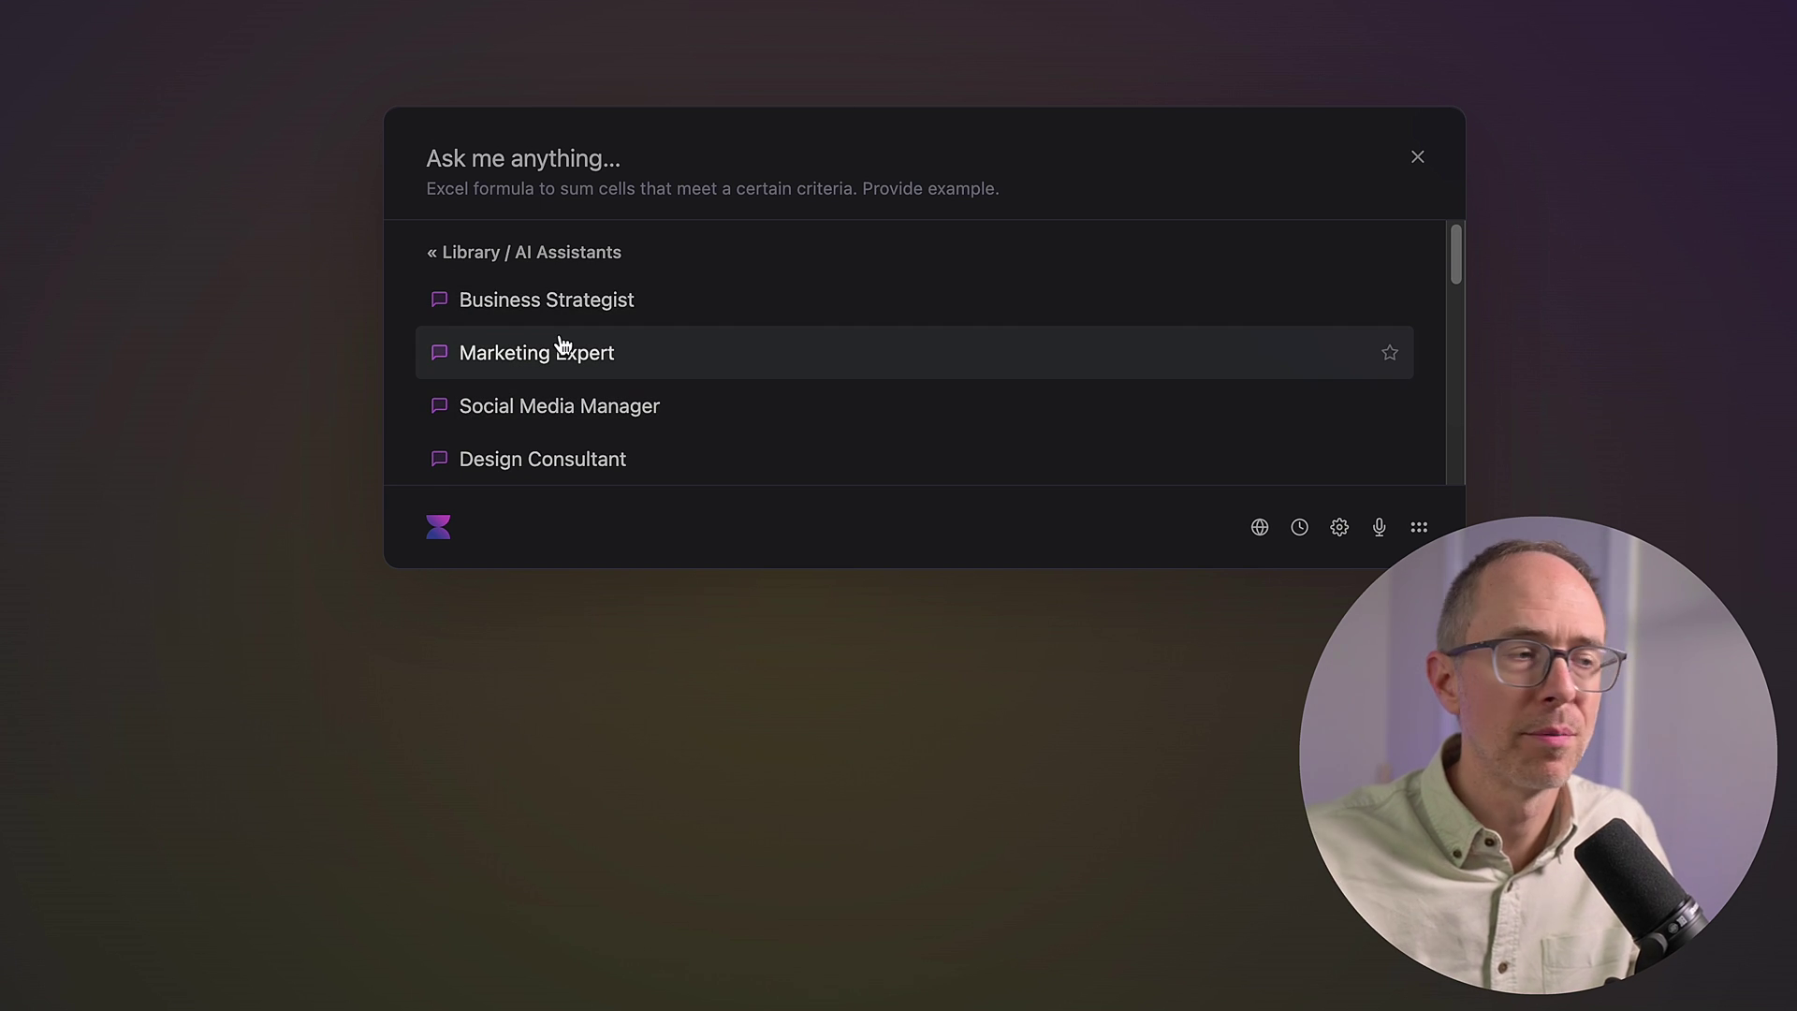
scroll(646, 385, down, 10)
scroll(552, 354, up, 2)
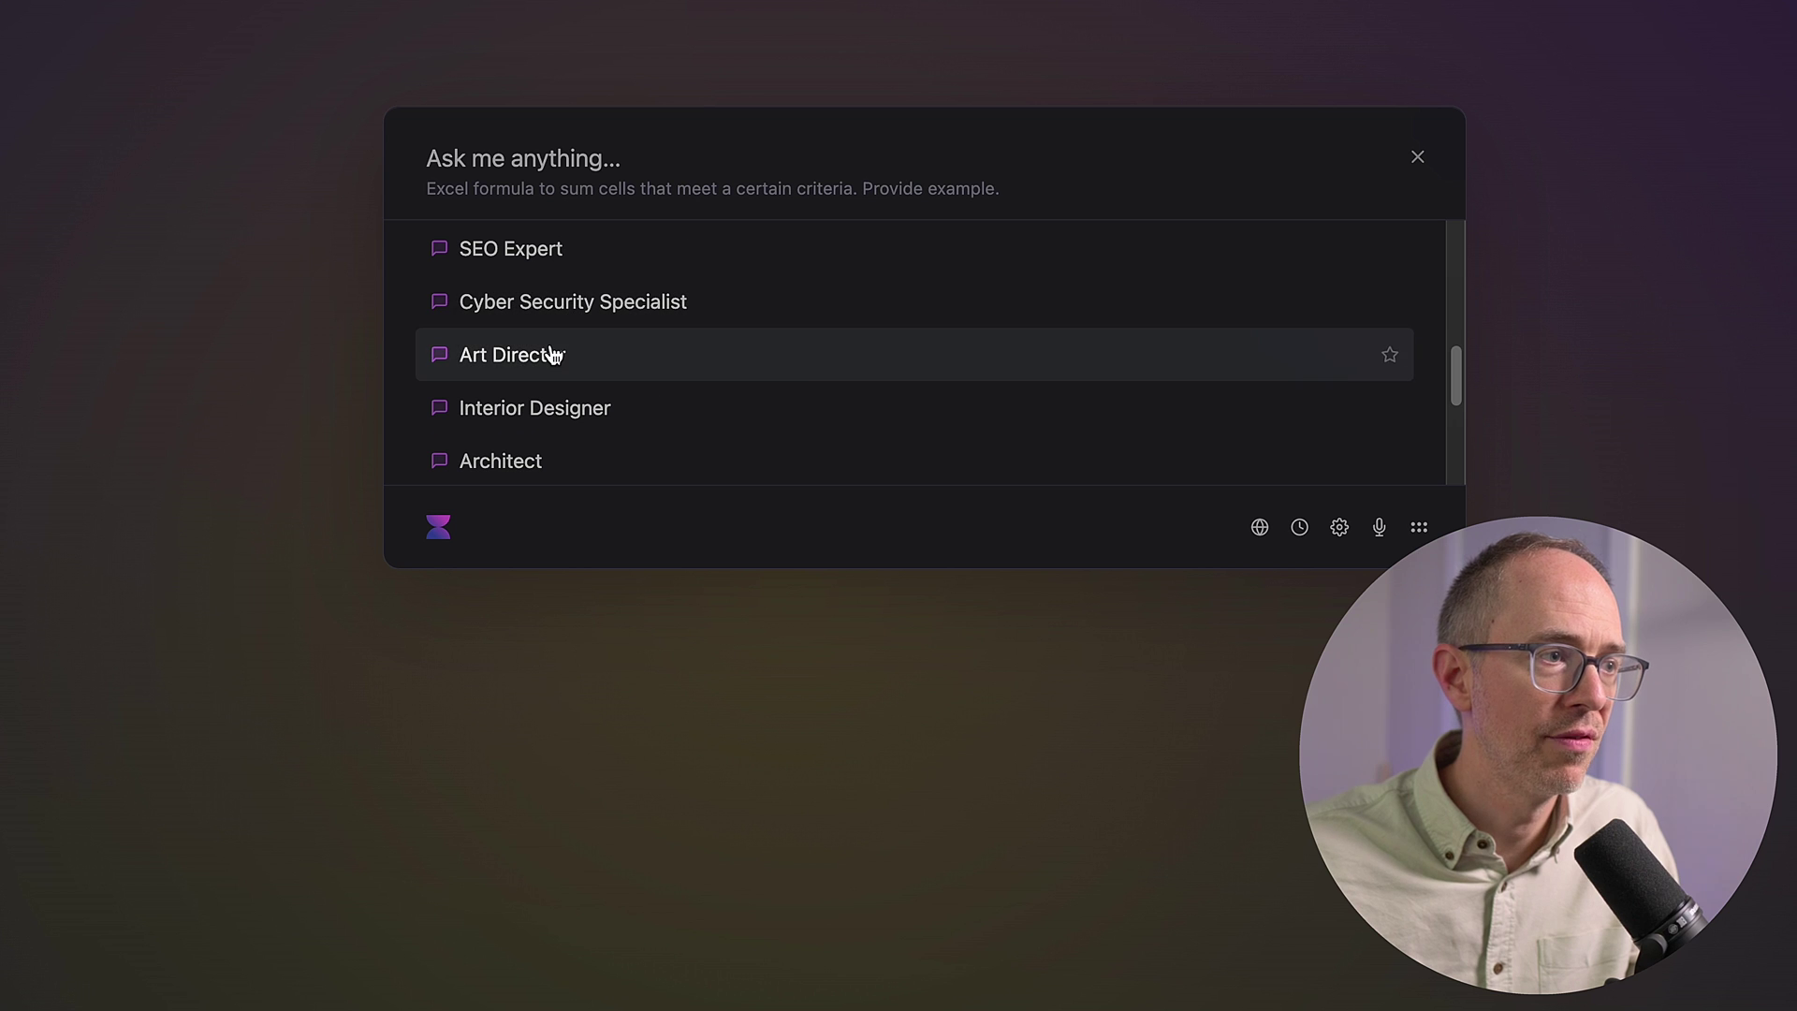
scroll(602, 417, down, 3)
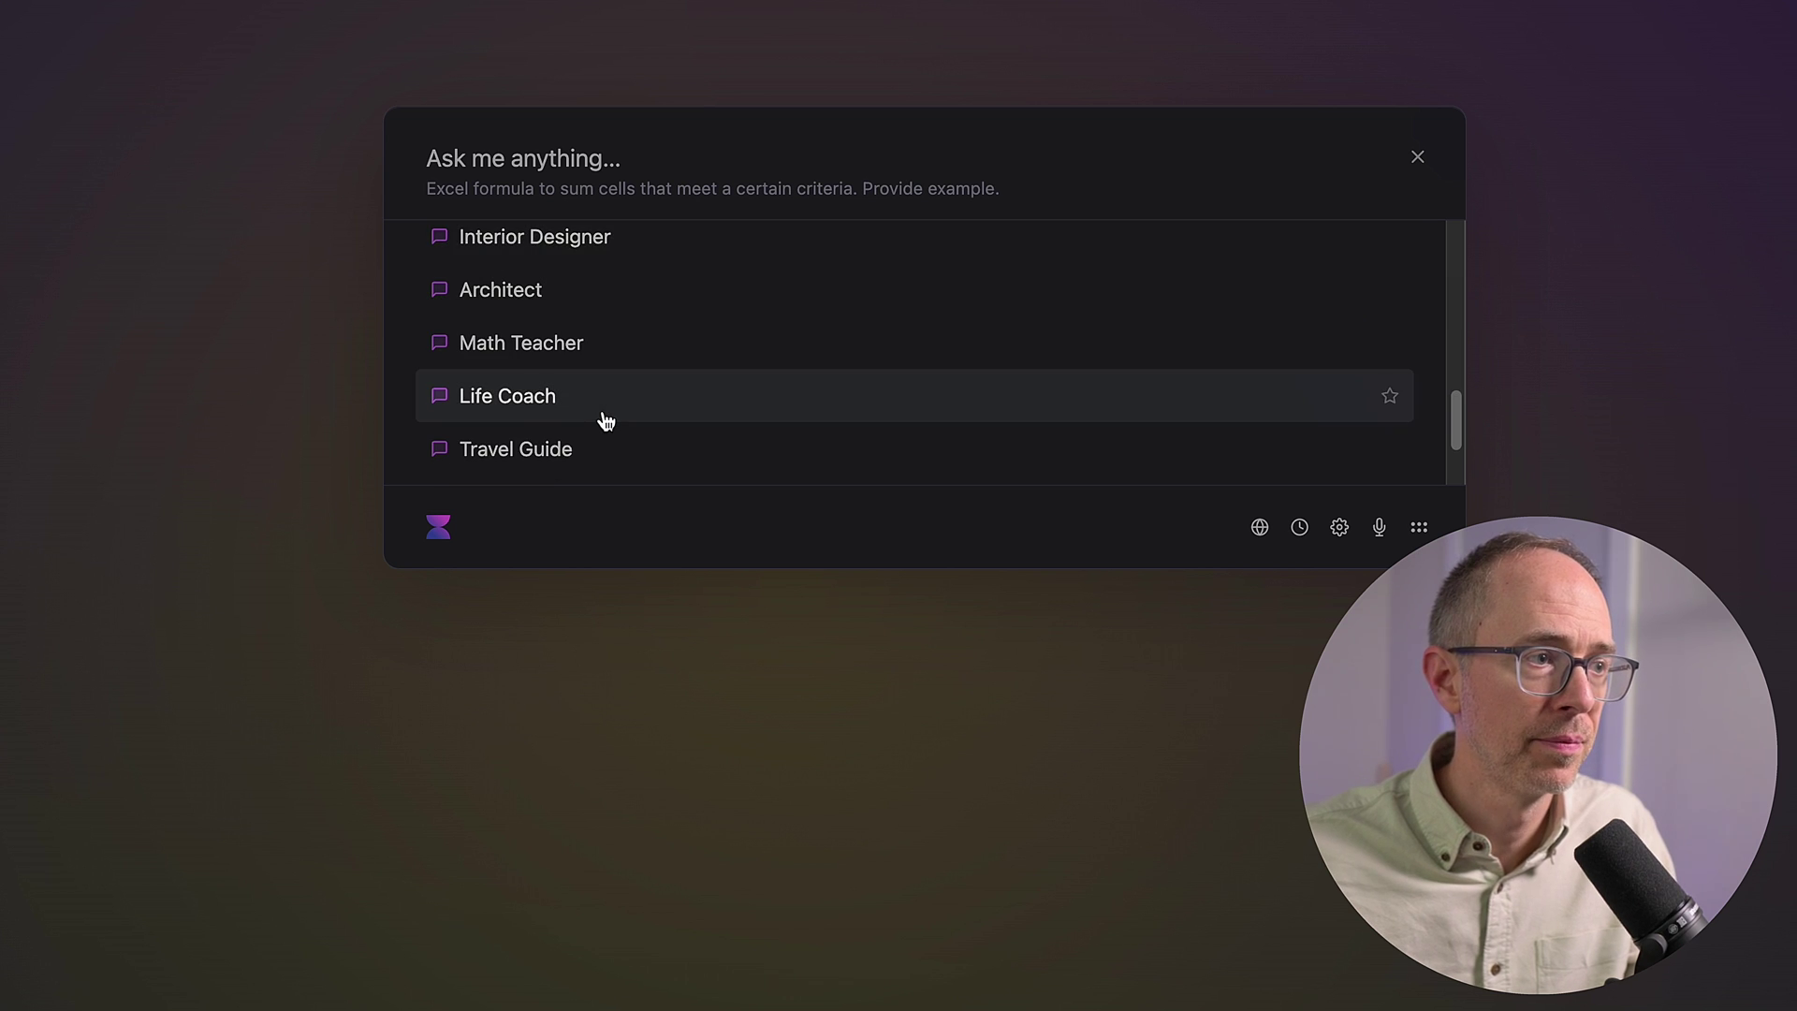
scroll(618, 414, down, 1)
scroll(644, 408, down, 1)
scroll(670, 340, up, 10)
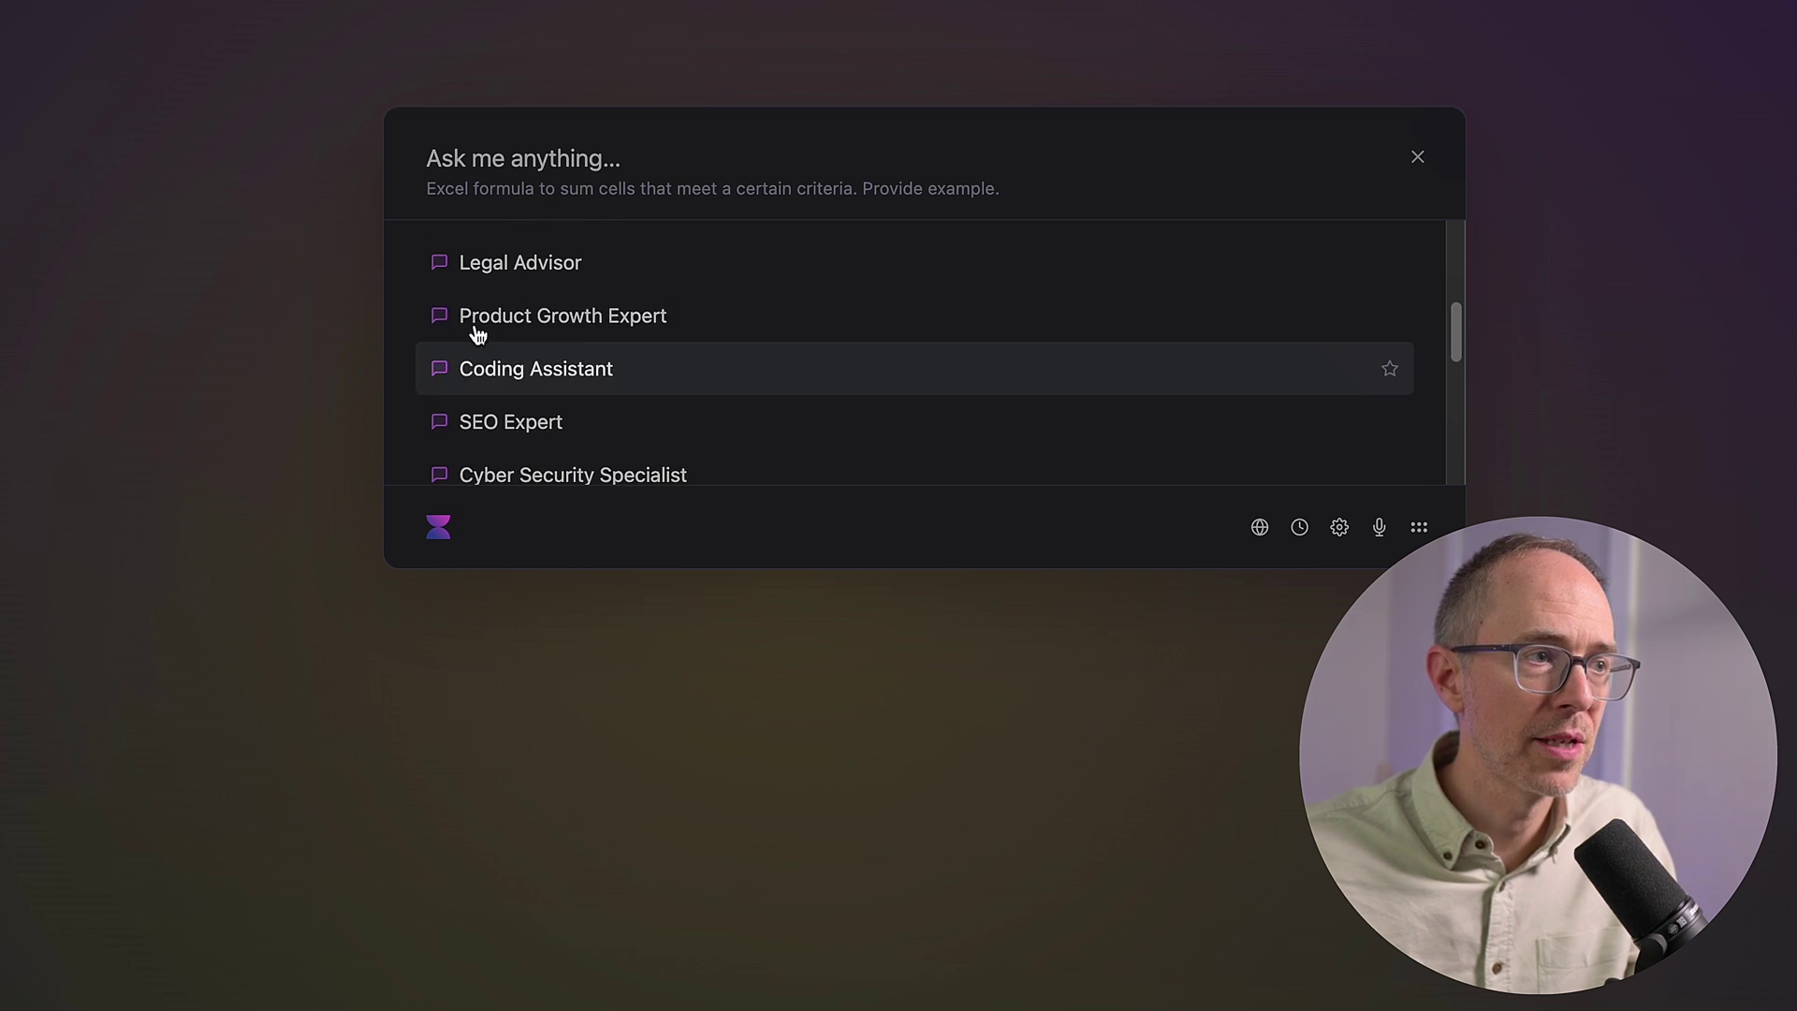
click(554, 368)
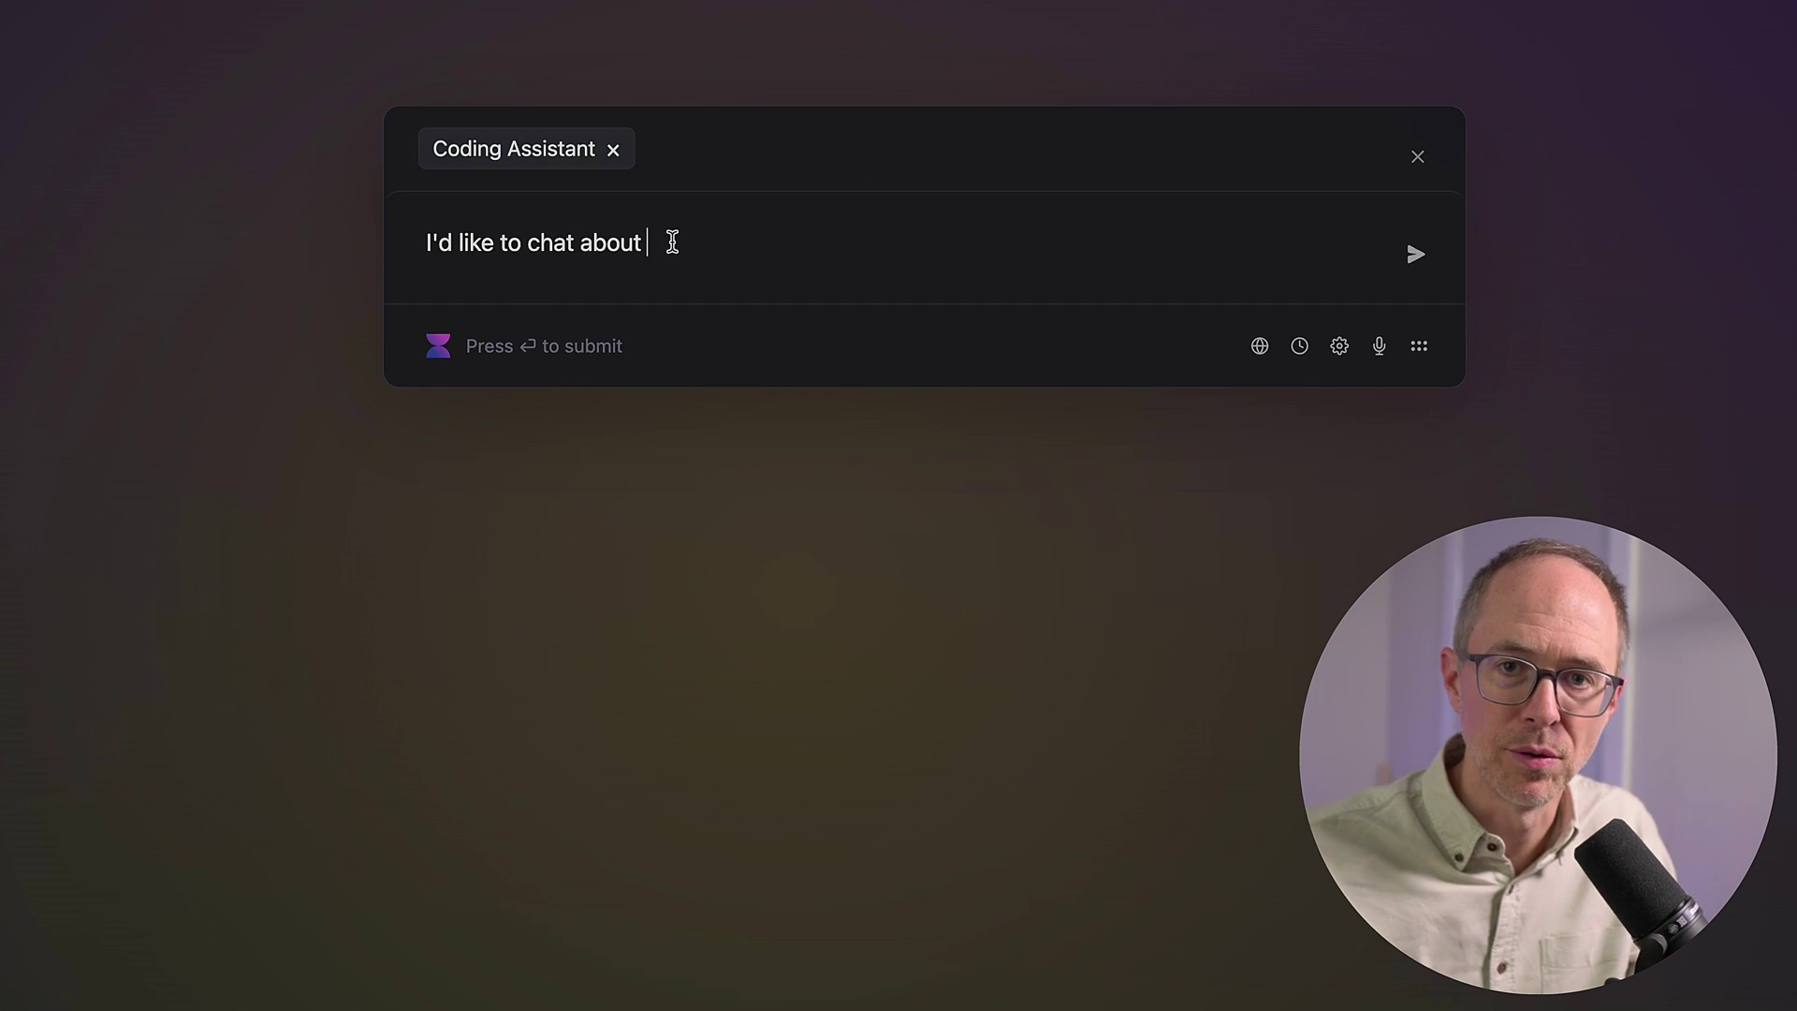
click(613, 149)
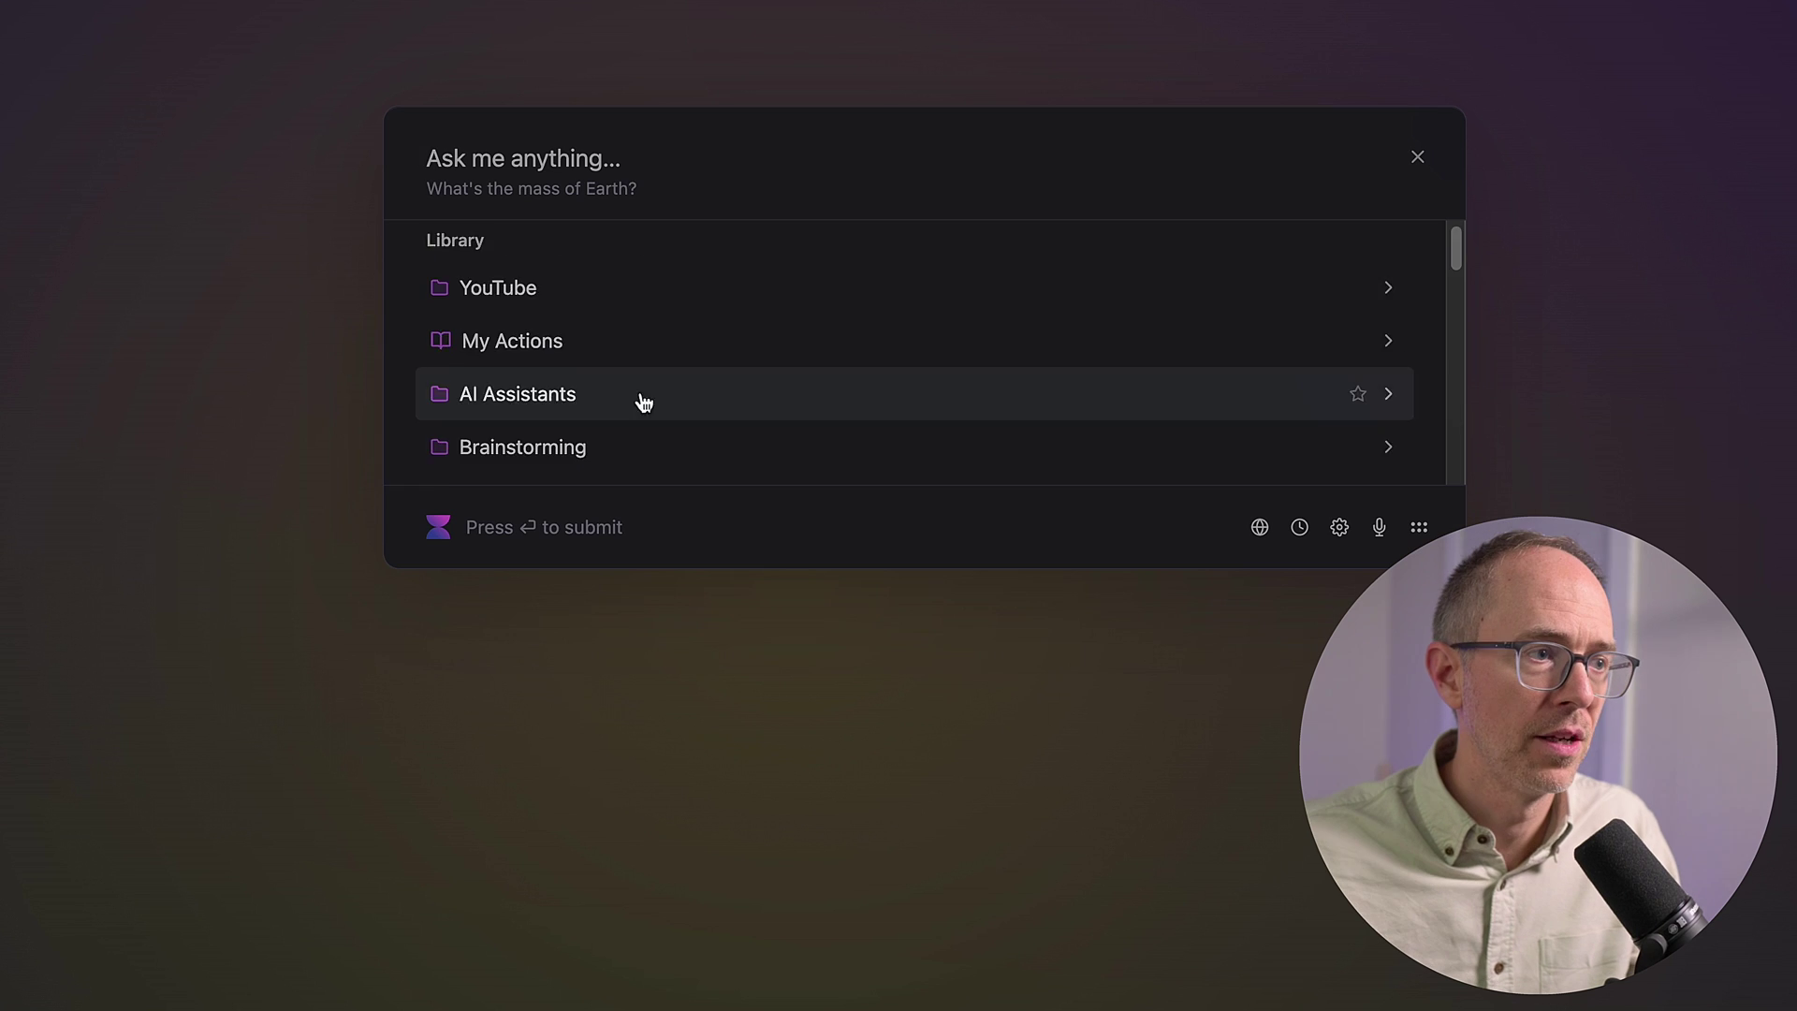
scroll(599, 402, down, 1)
scroll(563, 421, down, 2)
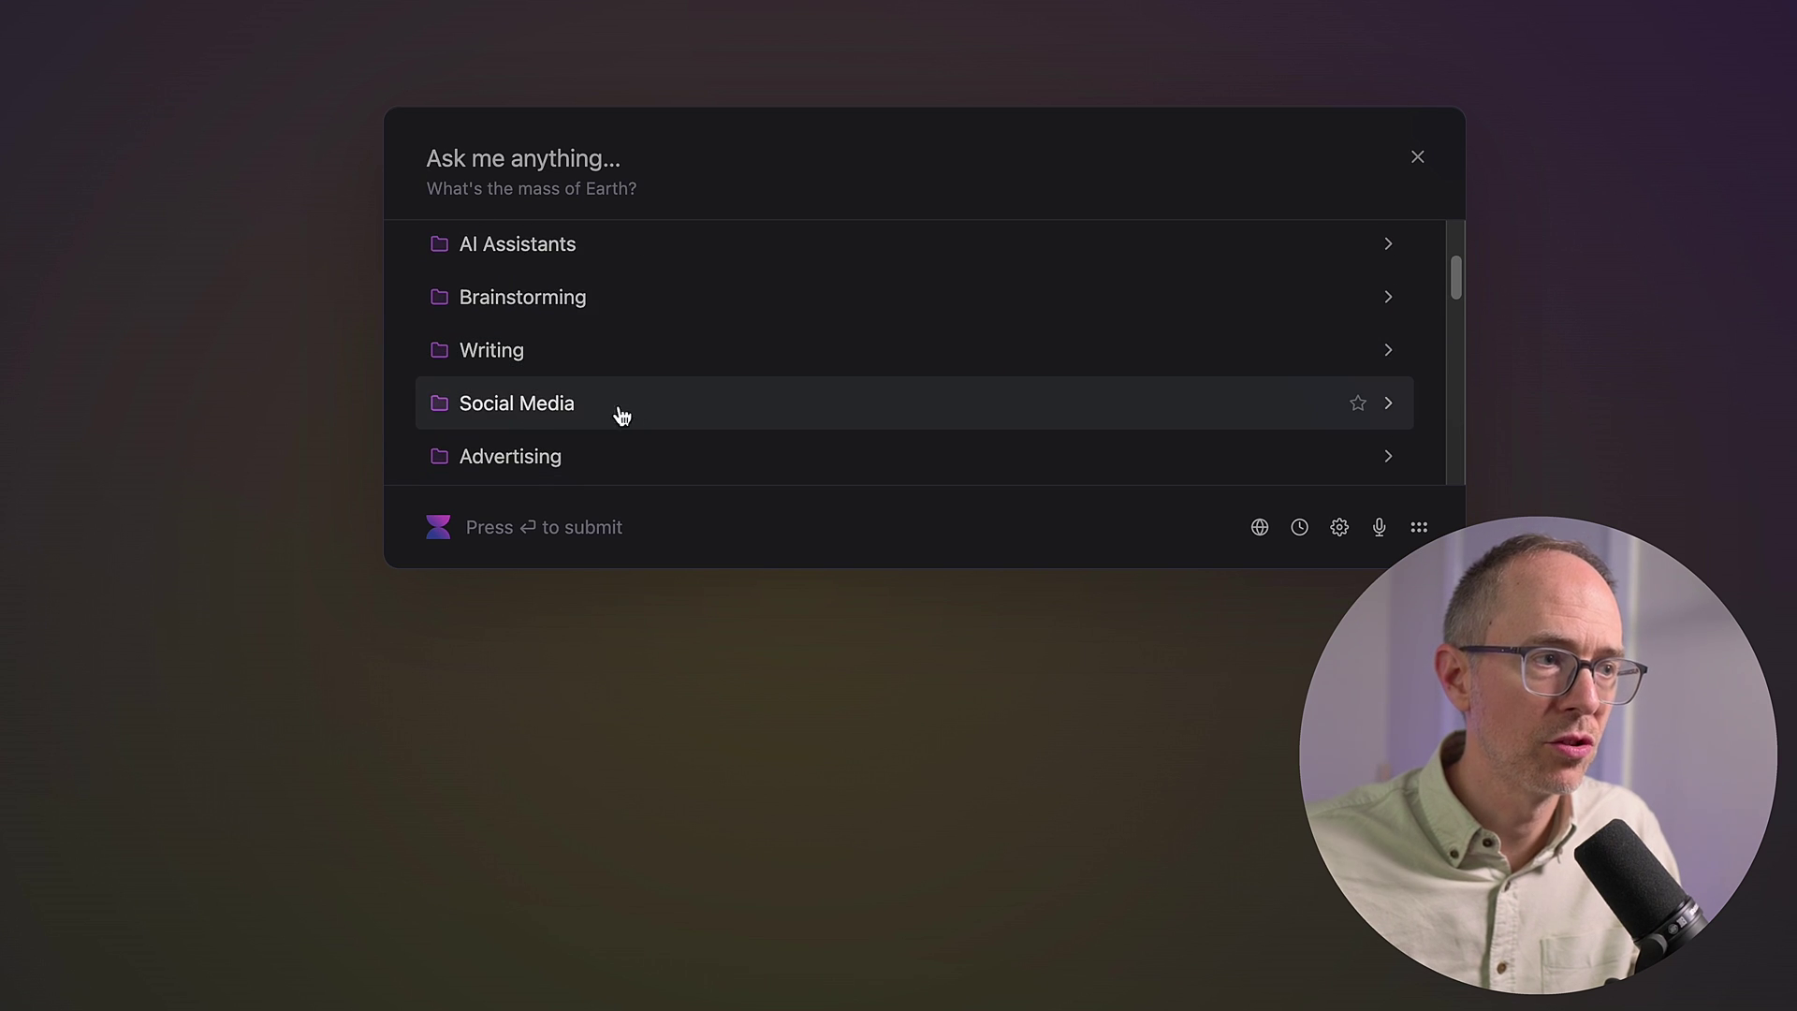
scroll(622, 413, down, 3)
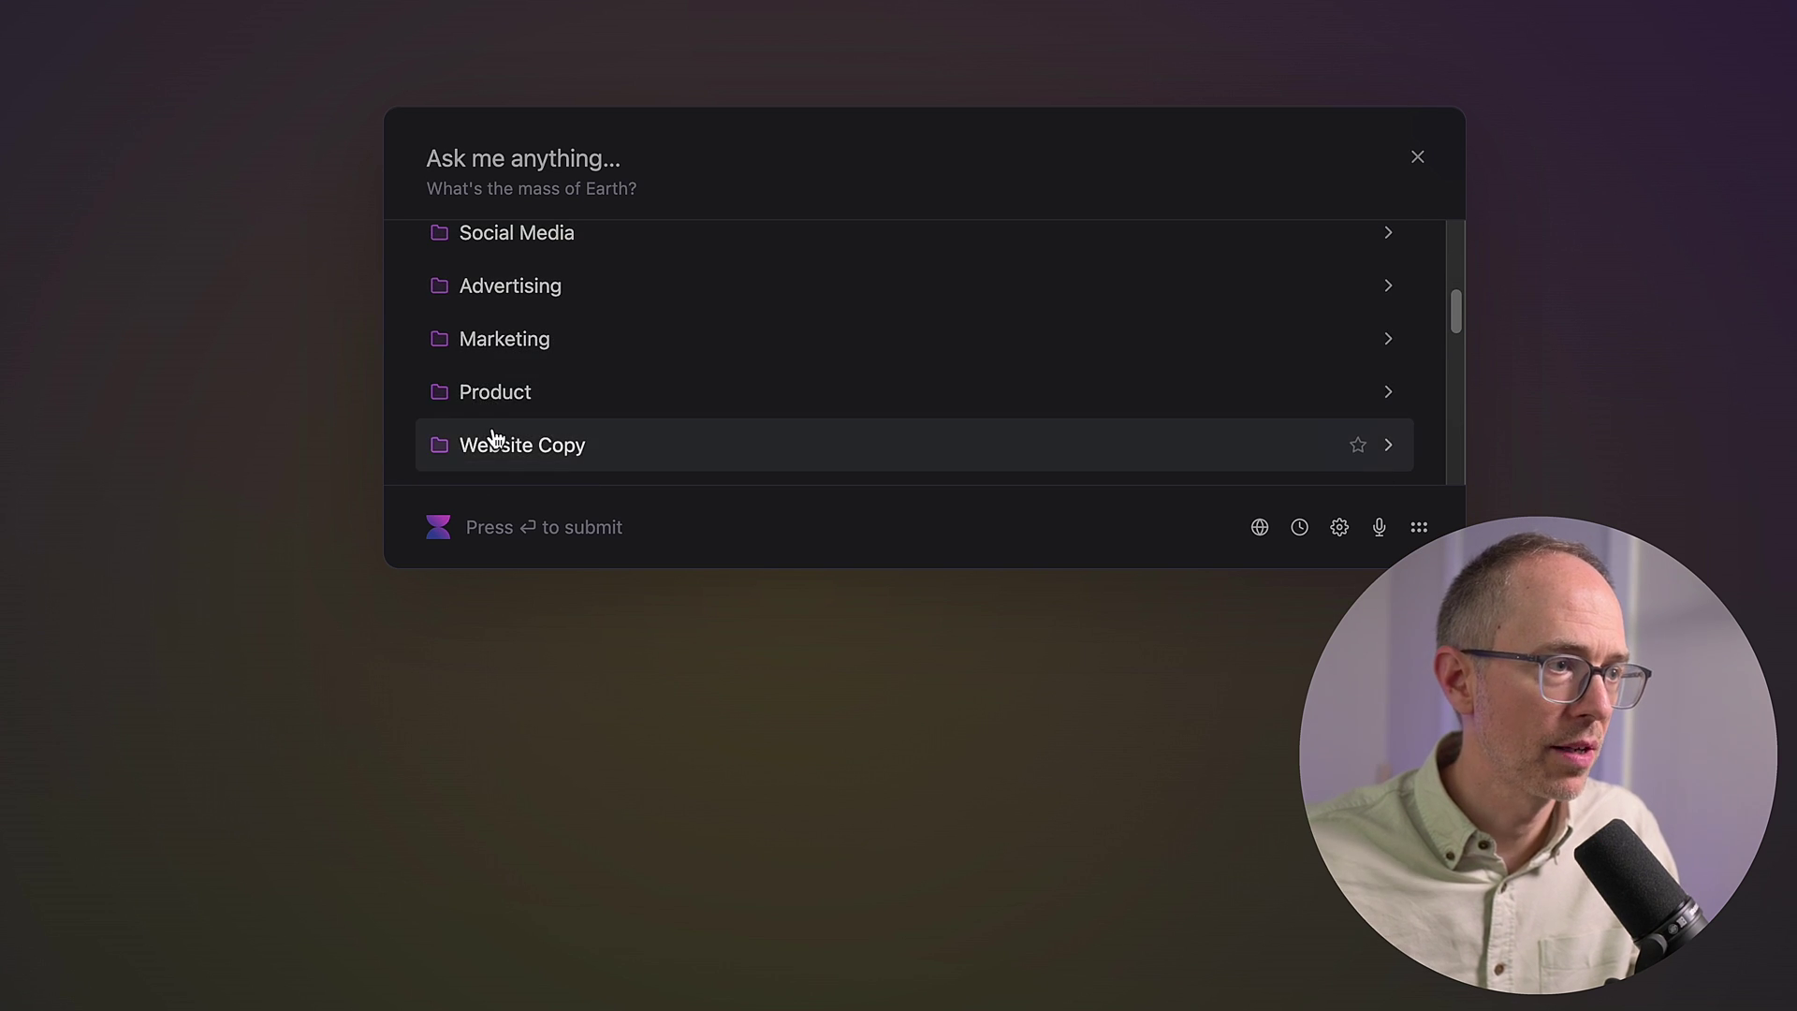
scroll(496, 437, down, 4)
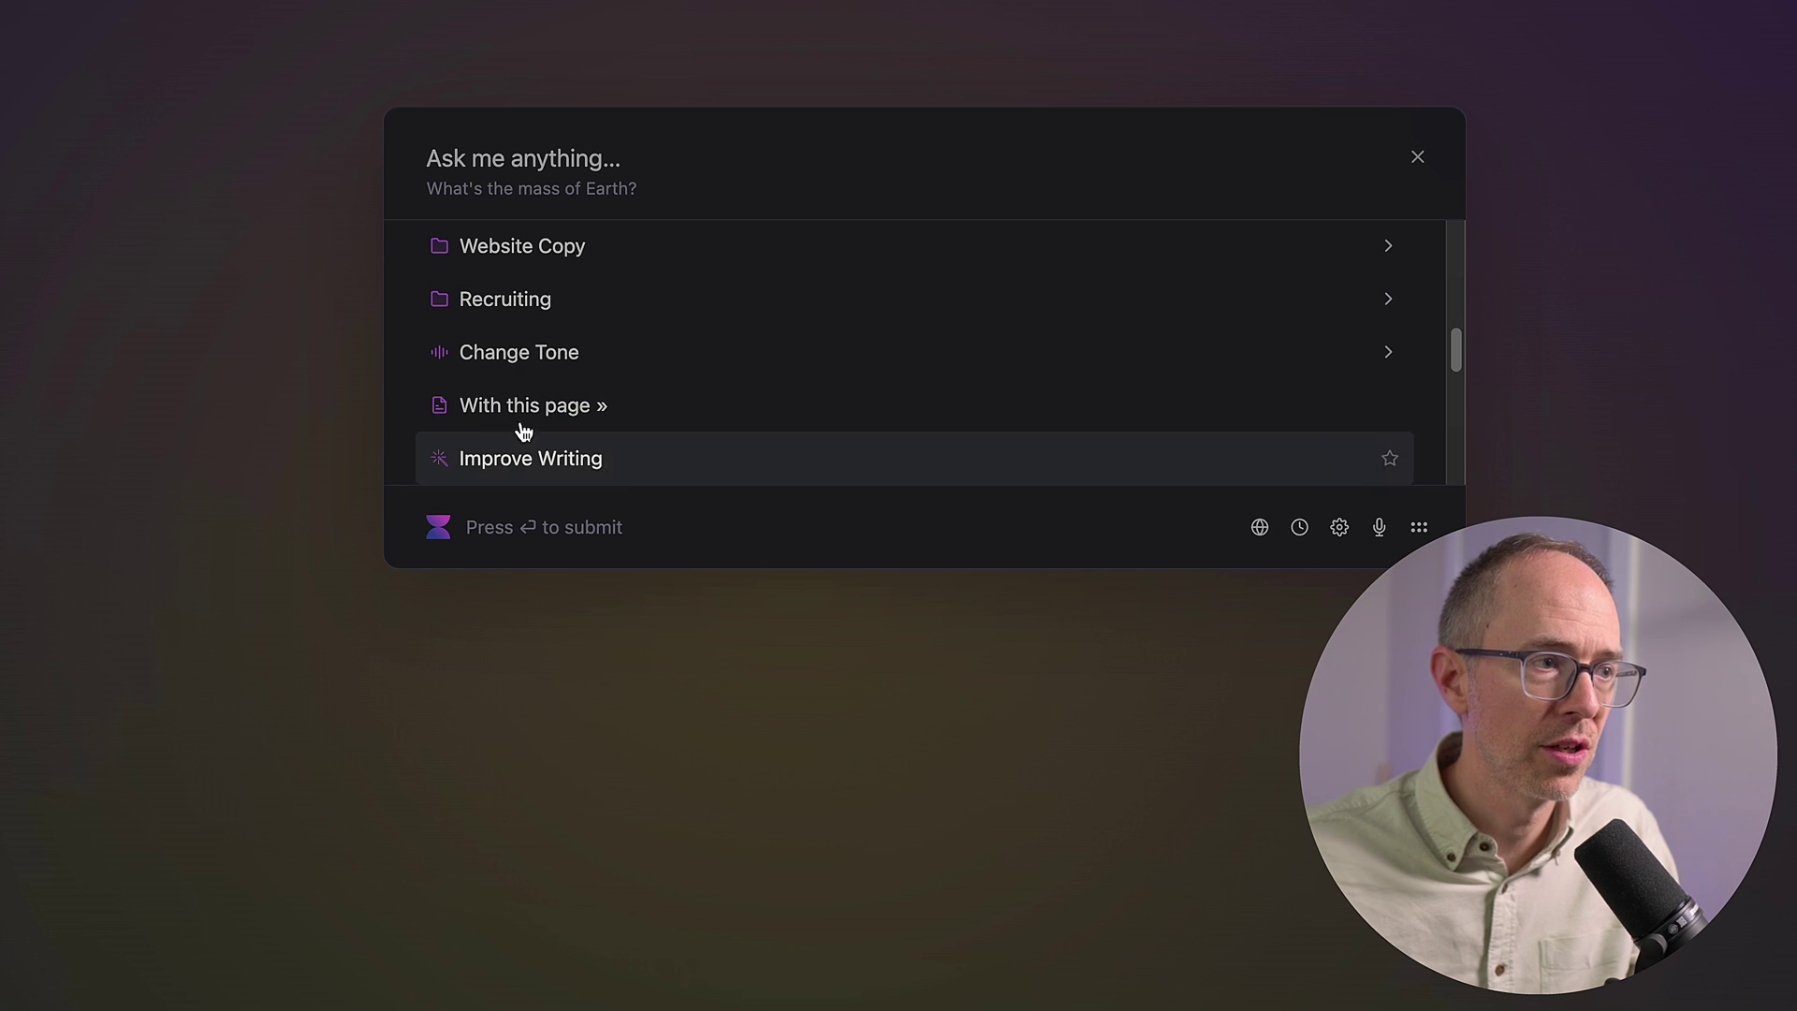
scroll(668, 413, down, 3)
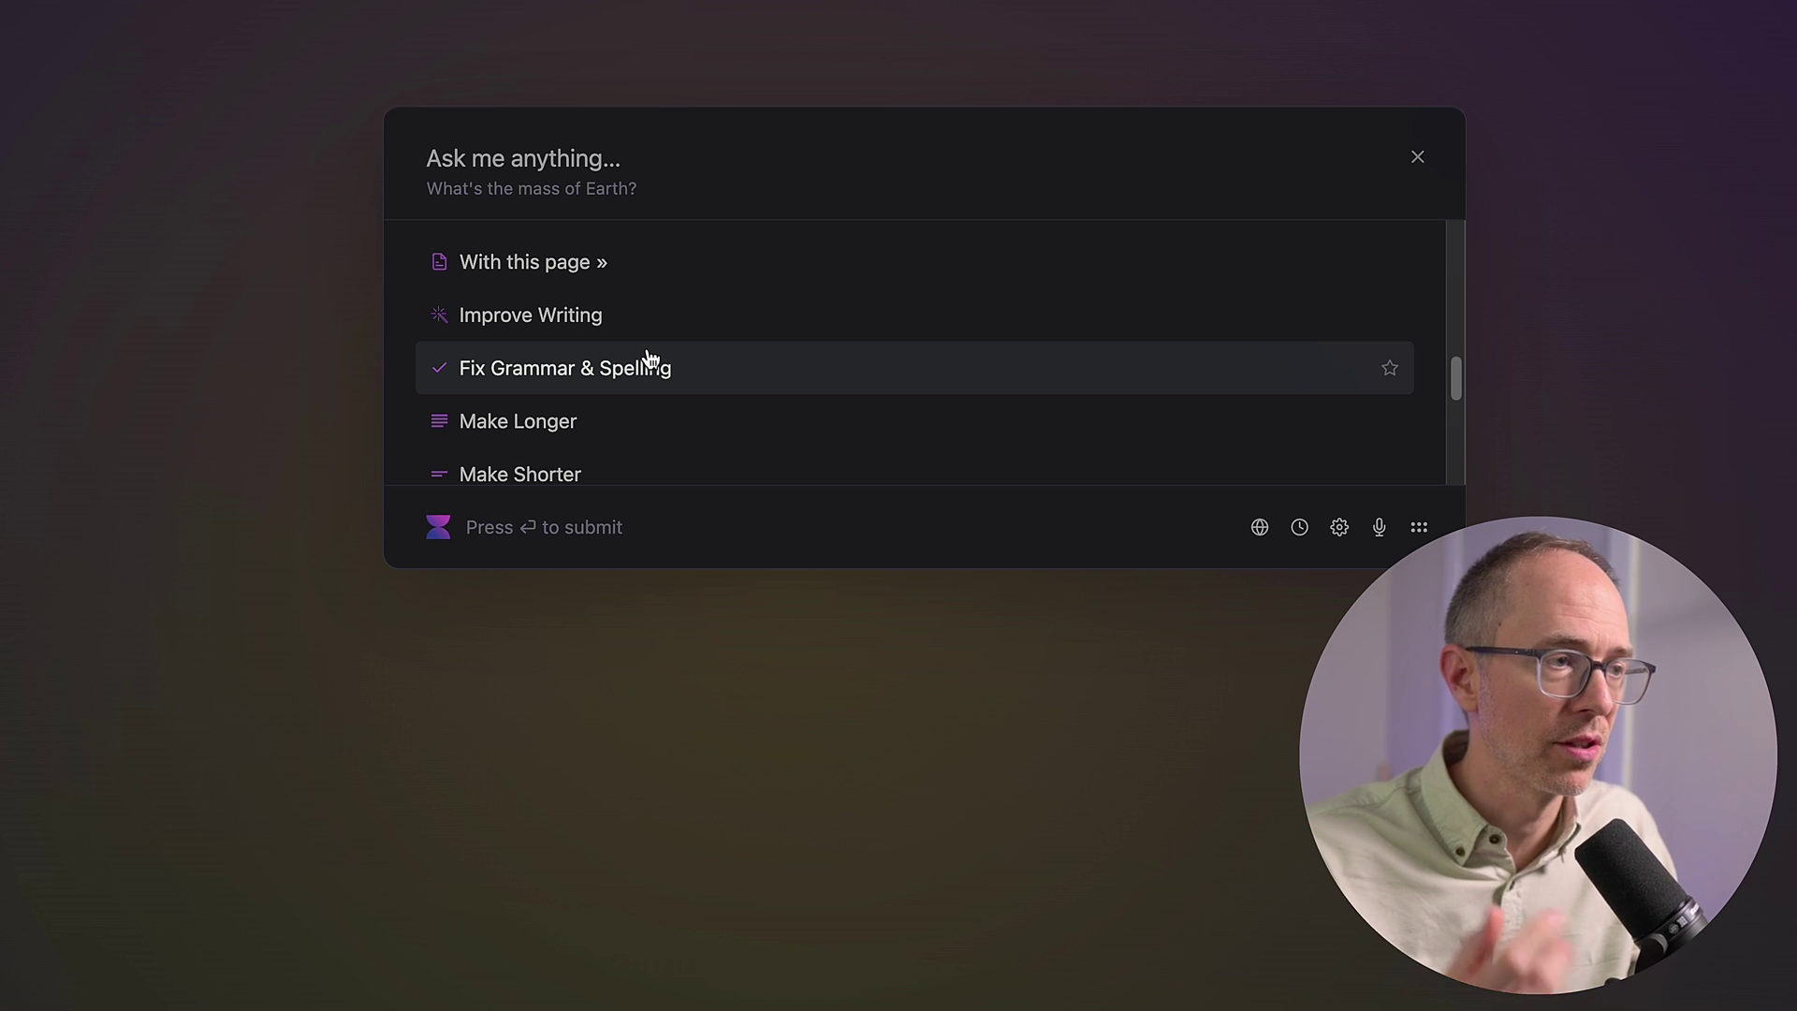
drag(1457, 373, 1458, 458)
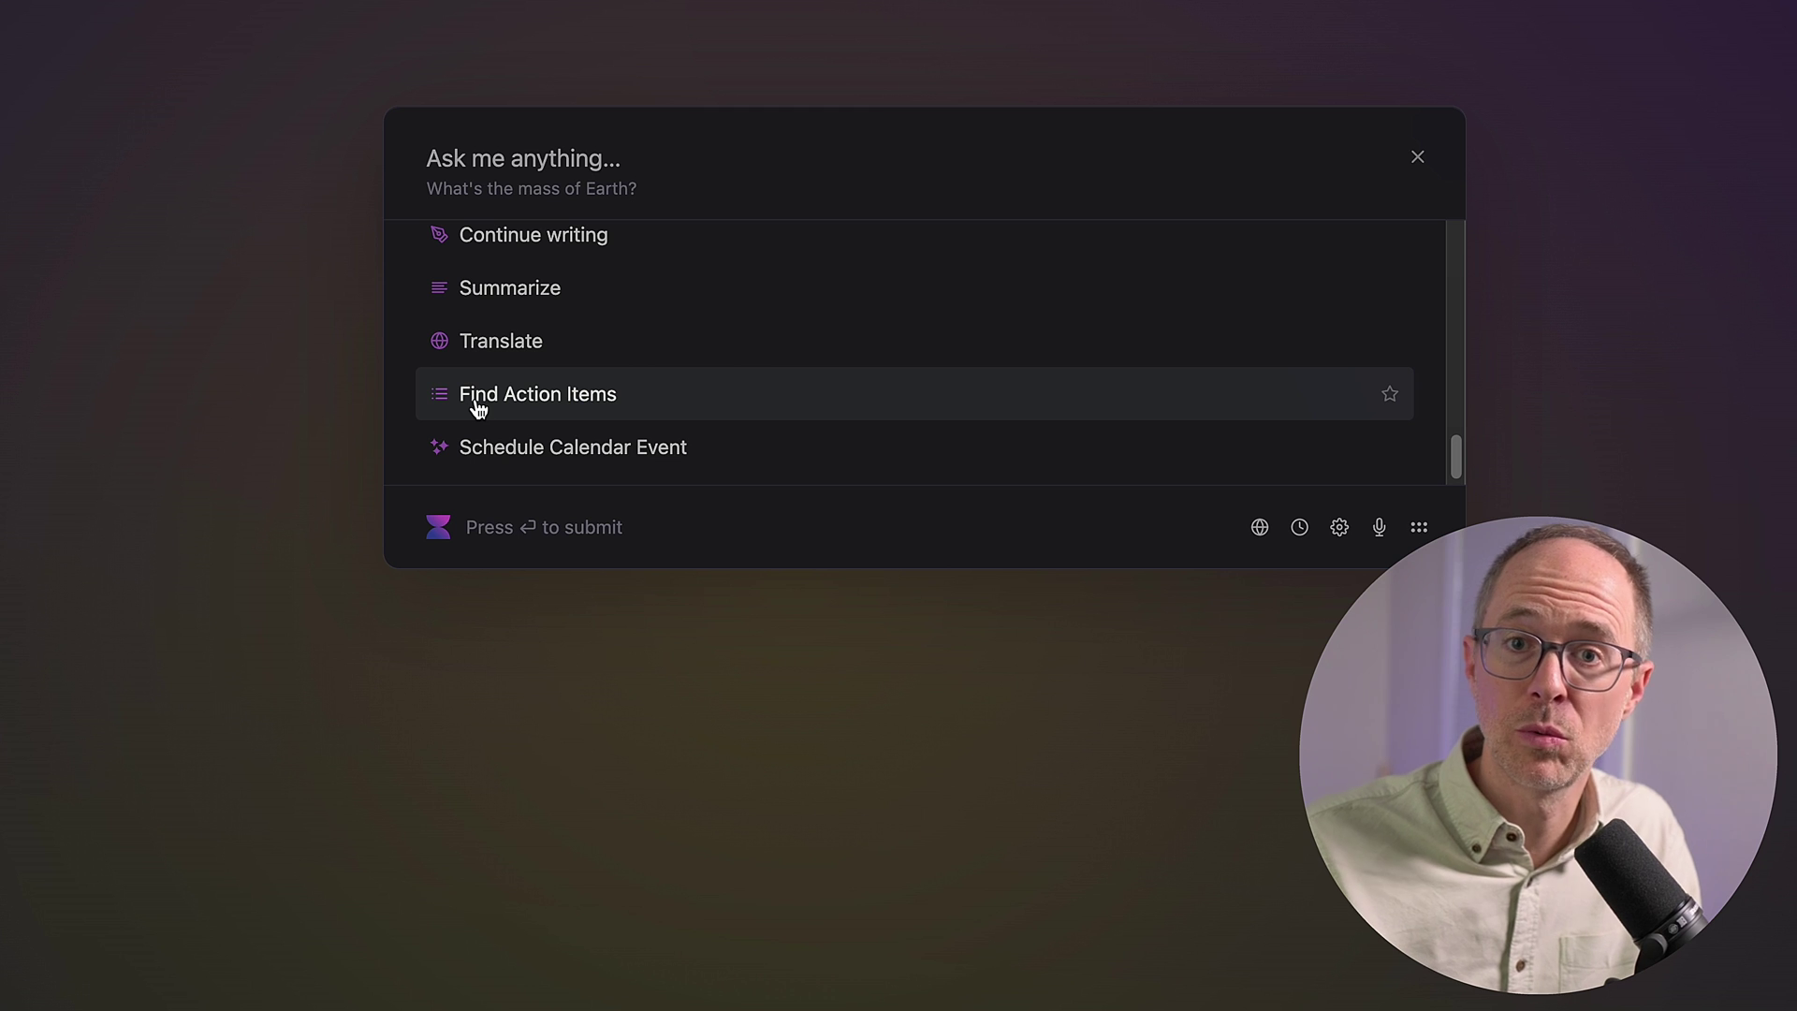
key(Up)
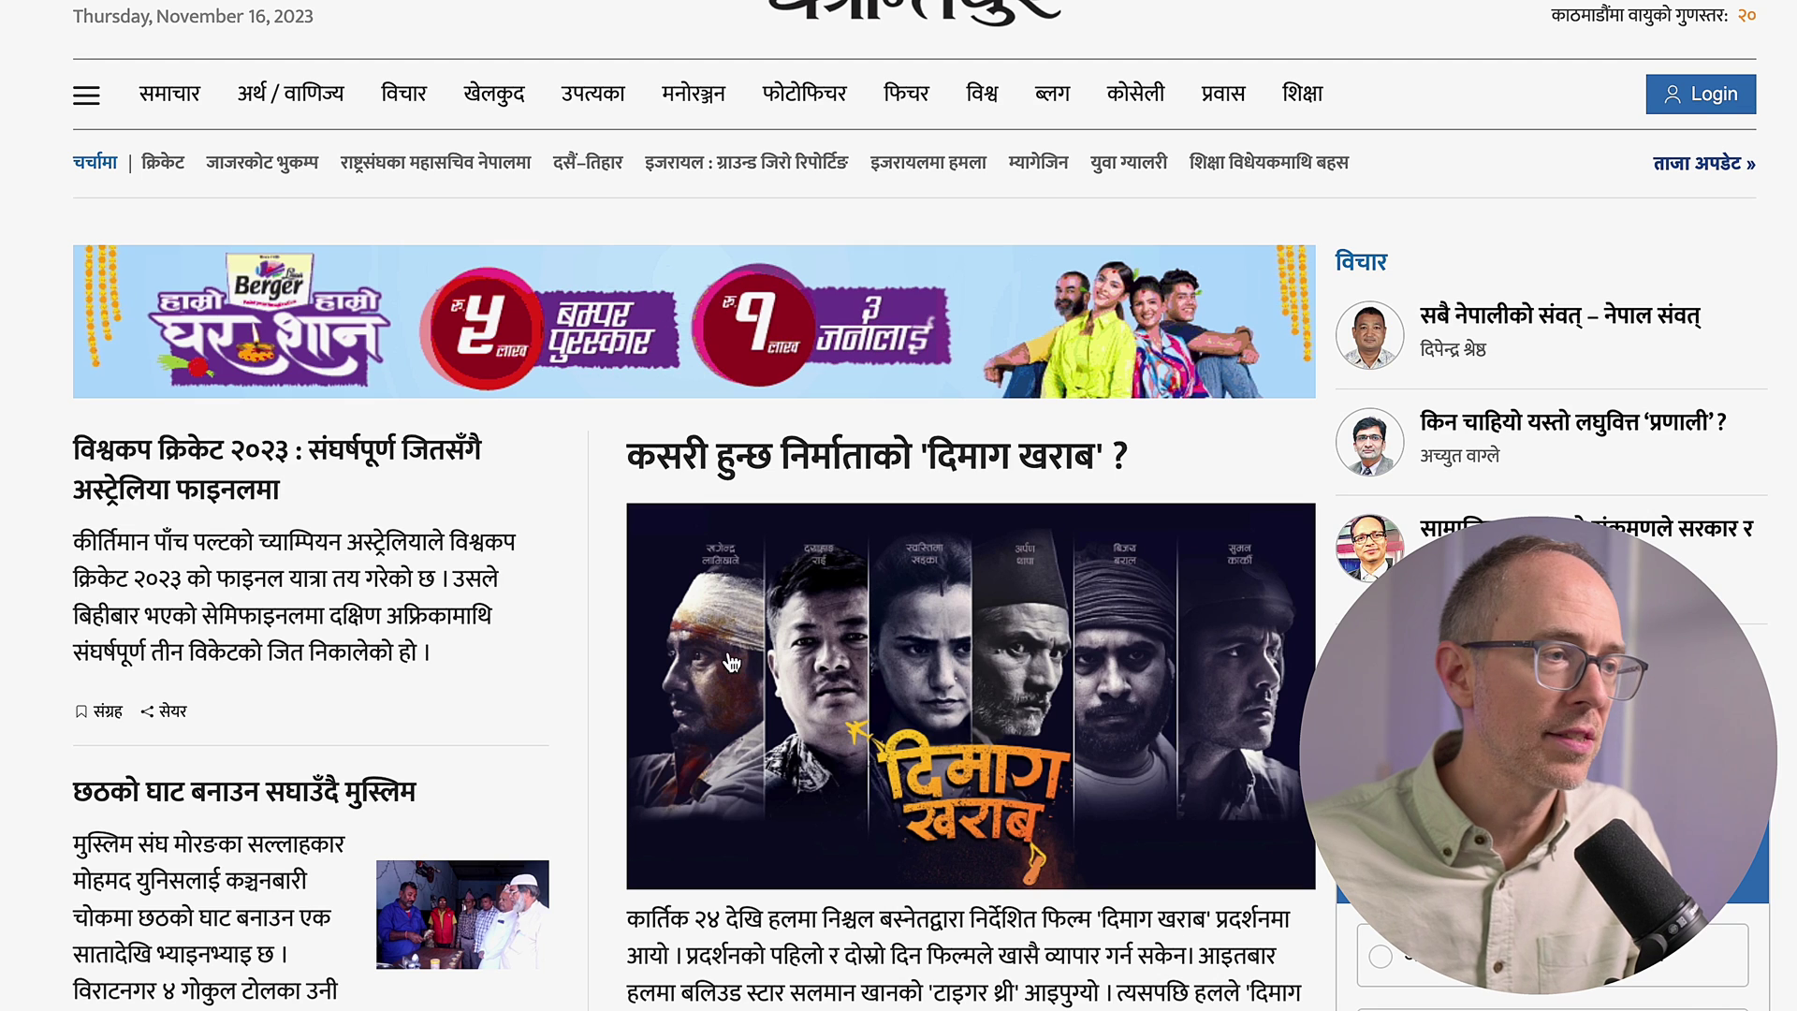
drag(433, 655, 58, 551)
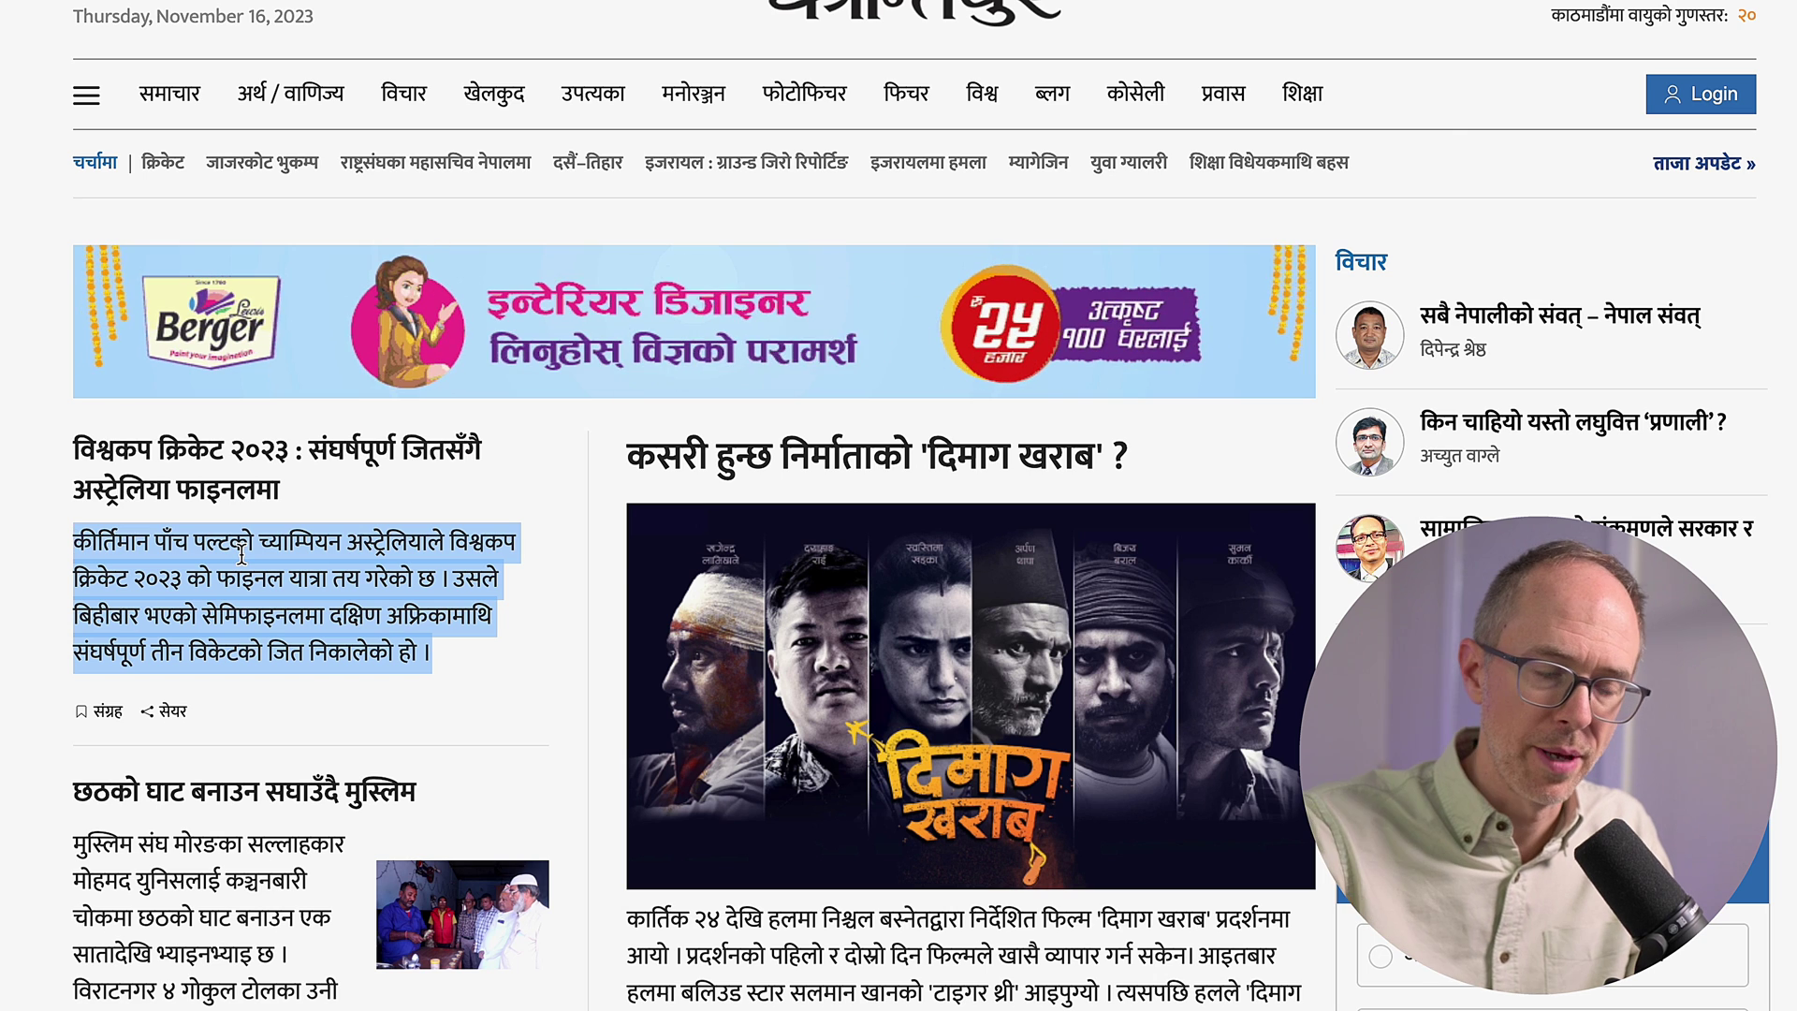
Step: Translate the selected Nepali cricket paragraph into English with Voilà's Translate action
key(super+shift+space)
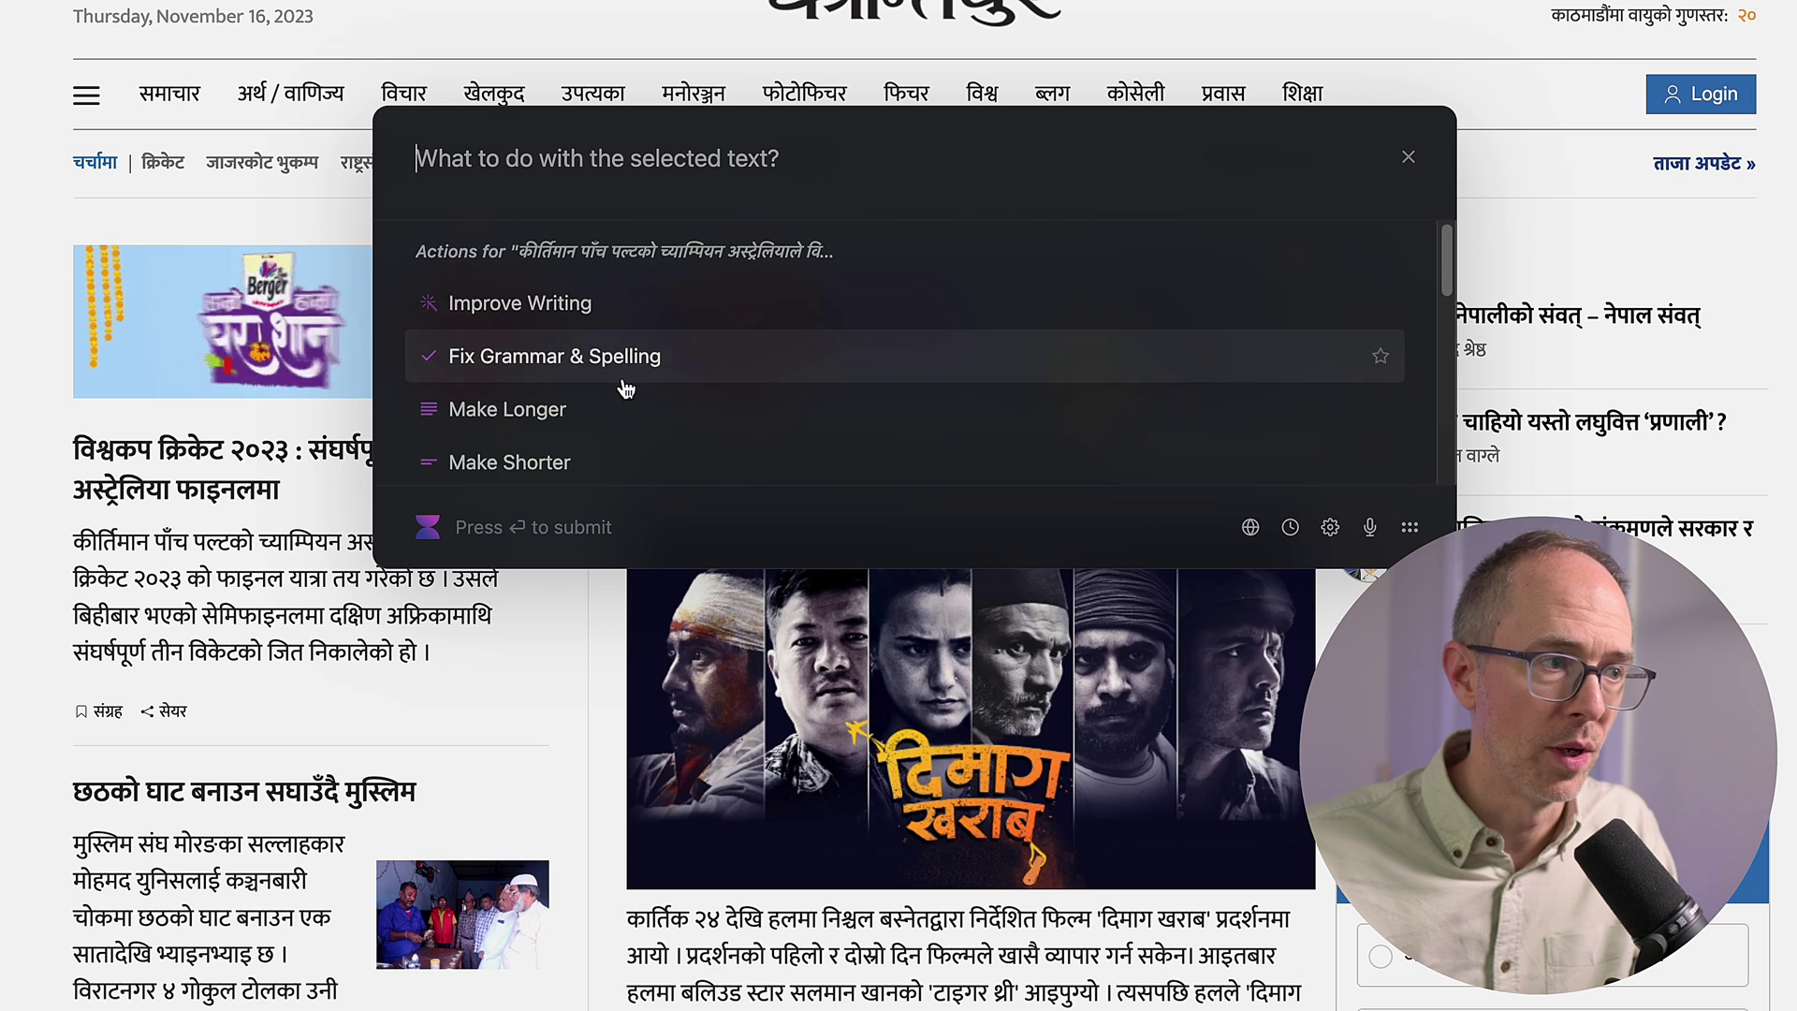
scroll(627, 389, down, 5)
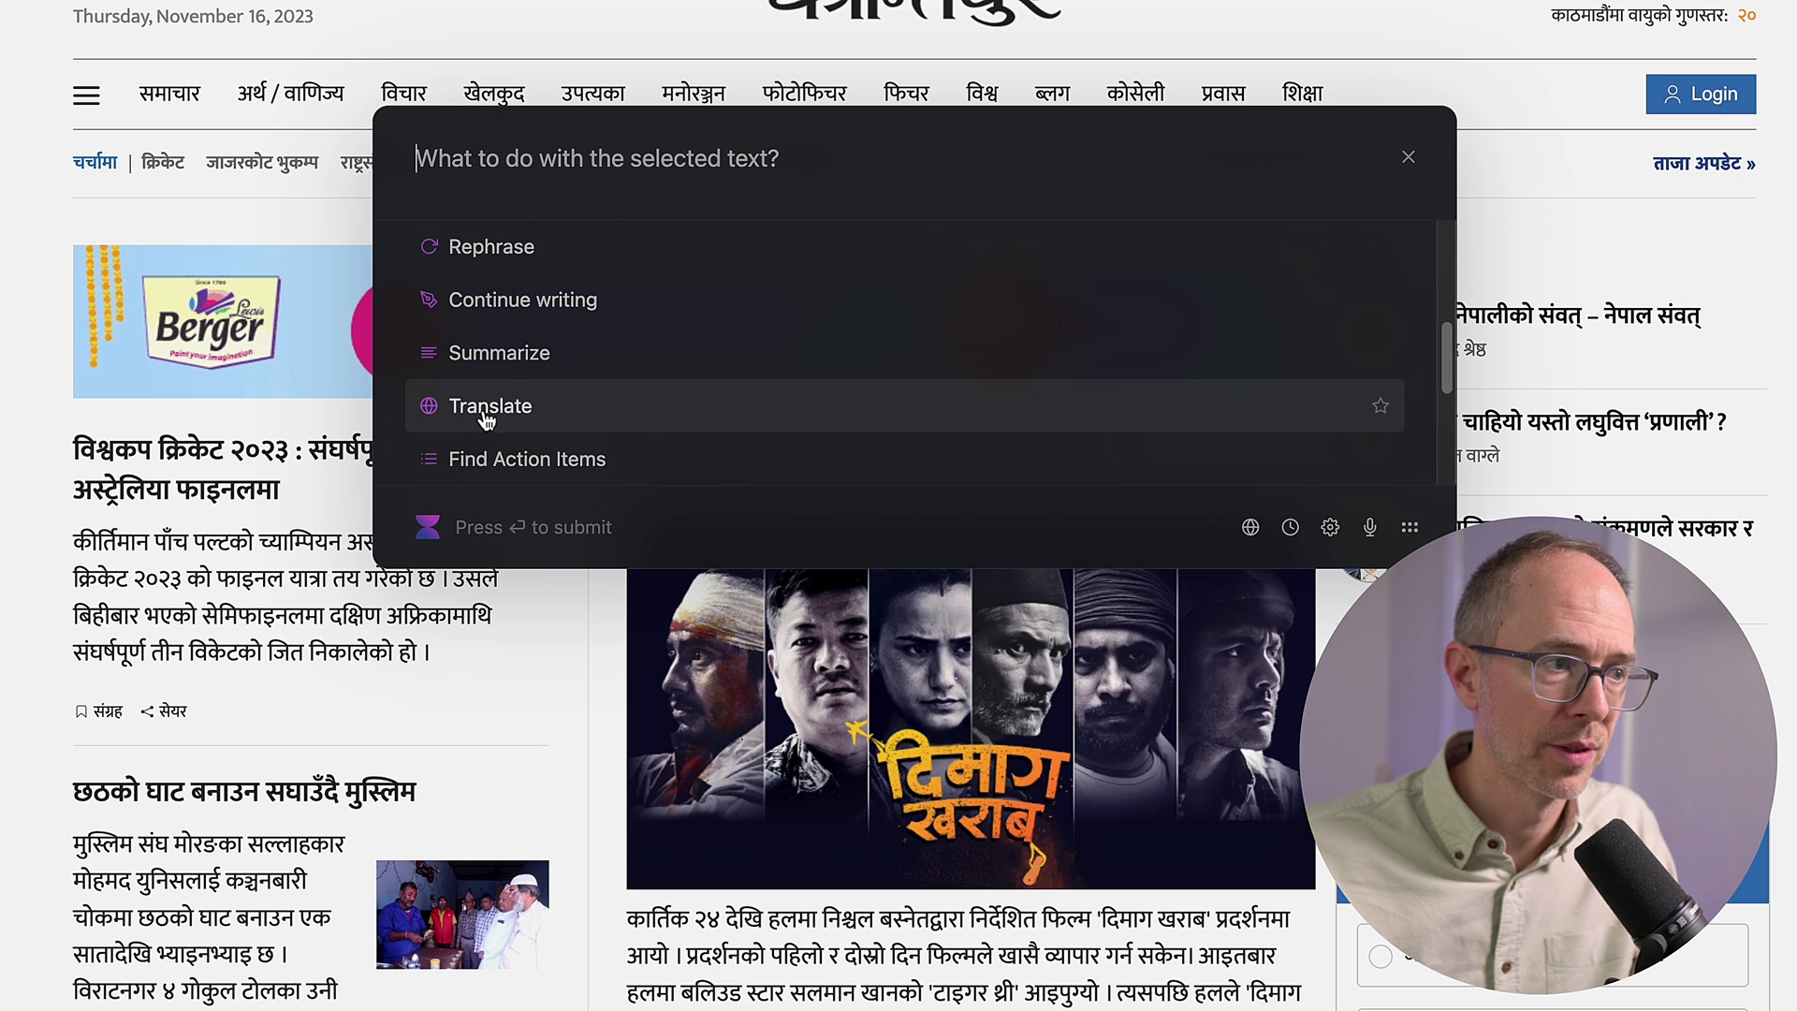
click(483, 408)
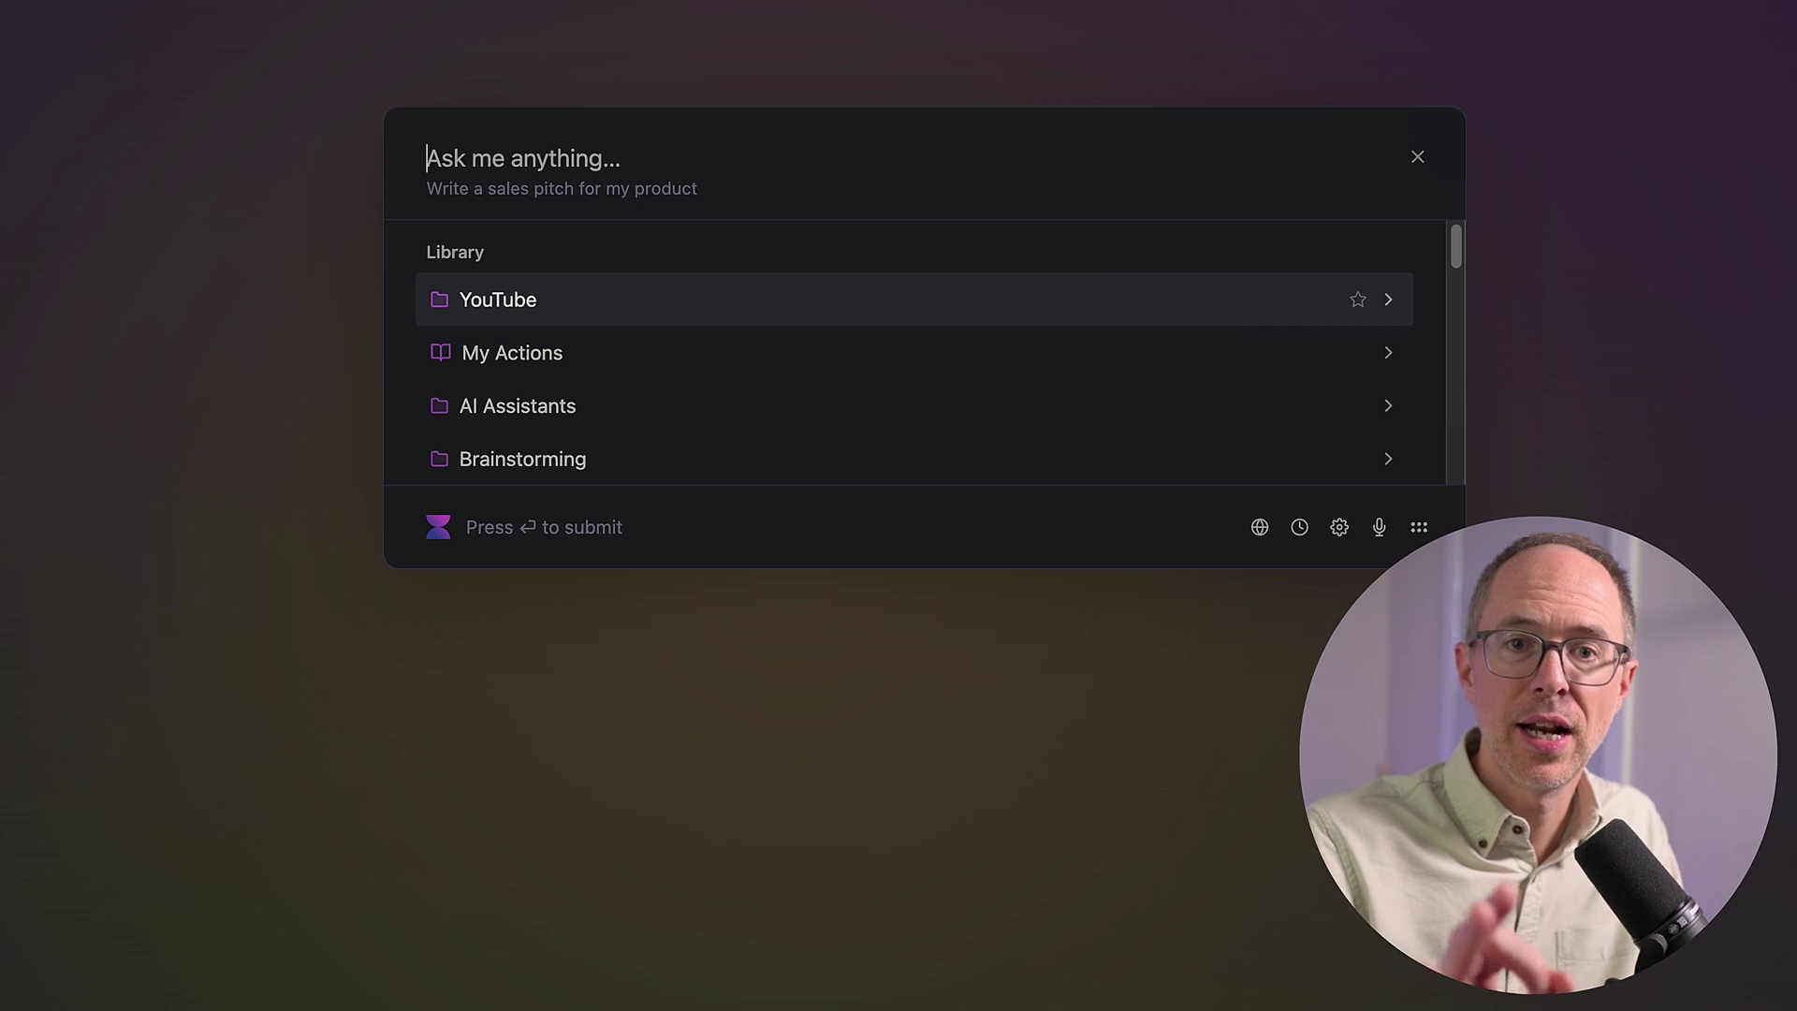
Step: Load the Writing collection's Cover Letter prompt and enter the role 'Site Reliability Engineer'
scroll(723, 307, down, 5)
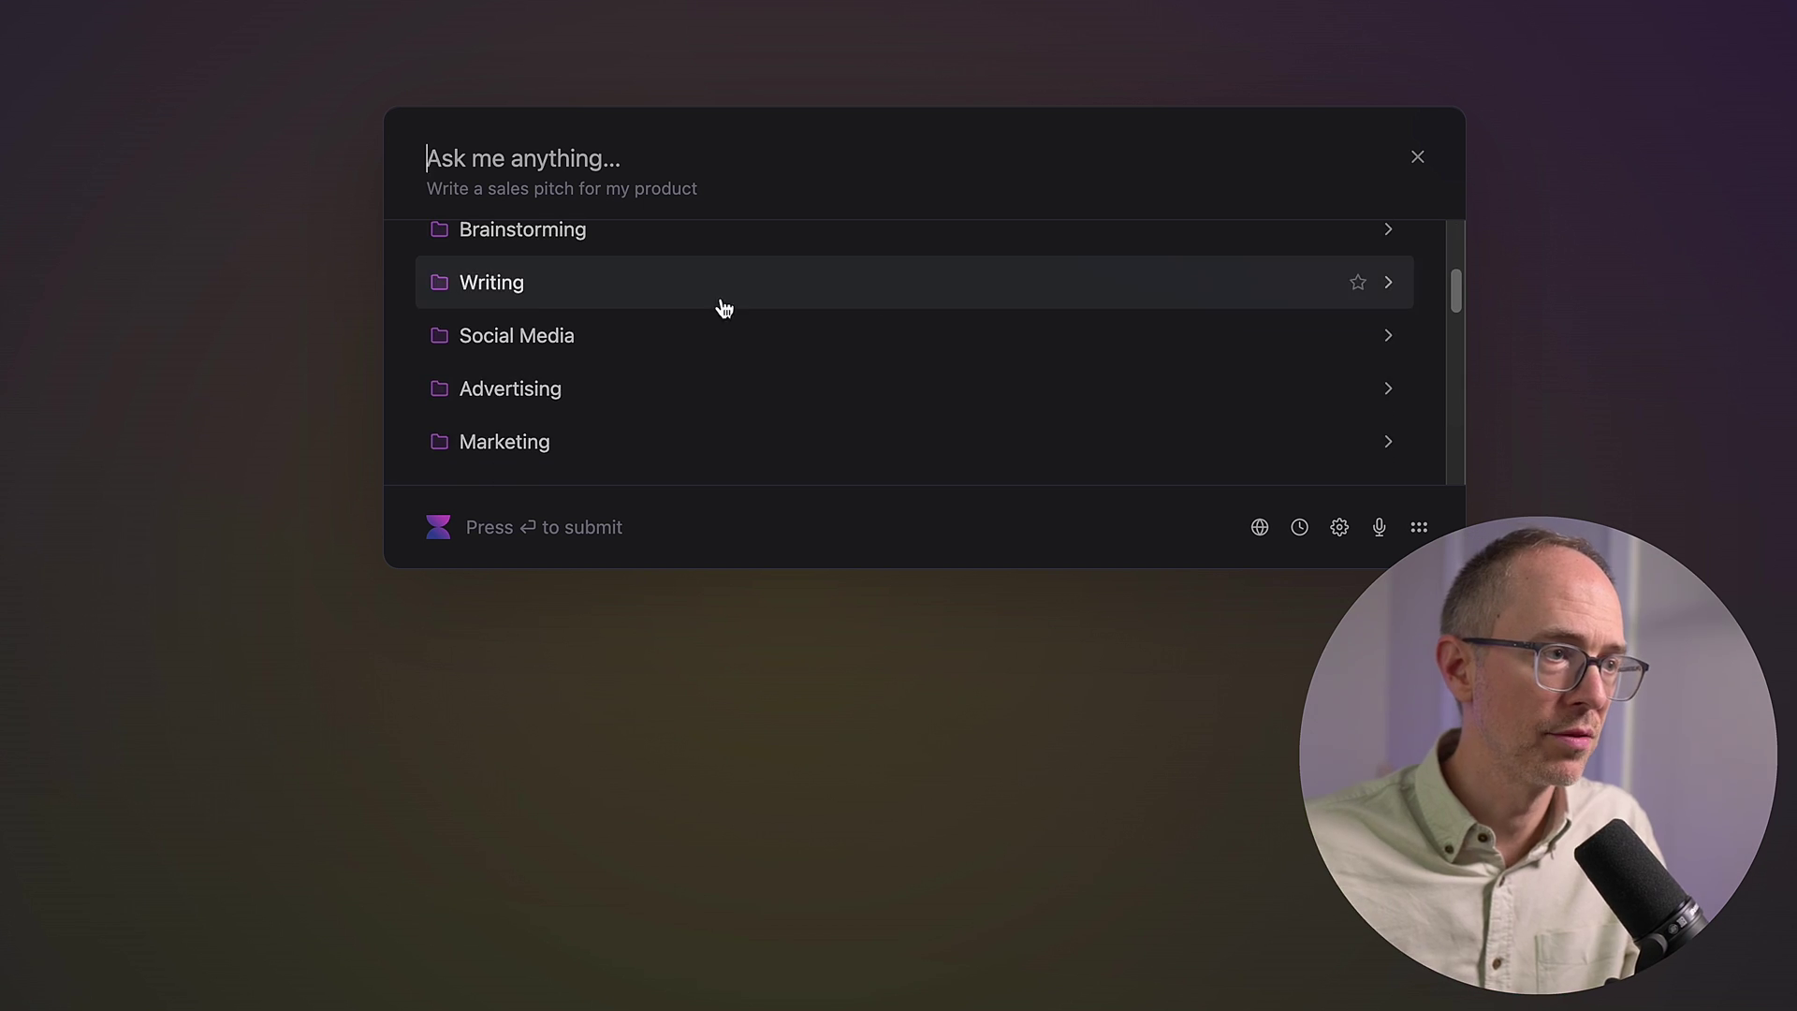
click(554, 289)
scroll(646, 379, down, 5)
click(641, 393)
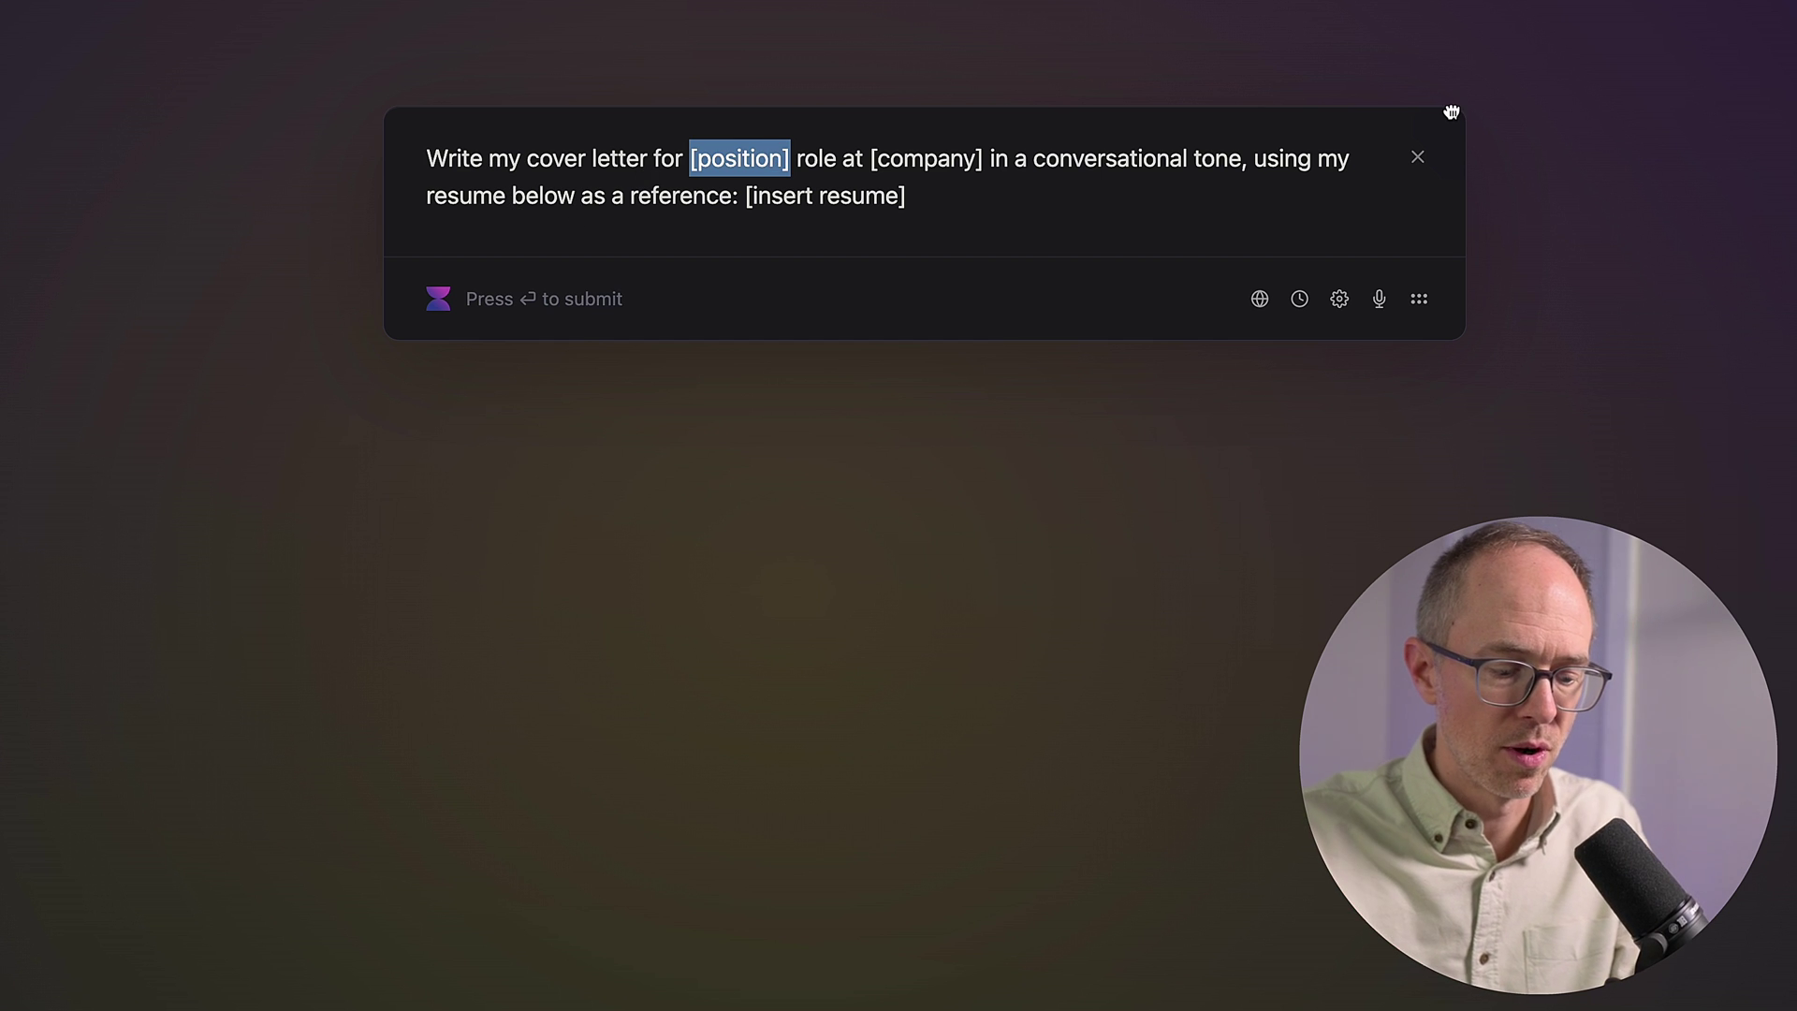
text(Site Reliab)
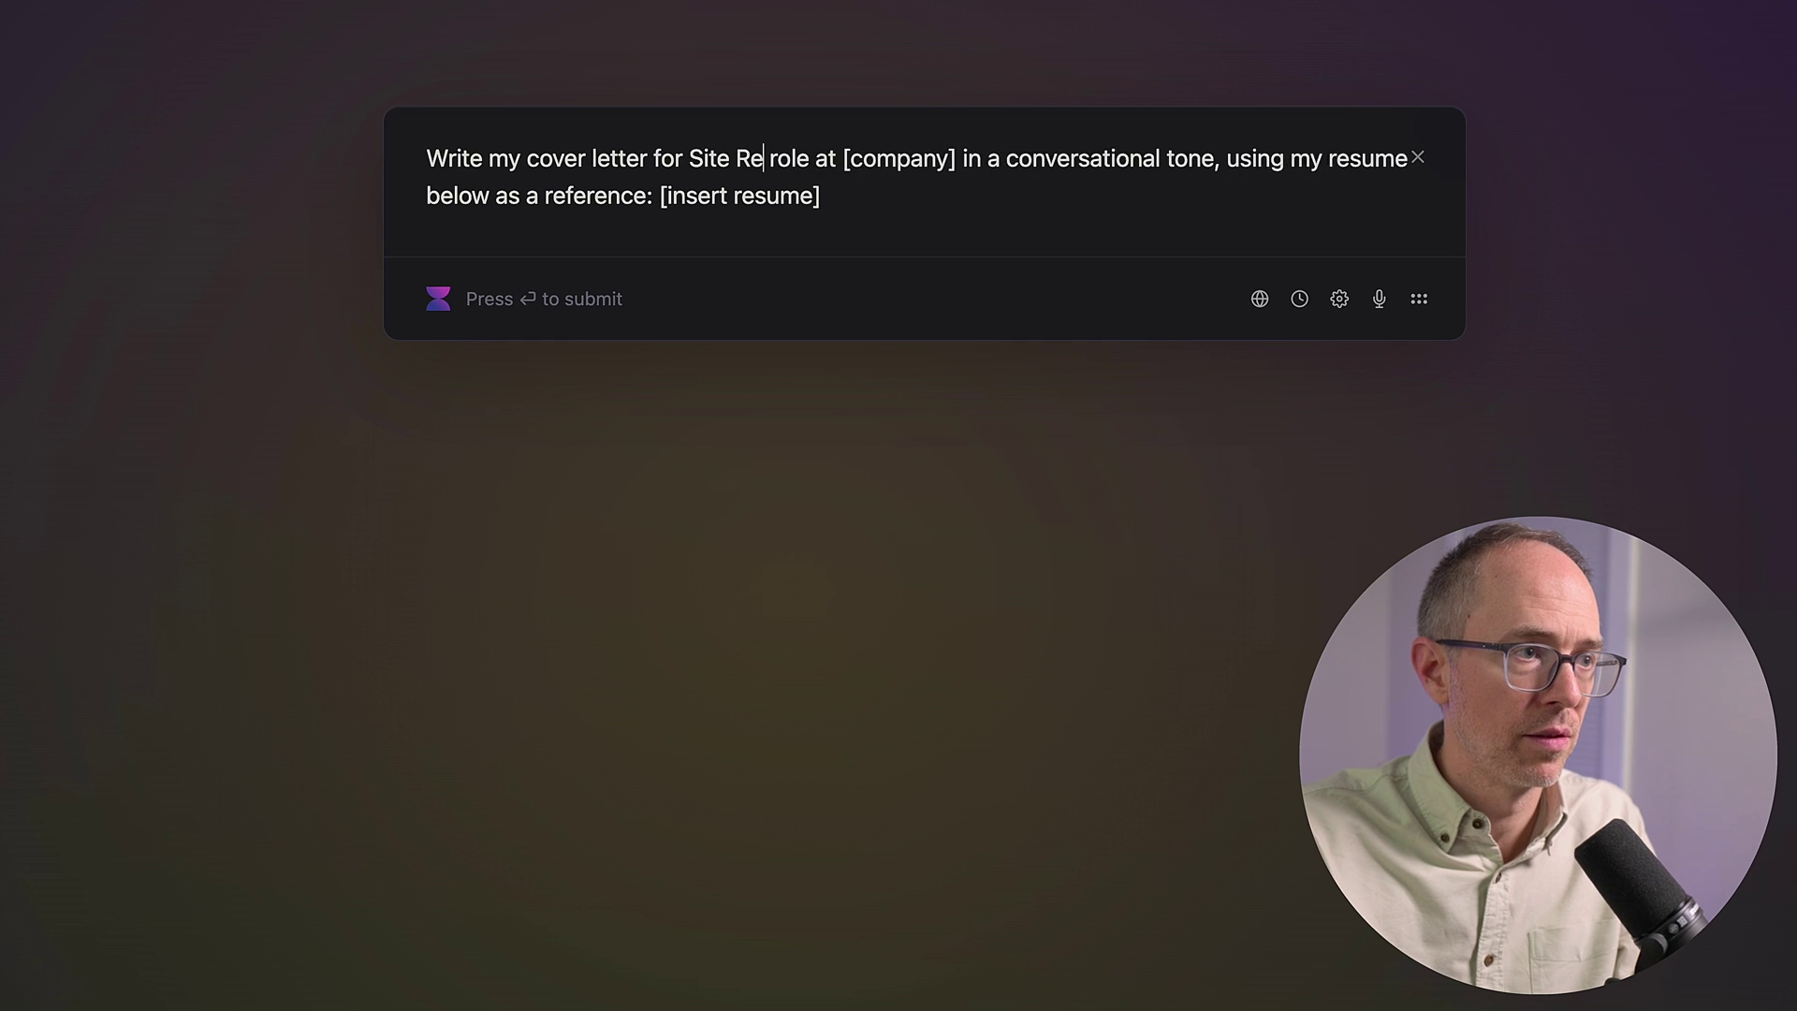
text(ility Engineer)
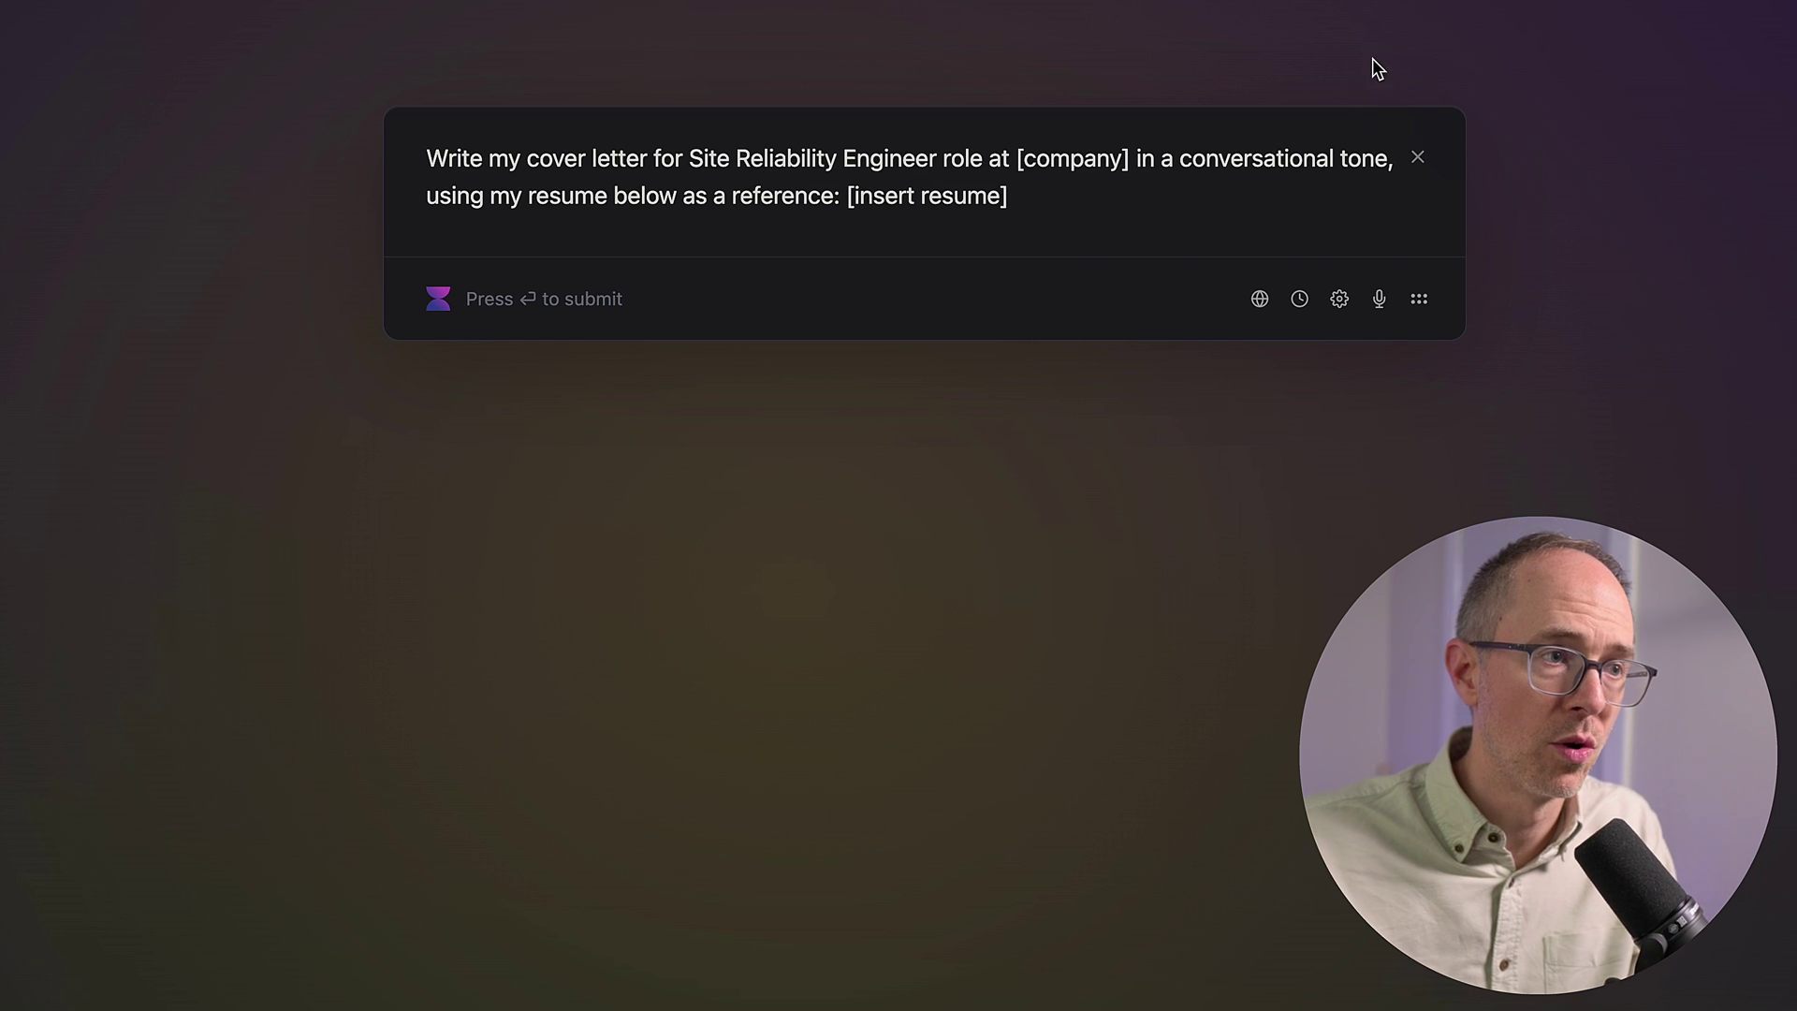
Step: Replace the [company] placeholder with 'Meta' and select the [insert resume] placeholder
drag(1018, 157, 1129, 159)
text(Meta)
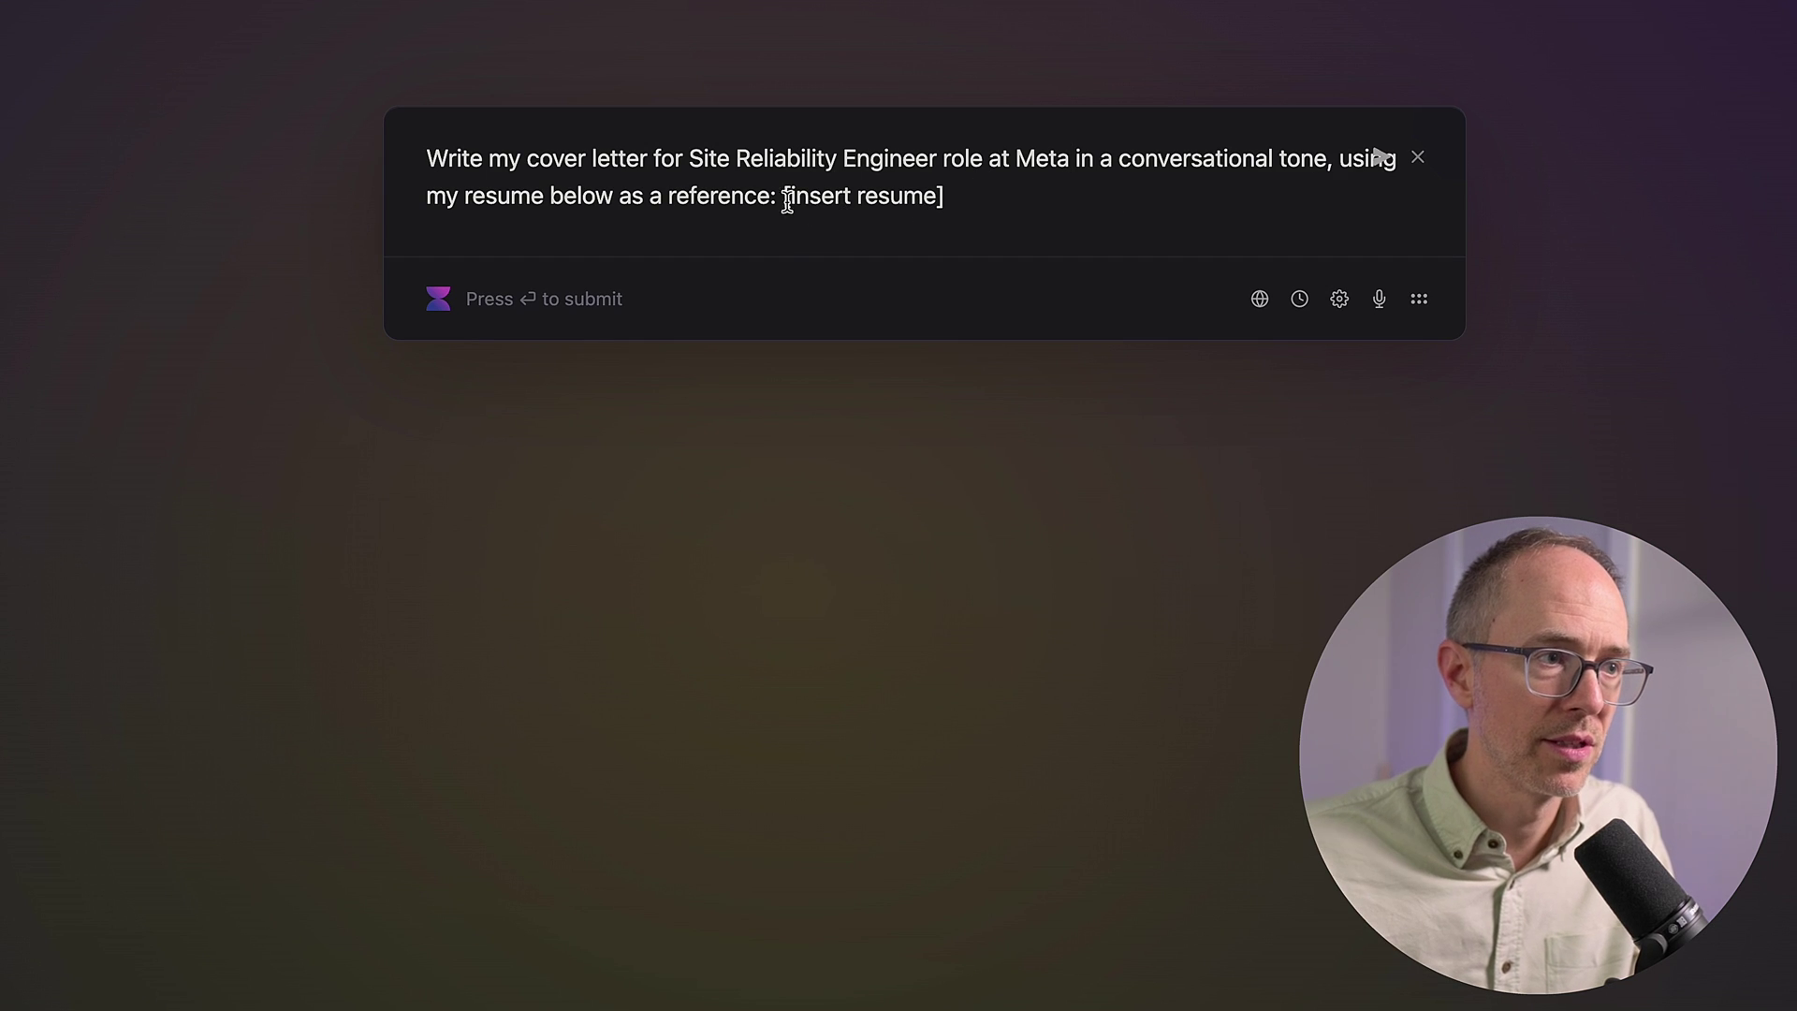
drag(784, 196, 1121, 197)
Step: Swap the [insert resume] placeholder for the pasted resume and submit the cover letter request
key(BackSpace)
key(shift+Return)
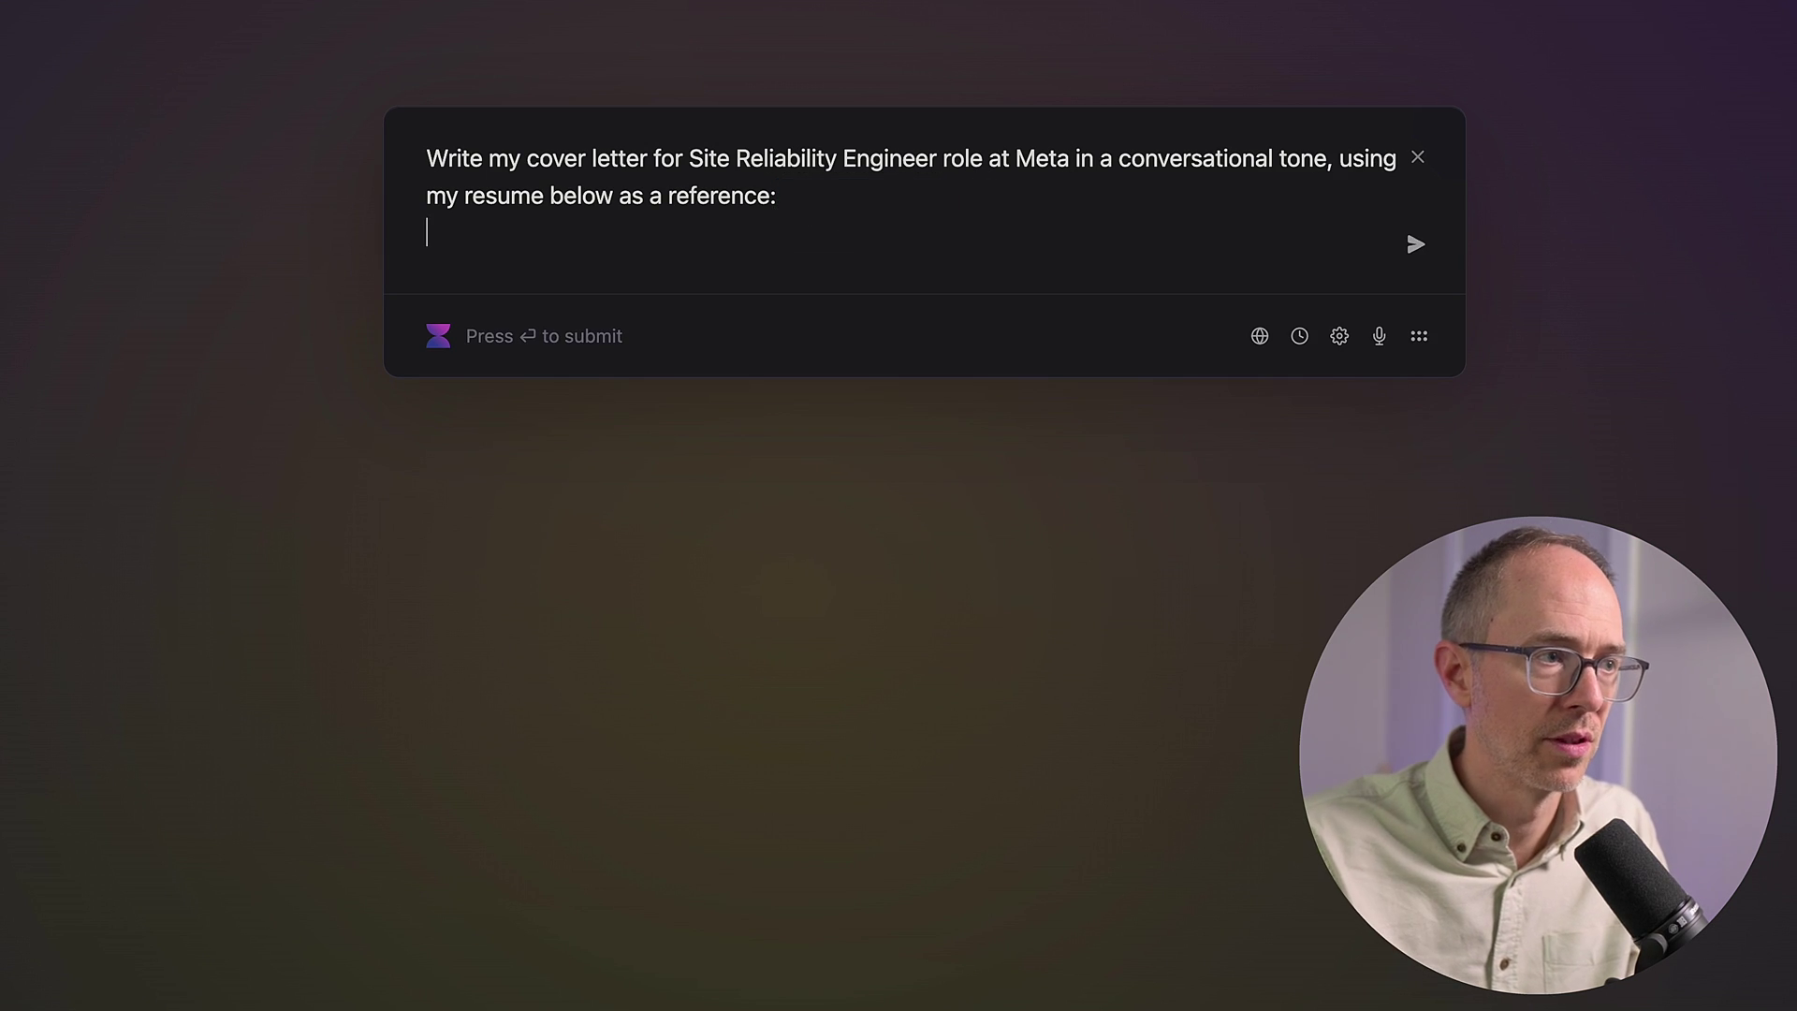
key(super+v)
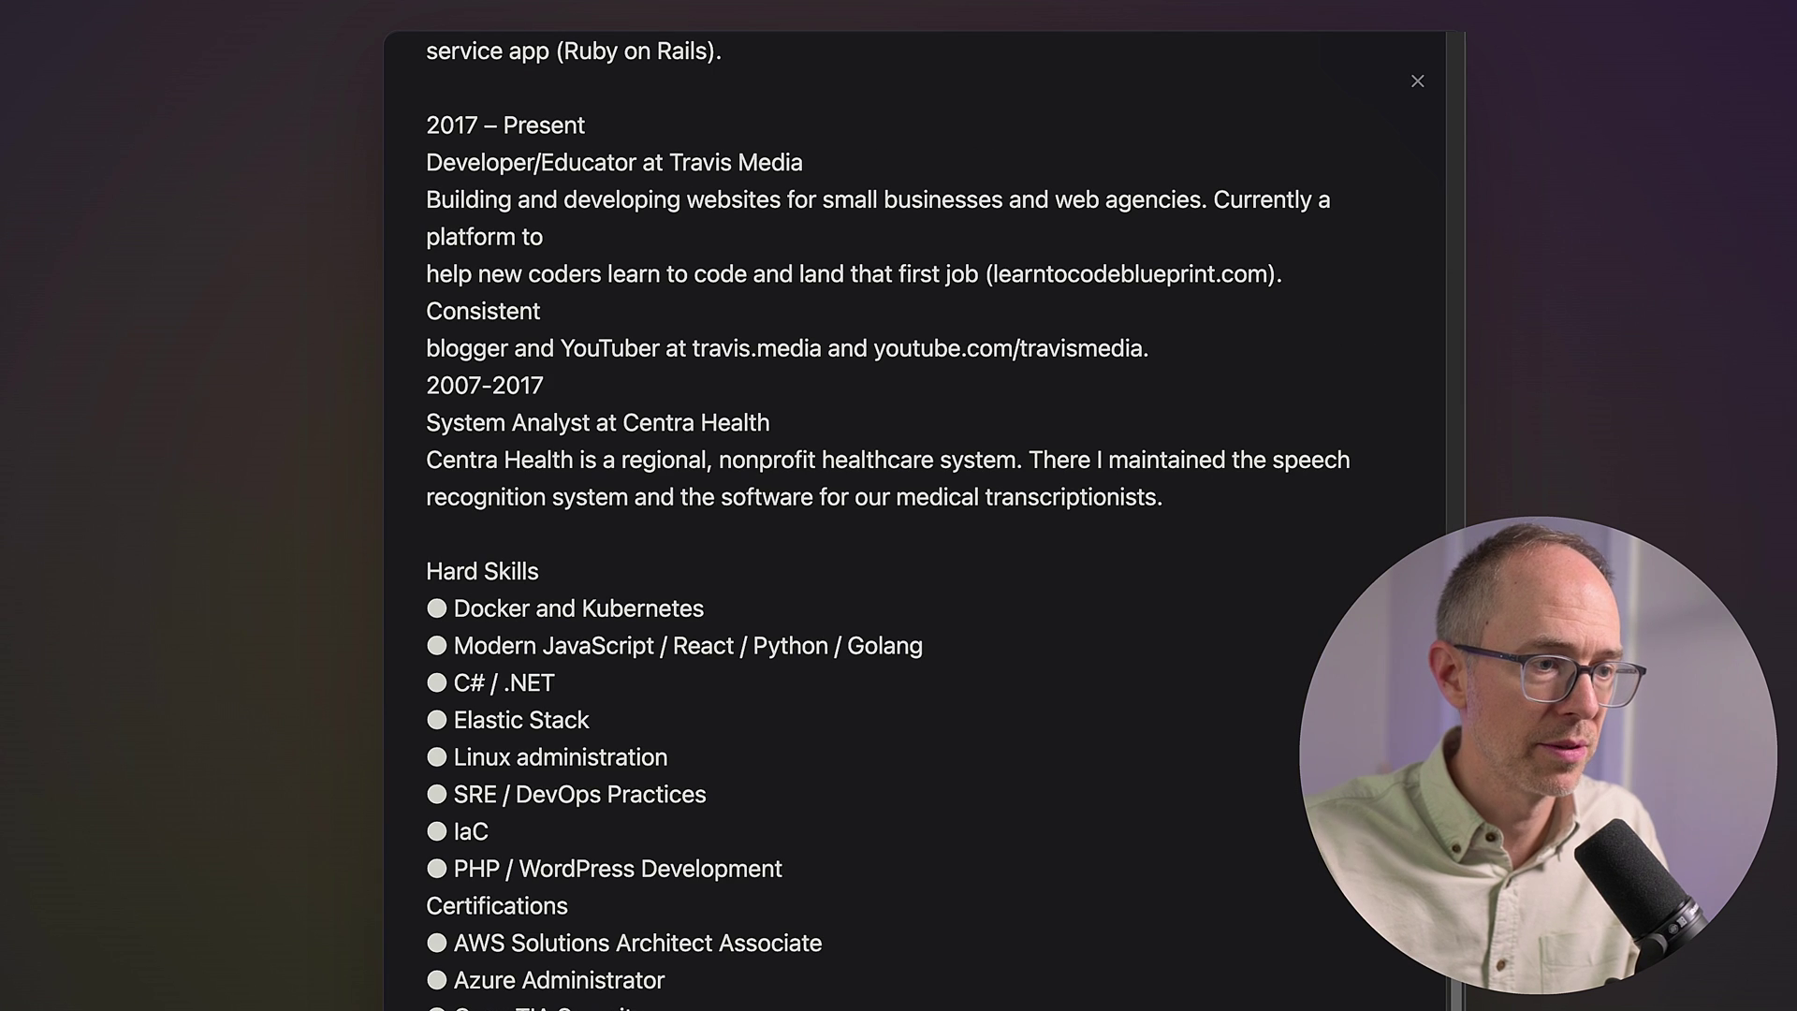
key(Return)
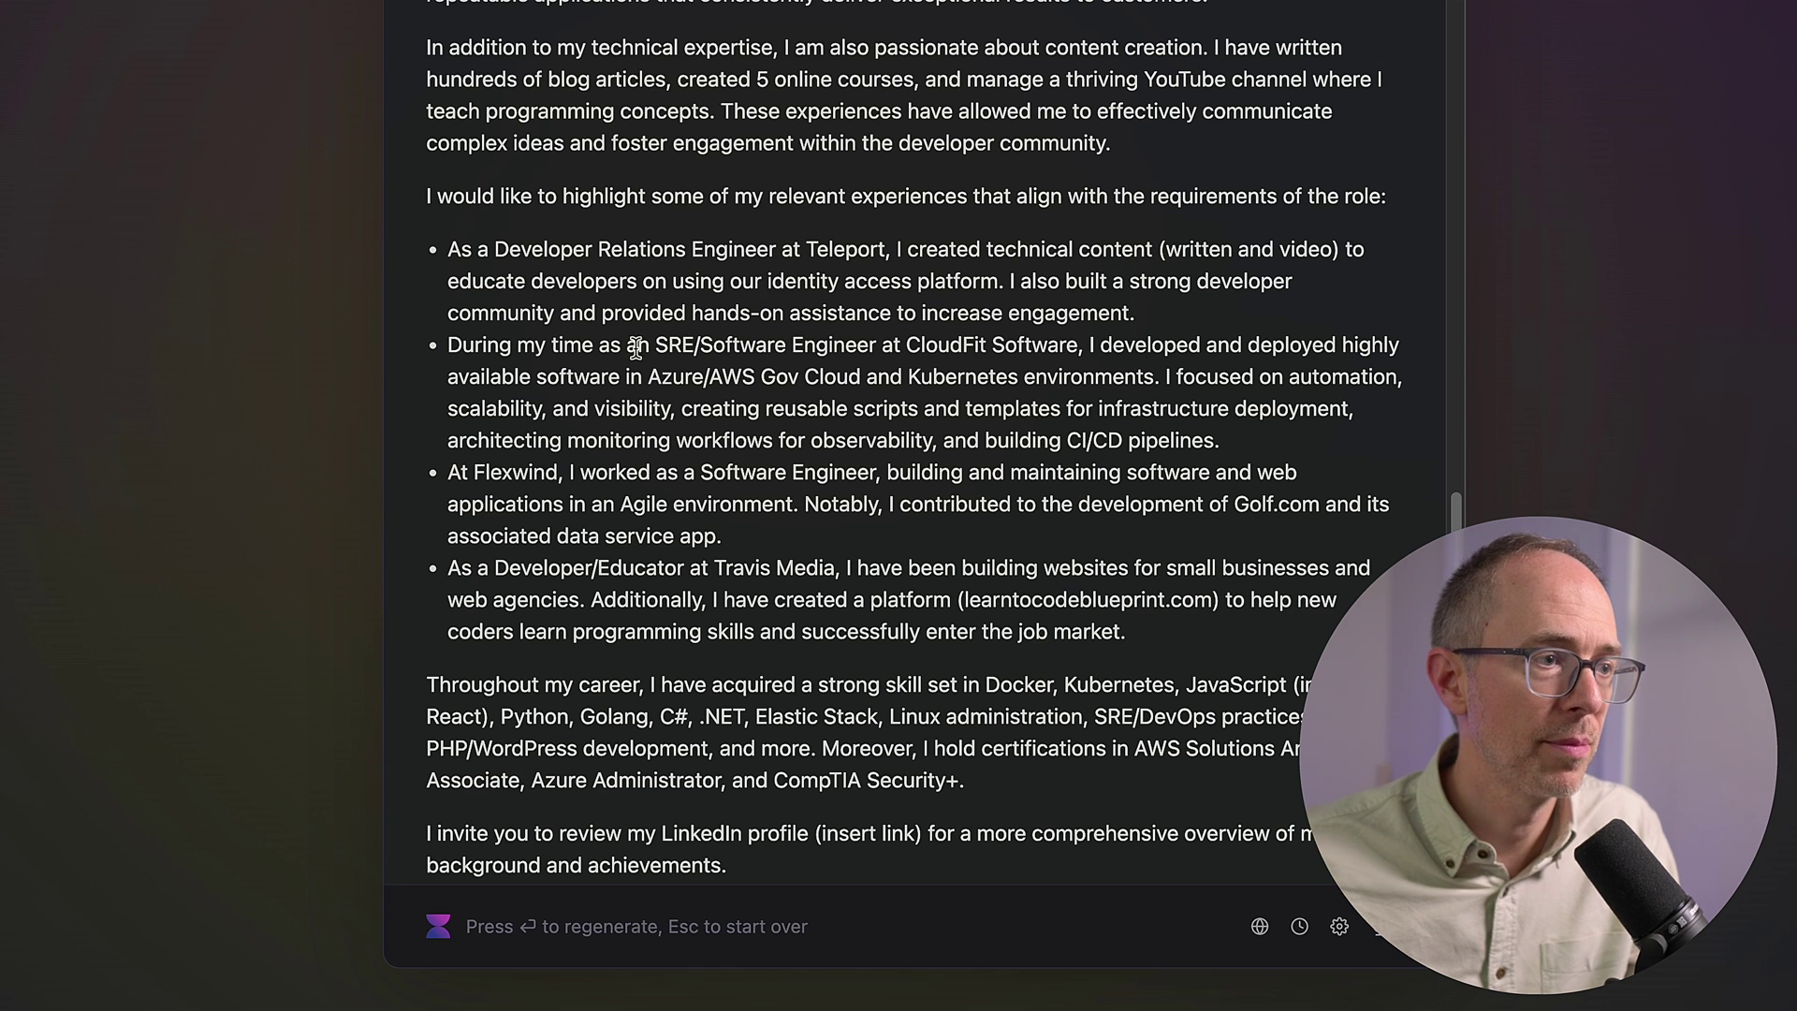
Step: Highlight the CloudFit, Flexwind and skills passages of the generated letter, then select all of it
drag(669, 346, 967, 462)
drag(536, 487, 859, 540)
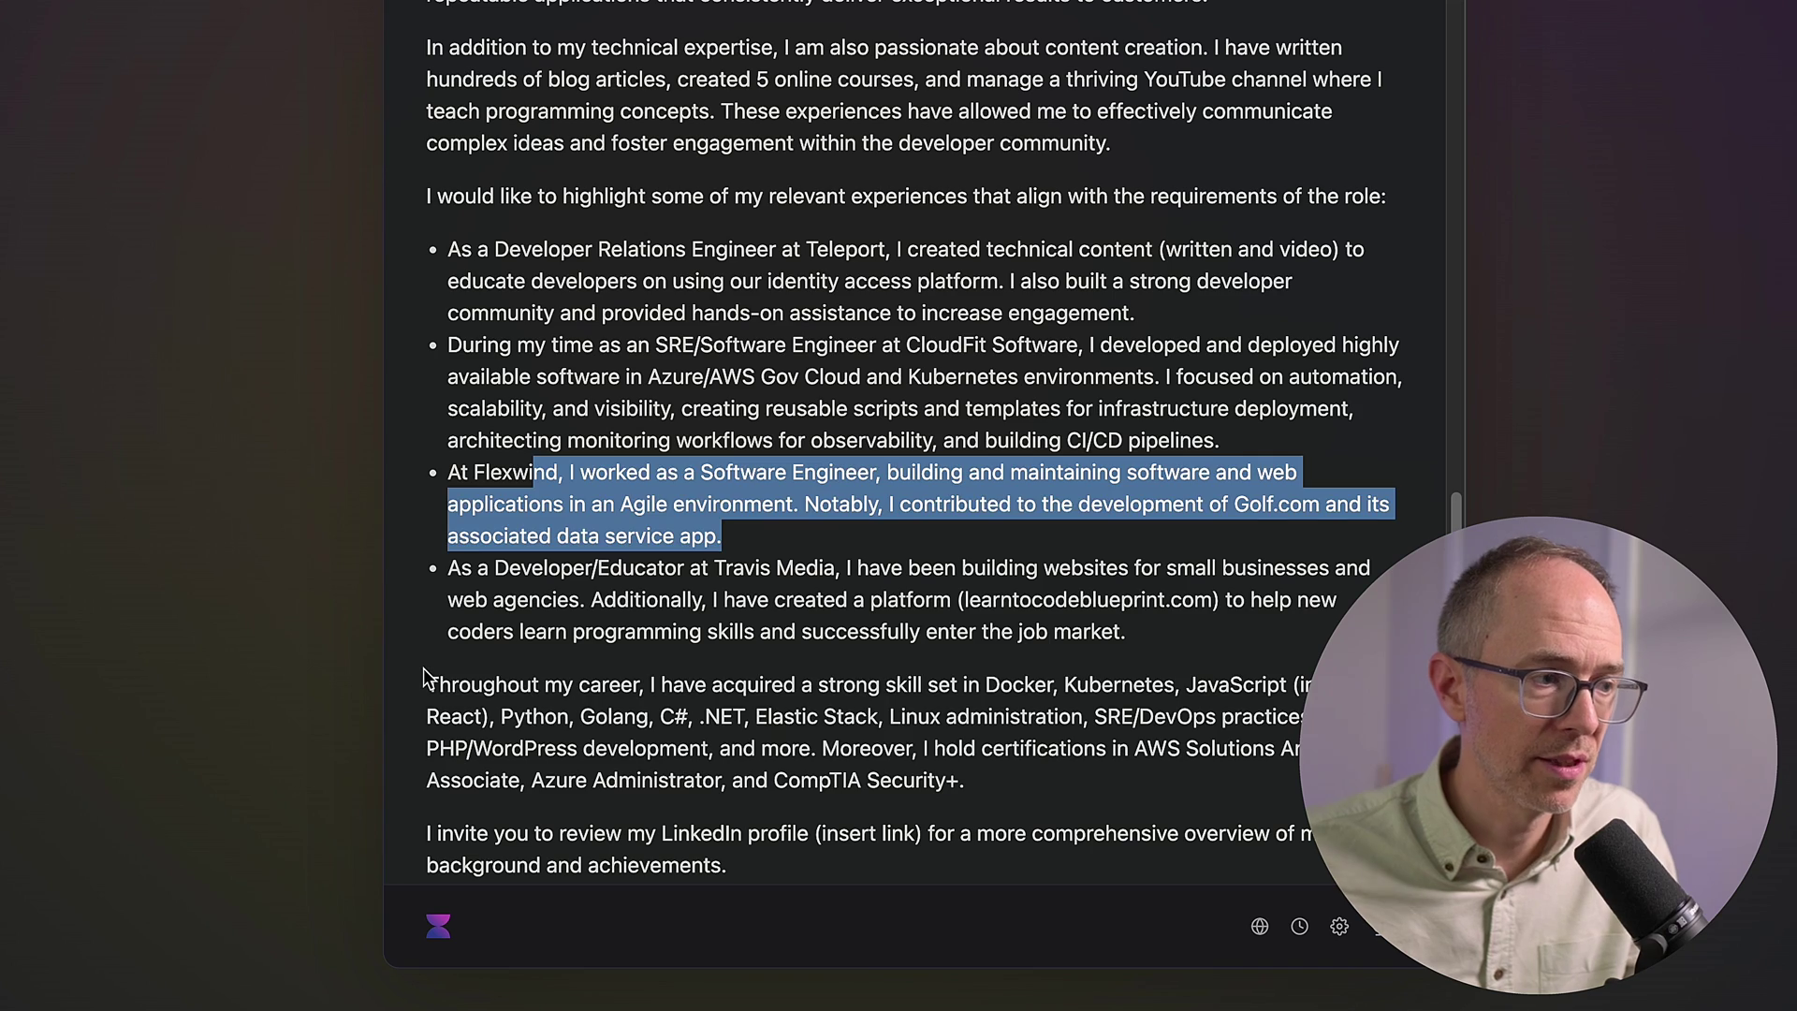
drag(426, 676, 992, 785)
scroll(992, 785, up, 5)
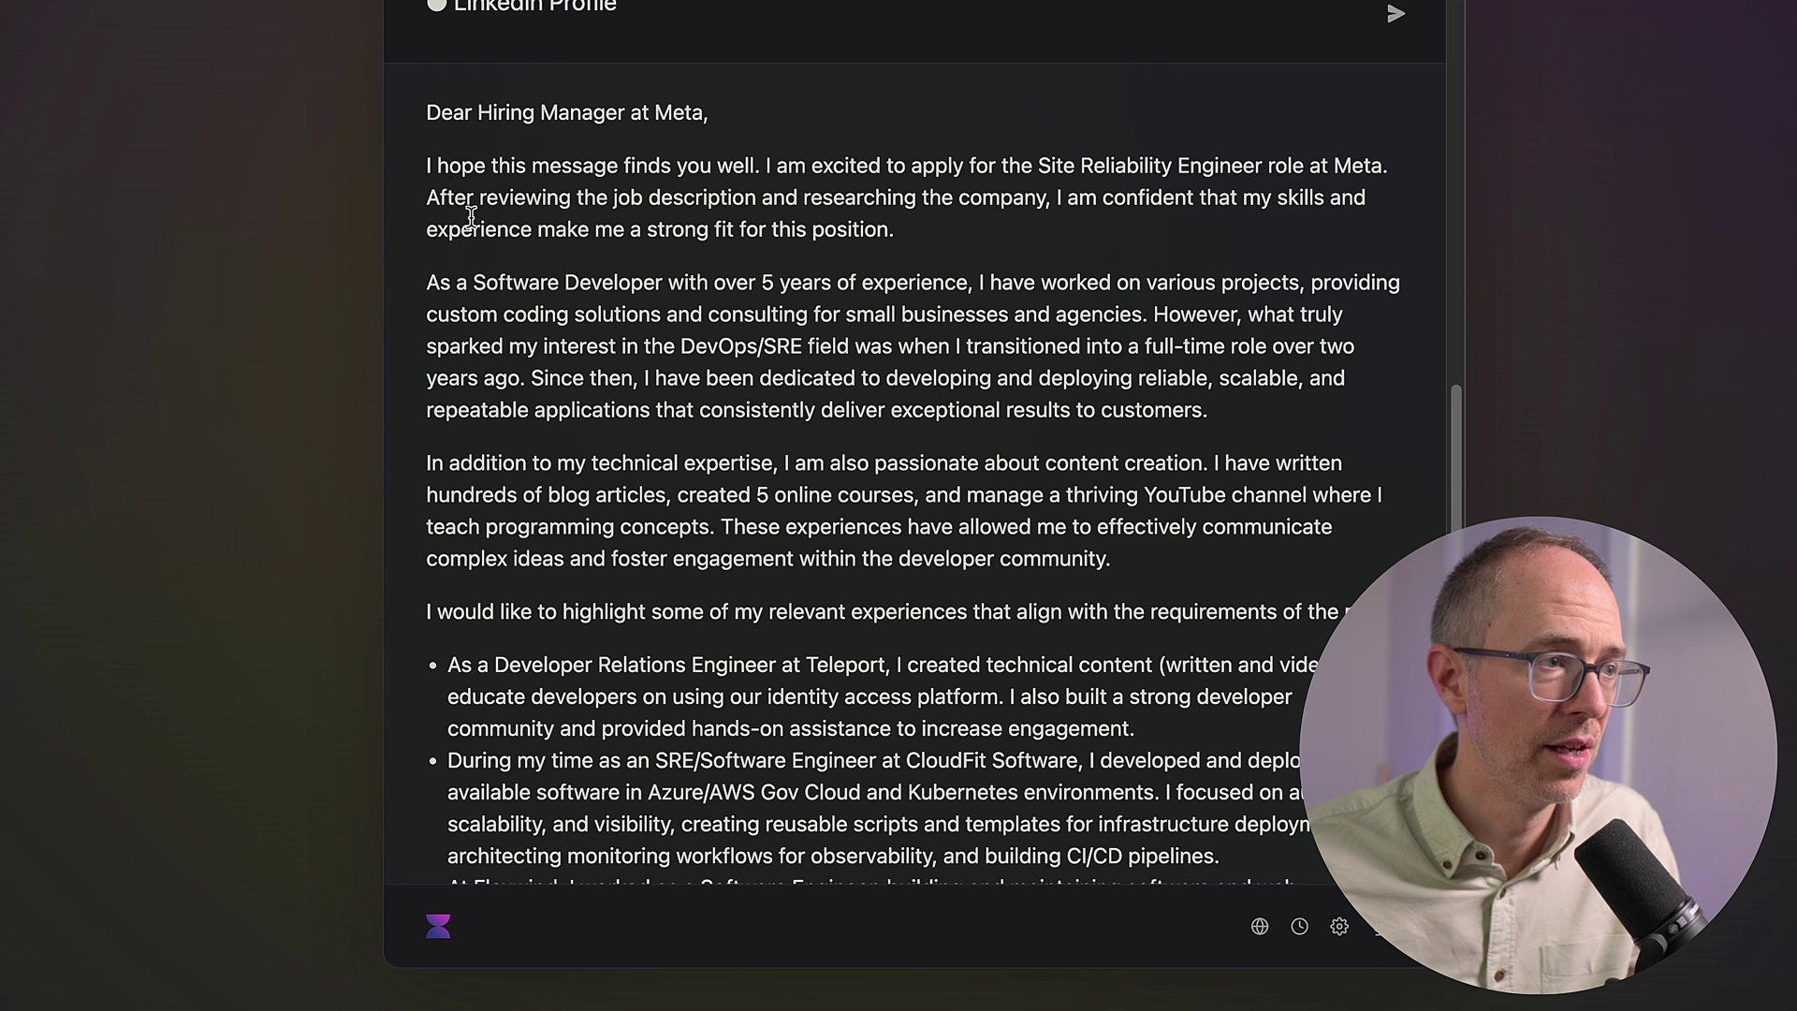
drag(440, 138, 658, 920)
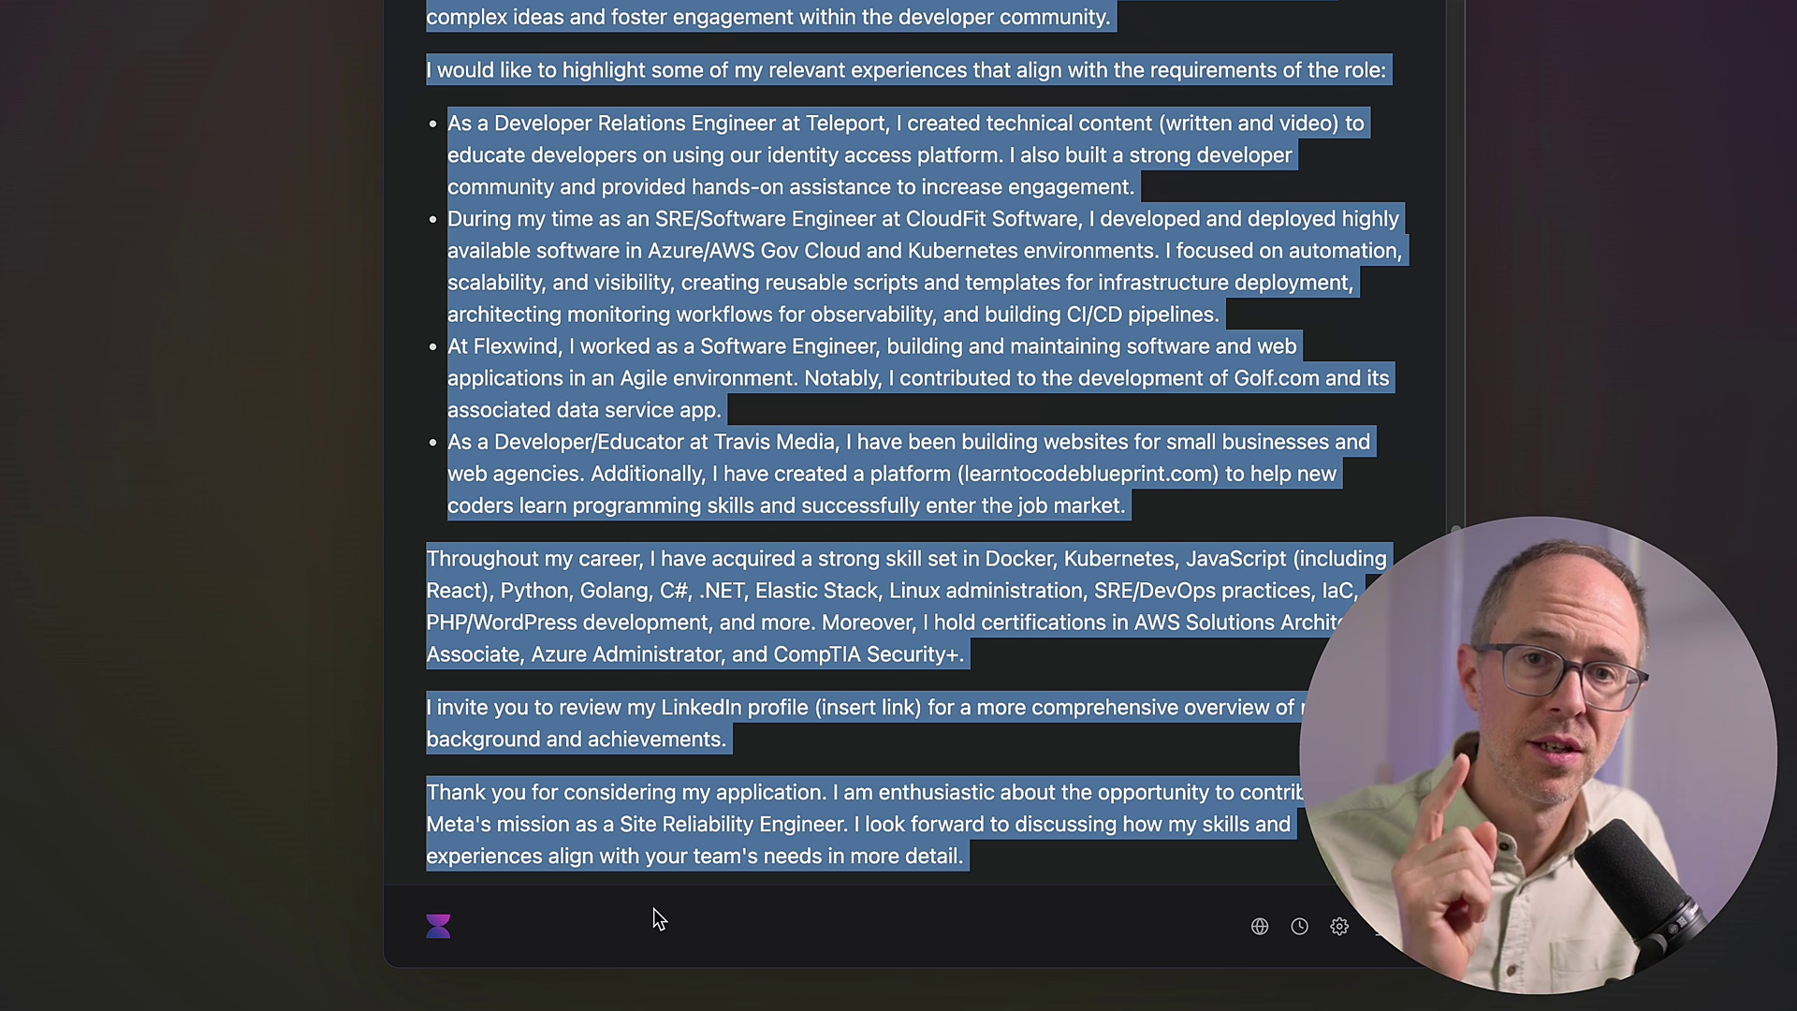
key(super+w)
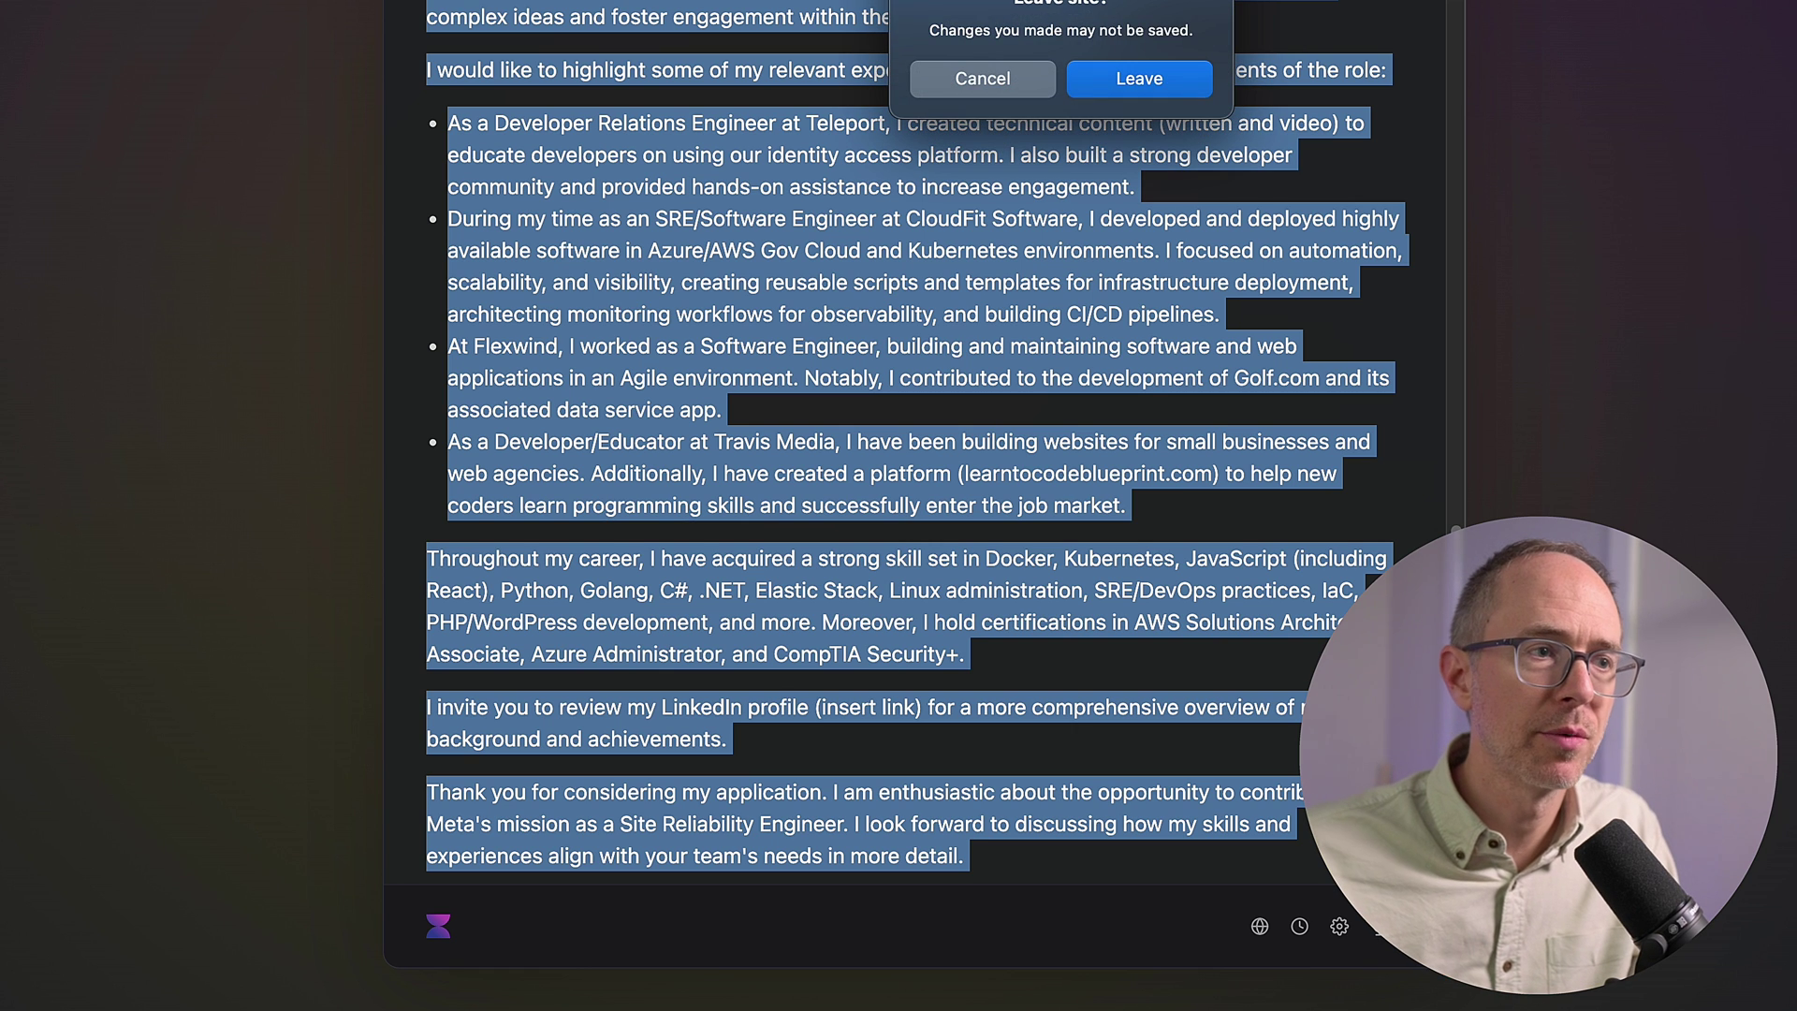
Step: Leave the cover letter page and go to Voilà's settings page
key(Escape)
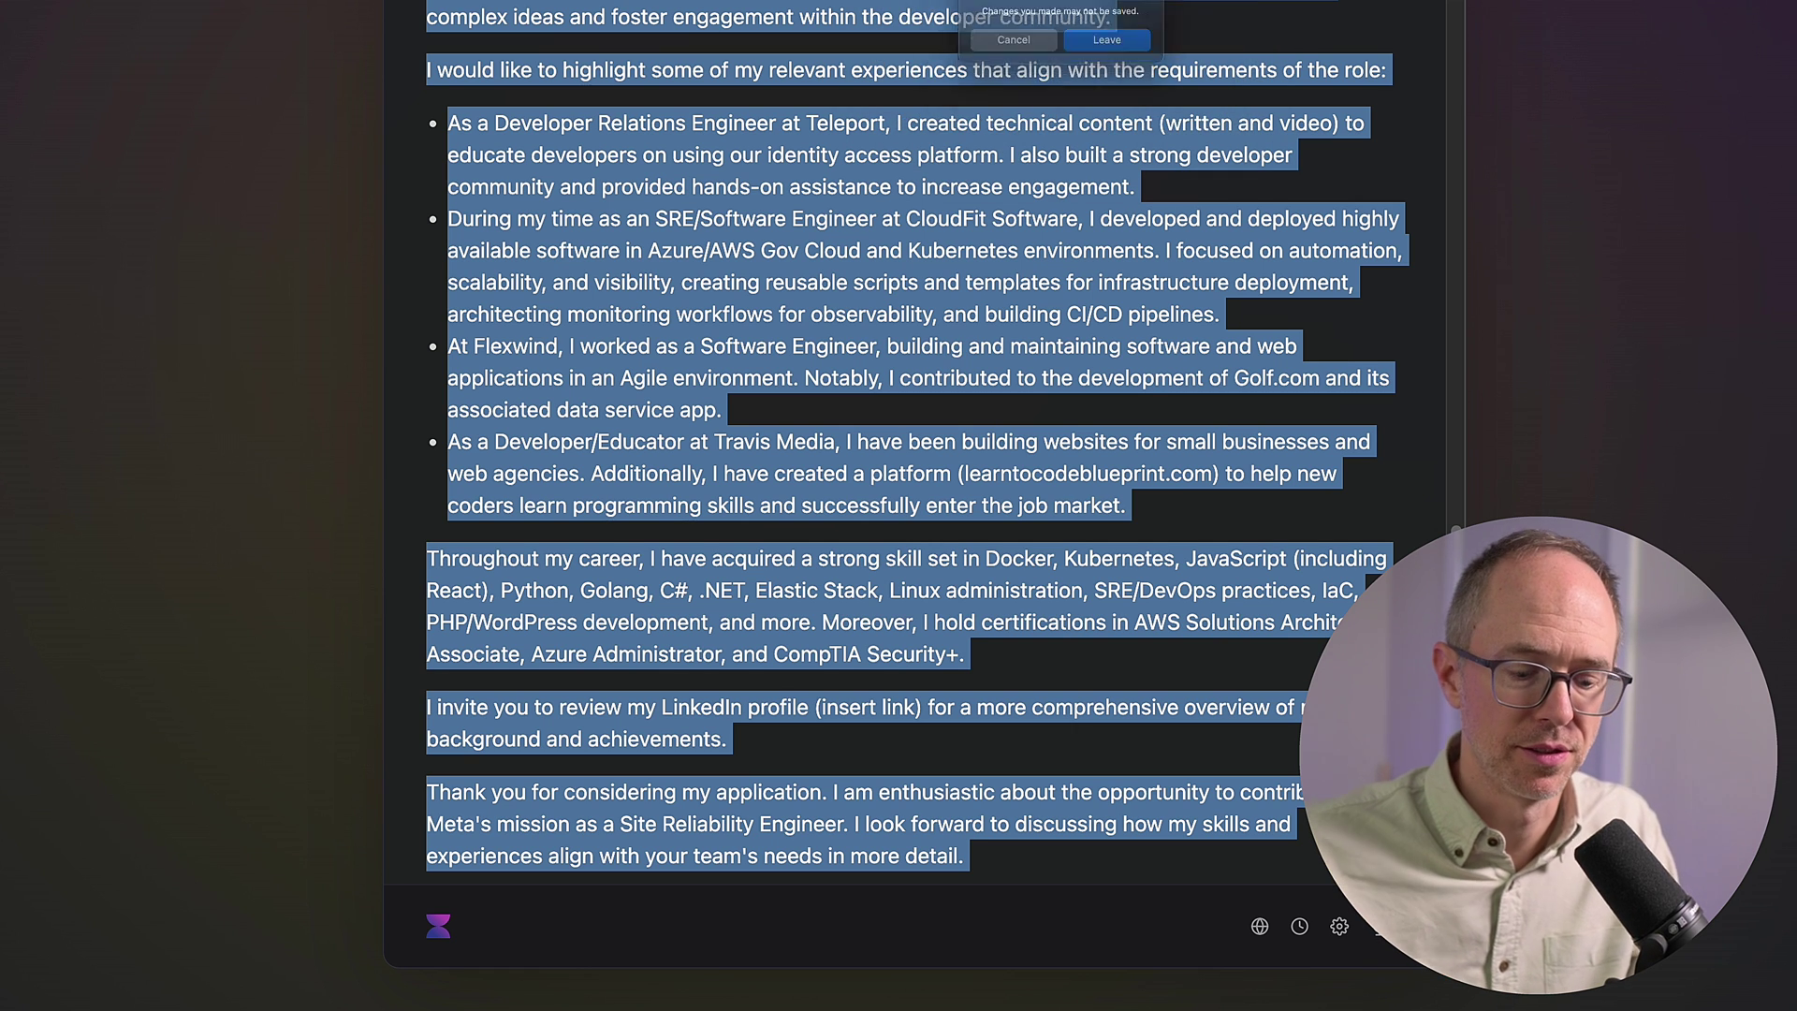
key(super+w)
key(Return)
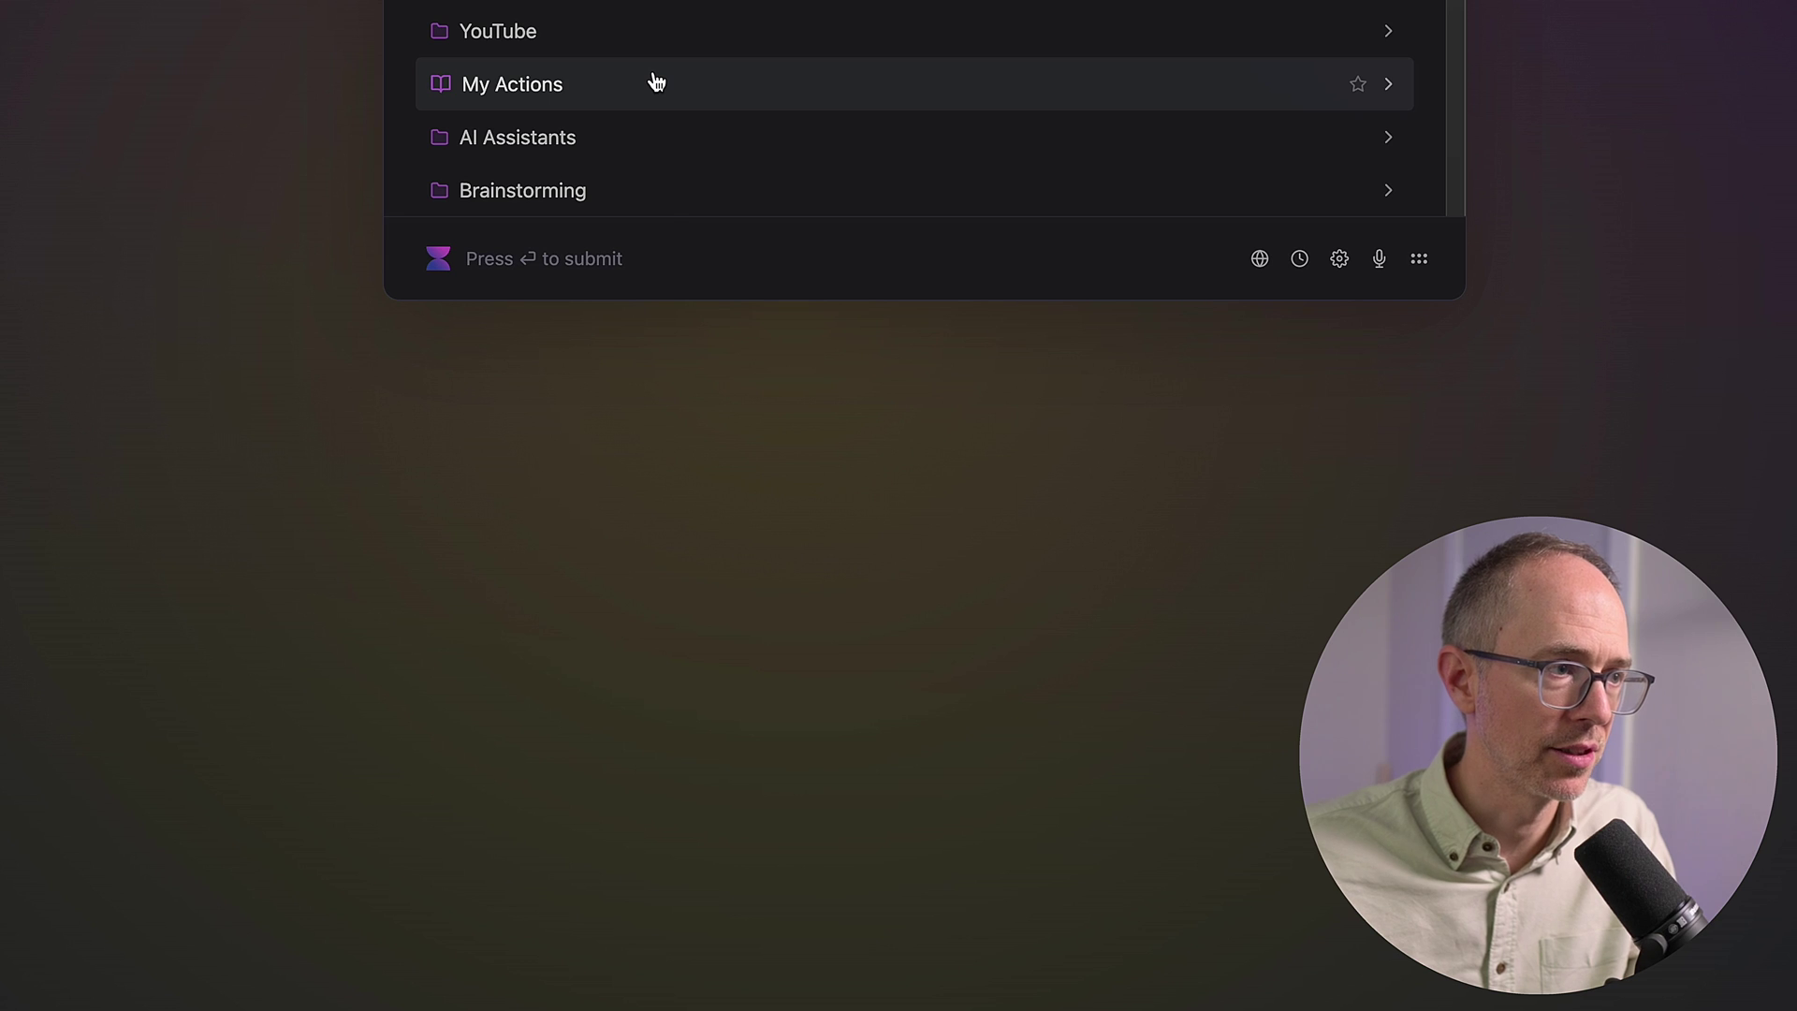
click(1340, 259)
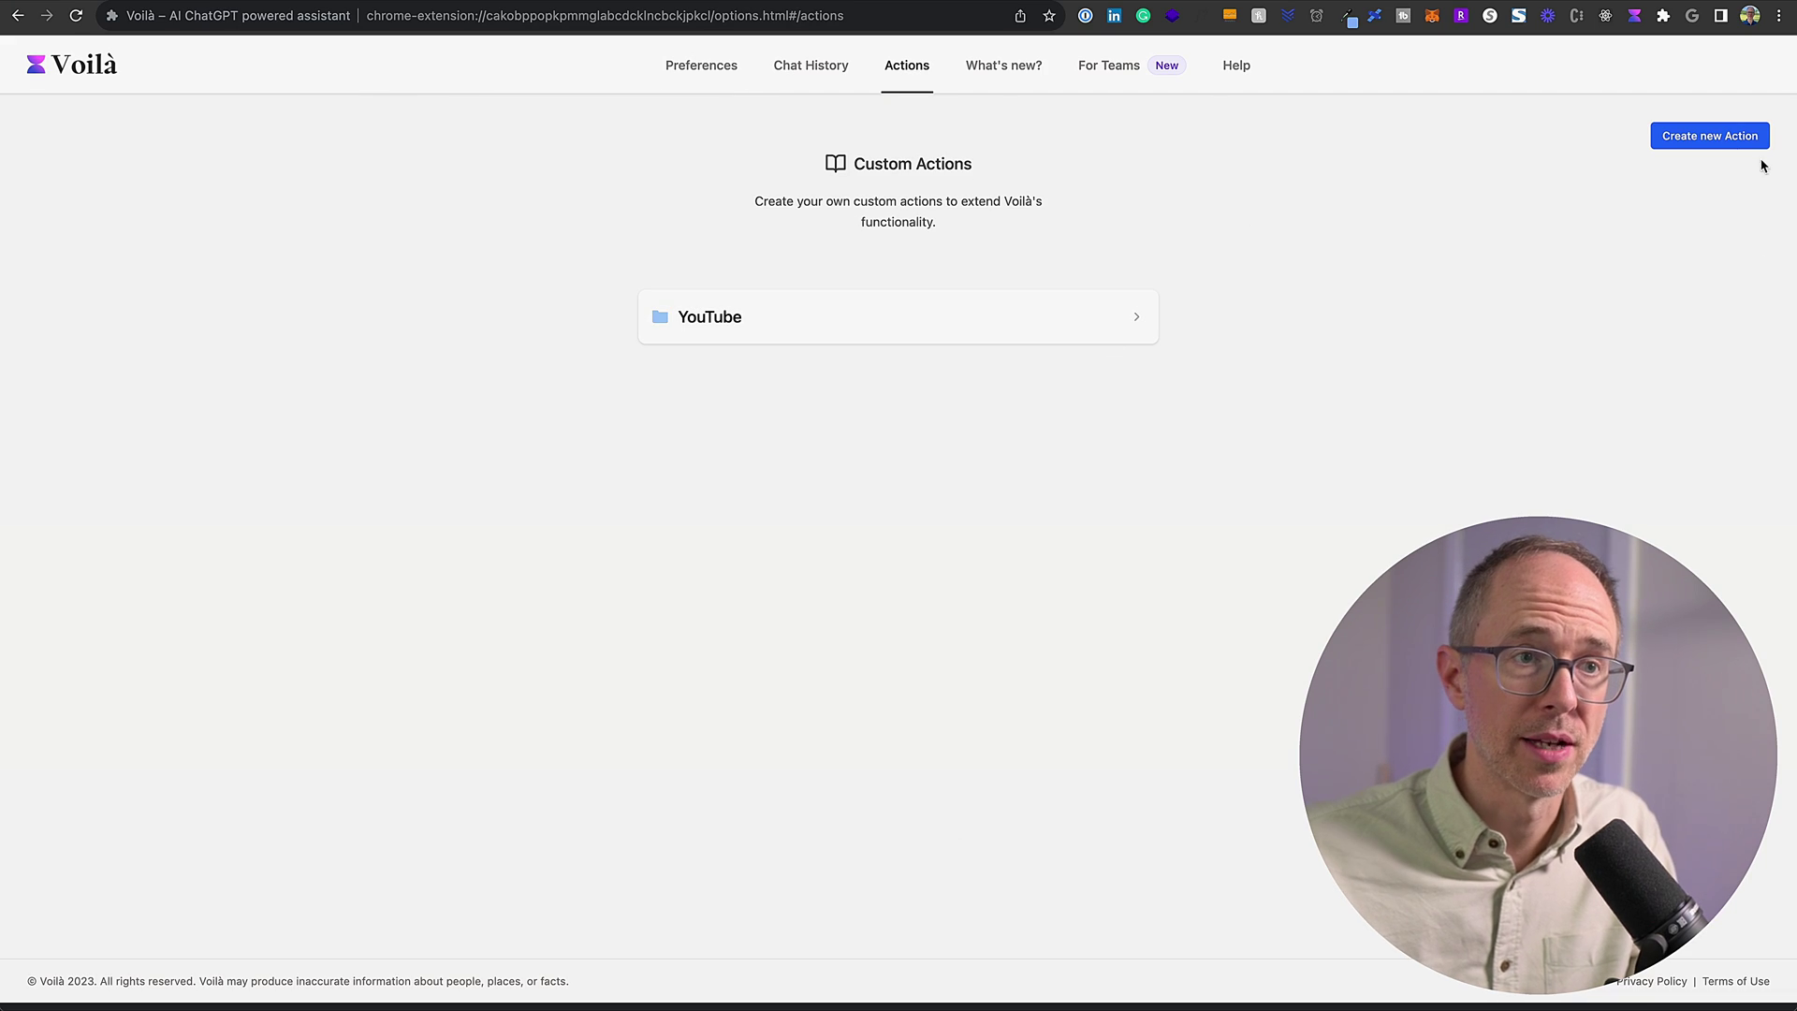
Step: Look over a new custom action's name and prompt fields and the {PAGE} and {DATE} variable tips
click(1732, 138)
click(605, 347)
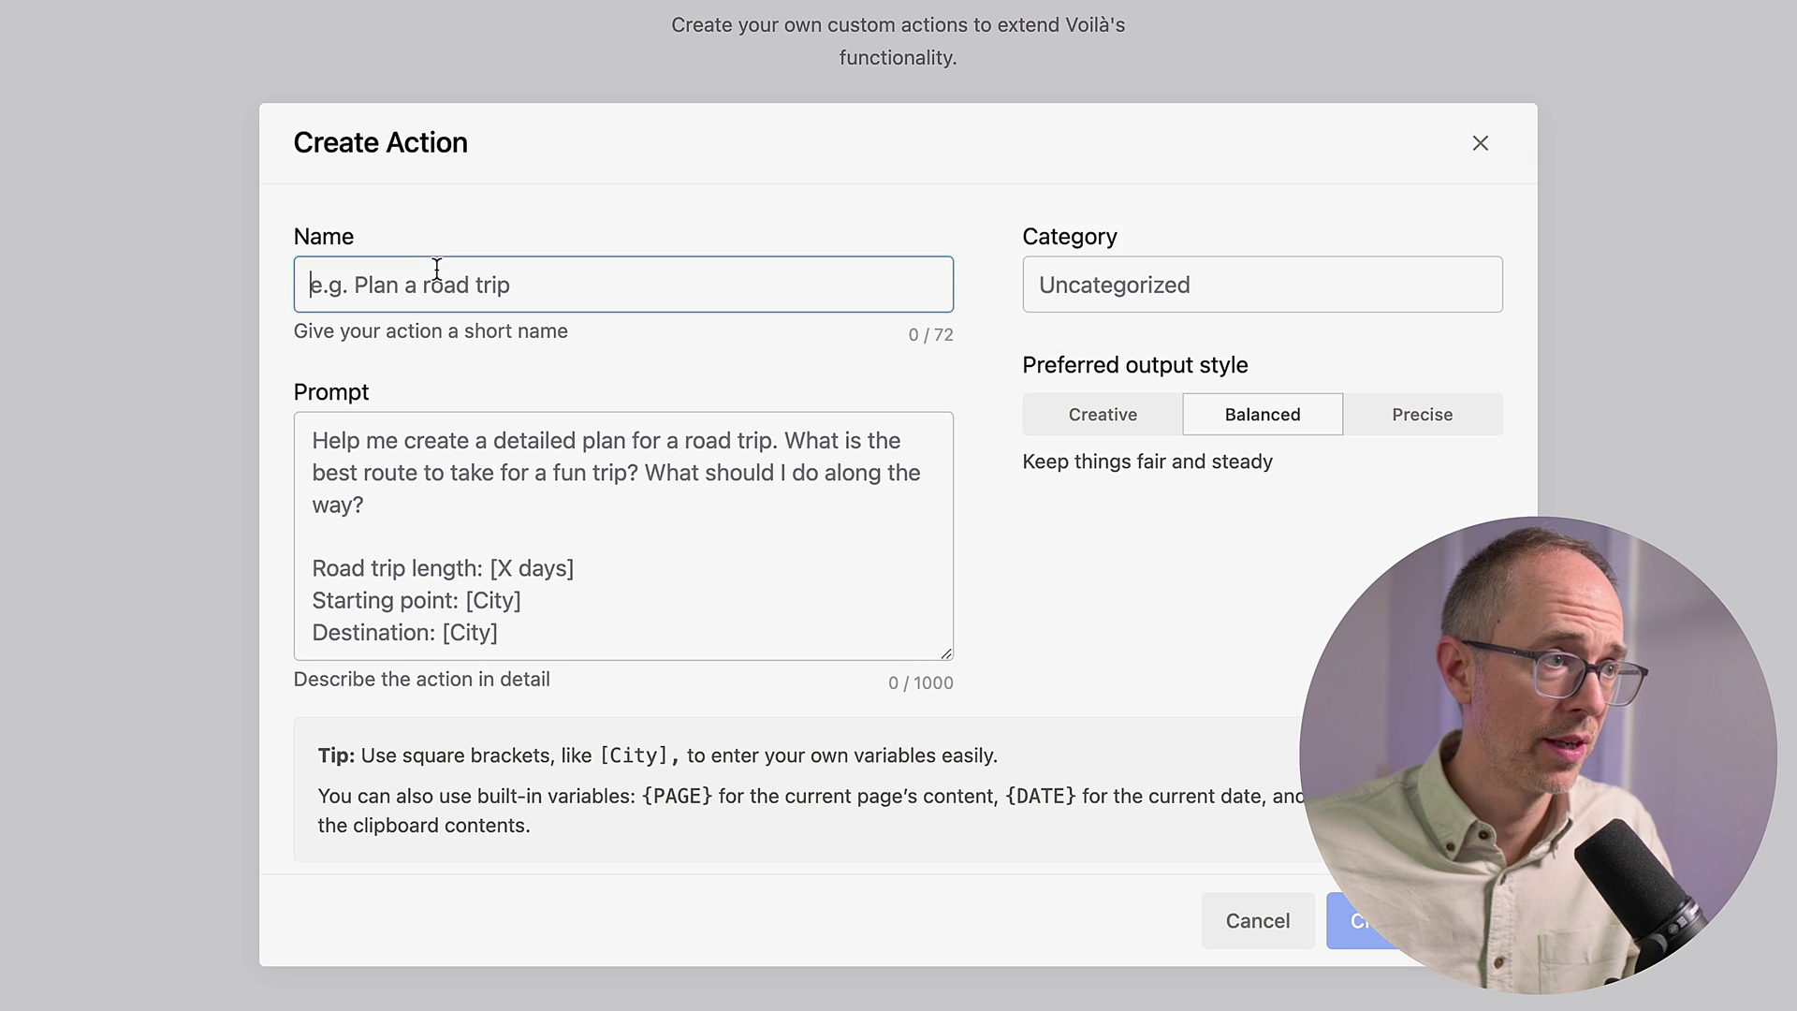
click(361, 431)
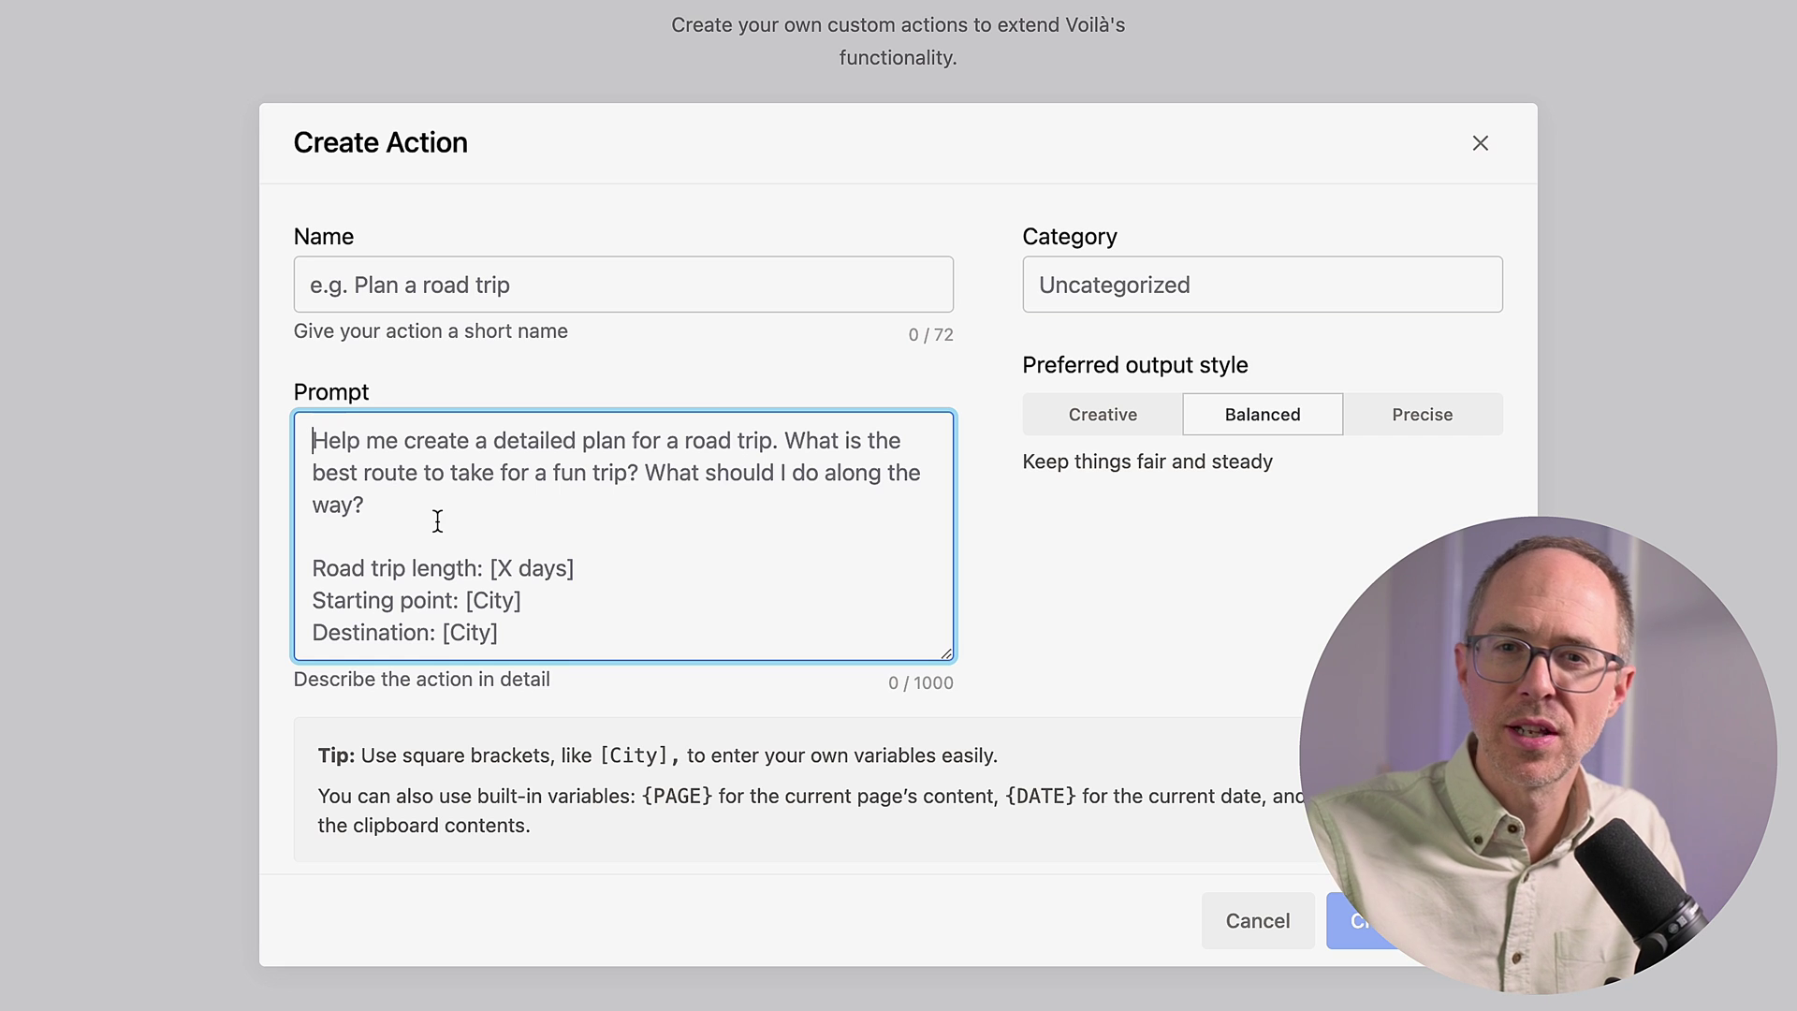
click(601, 756)
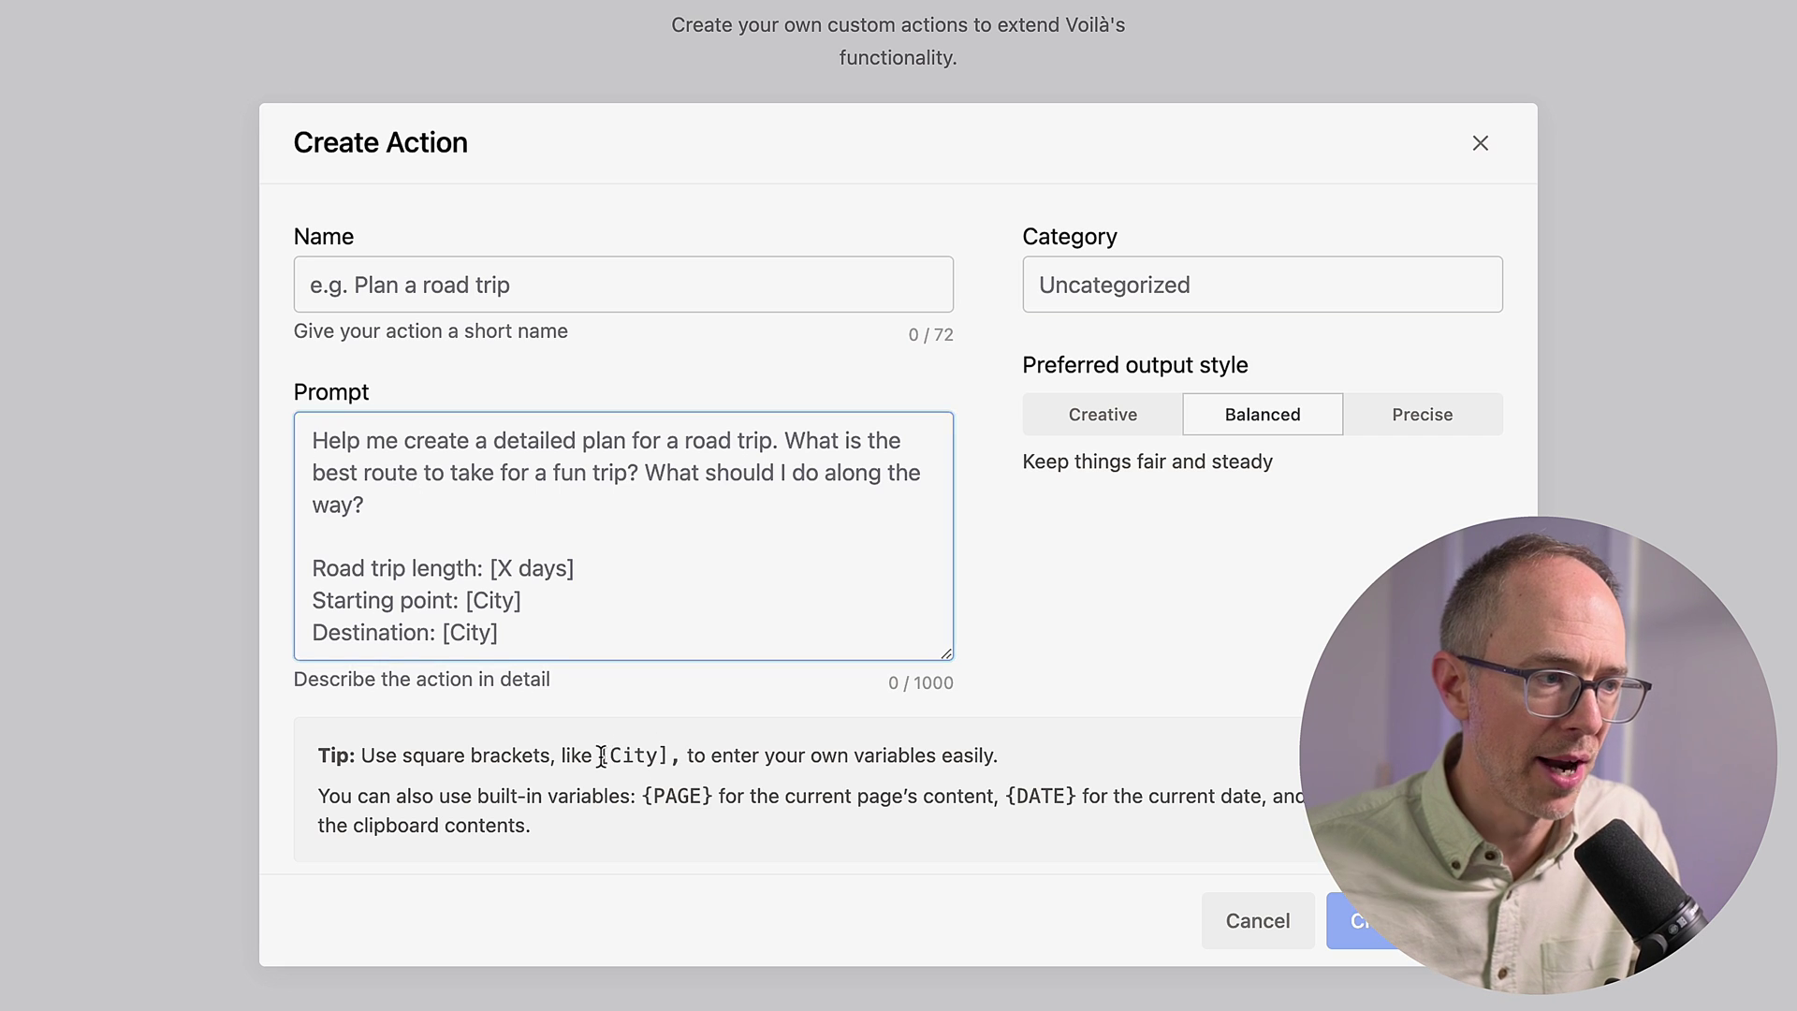
drag(601, 757, 800, 760)
click(640, 796)
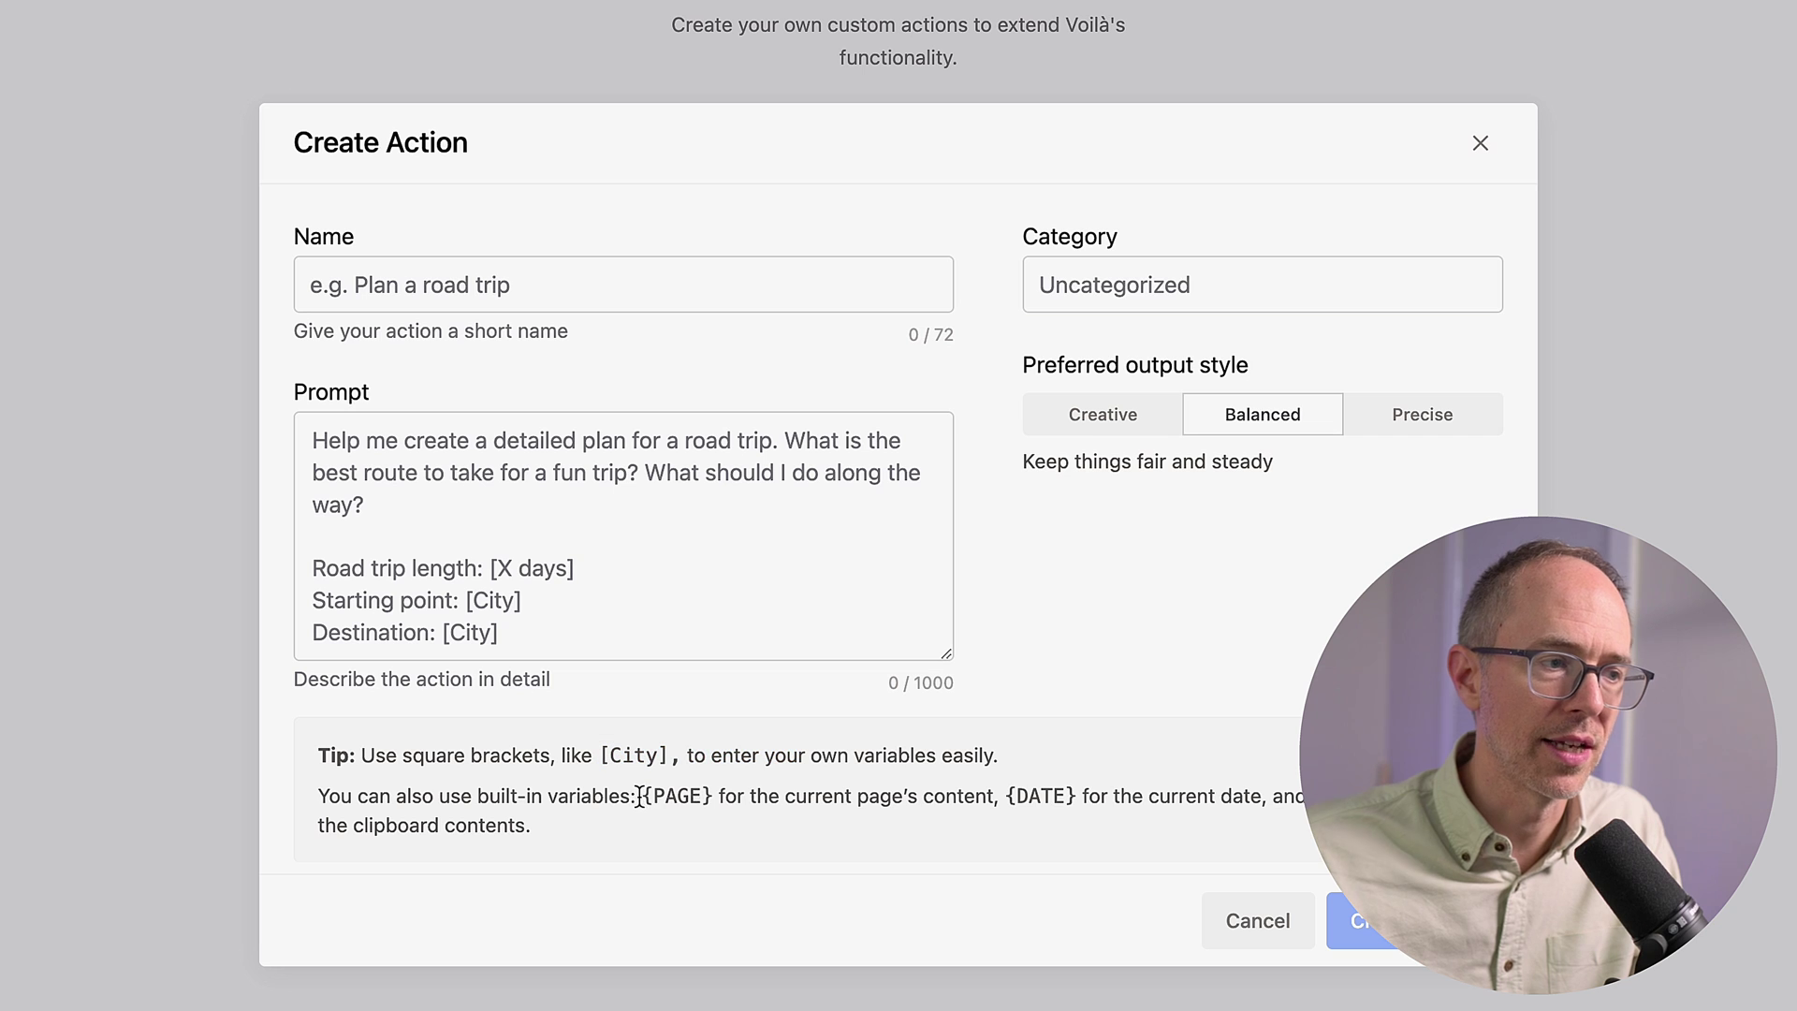
drag(639, 796, 739, 796)
drag(1007, 797, 1078, 797)
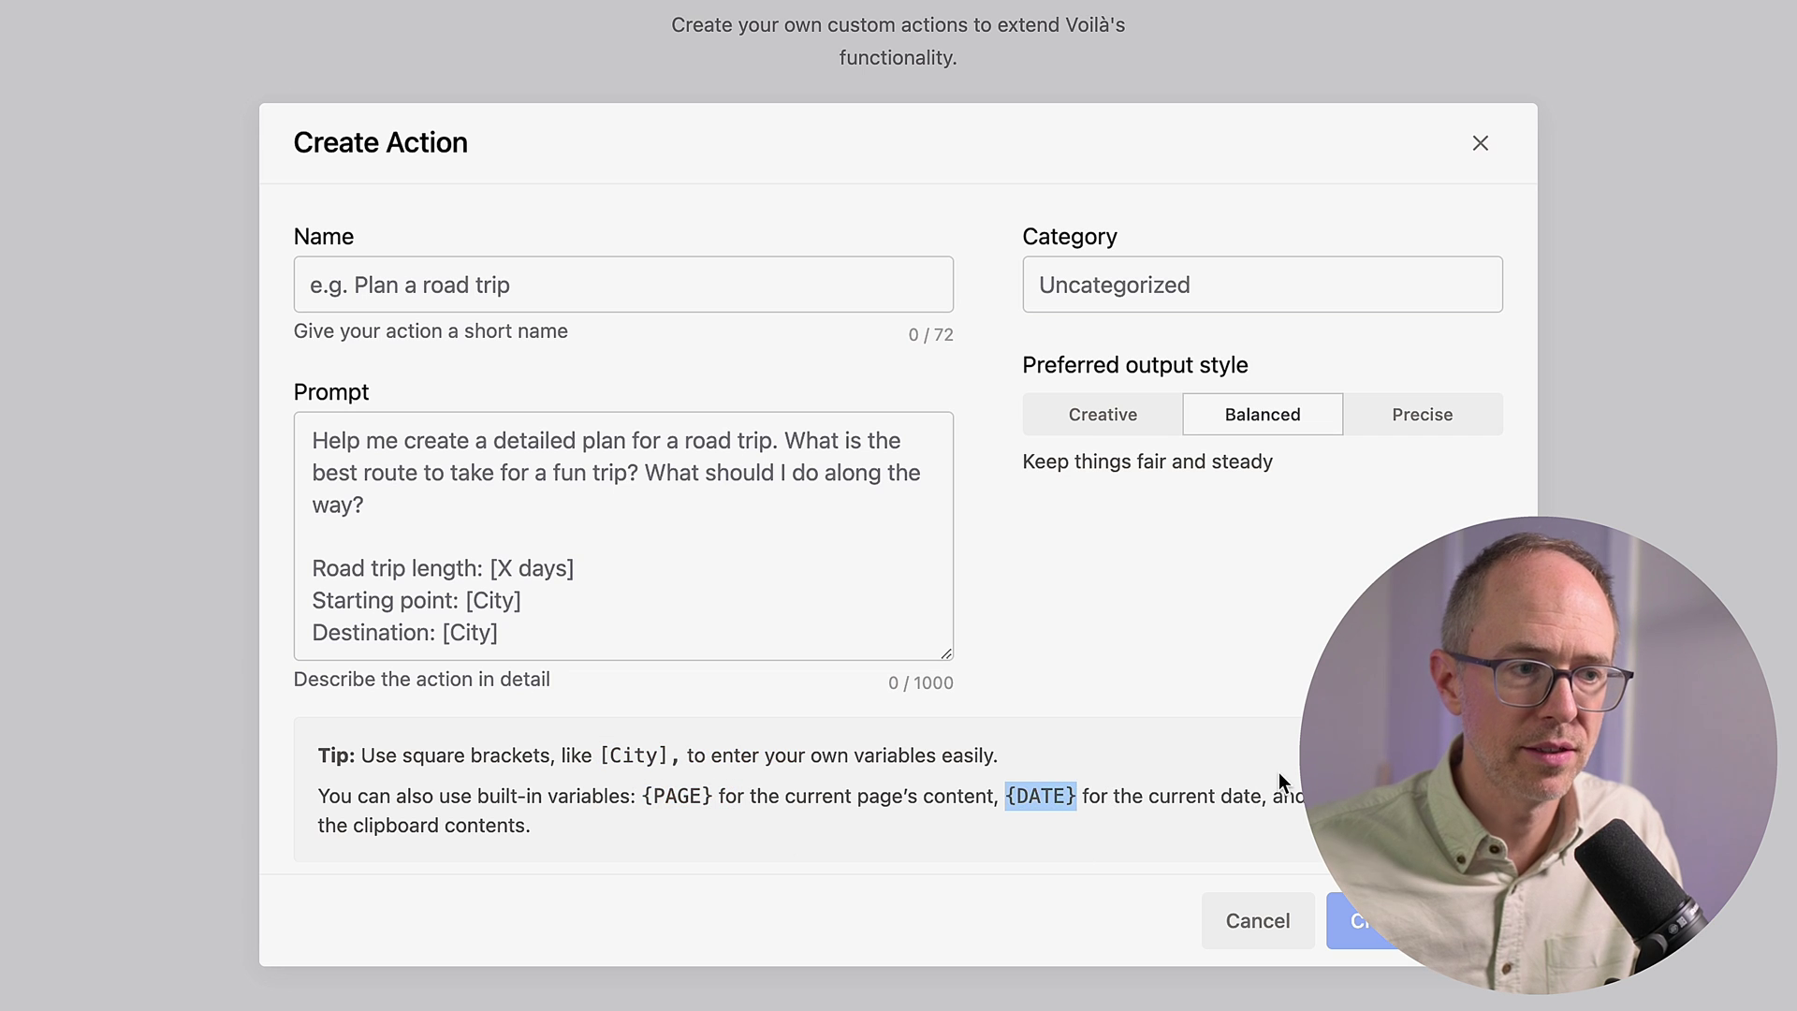
click(1279, 781)
key(super+a)
click(1253, 412)
Step: Discard the unsaved action, then in the YouTube folder open Generate YouTube Tags for editing
key(Escape)
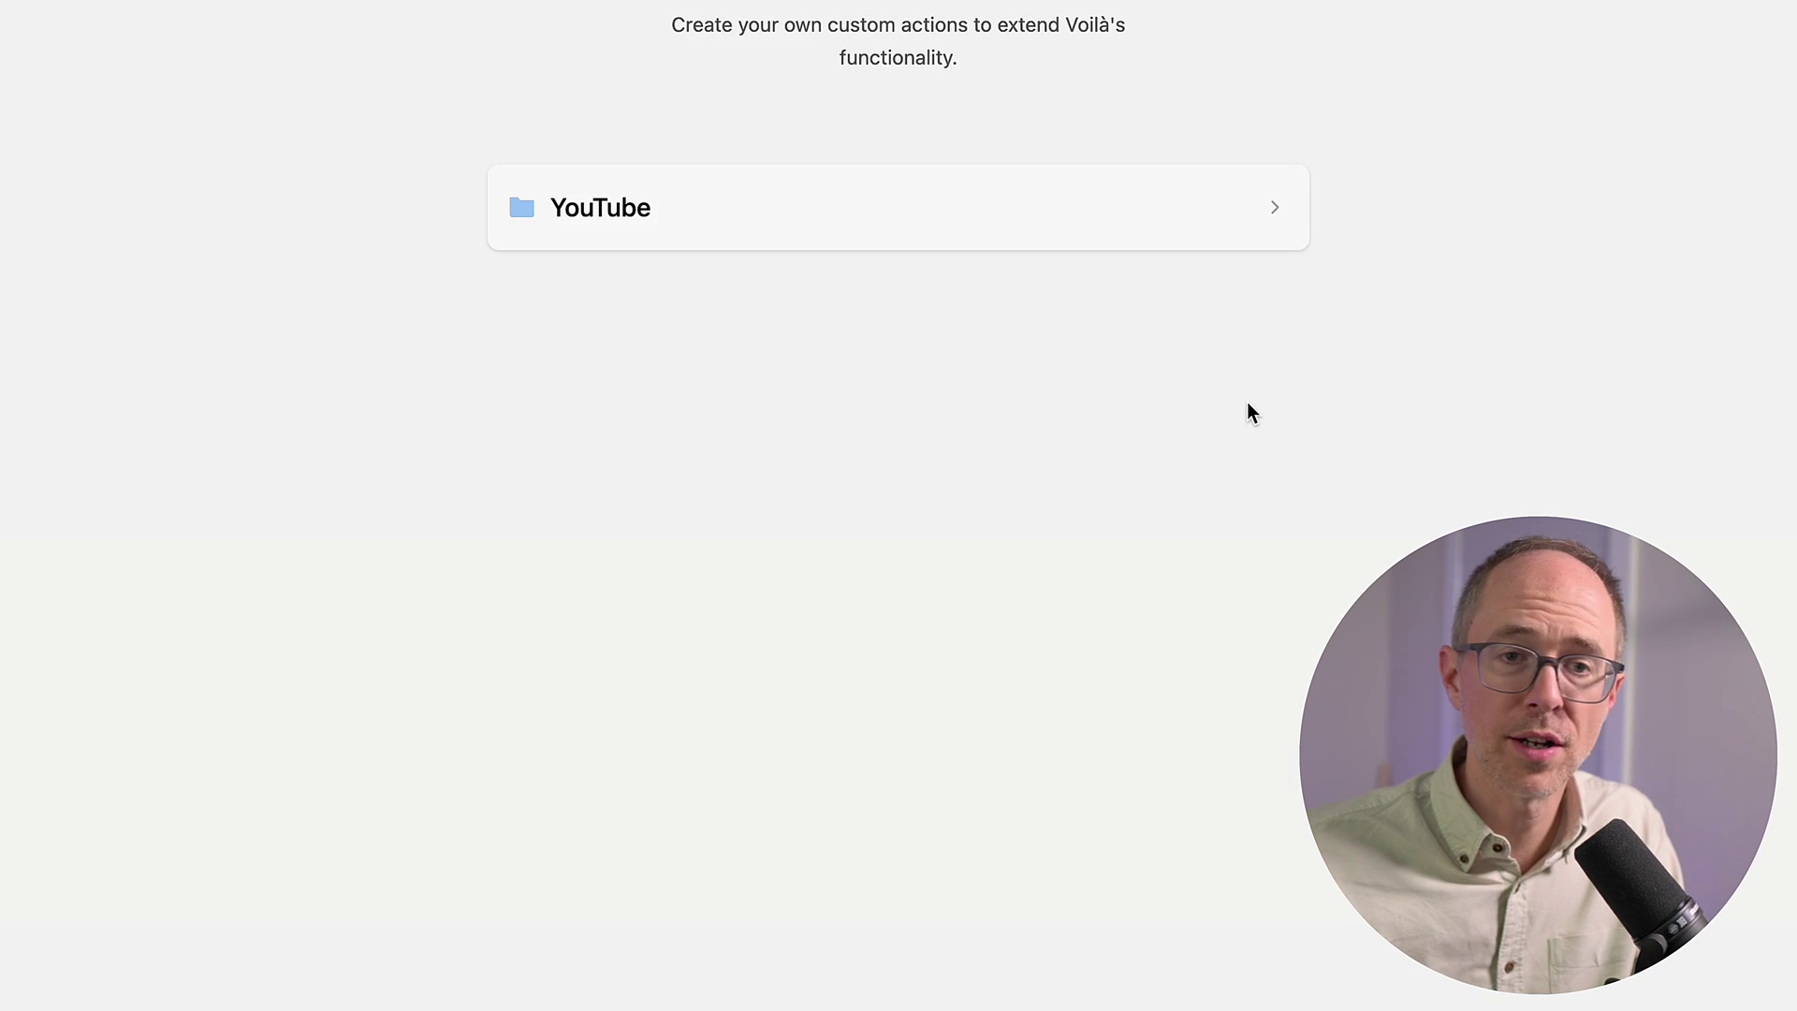
click(824, 241)
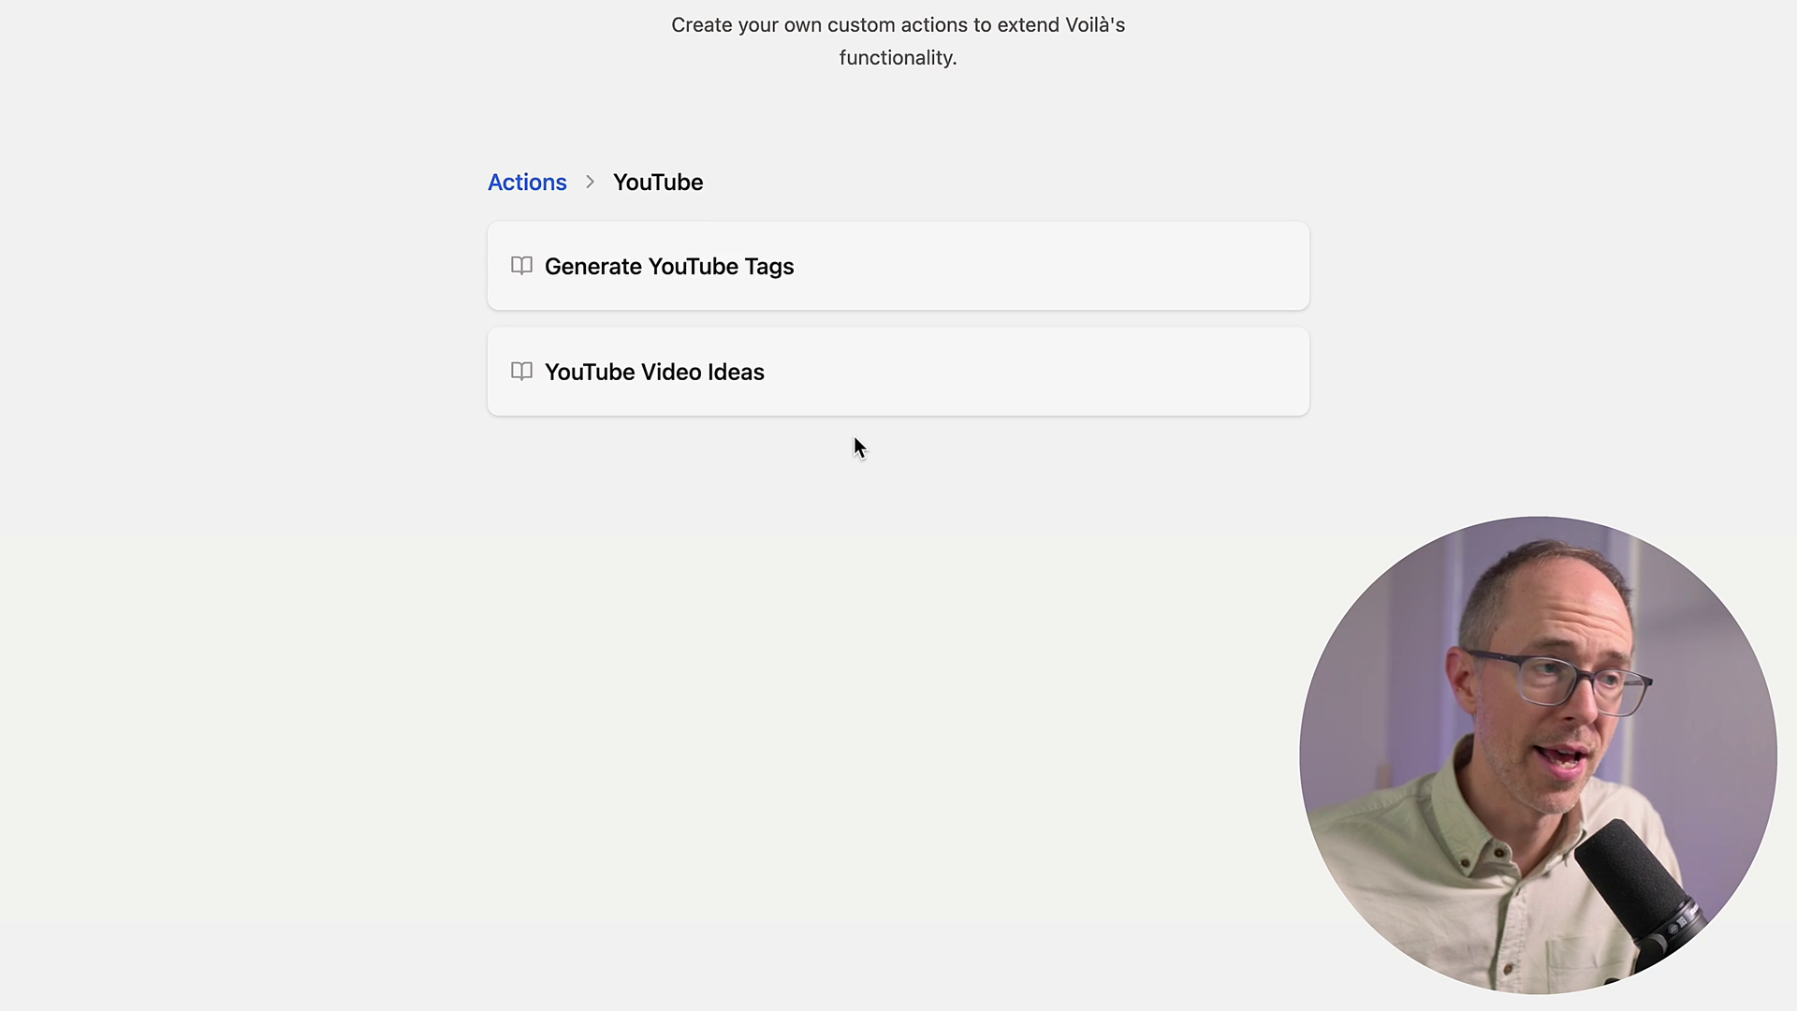
click(1151, 265)
click(1217, 417)
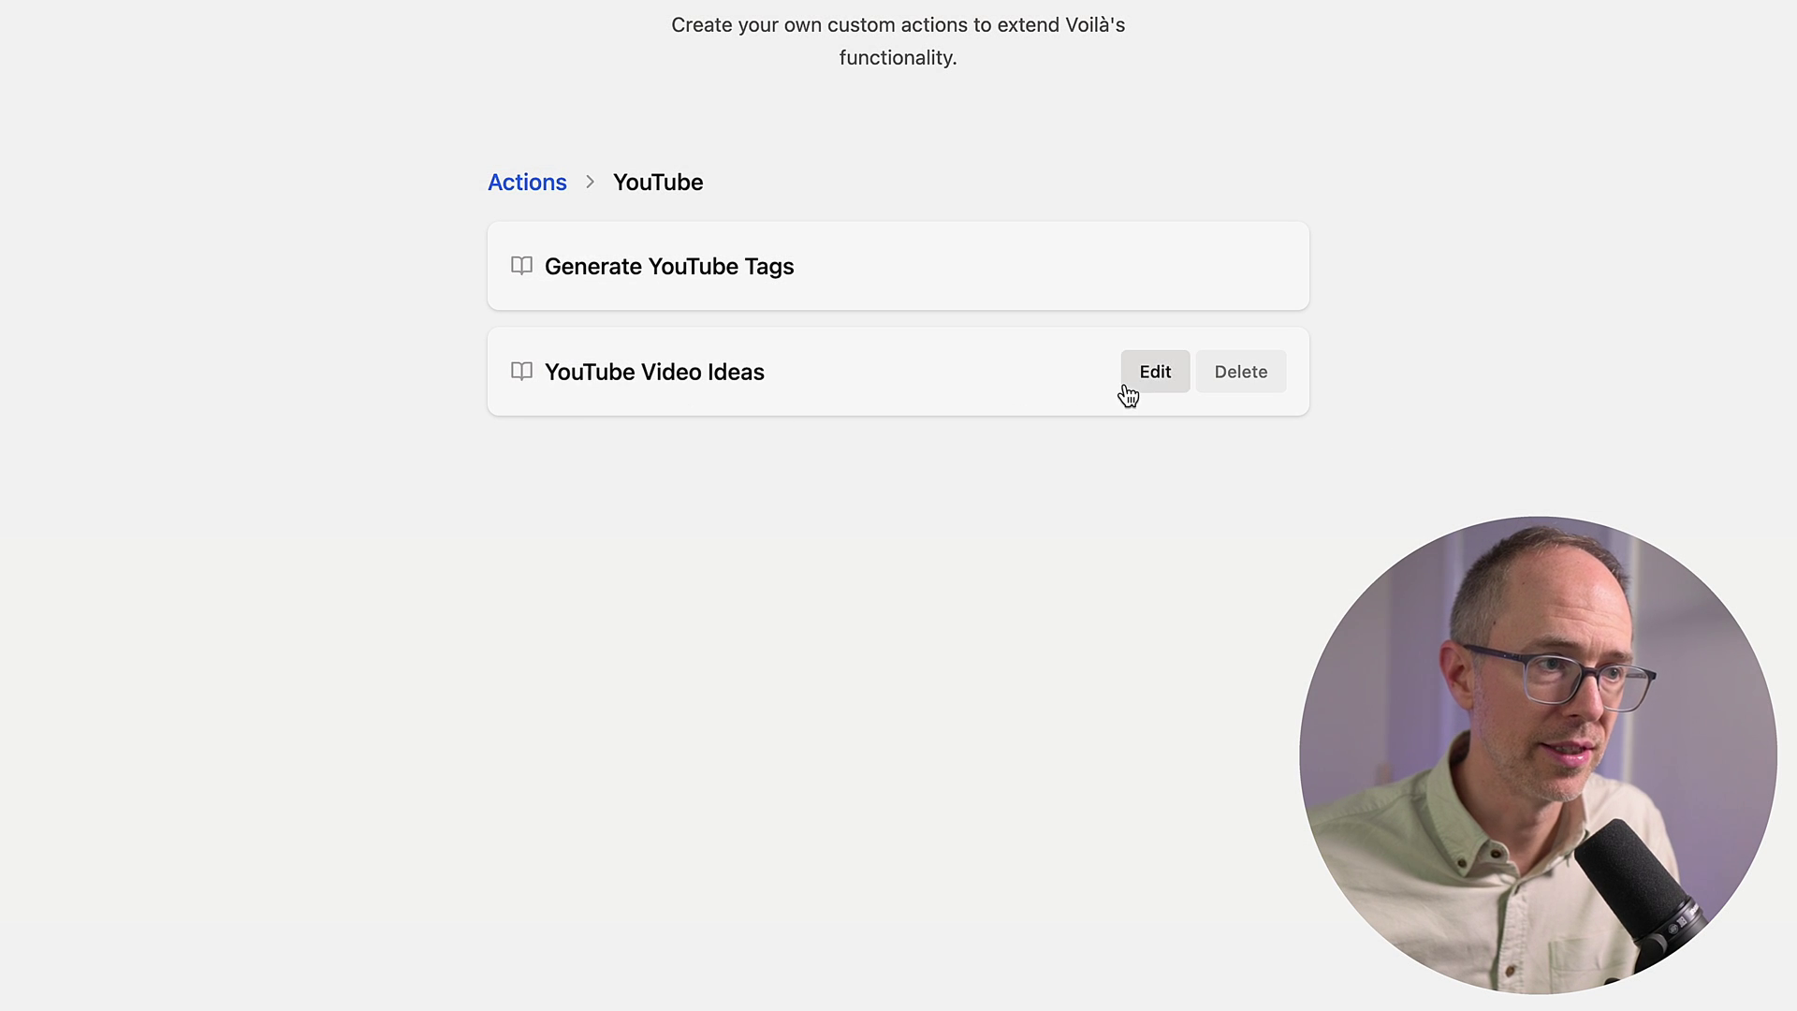
Step: Edit YouTube Video Ideas, highlighting its [Keyword(s)] variable and the up-to-date tech trends sentence
click(1128, 377)
drag(375, 441, 538, 442)
click(614, 449)
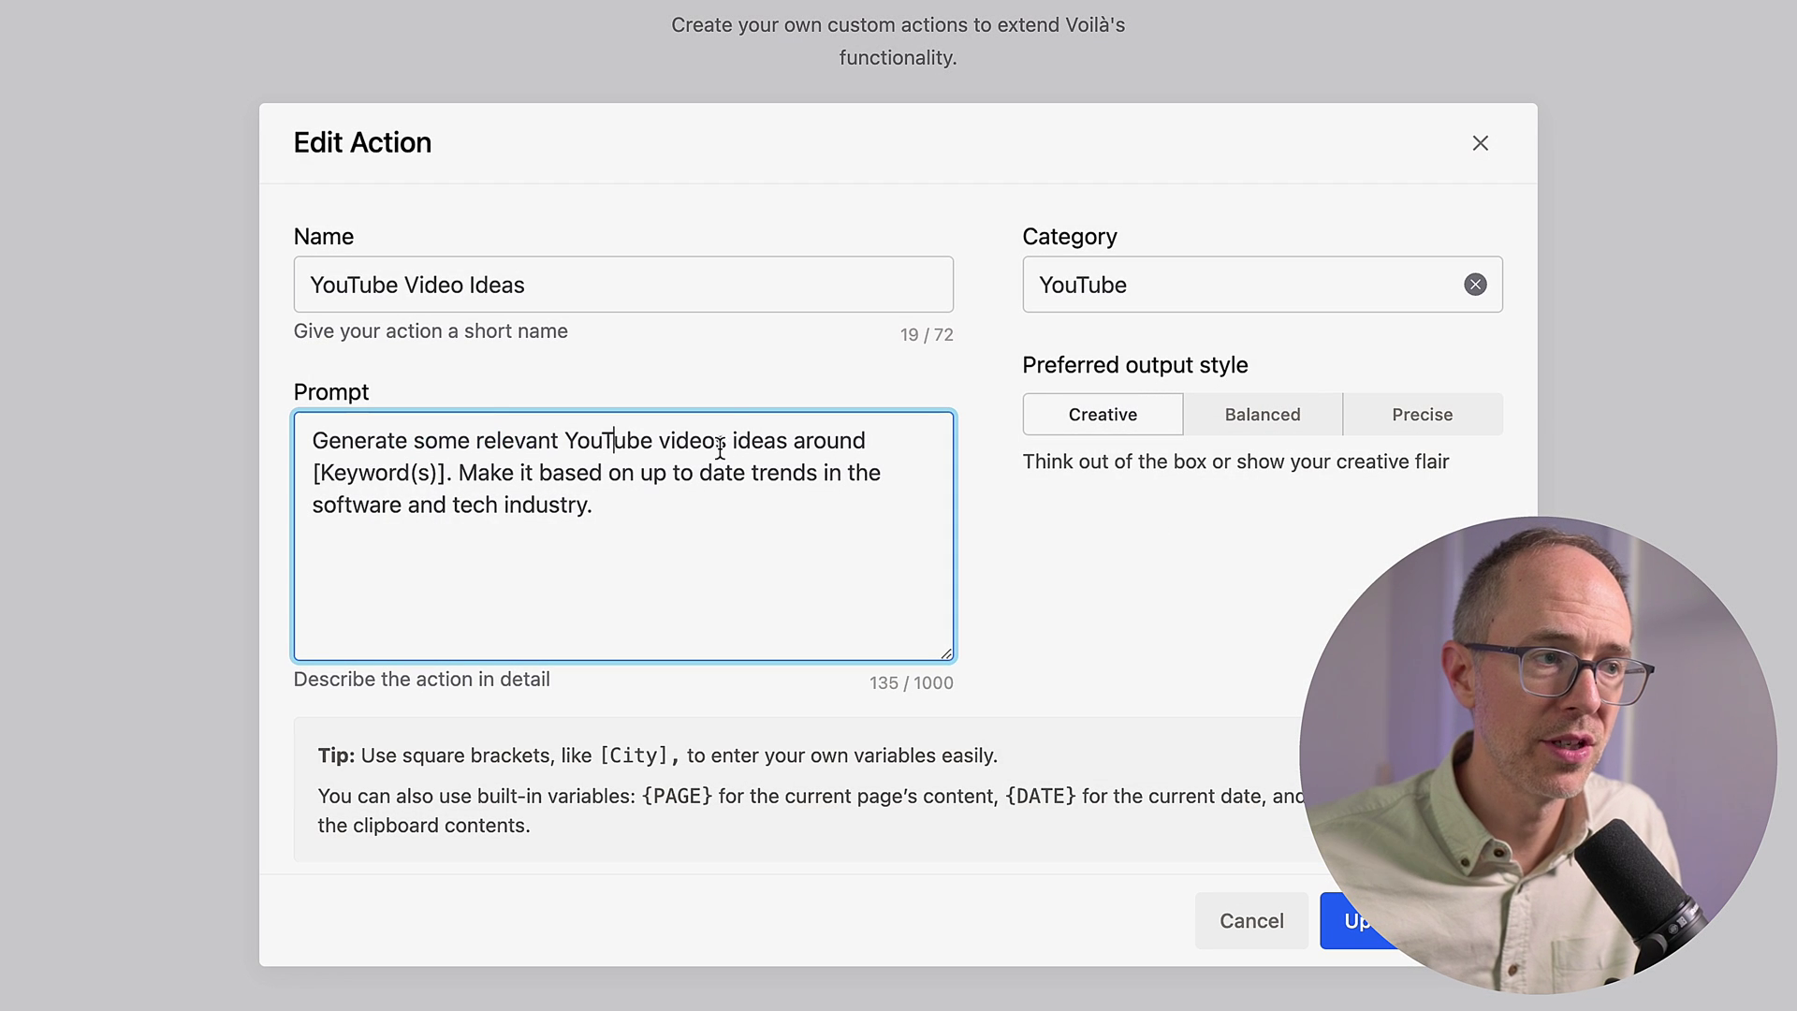
drag(303, 472, 443, 475)
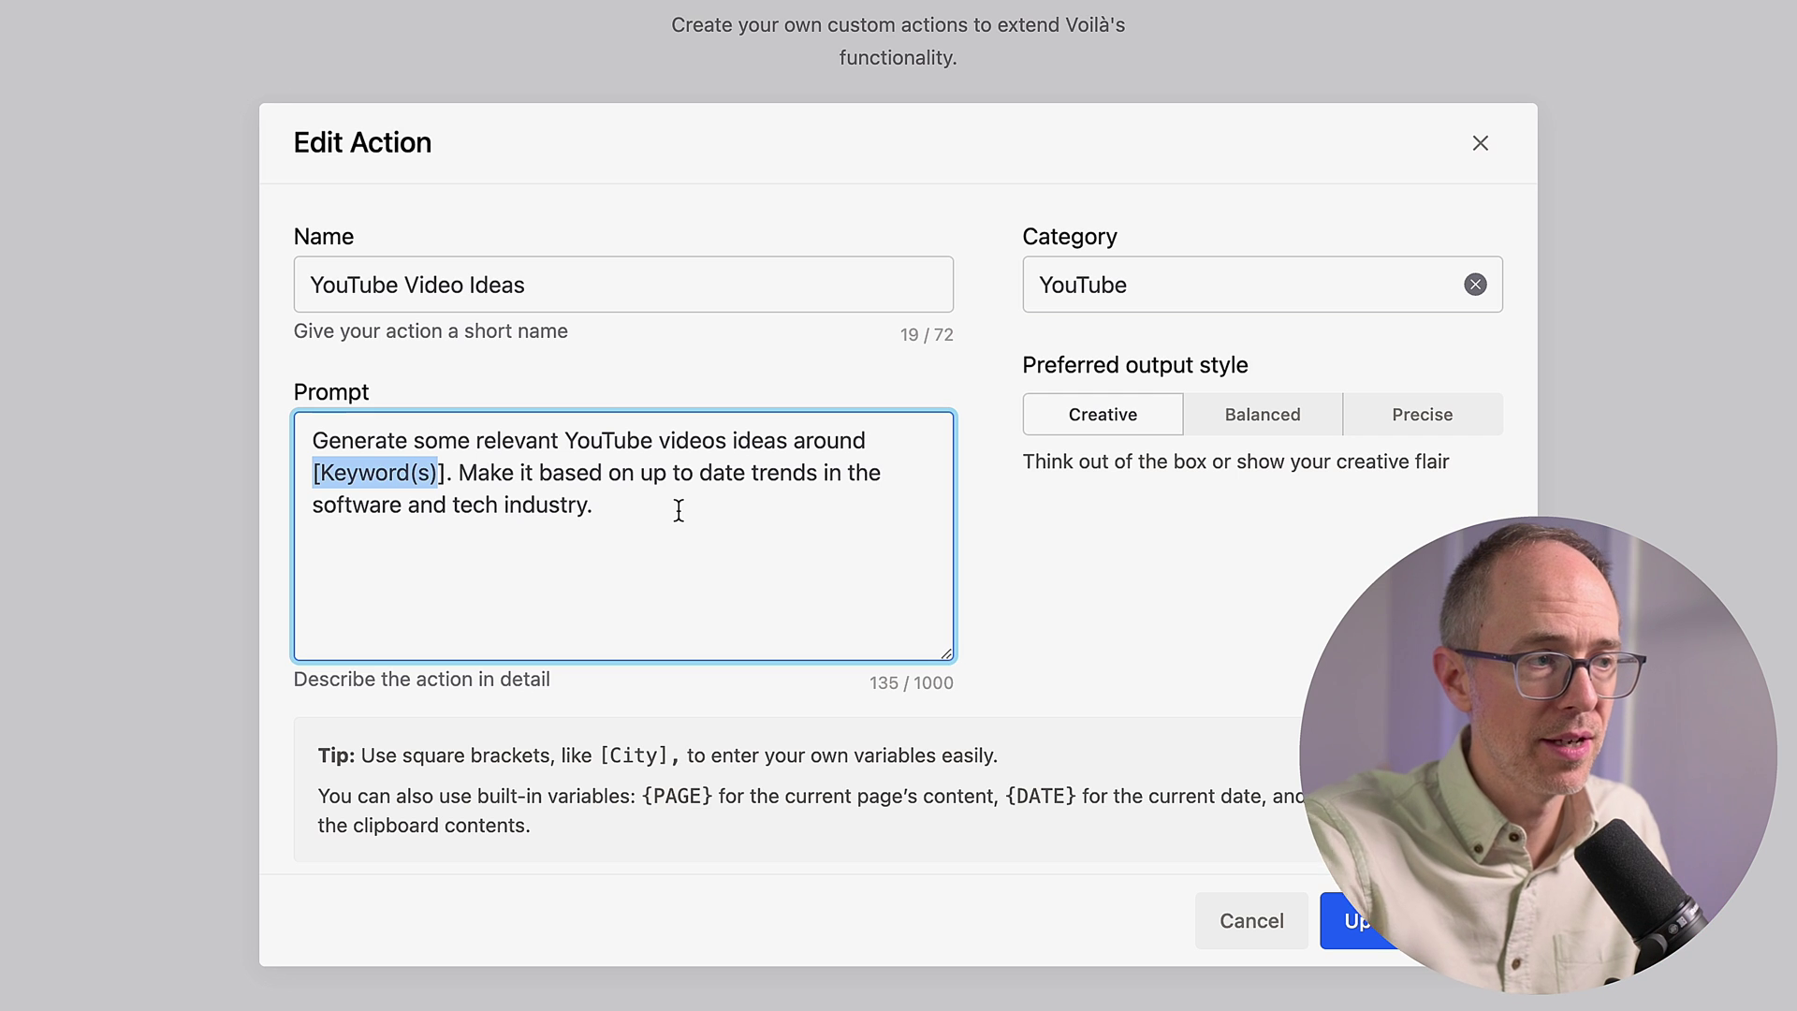
drag(458, 468, 640, 506)
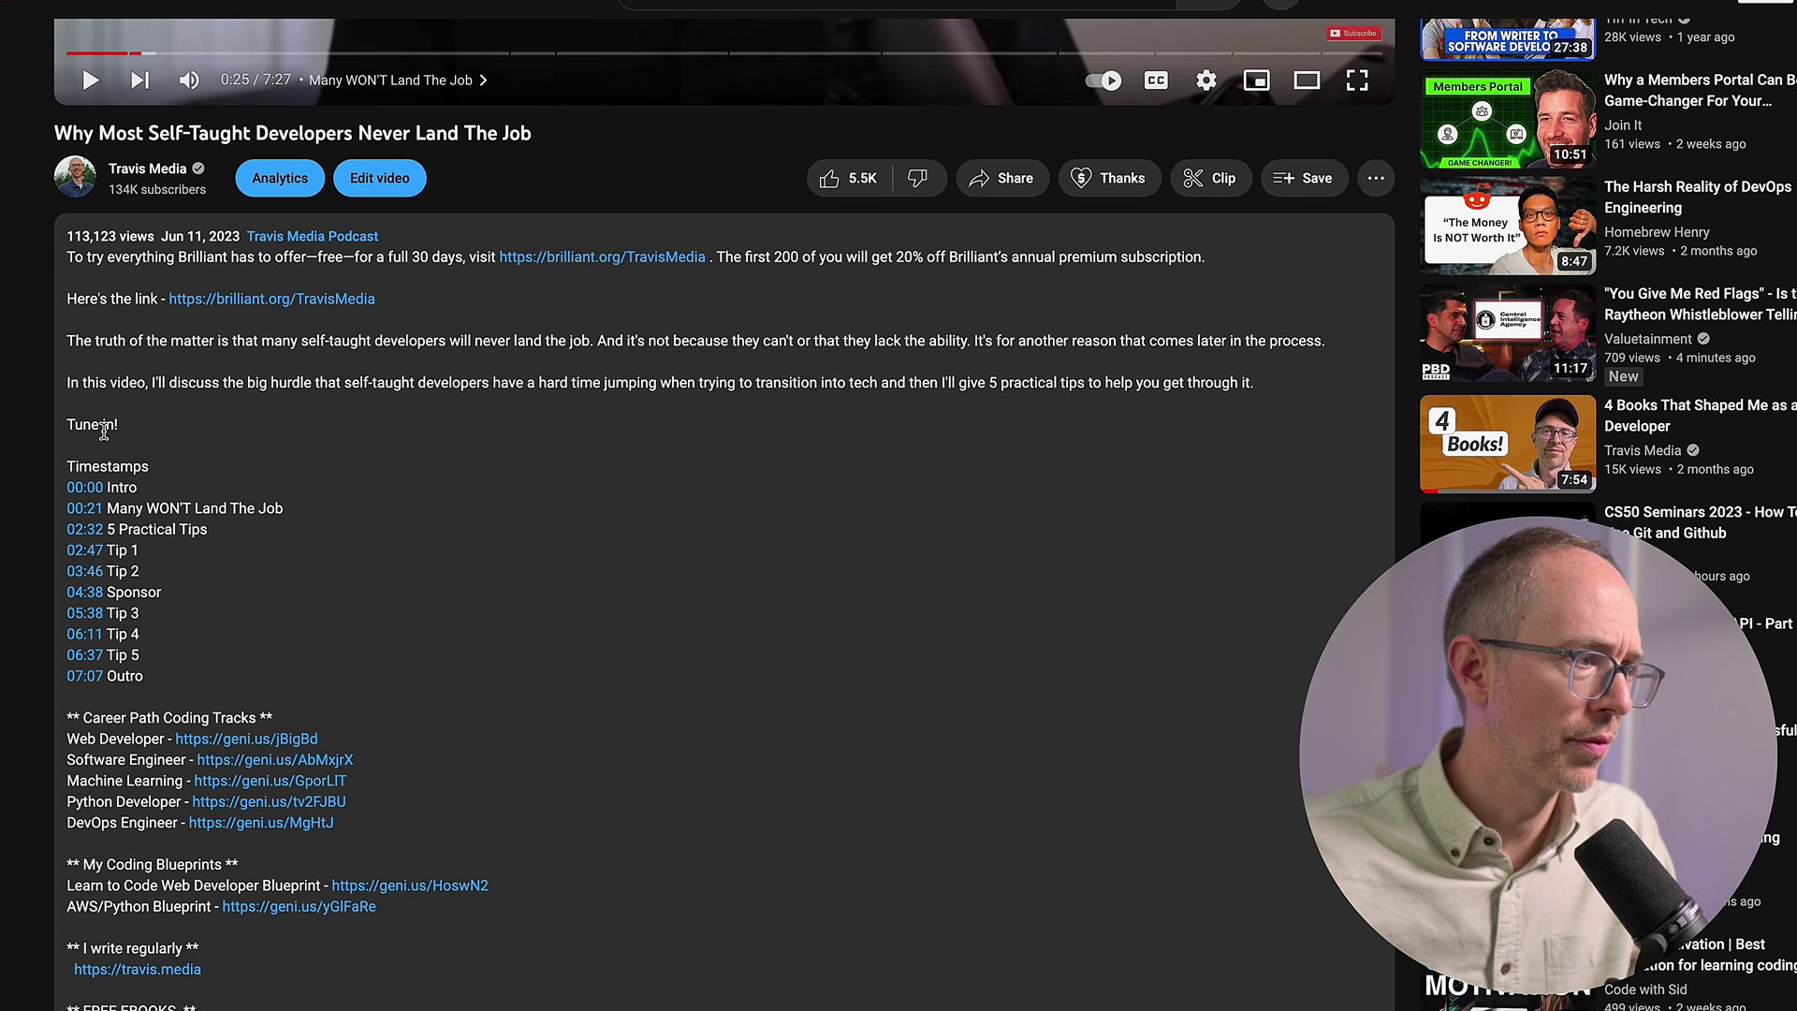
scroll(58, 316, down, 1)
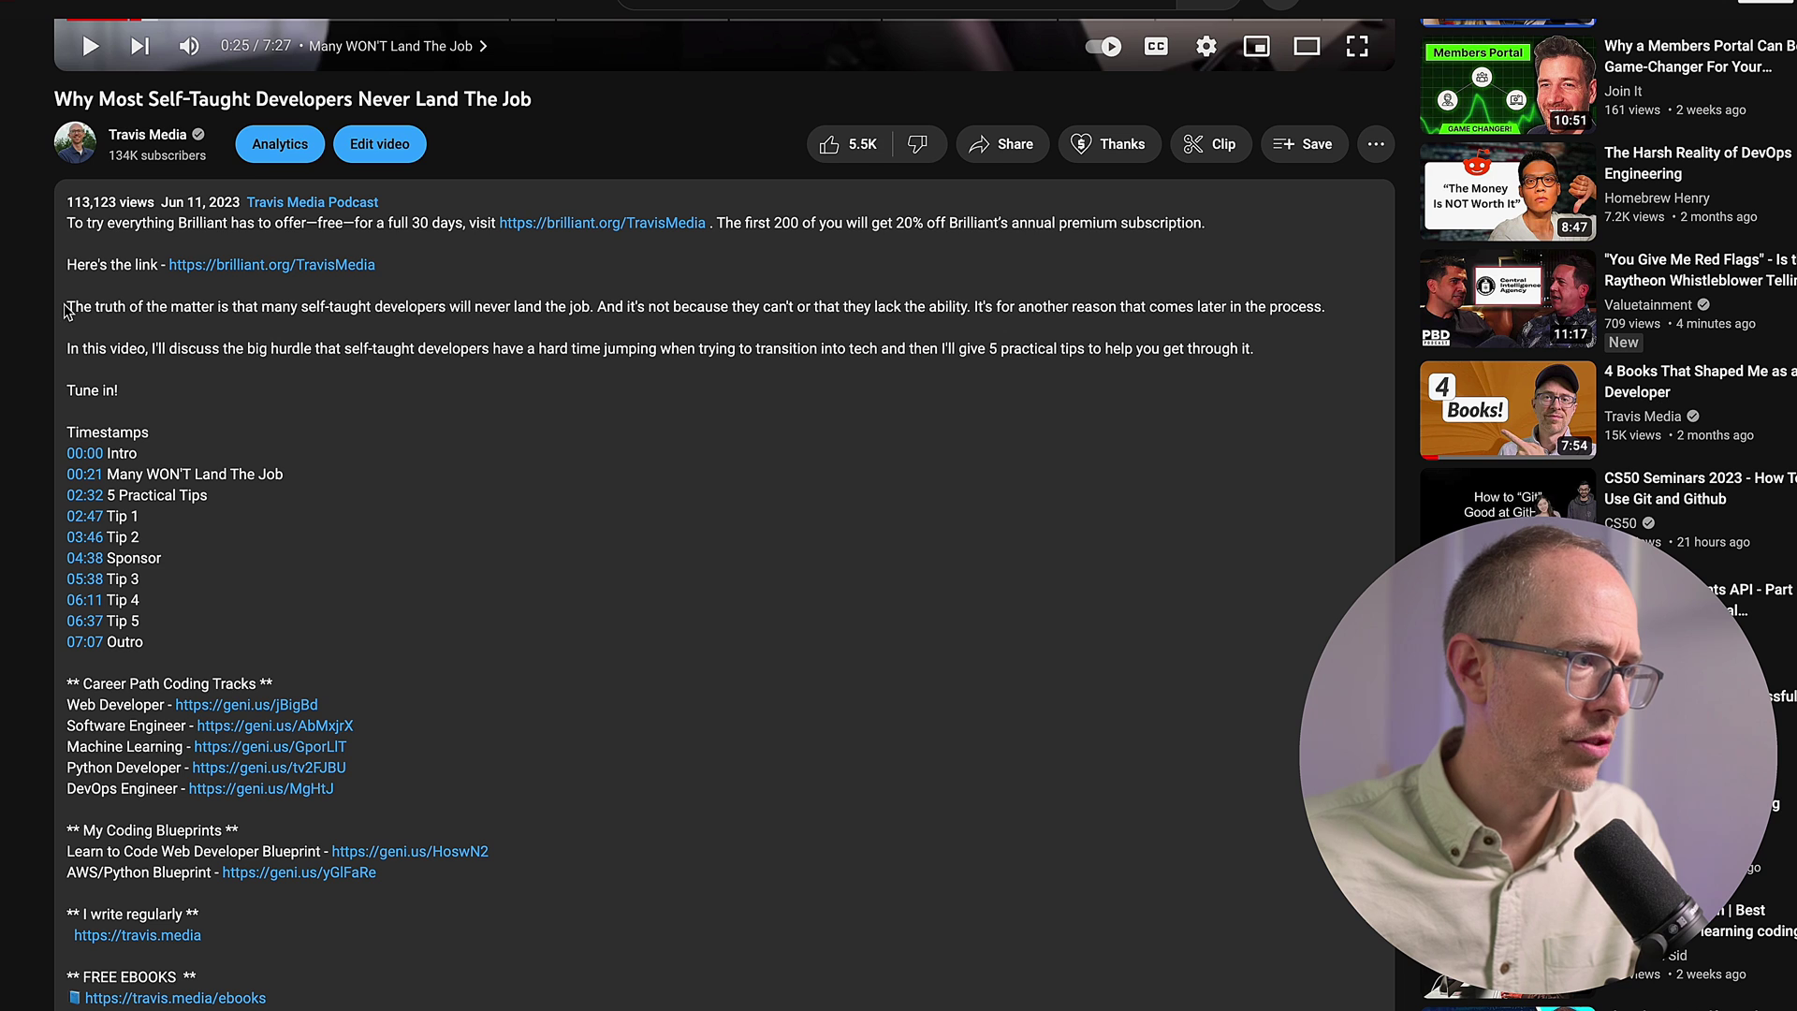
Step: Copy the video description and load the YouTube folder's Generate YouTube Tags action
drag(64, 309, 173, 646)
key(super+c)
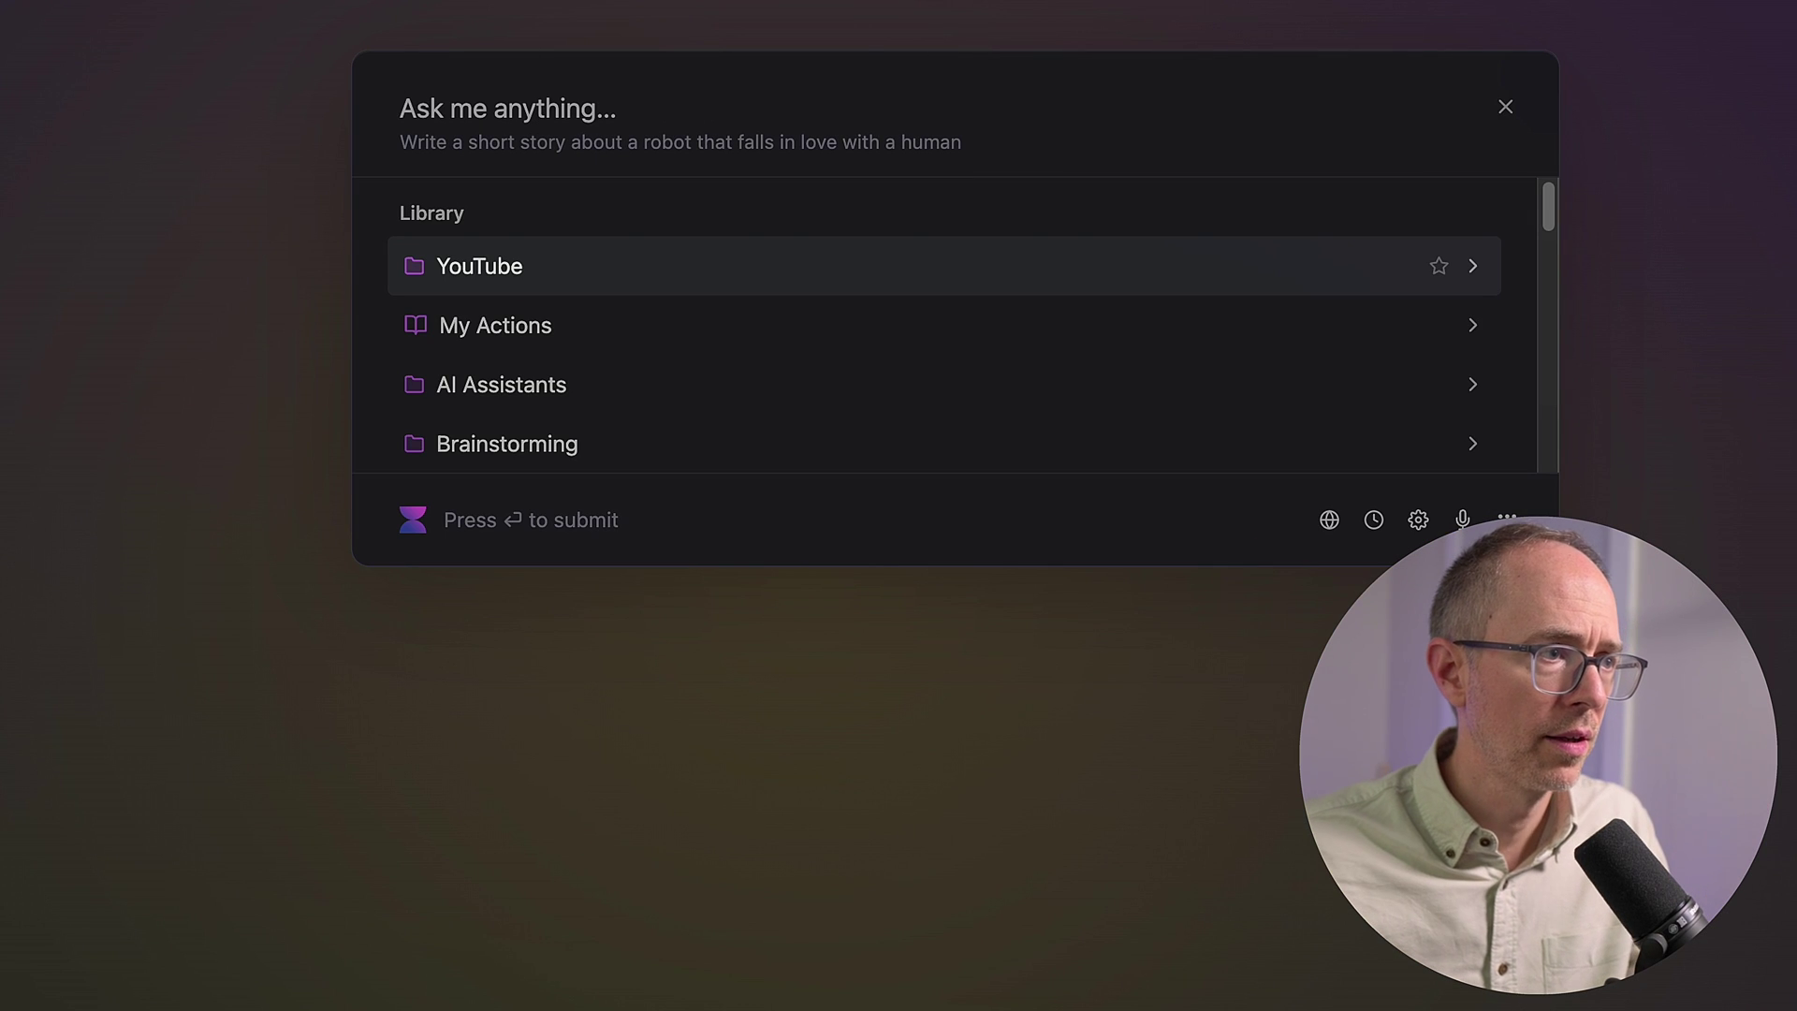
click(664, 265)
click(422, 212)
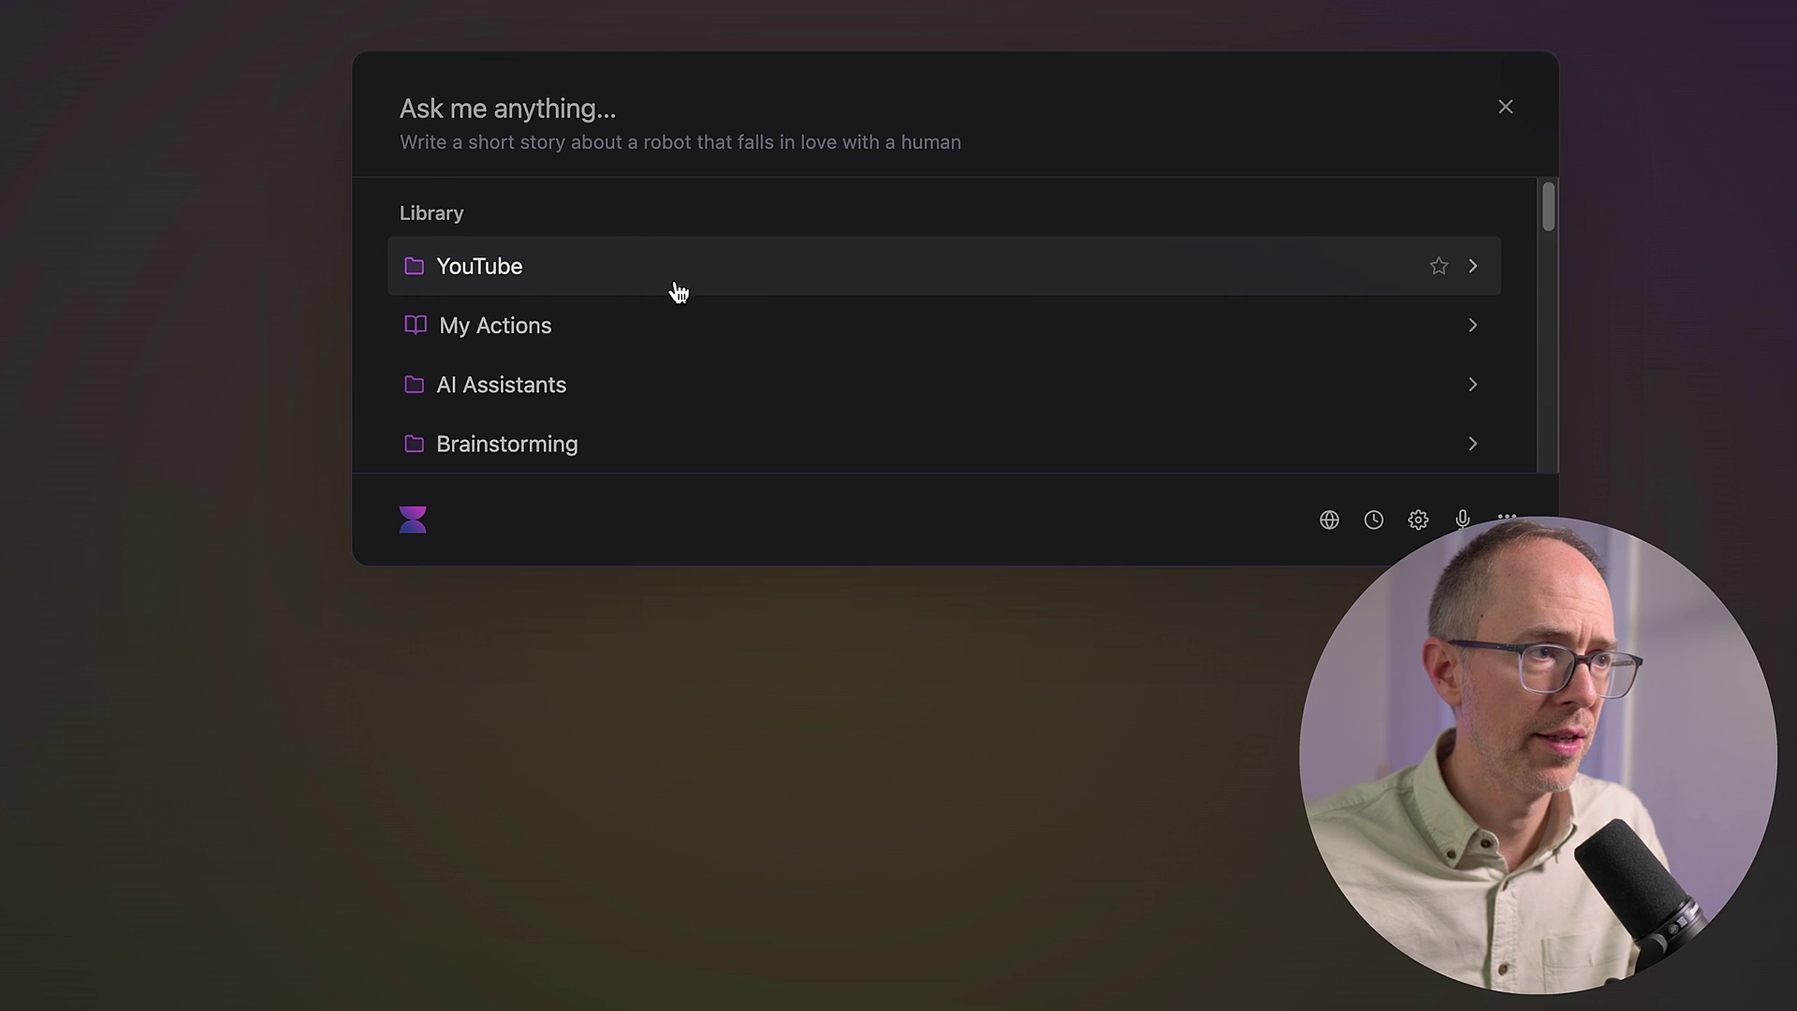
click(506, 280)
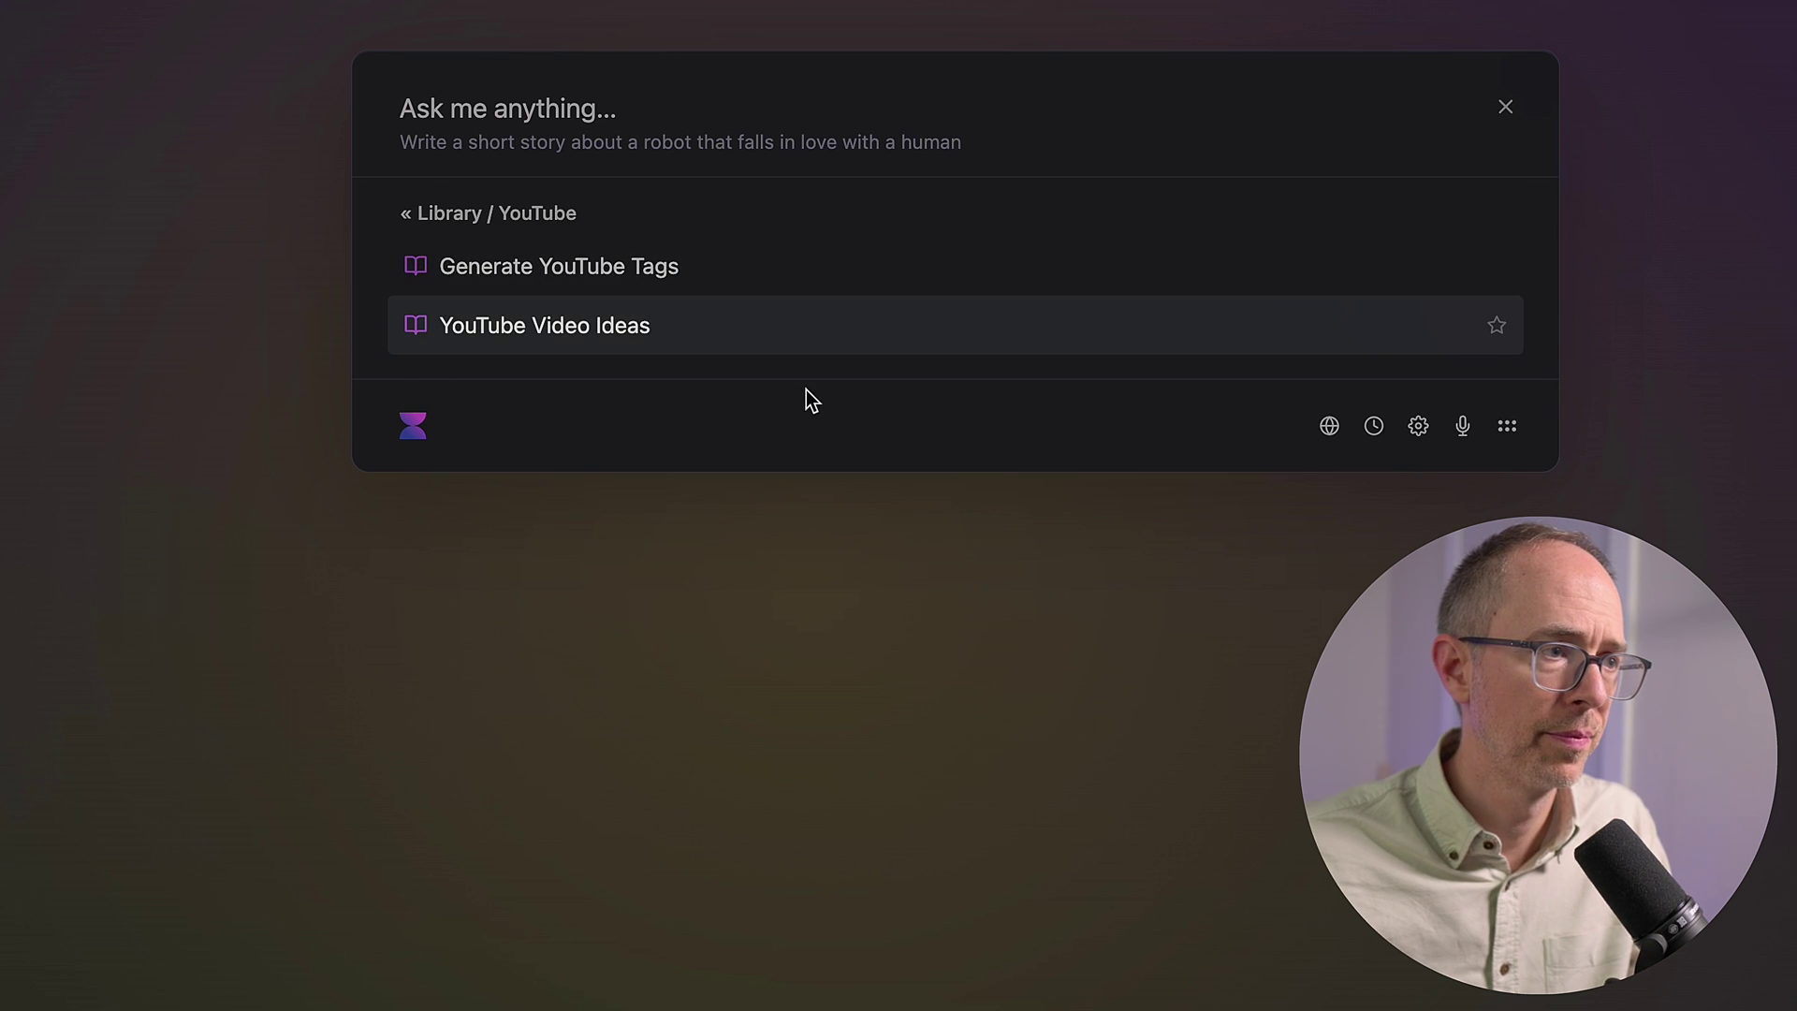
click(653, 271)
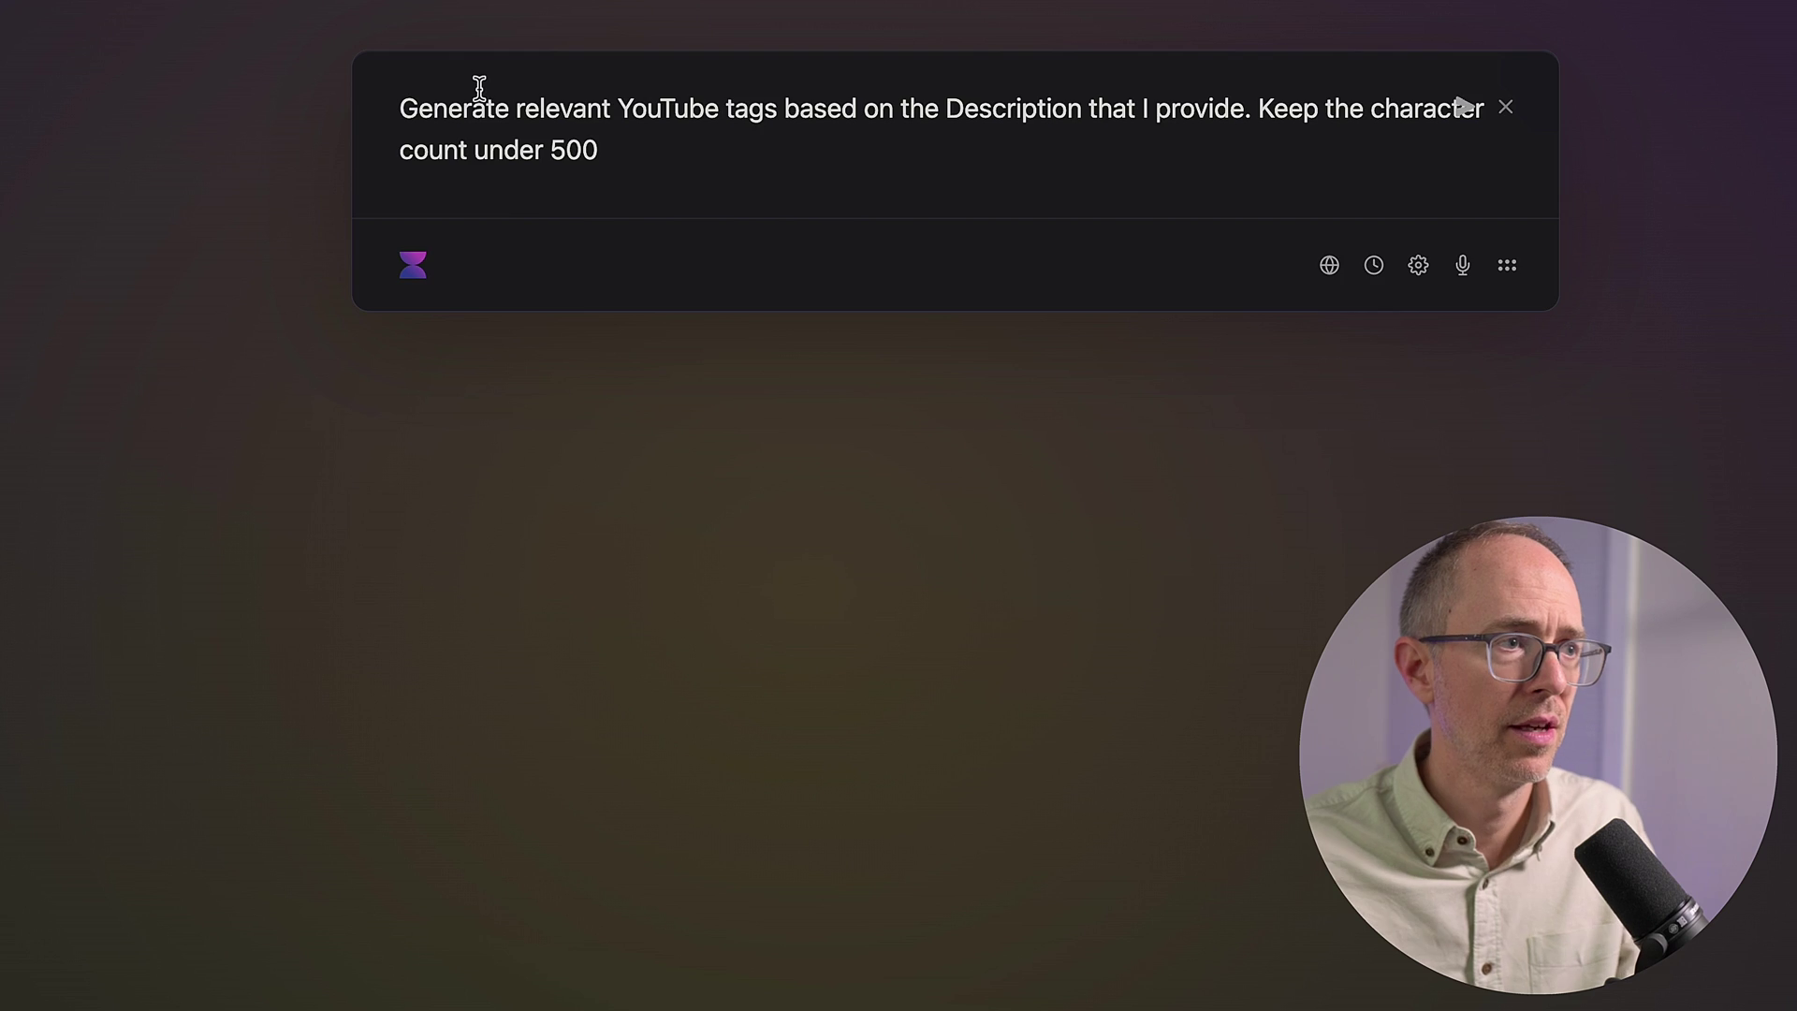
Step: Paste the description on a new line below the tags prompt and submit it
click(477, 88)
key(shift+Return)
key(super+v)
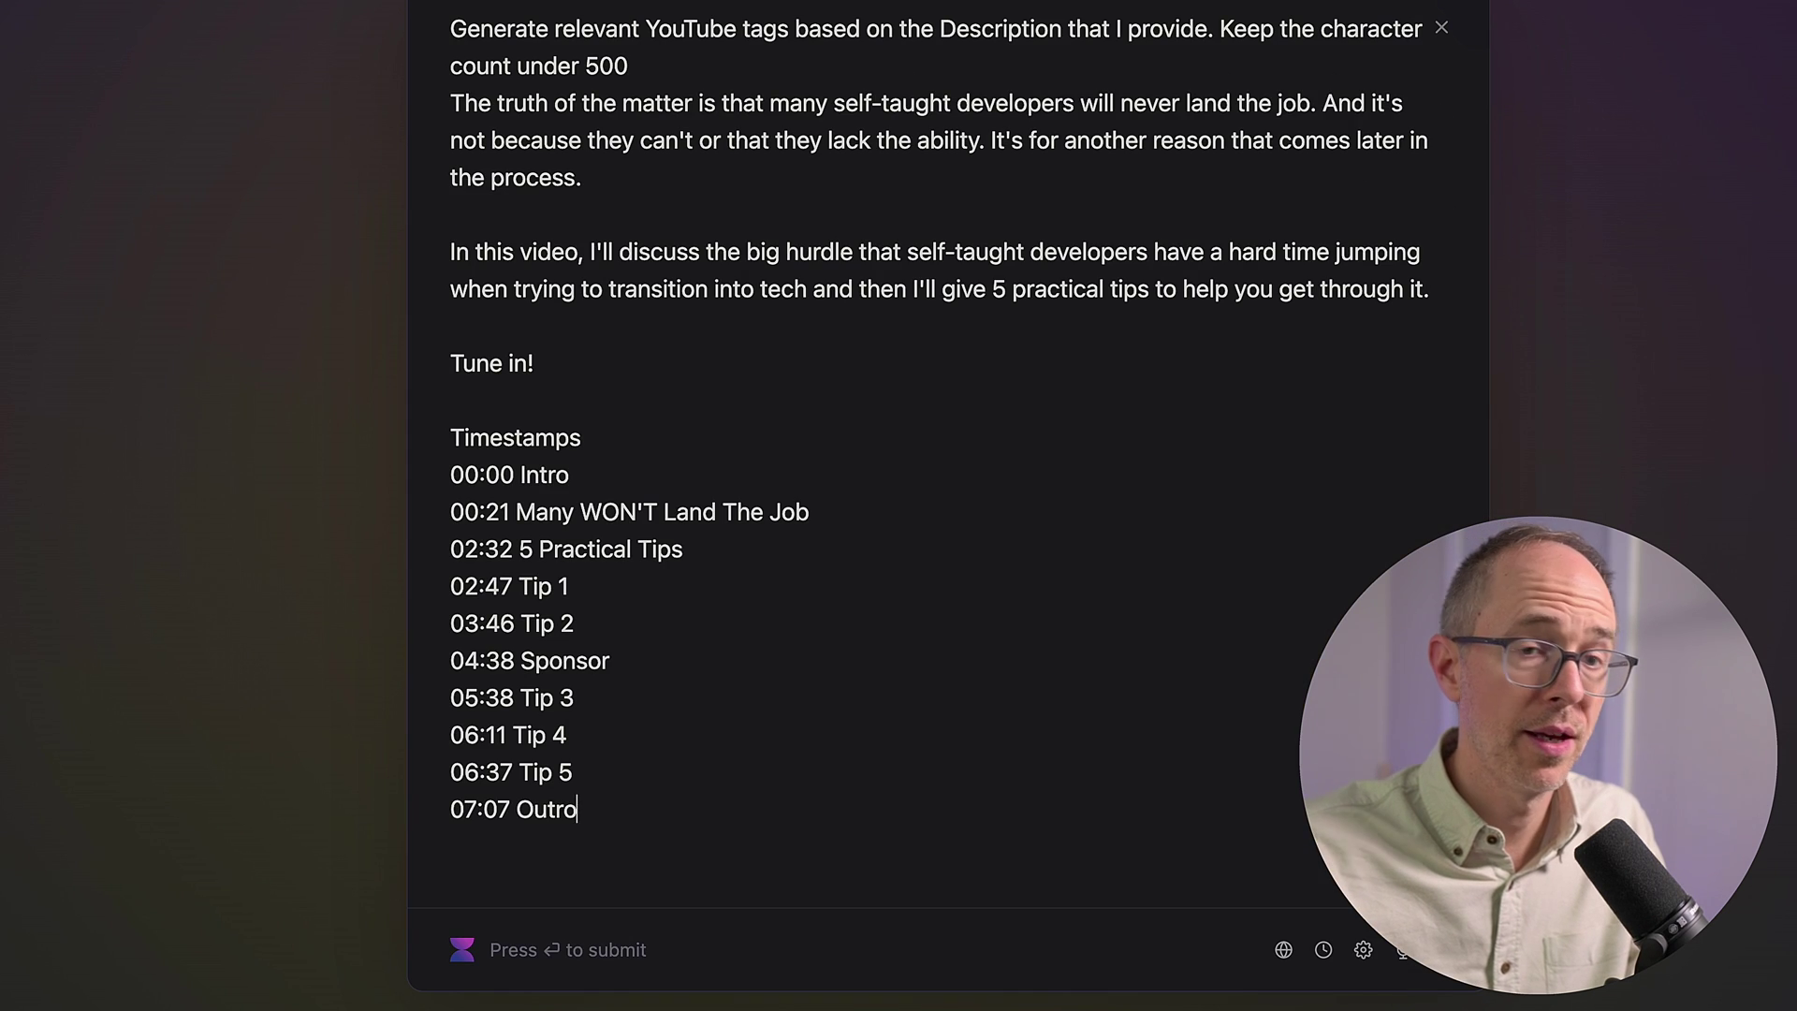
key(Return)
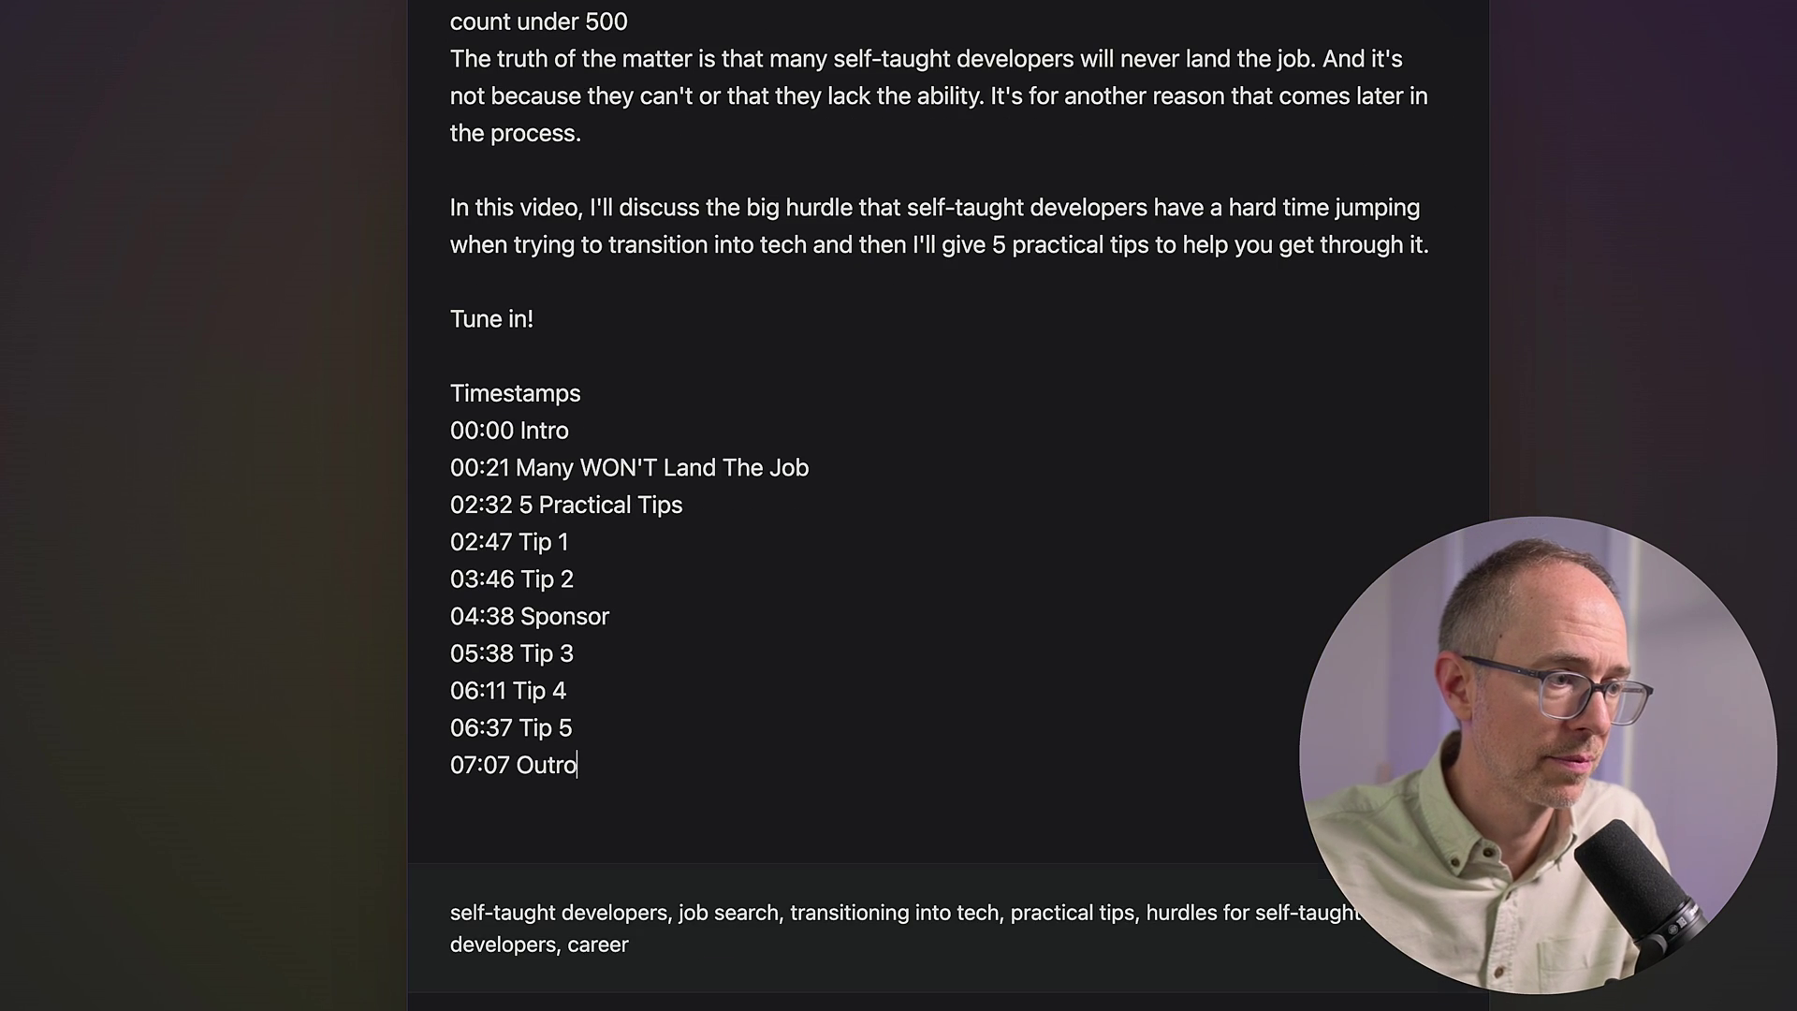